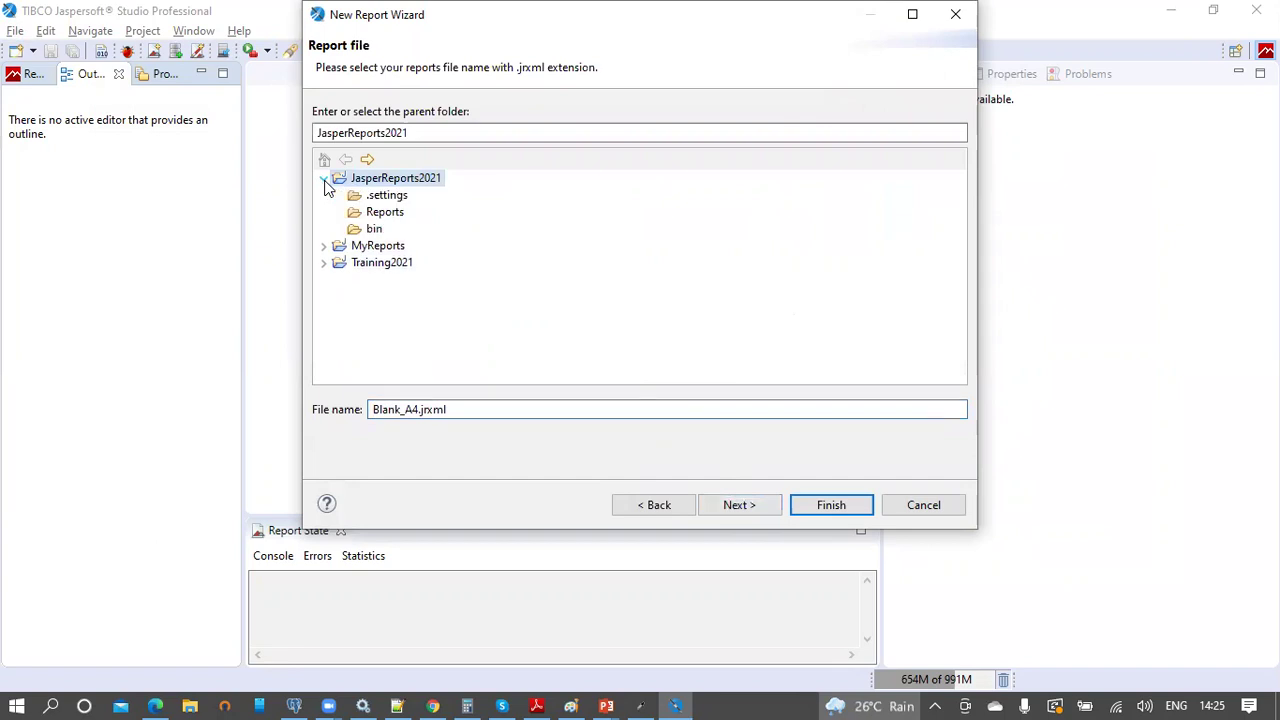
- Choose the JasperReports2021/Reports folder for the new report and copy the title "HTML5 Pie Chart - Product Sales By Brand Name" from the pgAdmin query
left_click(369, 214)
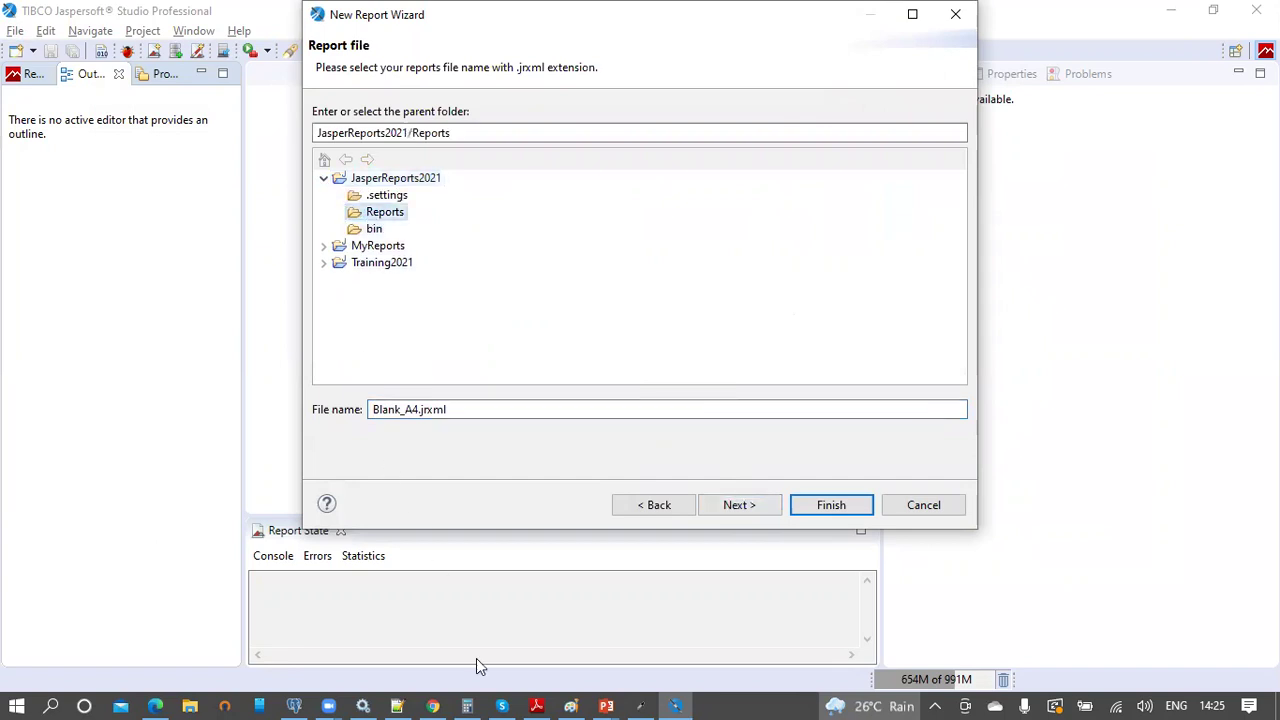
left_click(294, 706)
left_click_drag(721, 181, 358, 181)
key("ctrl+c")
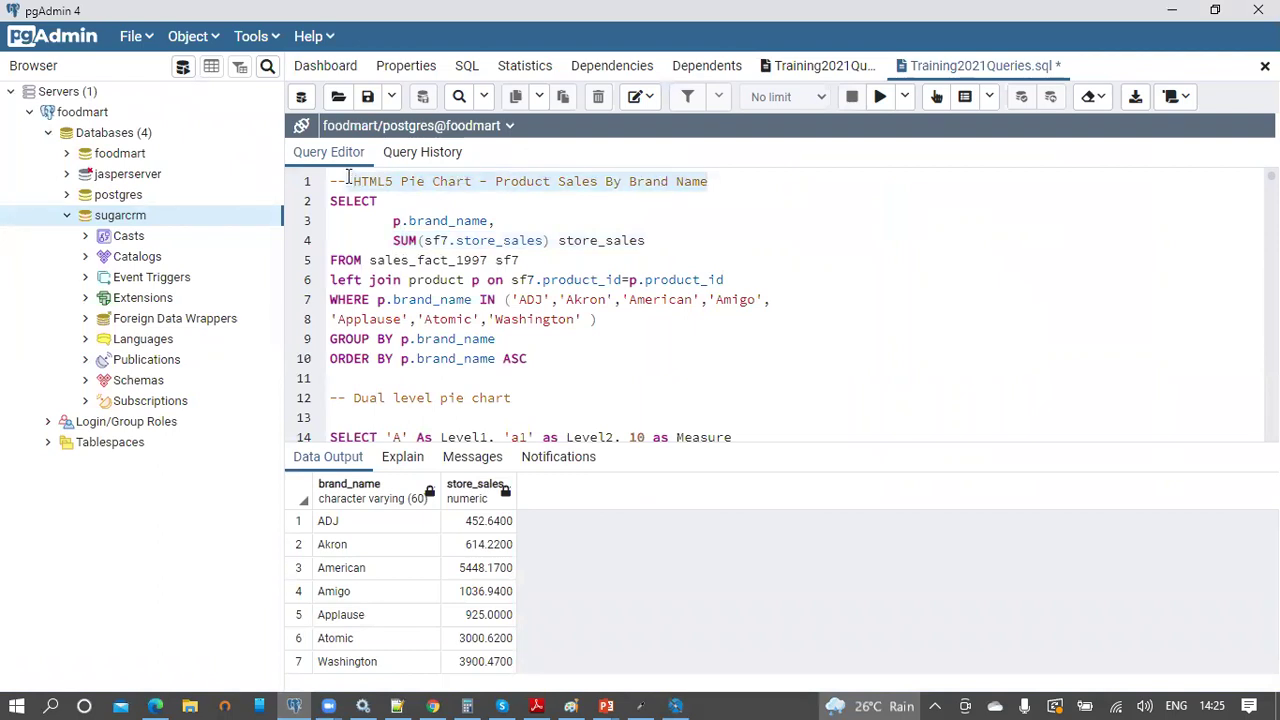
- Return to Jaspersoft Studio and name the report file "HTML5 Pie Chart - Product Sales By Brand Name2.jrxml"
key("alt+Tab")
left_click(416, 410)
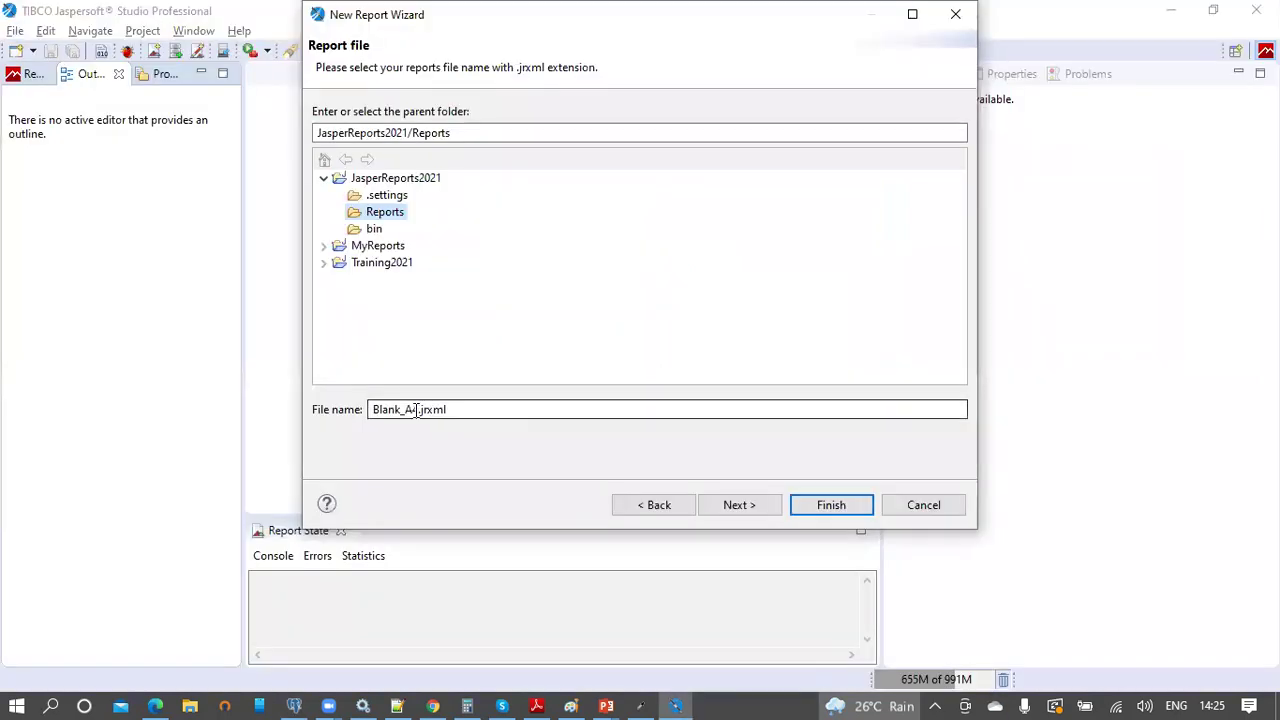
left_click_drag(416, 410, 366, 409)
key("ctrl+v")
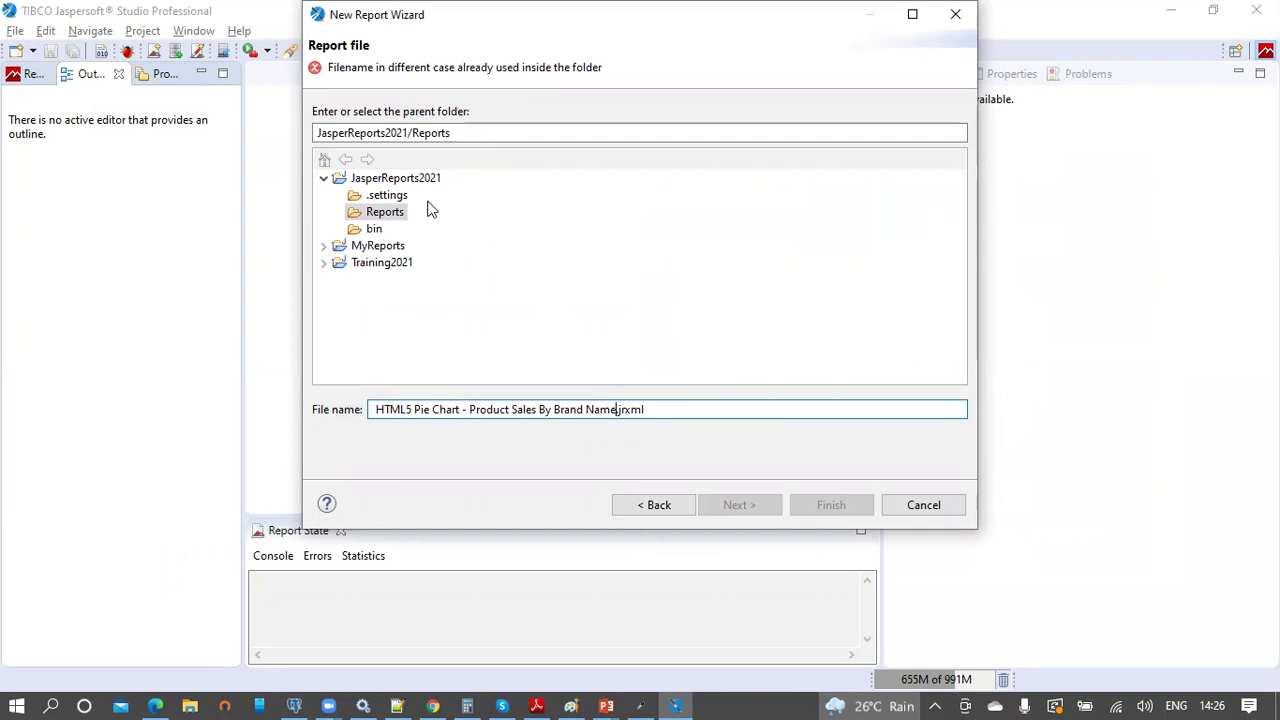
type("2")
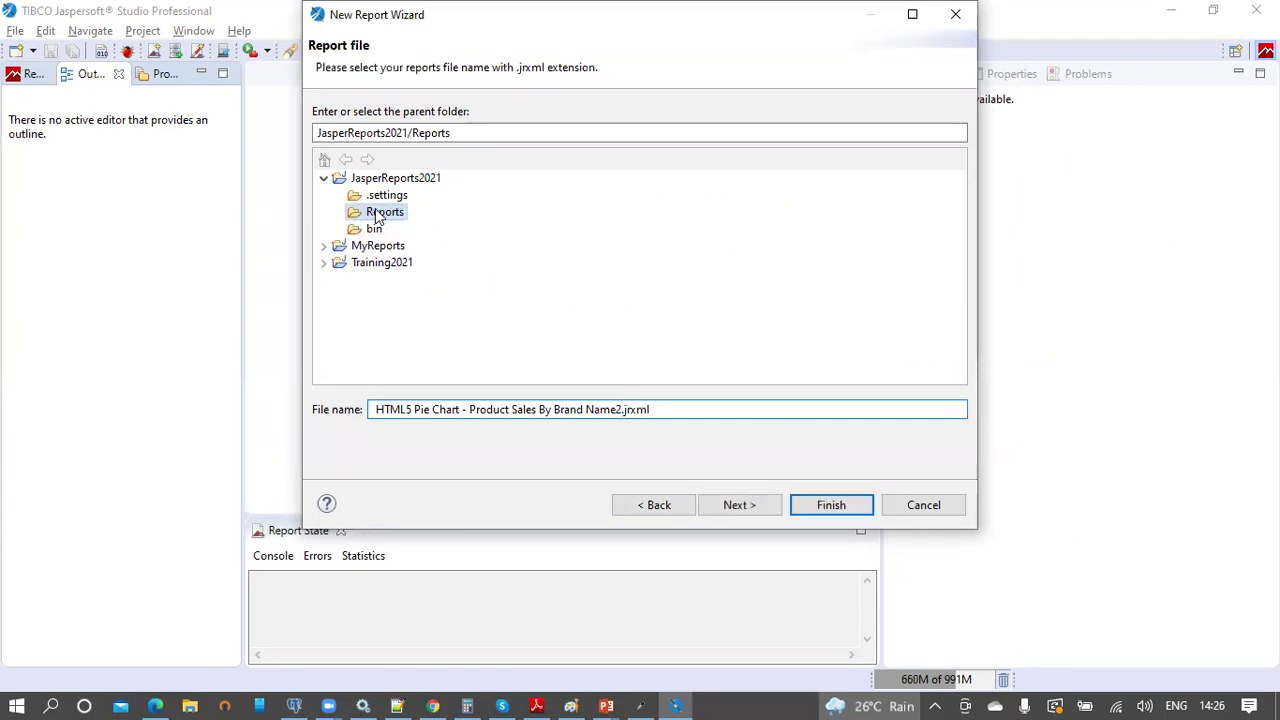
- Set the report's data adapter to "foodmart - Database JDBC Connection"
left_click(752, 507)
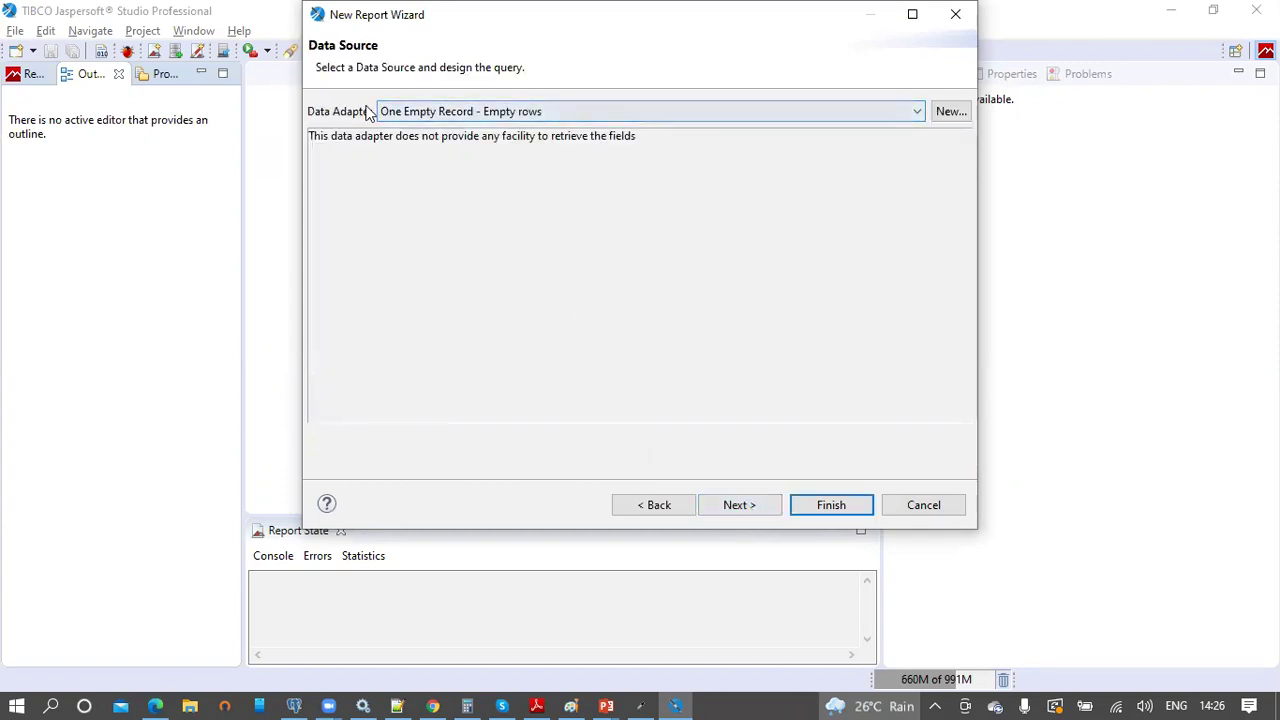
left_click(427, 112)
left_click(426, 130)
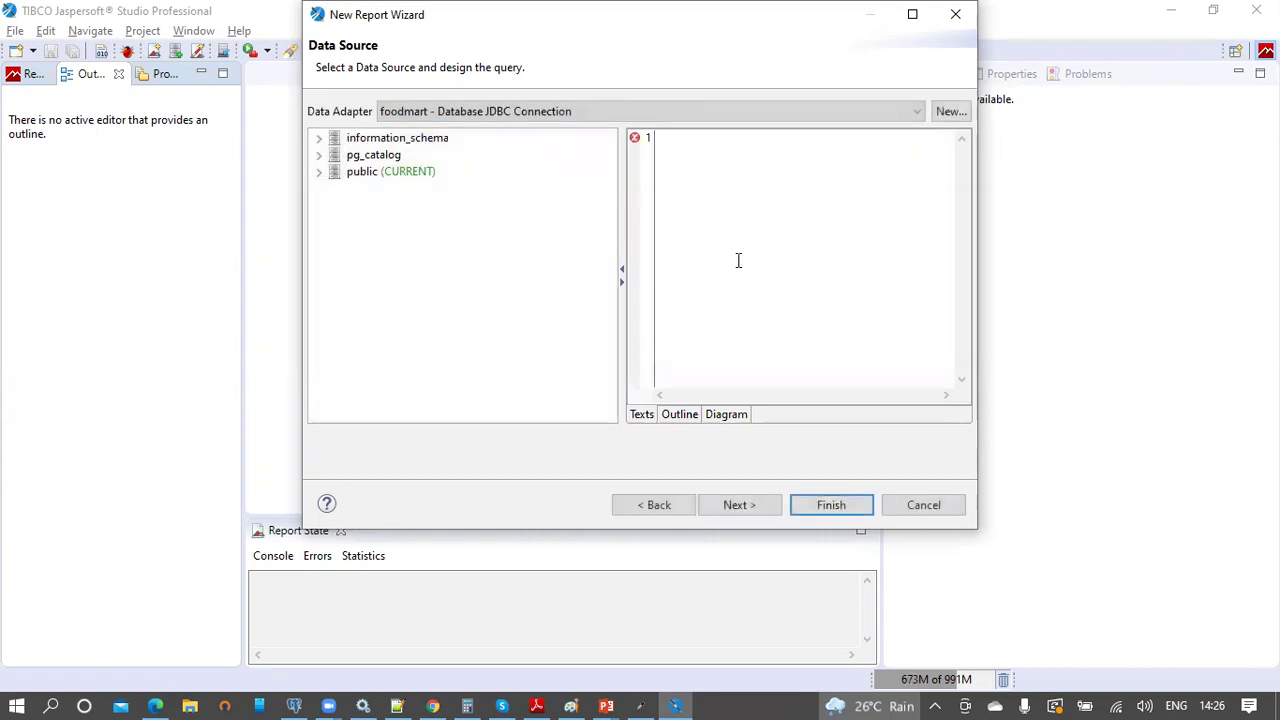
- Switch to pgAdmin, run the product sales by brand name query in lines 2 to 10, and enlarge its result area
left_click(296, 704)
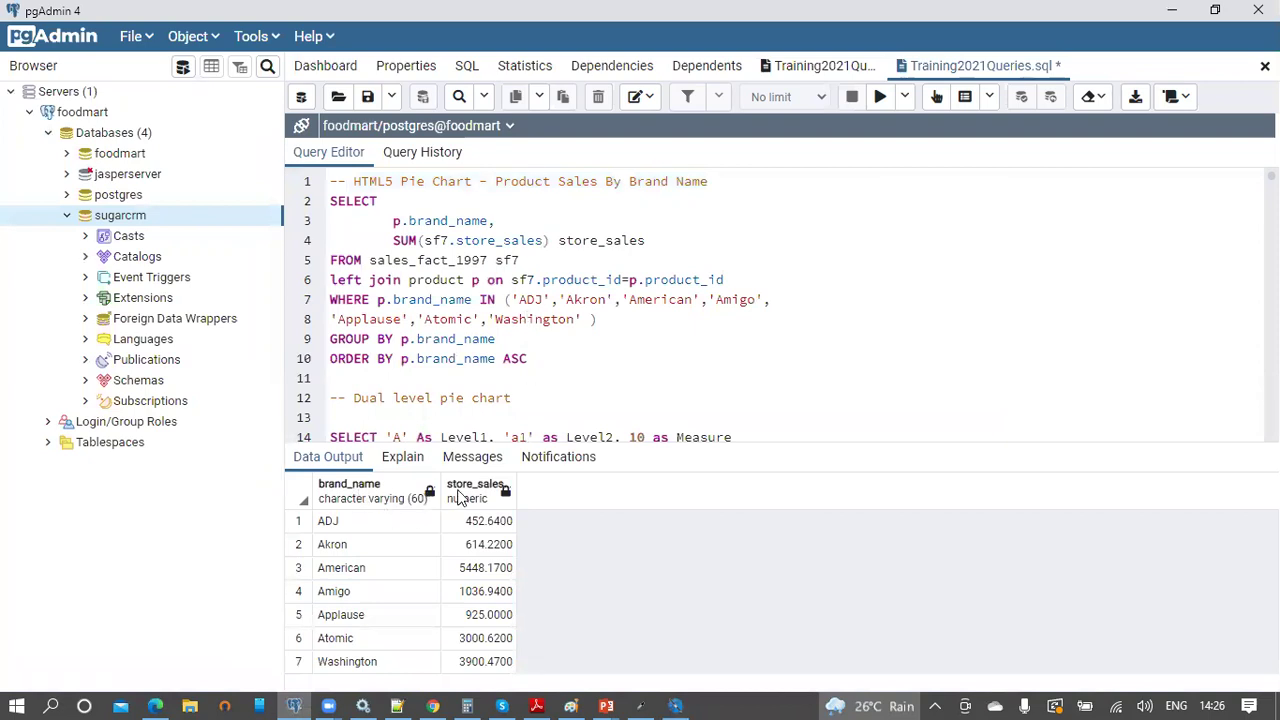
left_click_drag(553, 361, 318, 200)
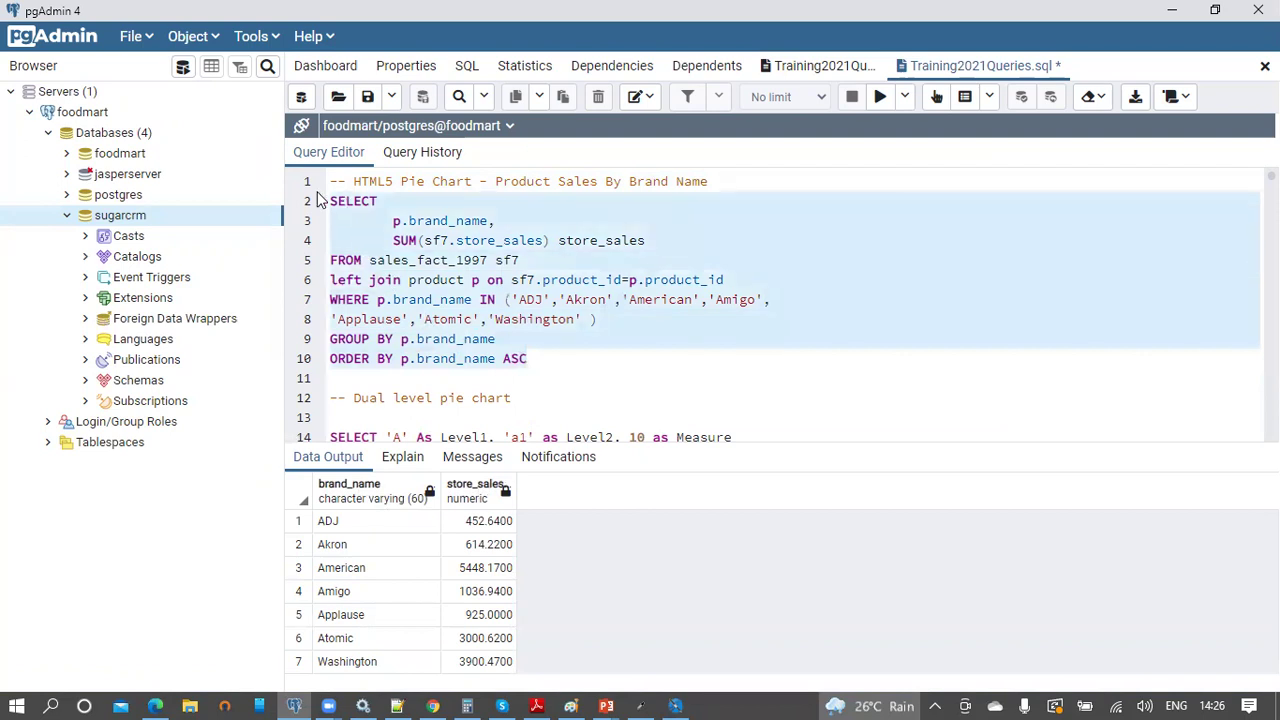
left_click(880, 96)
left_click_drag(738, 446, 751, 263)
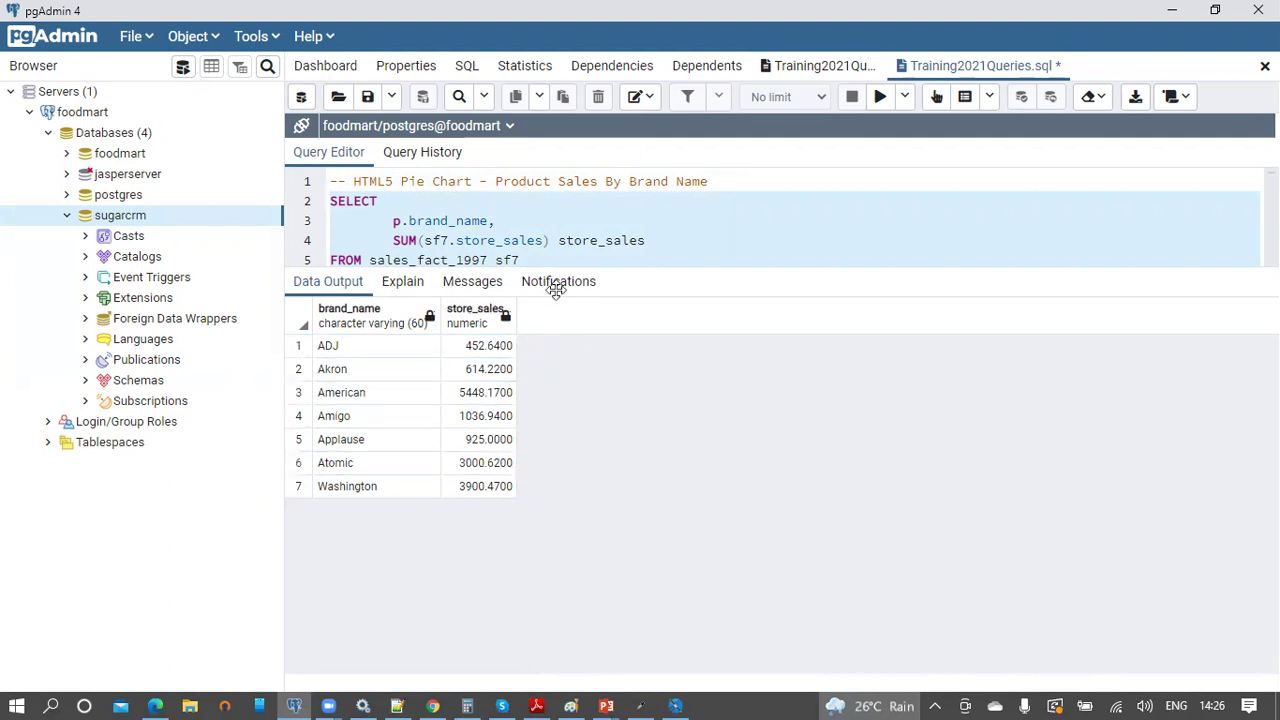
left_click_drag(577, 263, 495, 338)
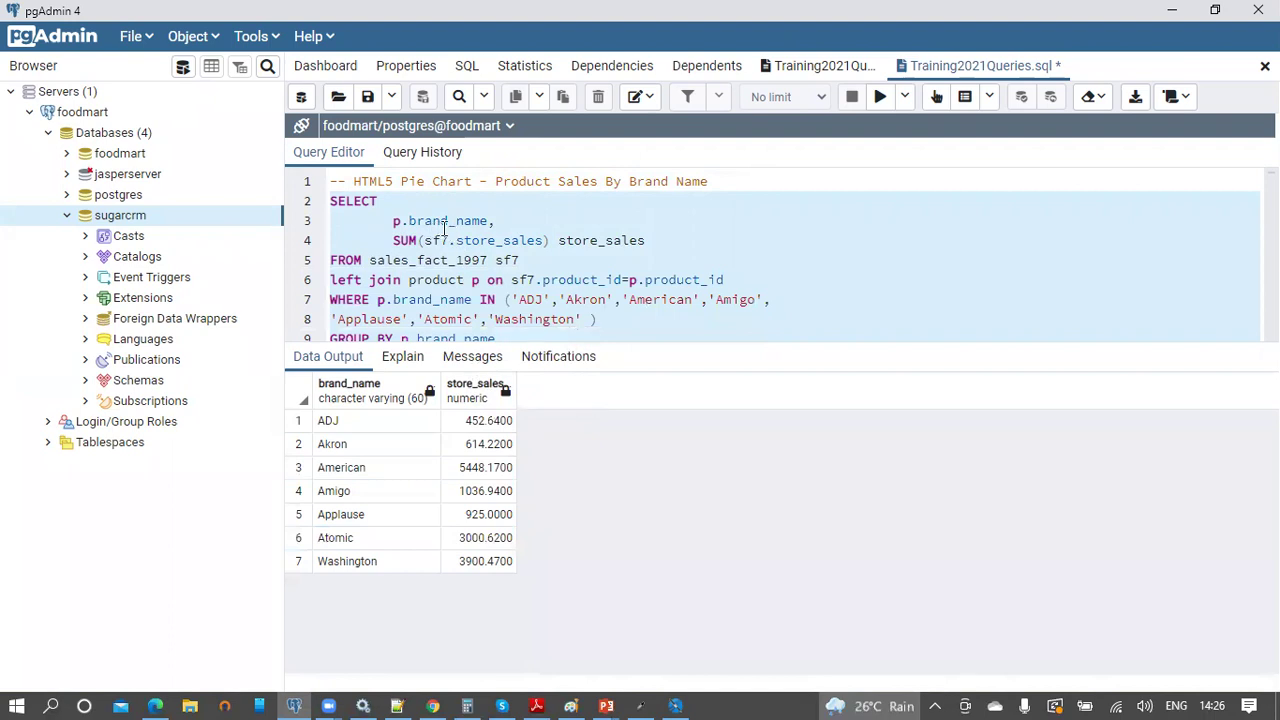
- Copy the brand sales SELECT query into the Jaspersoft Studio report wizard as the report's query and continue to the fields selection
right_click(609, 273)
left_click(645, 343)
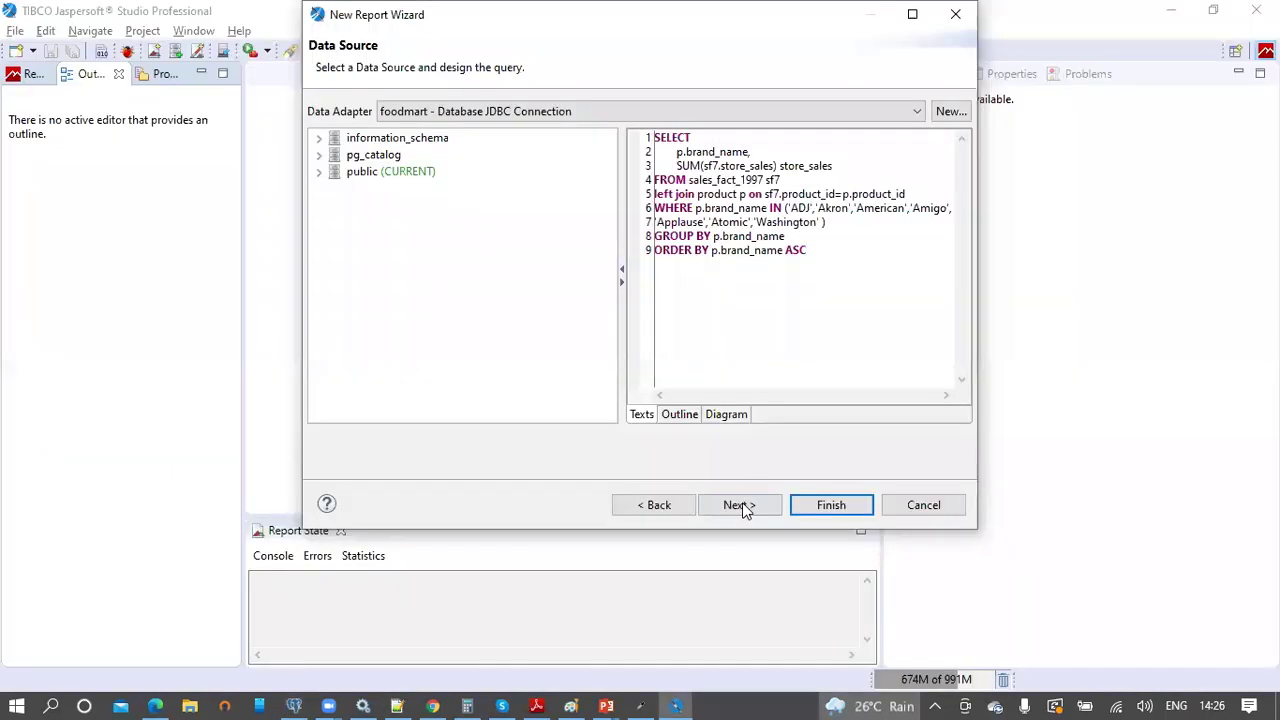
left_click(739, 506)
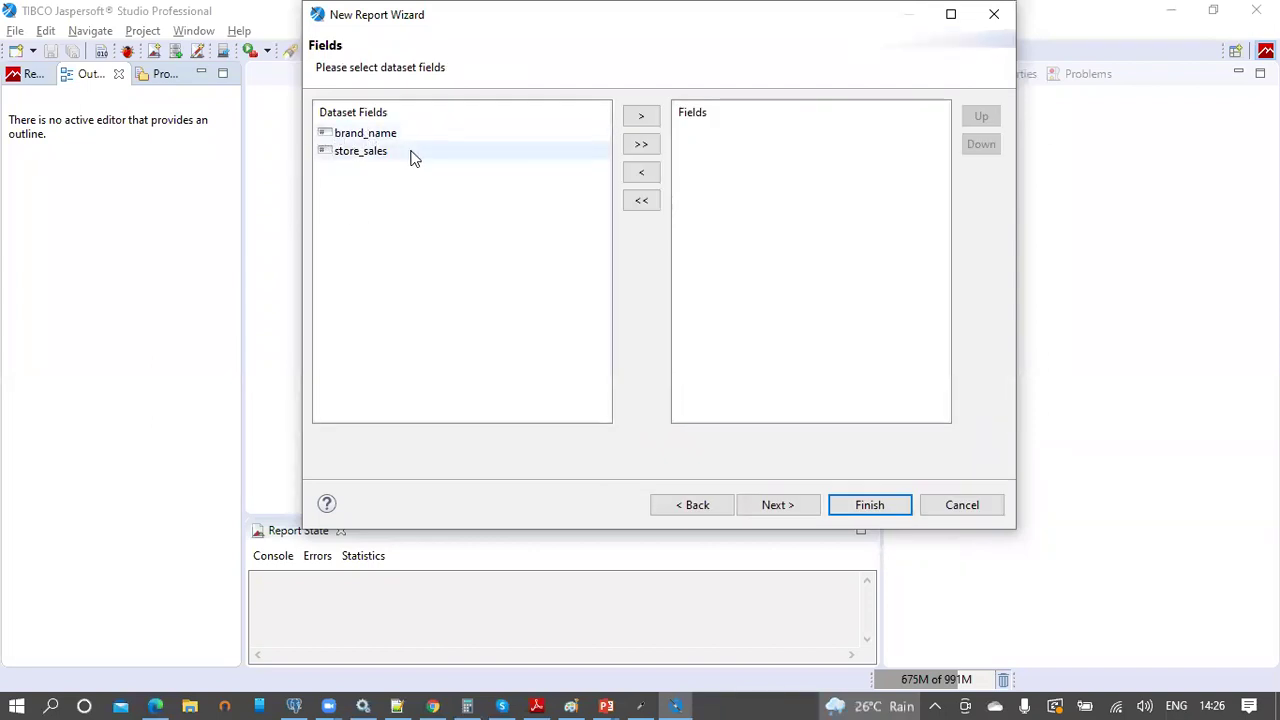
- Add both dataset fields, brand_name and store_sales, to the report, leave grouping empty, and generate the report
left_click(641, 145)
left_click(798, 506)
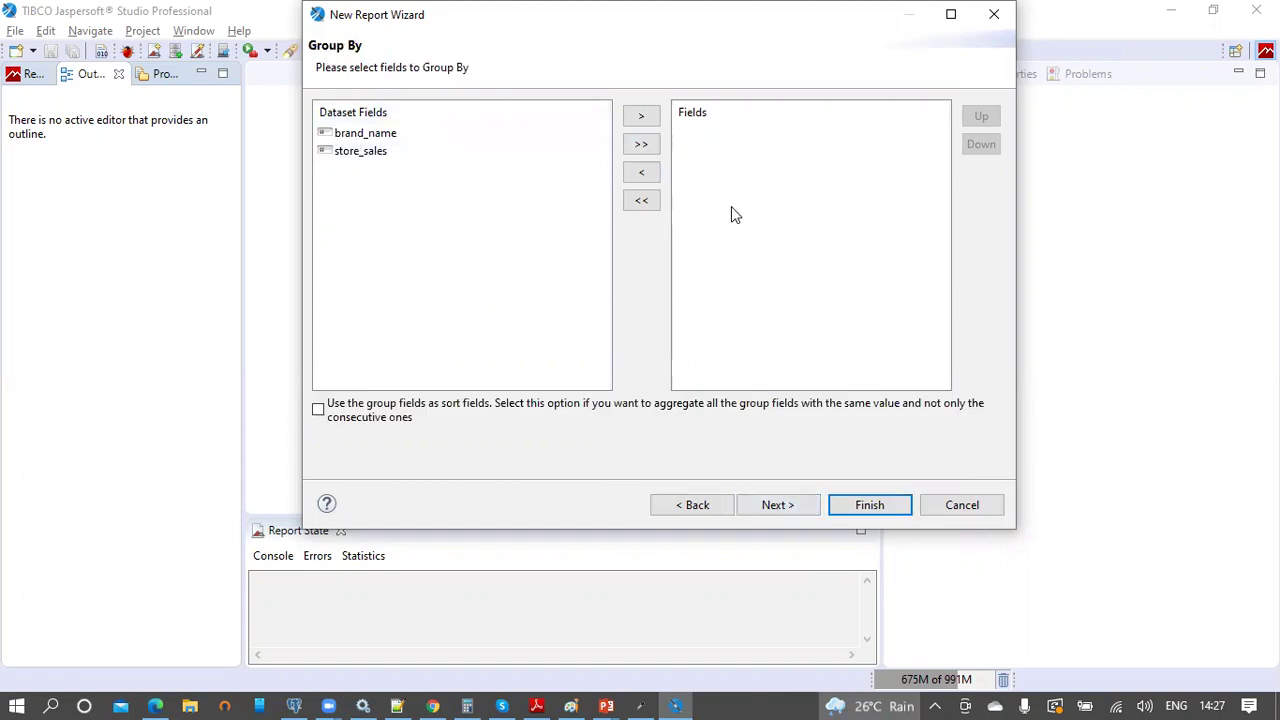
left_click(778, 505)
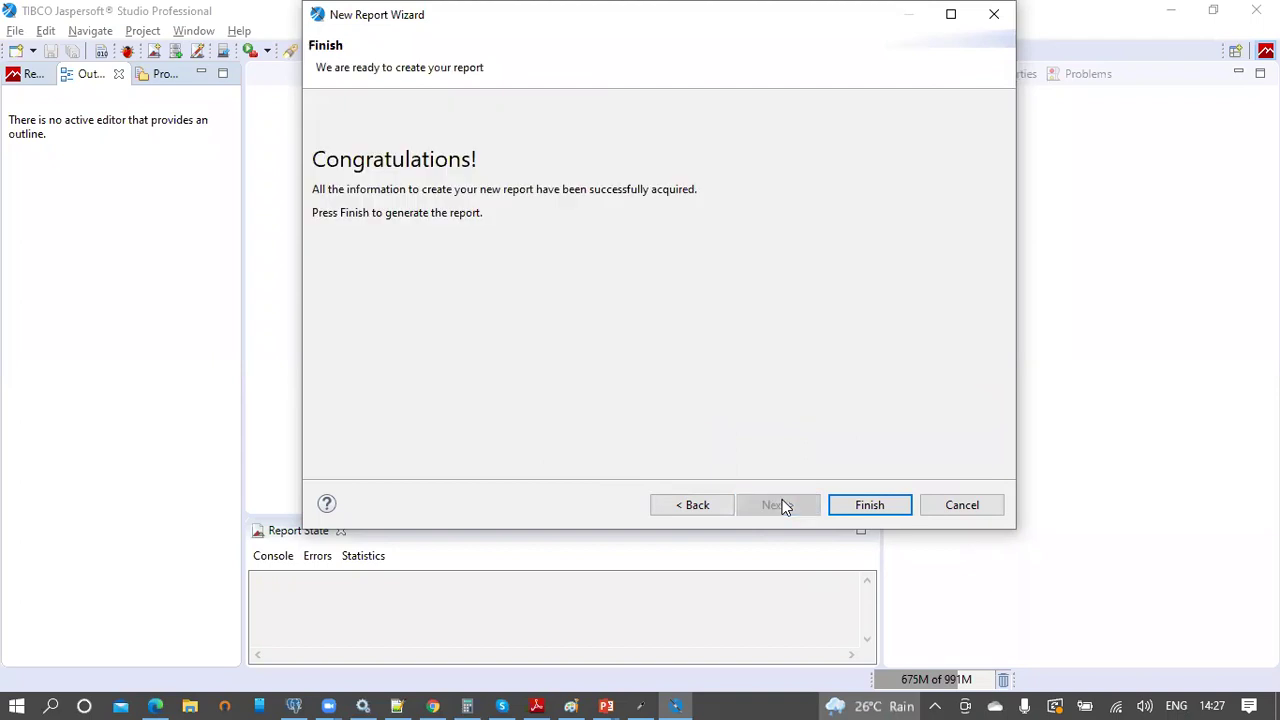
left_click(880, 505)
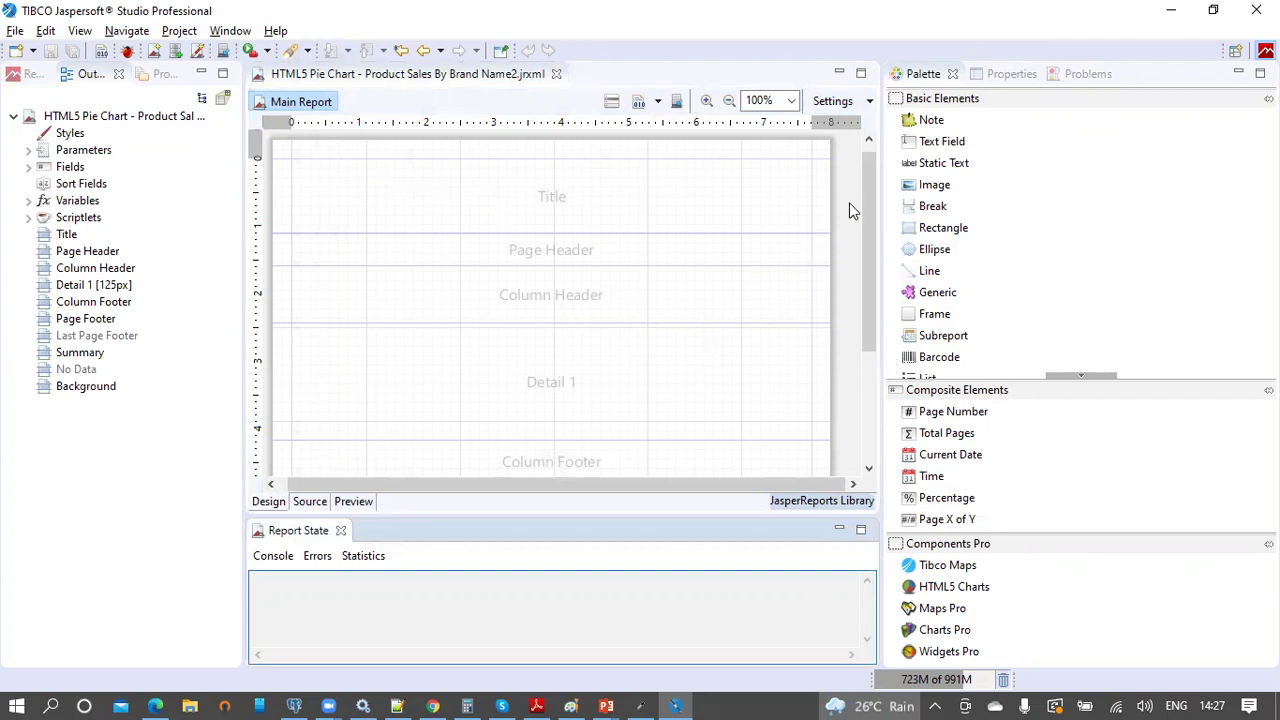
- Delete the Page Header, Column Header, Detail 1, Column Footer and Page Footer bands, keeping only Title and Summary
left_click_drag(866, 189, 869, 312)
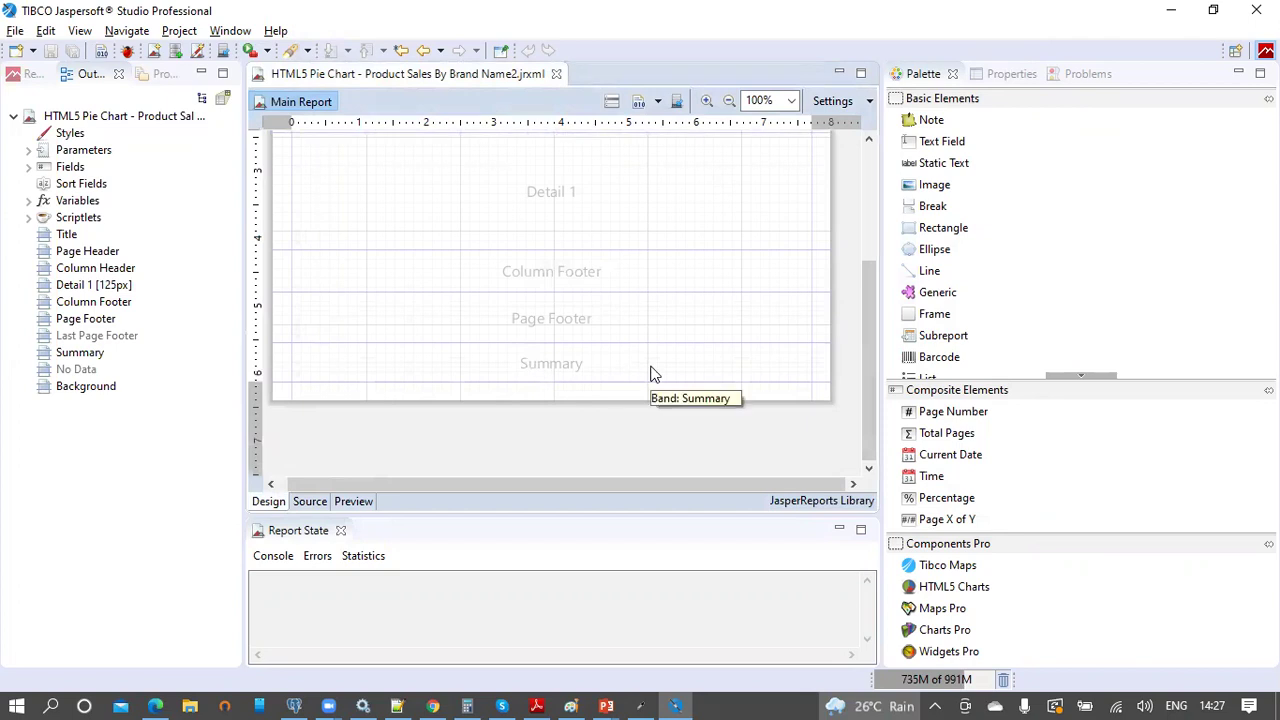
scroll(646, 381, "up", 3)
left_click(651, 168)
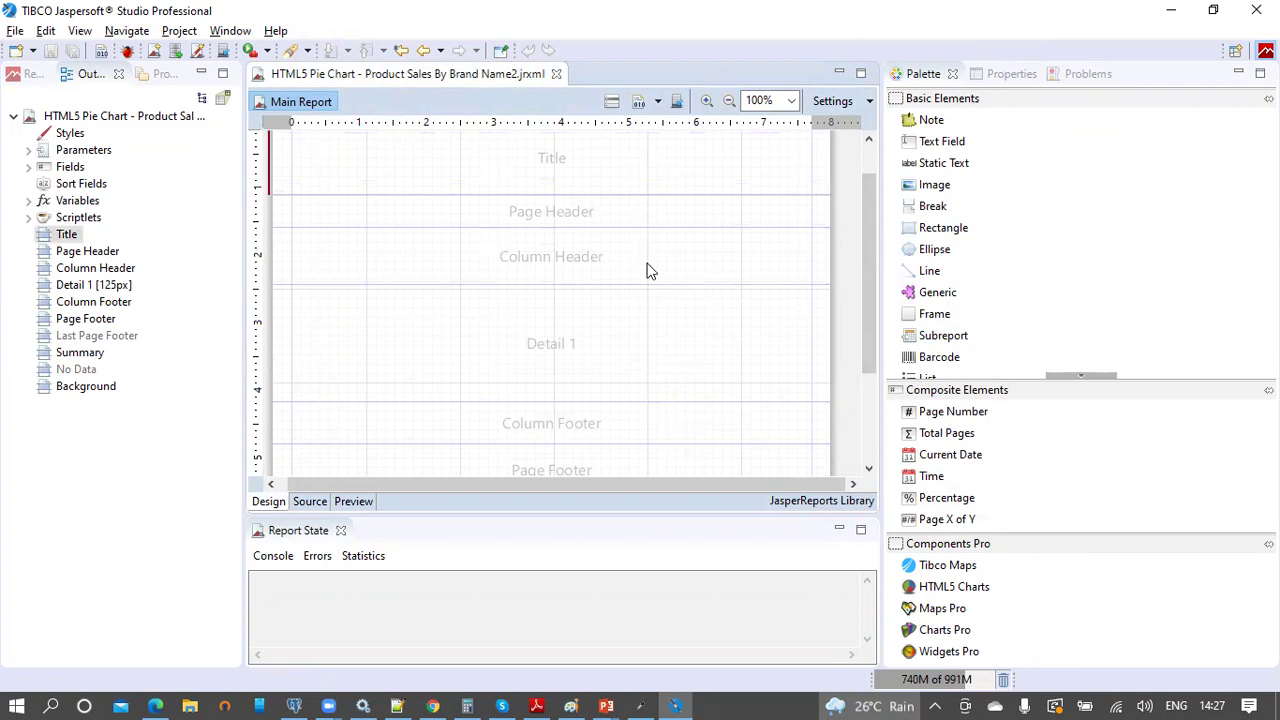
scroll(643, 285, "down", 3)
left_click(612, 359)
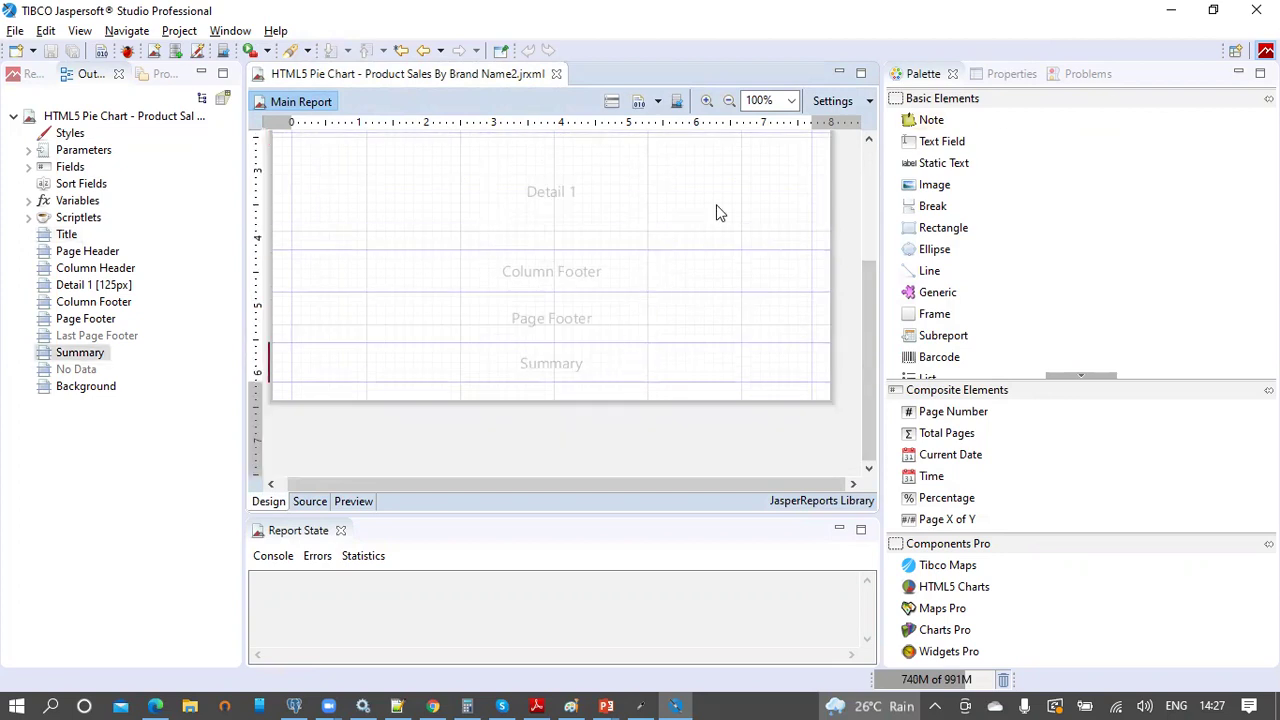
left_click(80, 252)
left_click(102, 268, "ctrl")
left_click(115, 286, "ctrl")
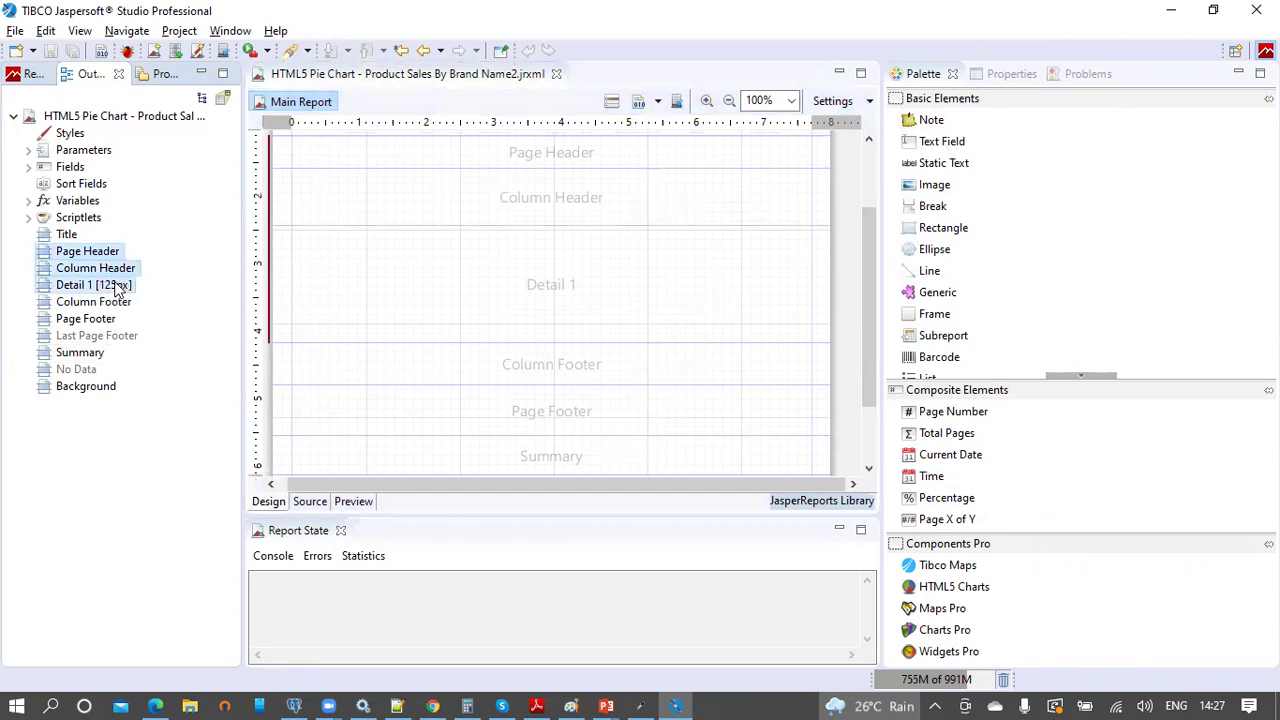
left_click(114, 302, "ctrl")
left_click(112, 319, "ctrl")
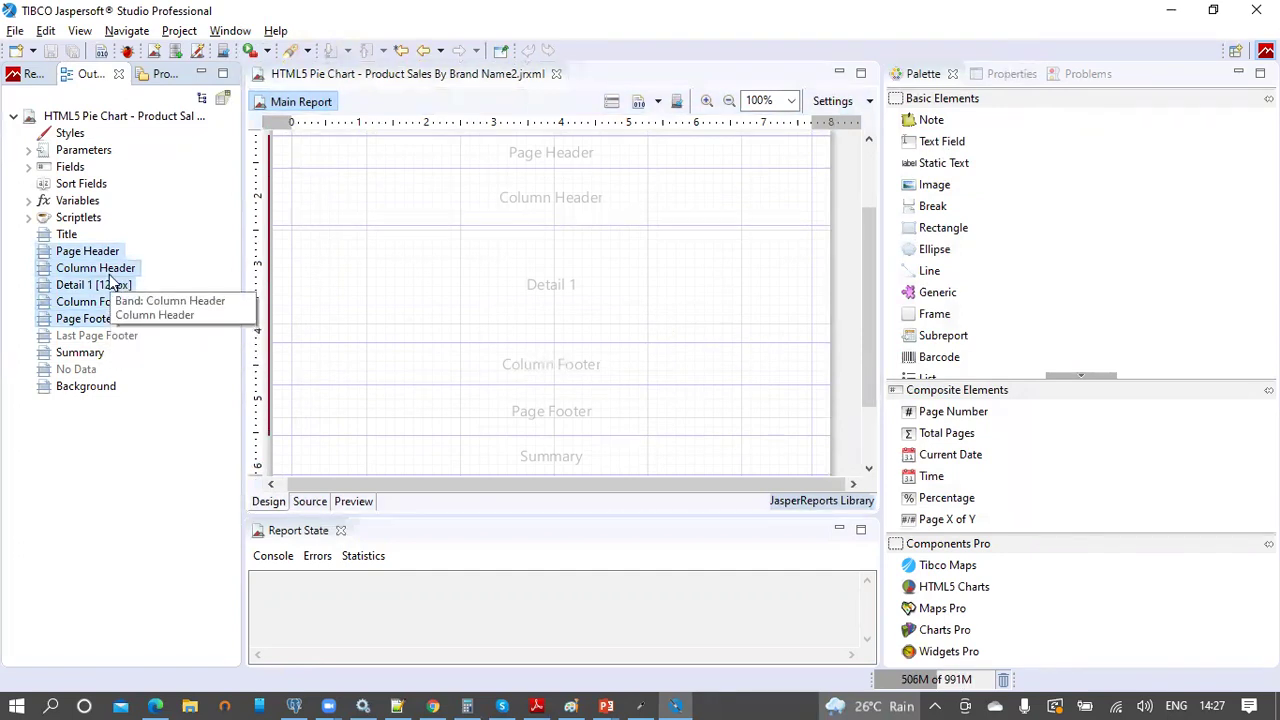
right_click(112, 281)
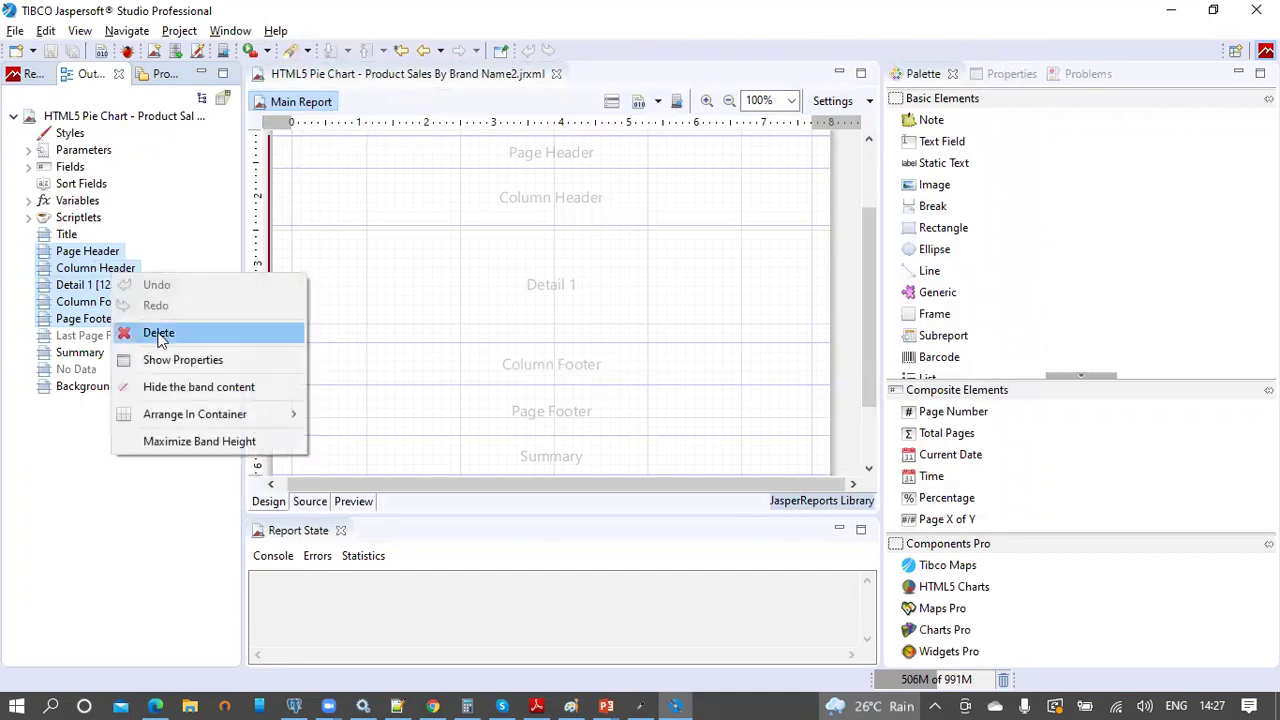
left_click(199, 334)
- Enlarge the Summary band to about 4.4 inches tall and save the report
left_click_drag(574, 289, 575, 525)
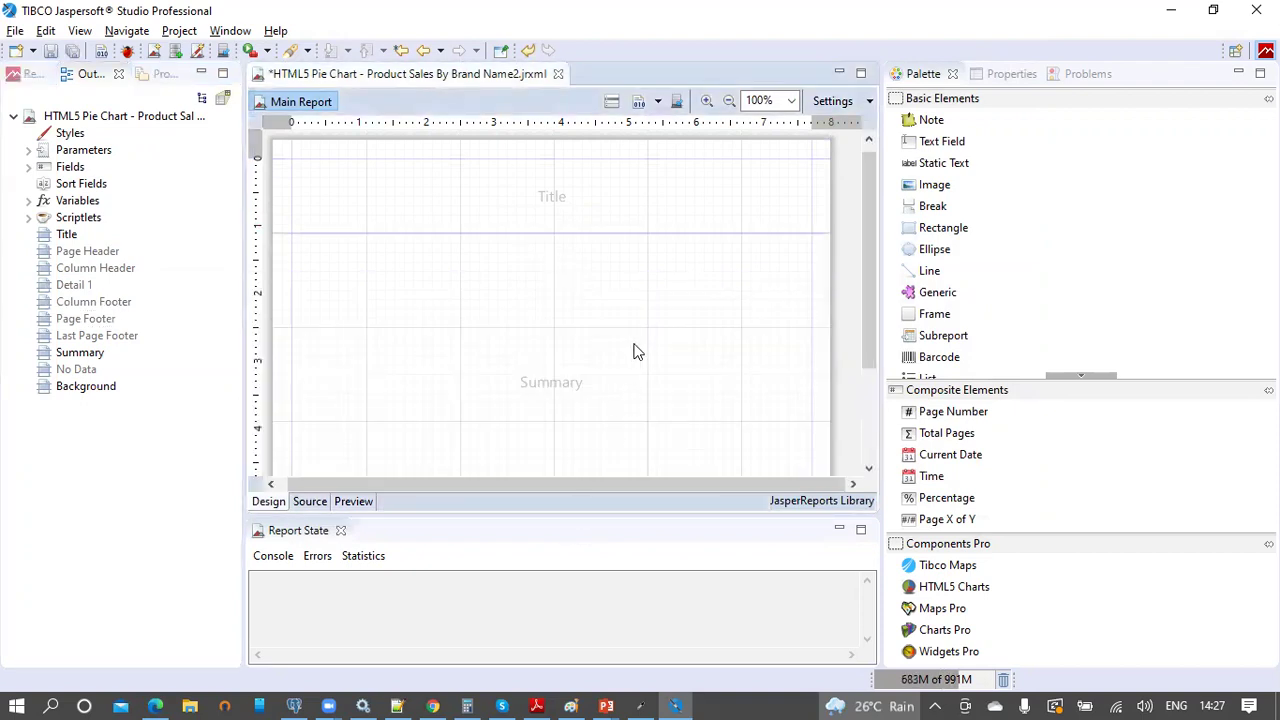
scroll(634, 351, "down", 2)
left_click(49, 52)
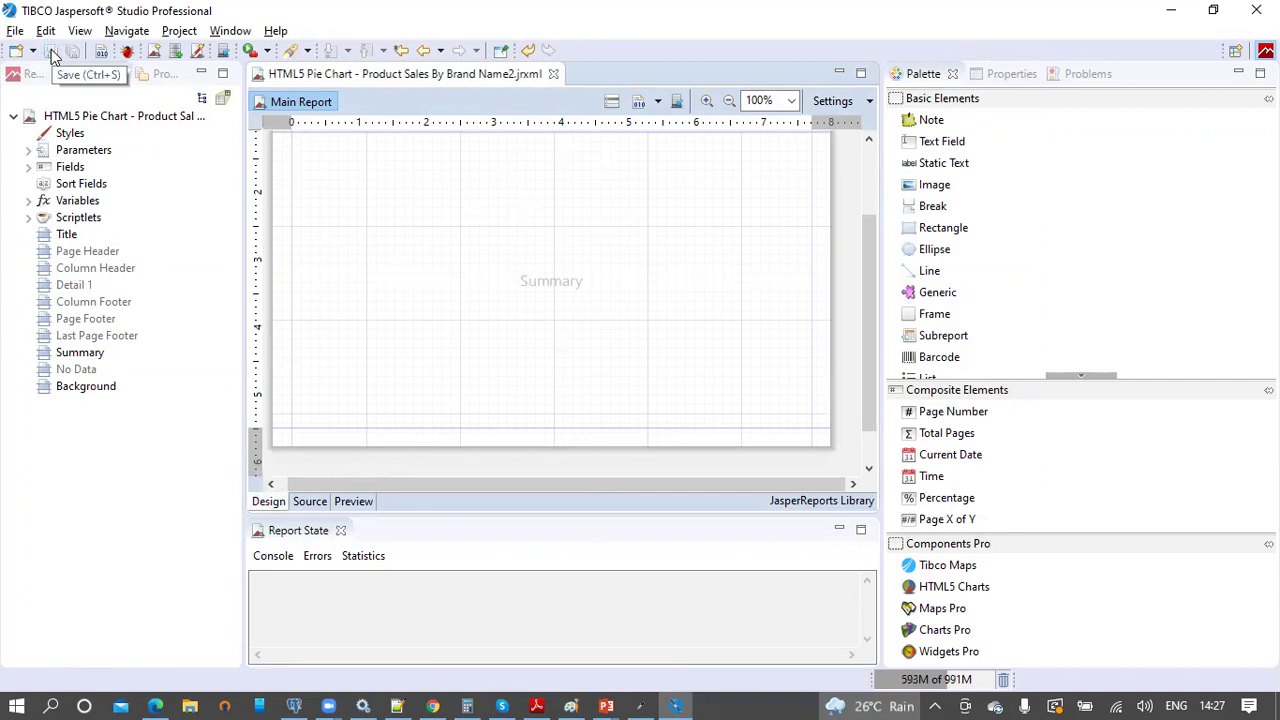
- Place an HTML5 chart in the Summary band, about 5.6 inches wide and 2.1 inches tall
left_click(922, 76)
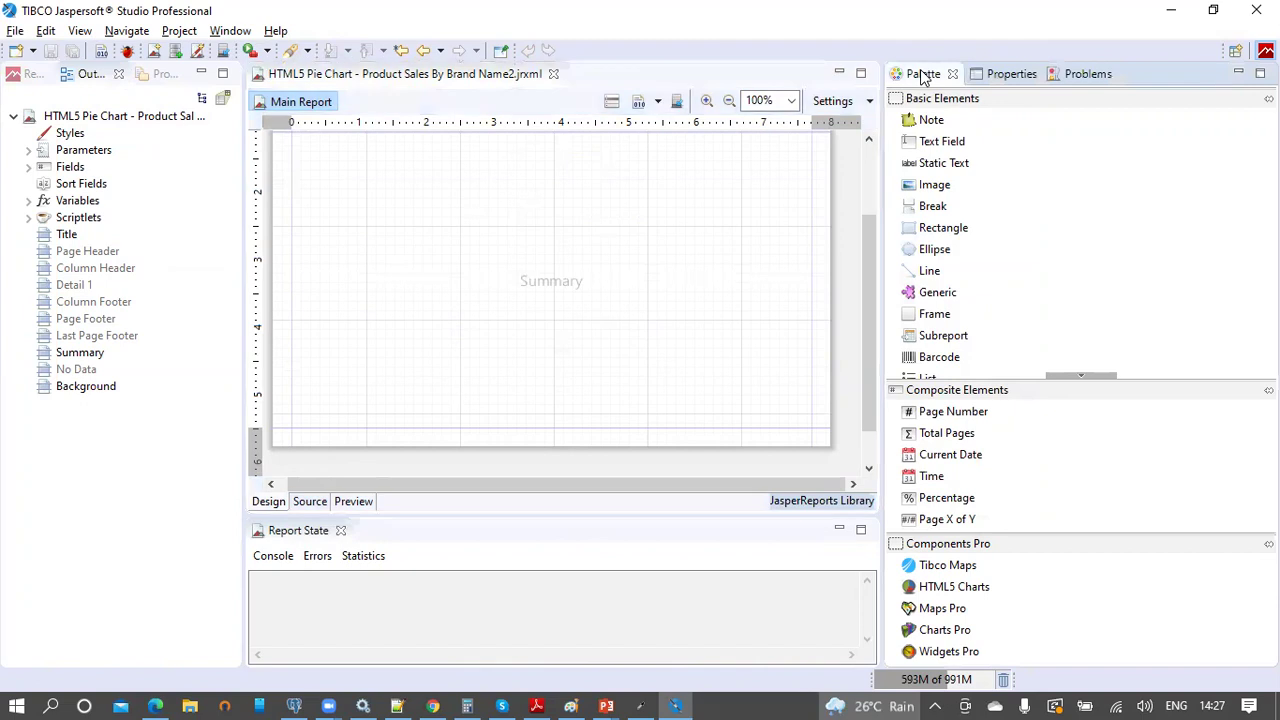
left_click(970, 588)
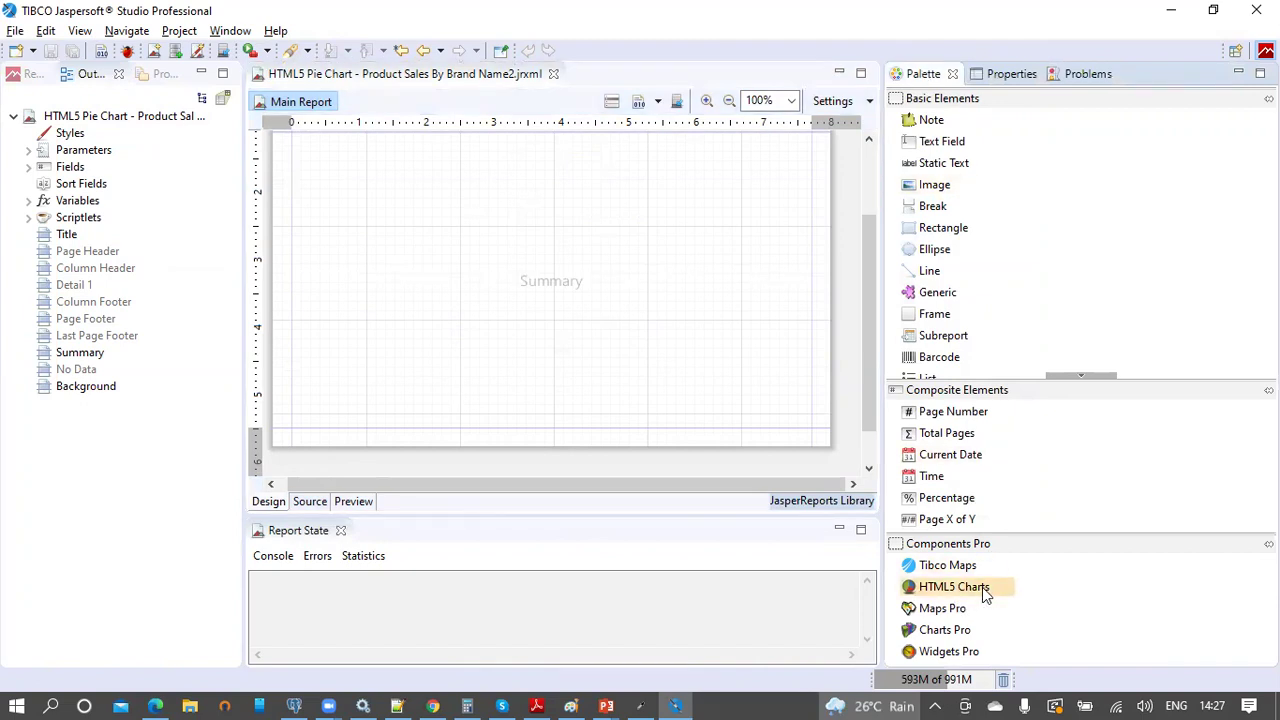
left_click_drag(937, 592, 335, 200)
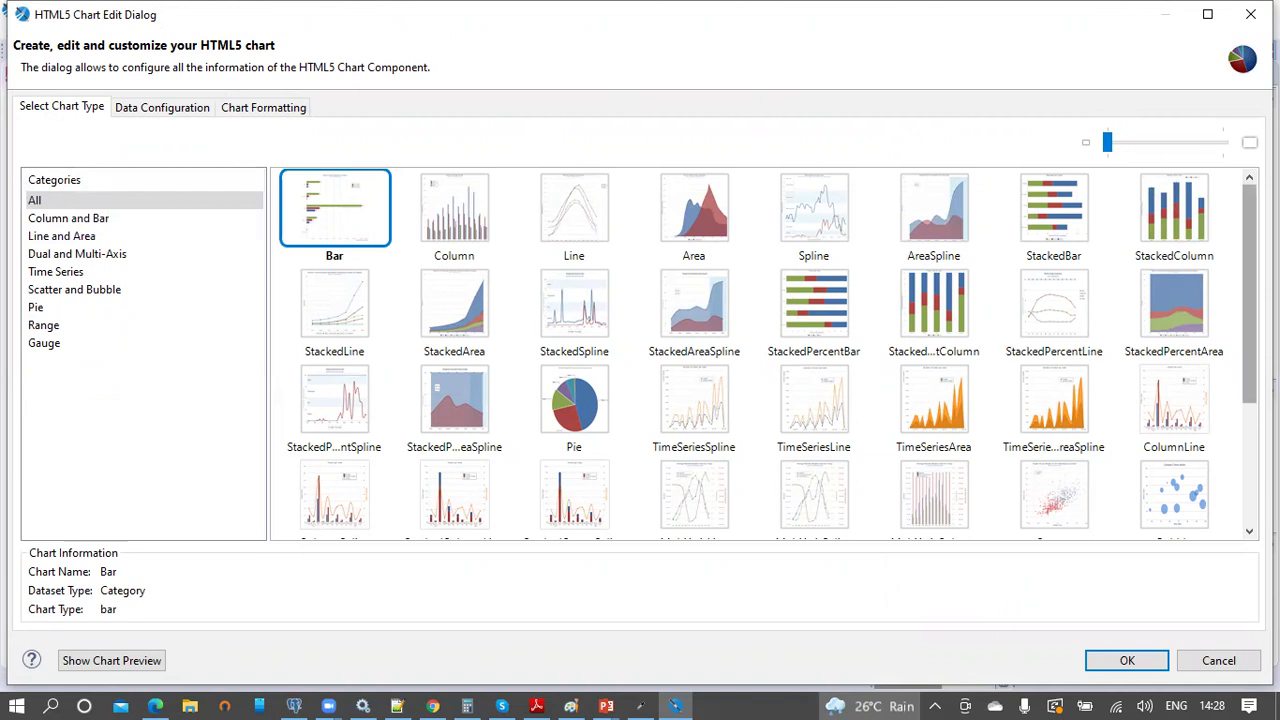
- Choose the Pie chart type from the Pie category for the new HTML5 chart and confirm the chart settings
scroll(764, 354, "down", 3)
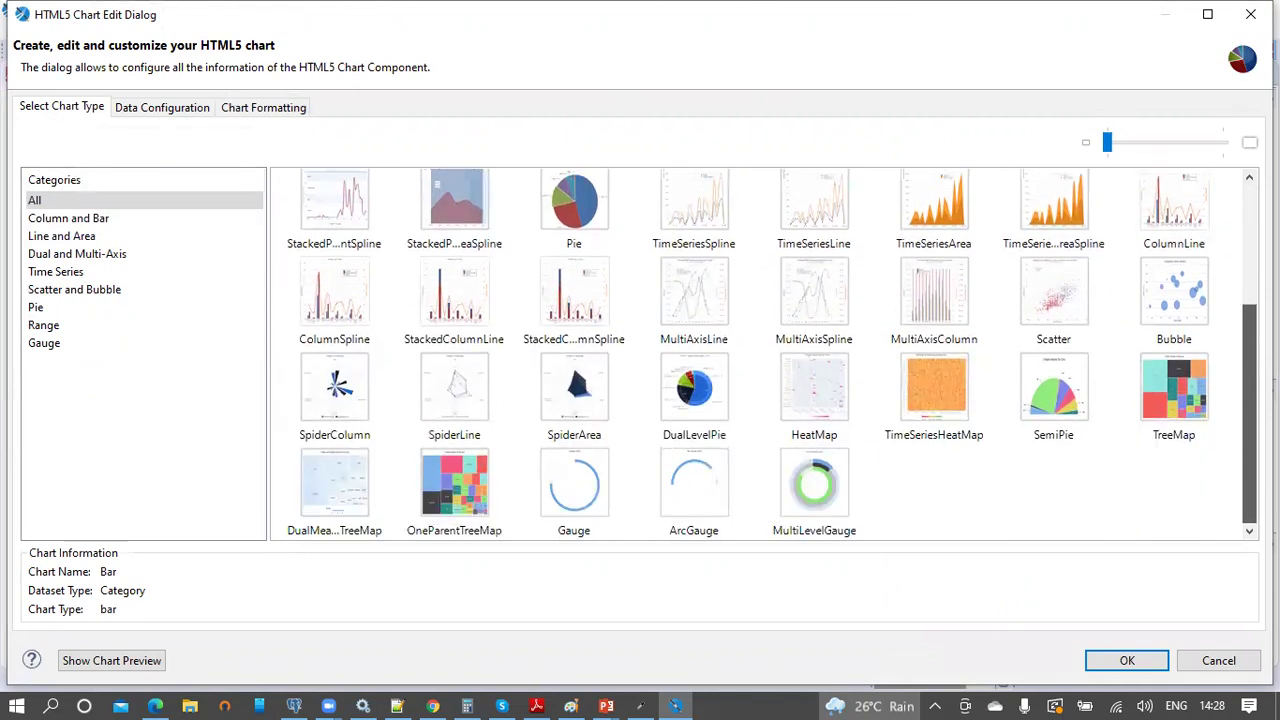
scroll(764, 354, "up", 3)
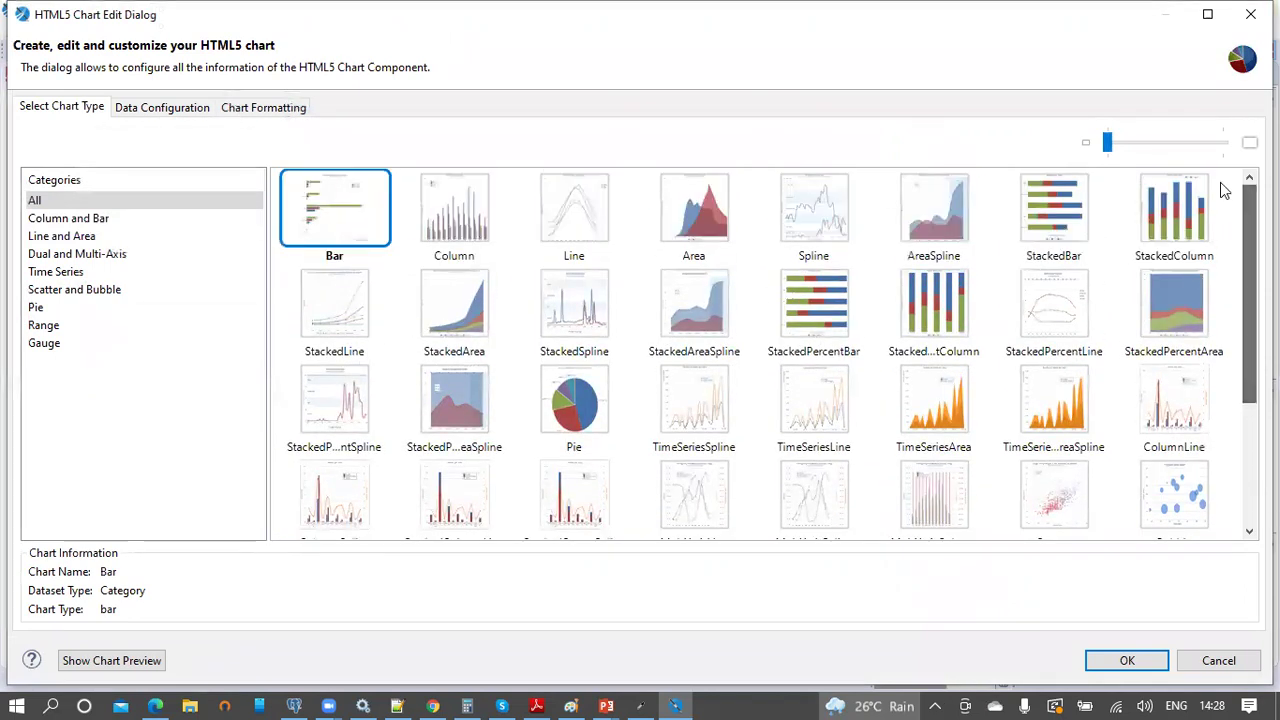
left_click(80, 203)
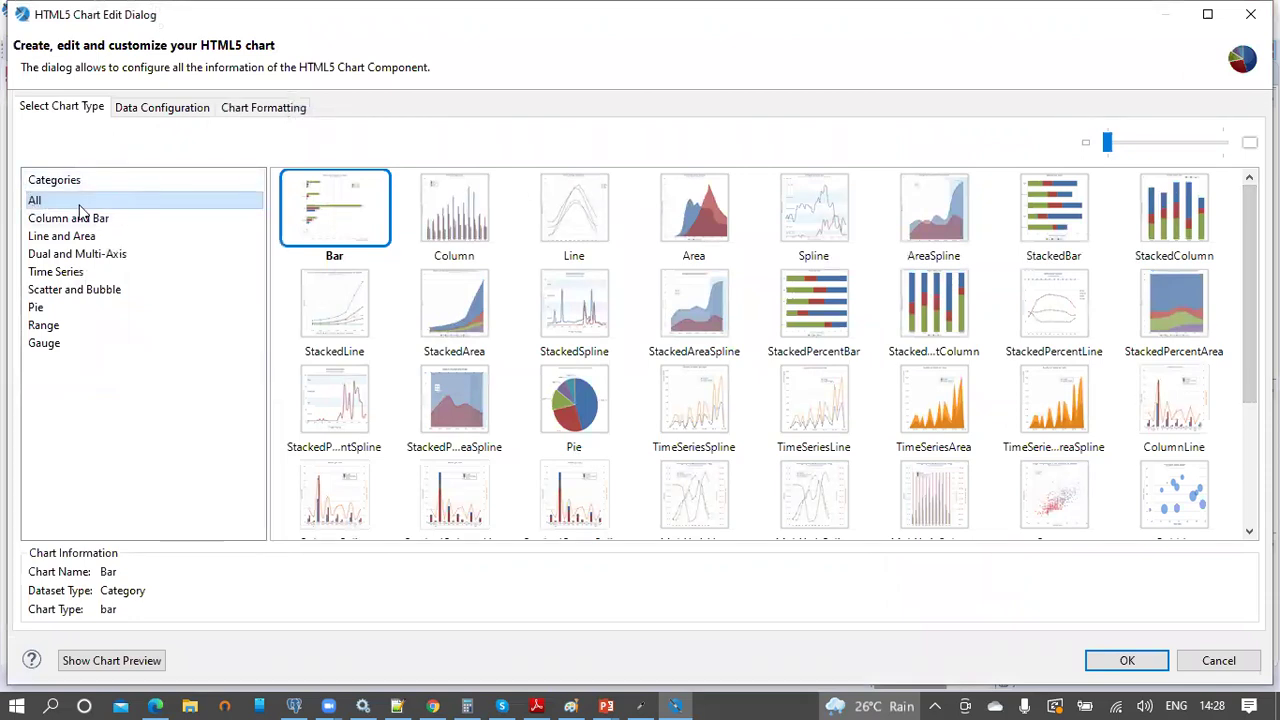
left_click(67, 312)
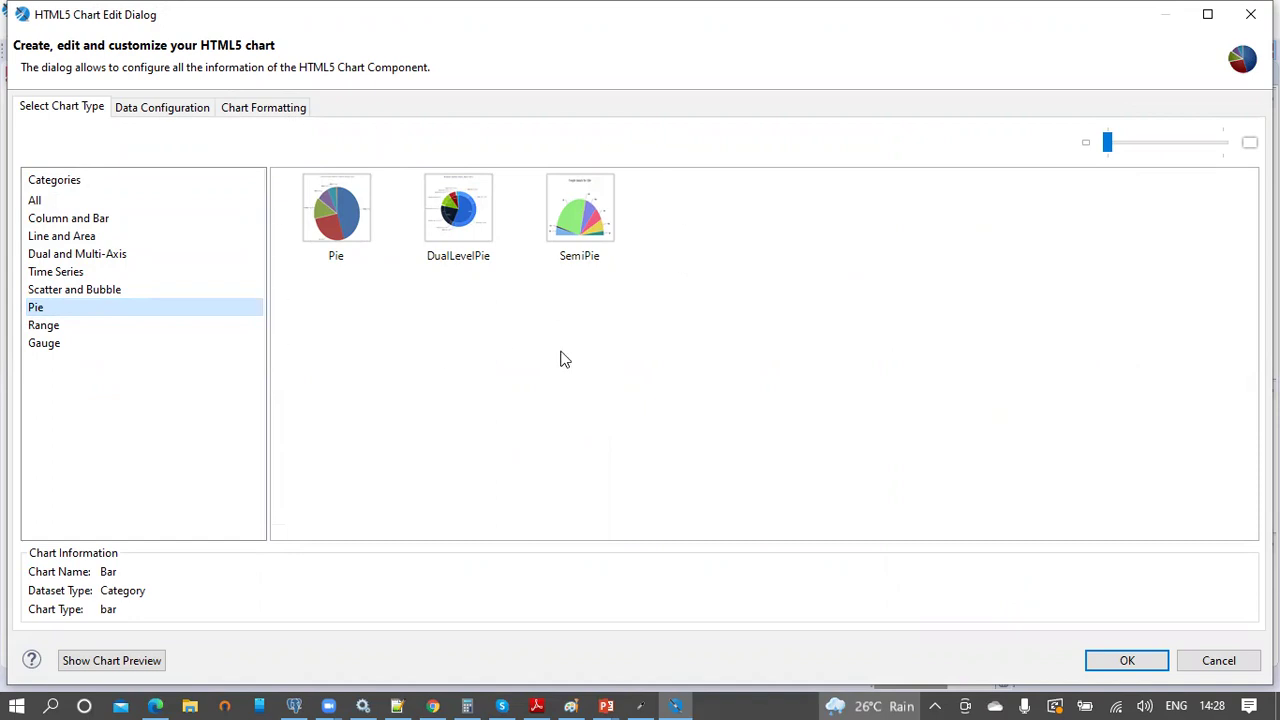
left_click(335, 222)
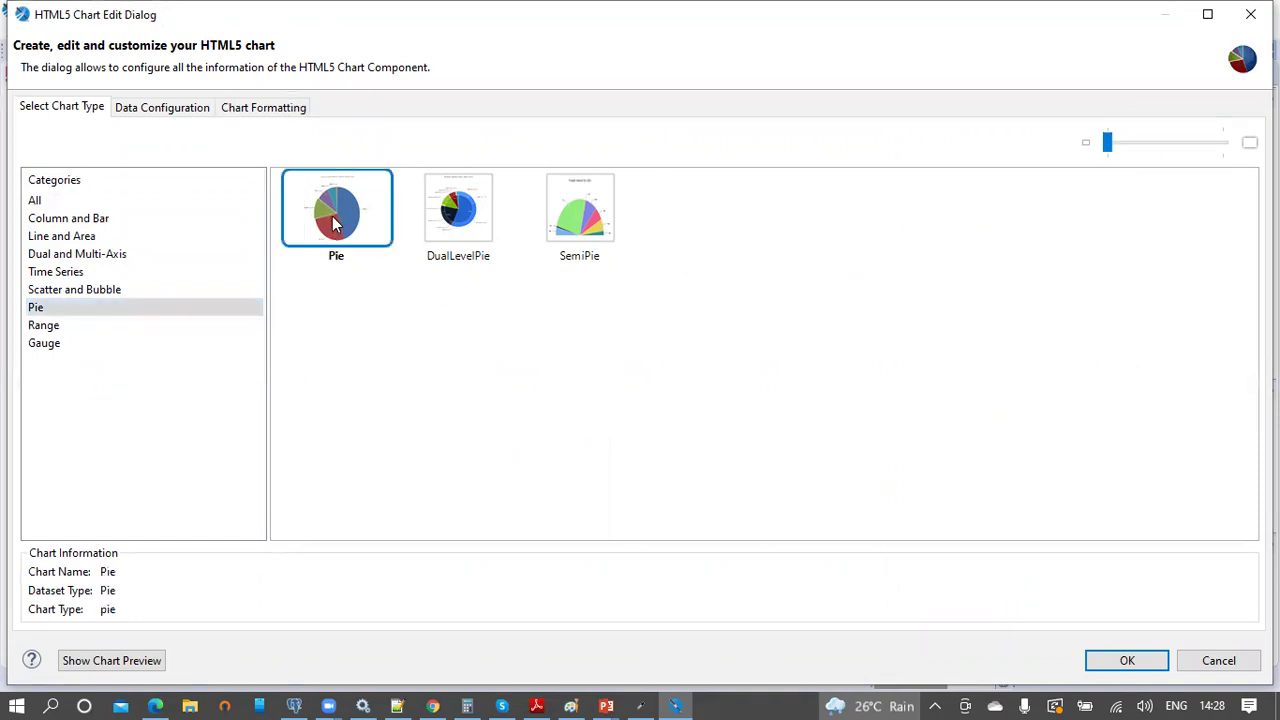
left_click(1127, 660)
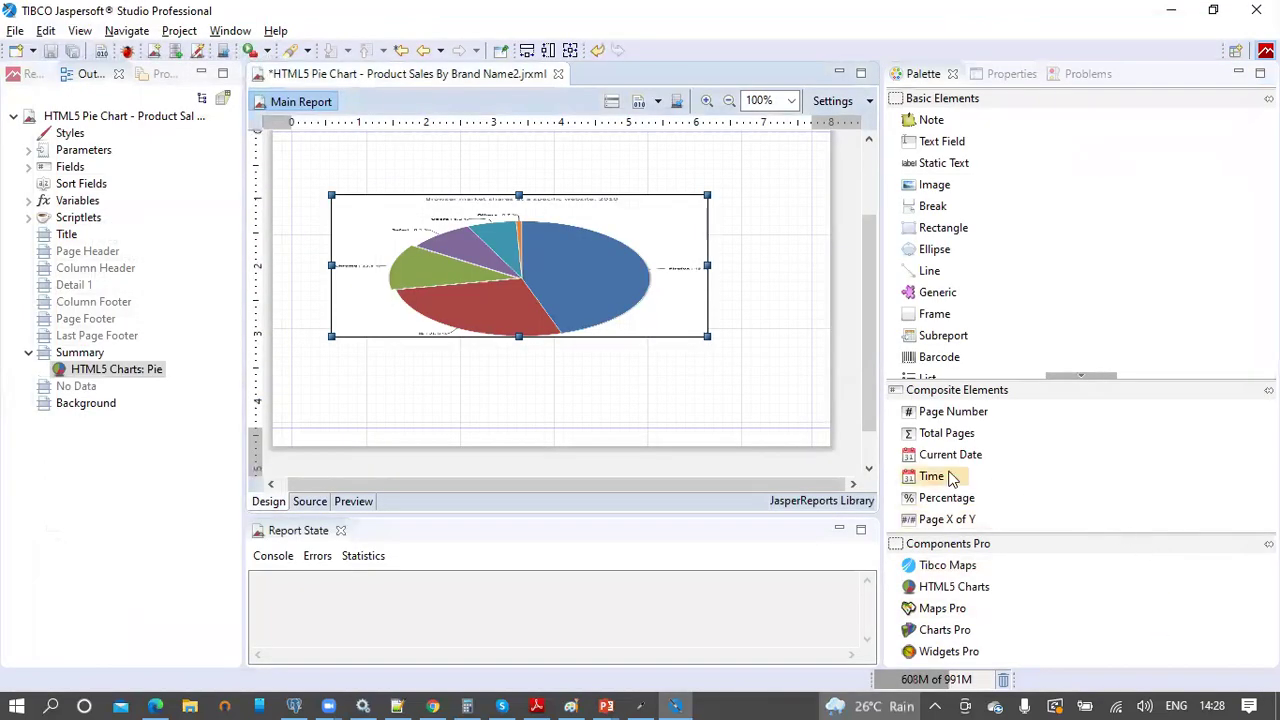
- Stretch the pie chart to fill both the width and height of the Summary band
scroll(519, 234, "up", 2)
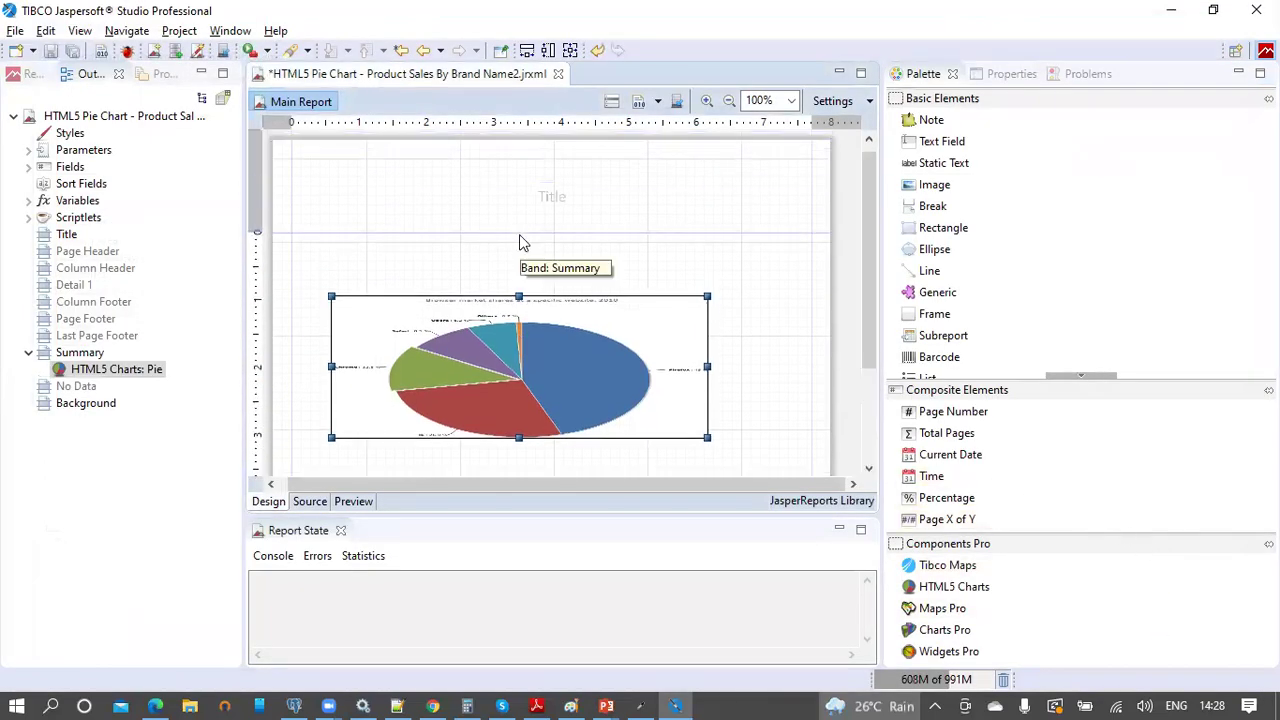
left_click(570, 51)
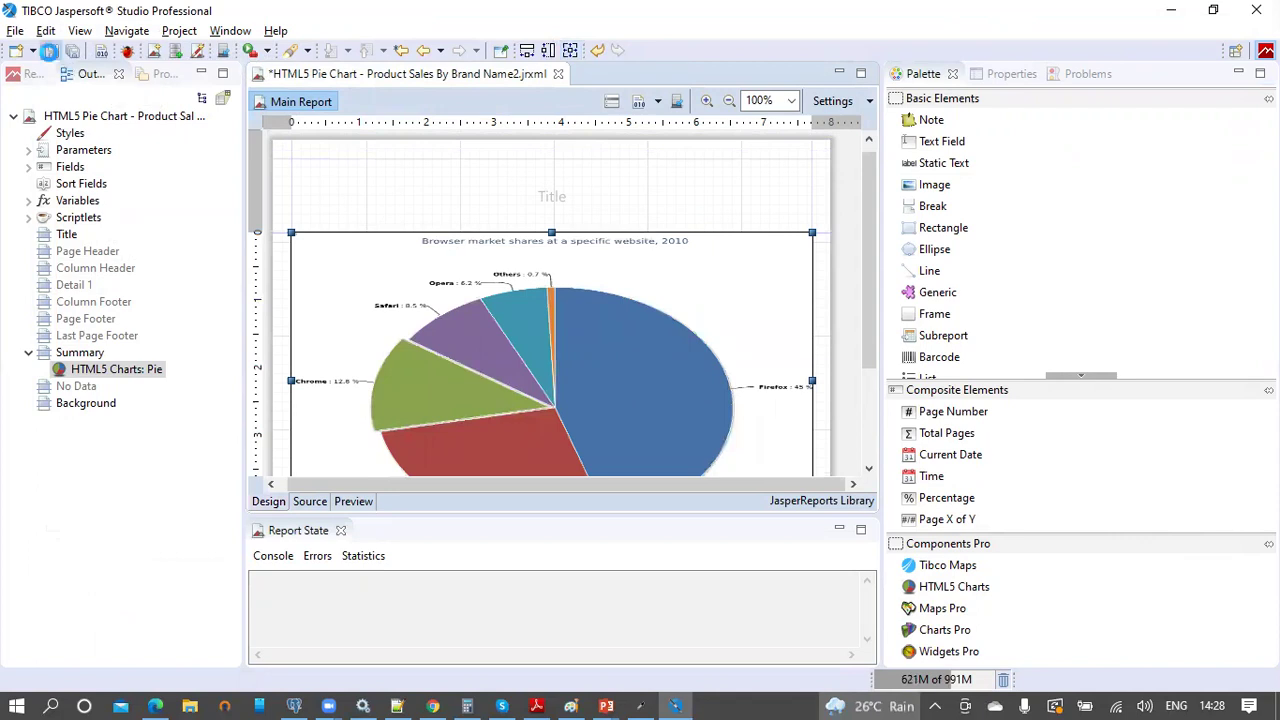
- Save the report and open the properties of the pie chart in the Summary band for editing
left_click(48, 51)
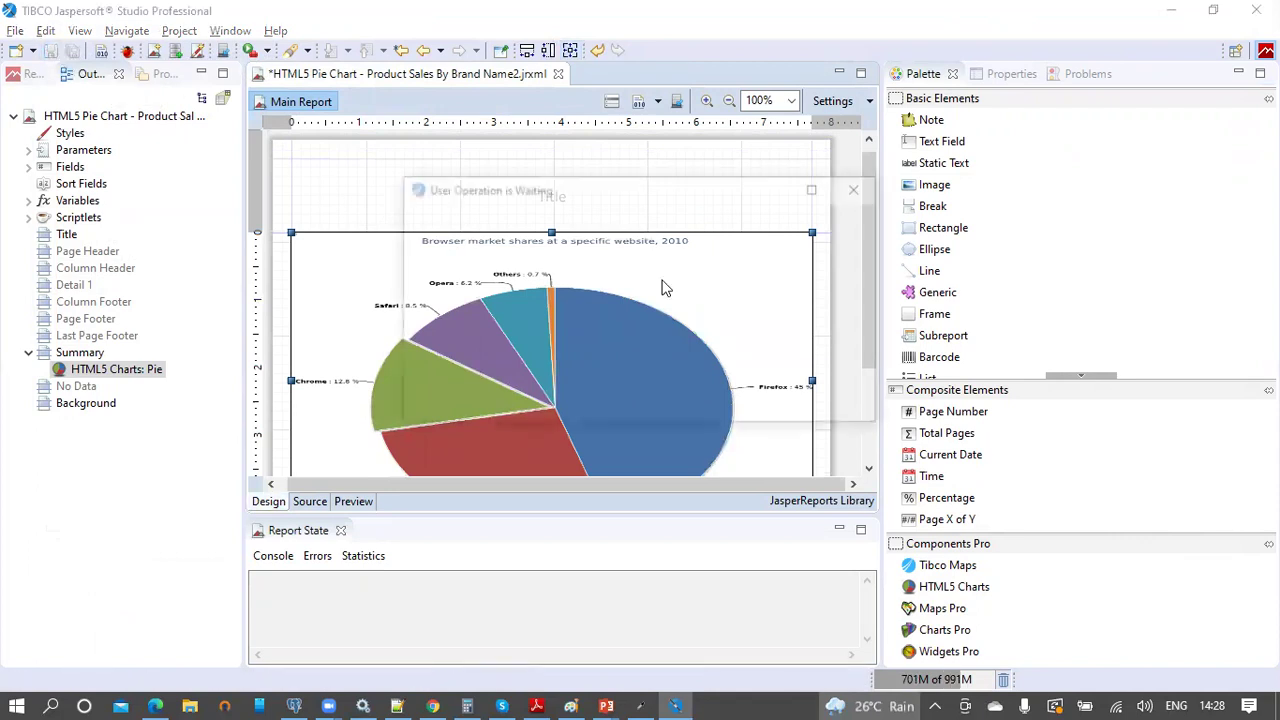
right_click(716, 254)
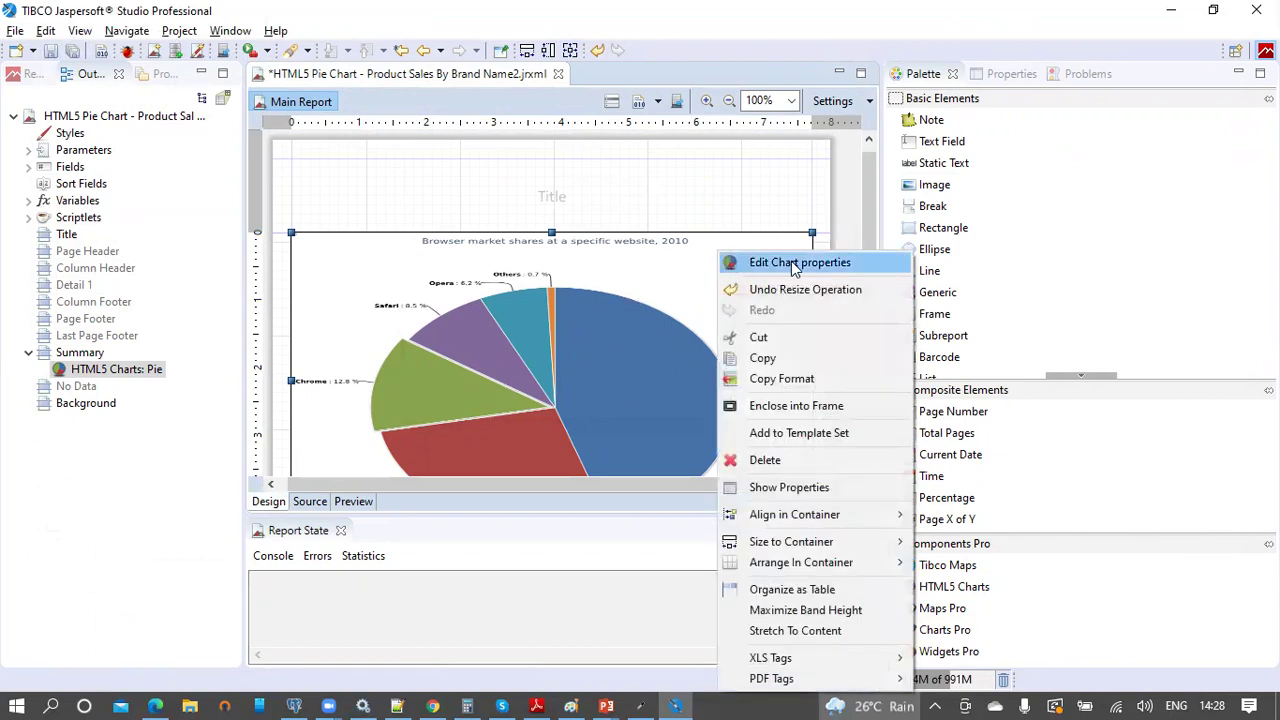
left_click(810, 263)
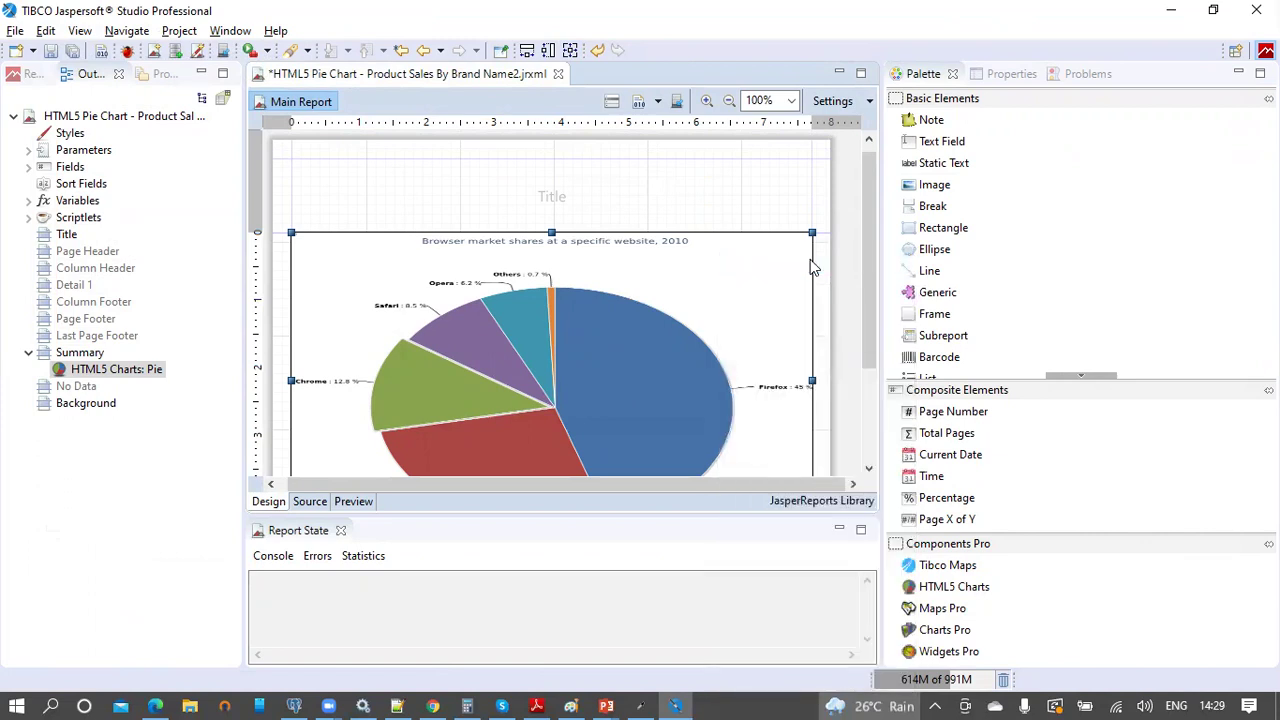
double_click(812, 266)
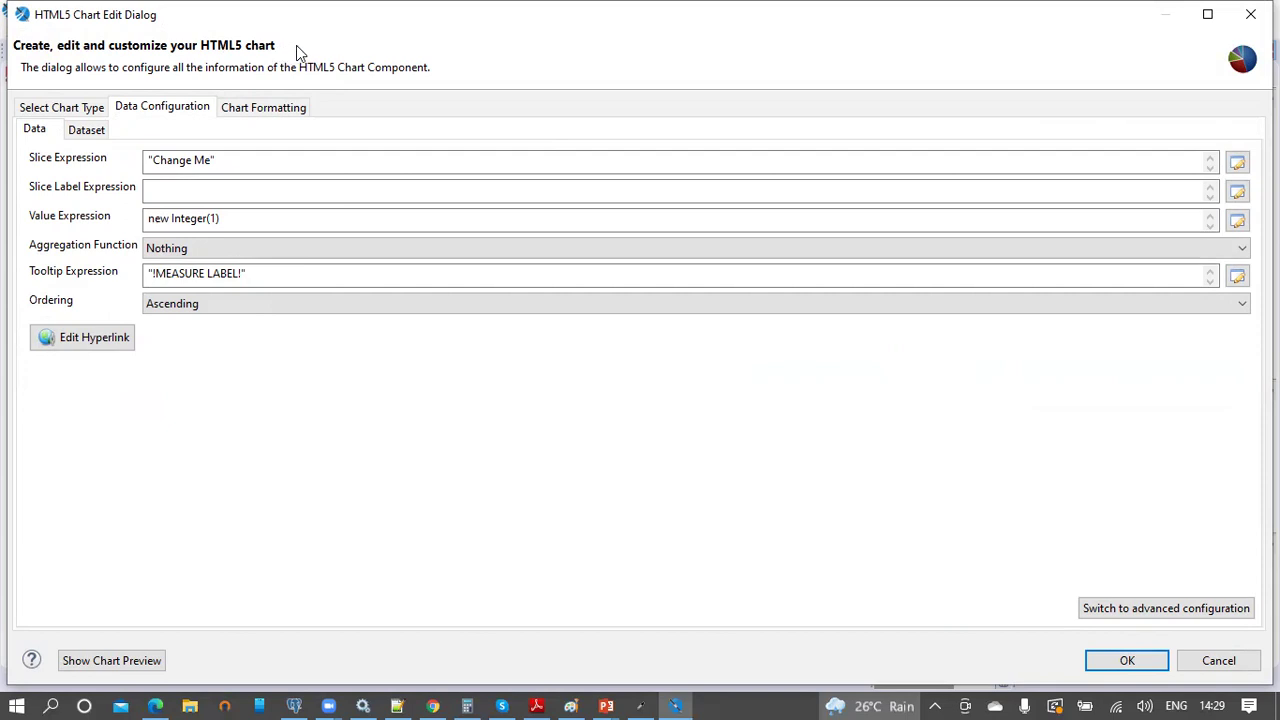
- Review the selected chart type and use the report main dataset as the chart's sub dataset
left_click(54, 112)
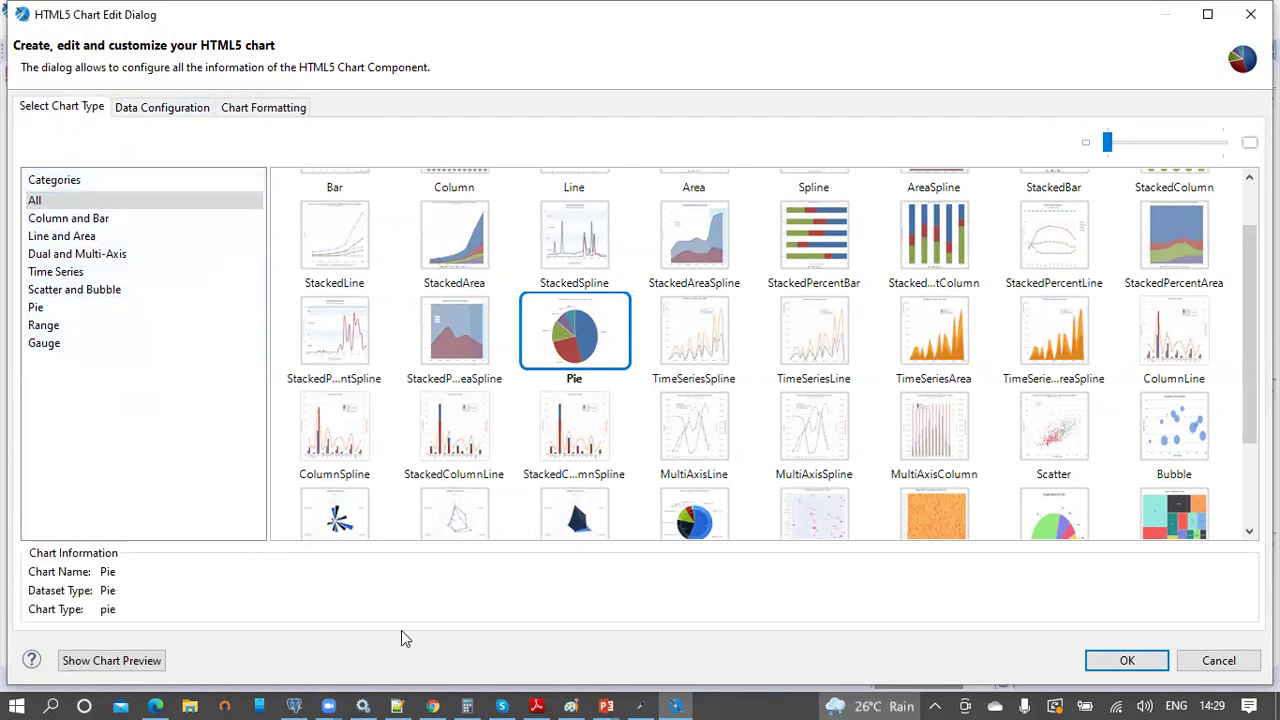
left_click(150, 110)
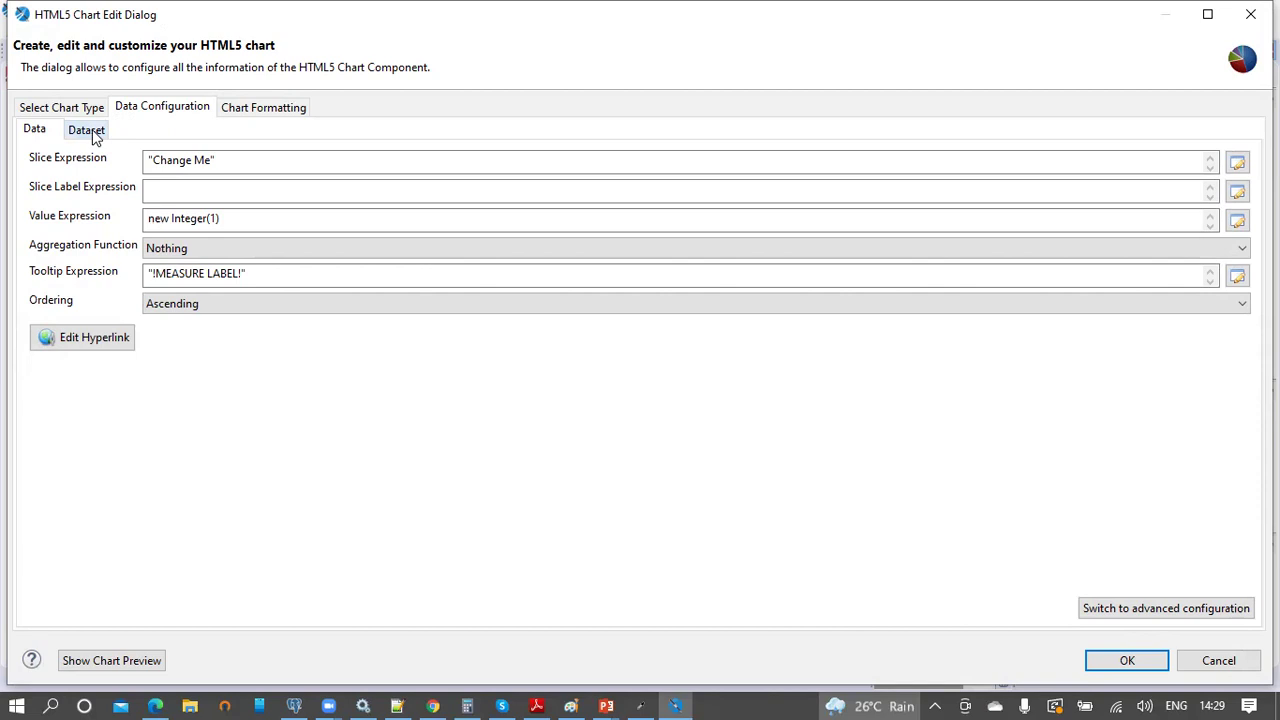
left_click(34, 134)
left_click(88, 132)
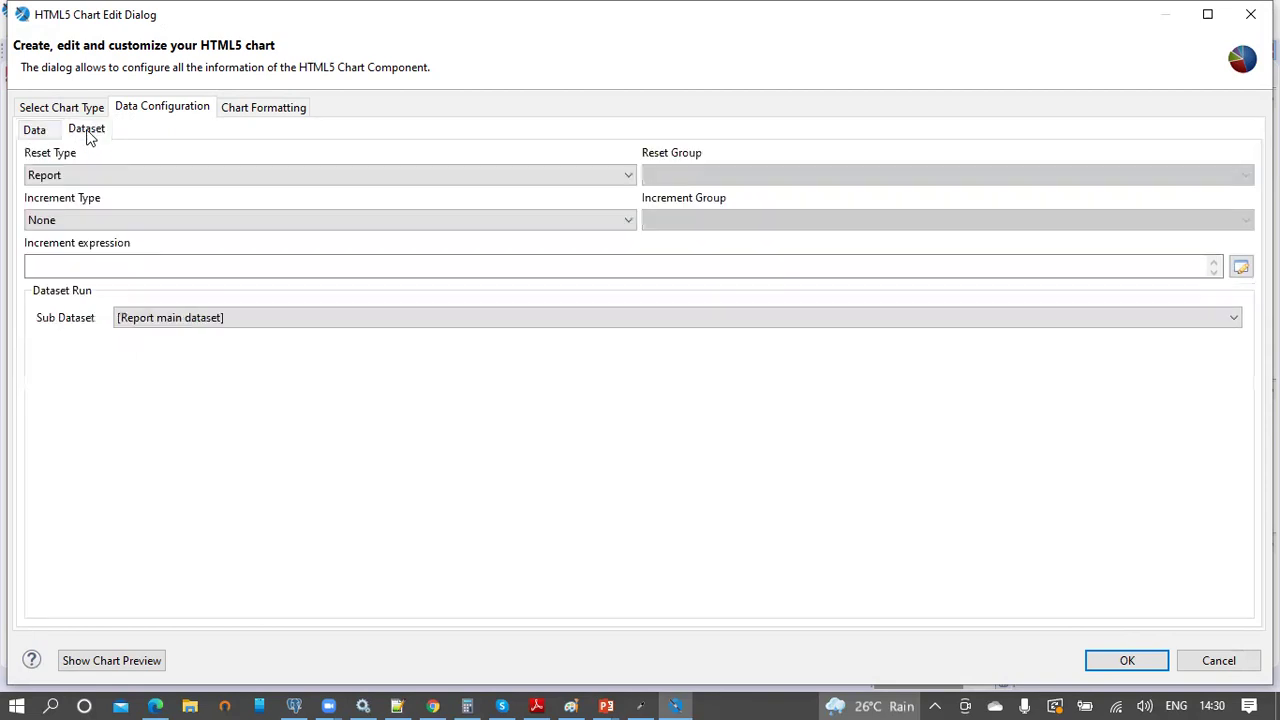
left_click(190, 320)
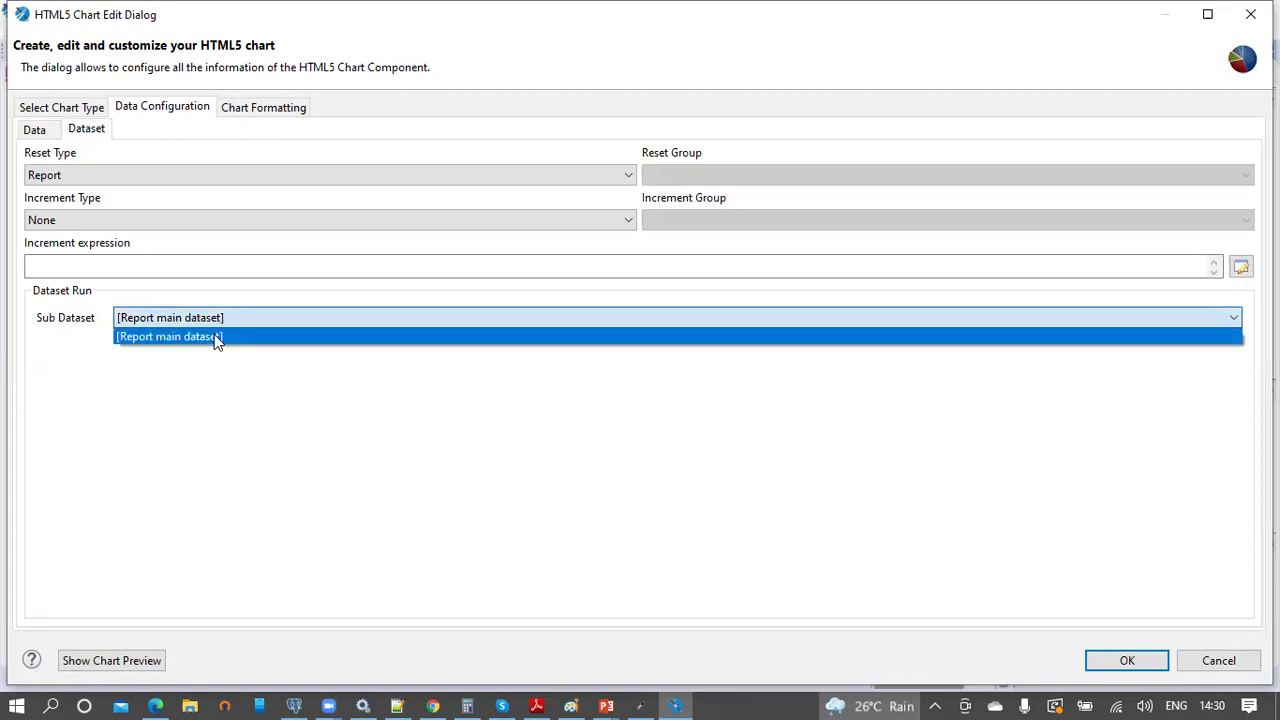
left_click(218, 318)
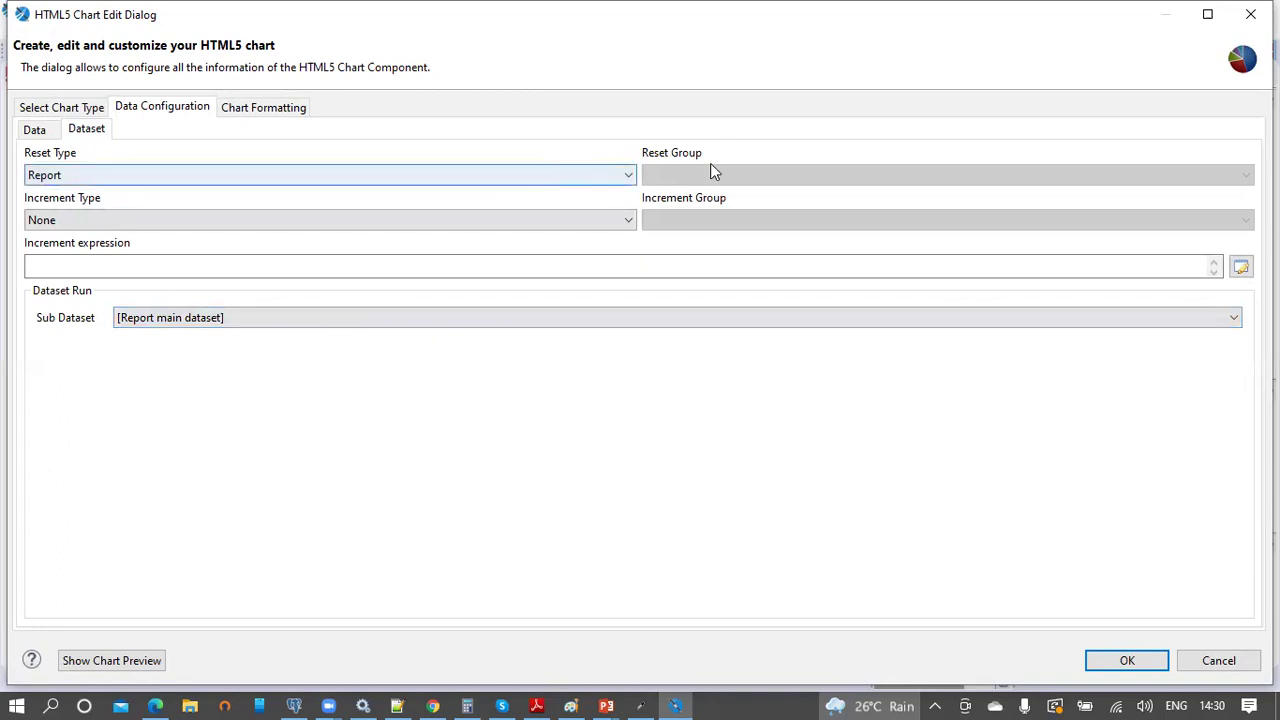
left_click(265, 322)
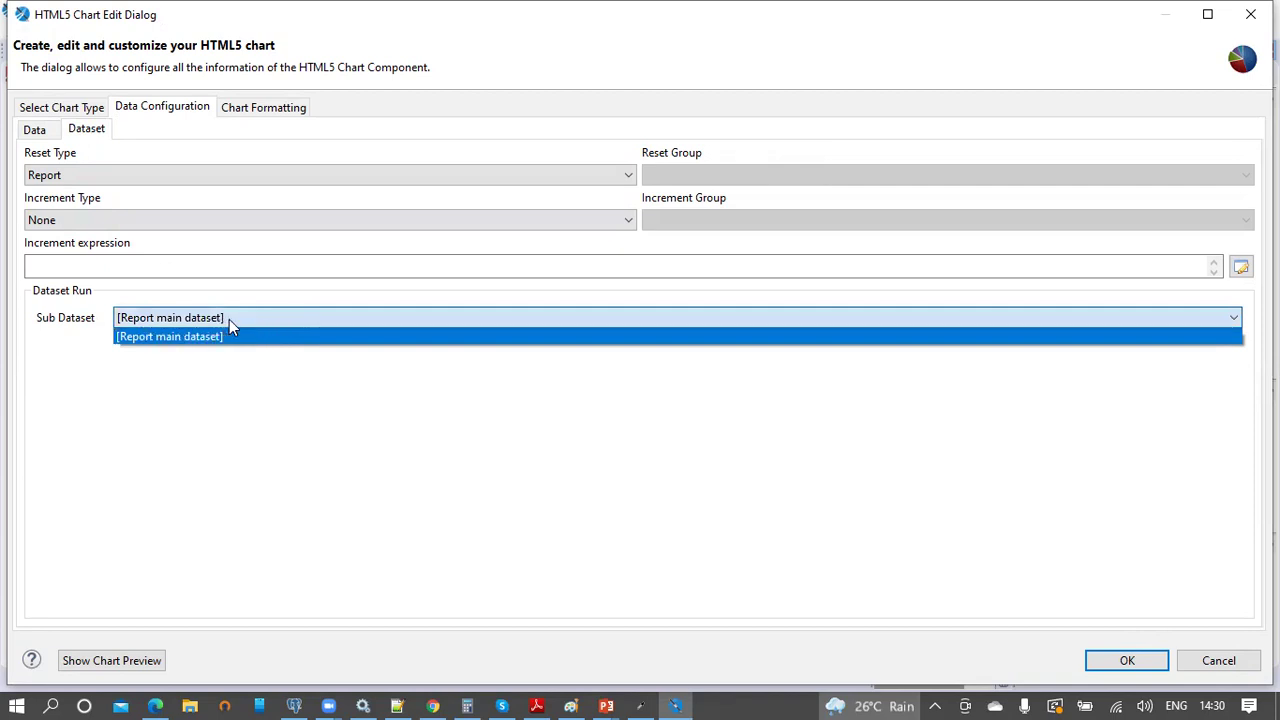
left_click(244, 333)
- Examine the chart's simple data settings: slice label, value and tooltip expressions and the available aggregation functions
left_click(40, 139)
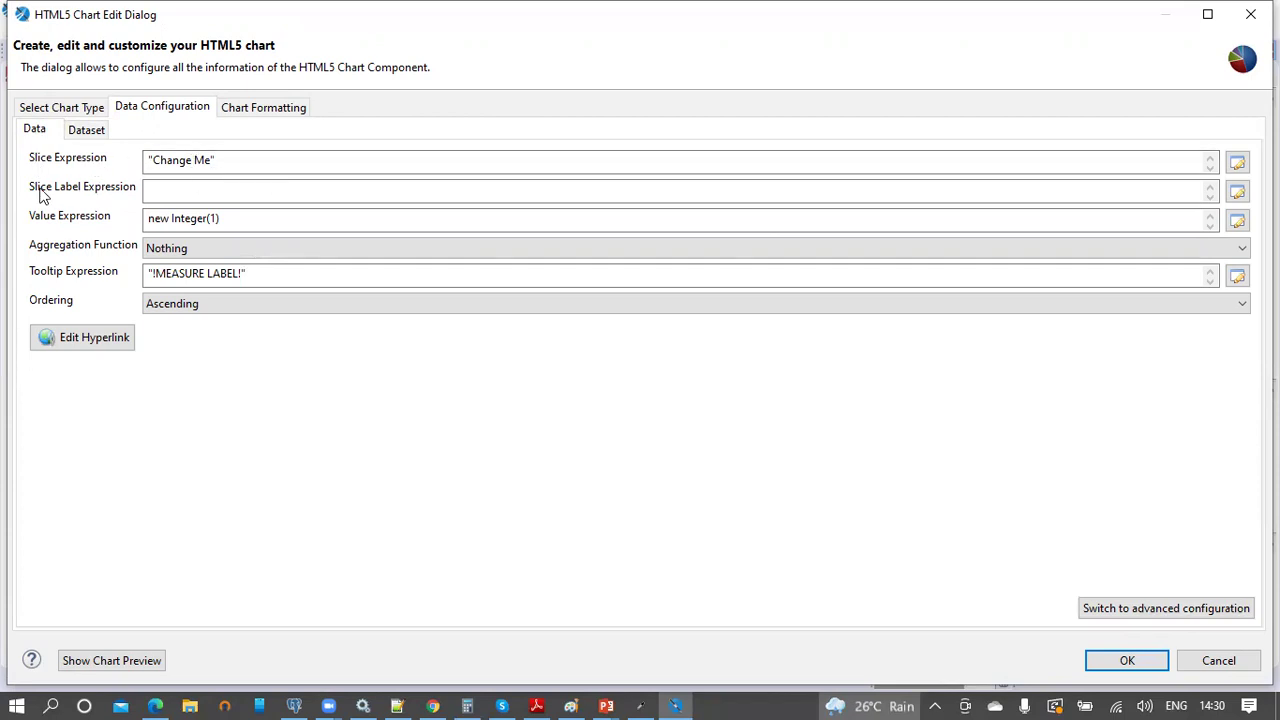
left_click(193, 189)
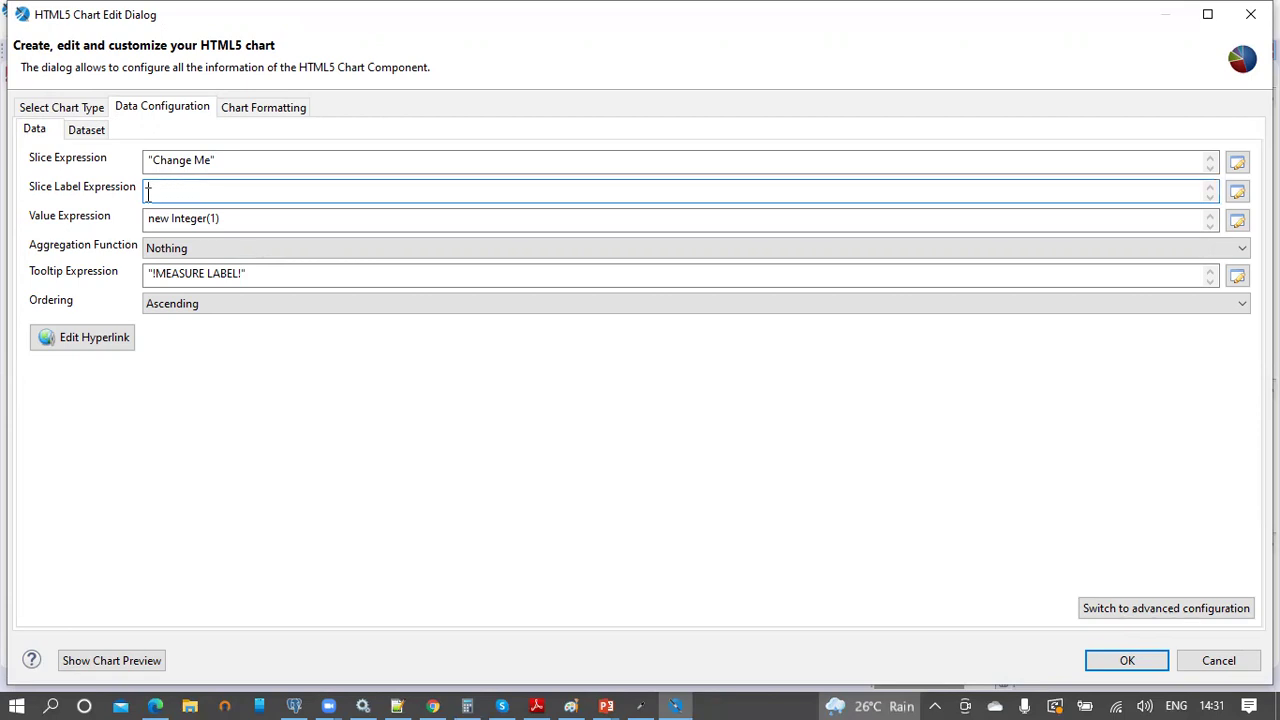
left_click_drag(241, 221, 140, 219)
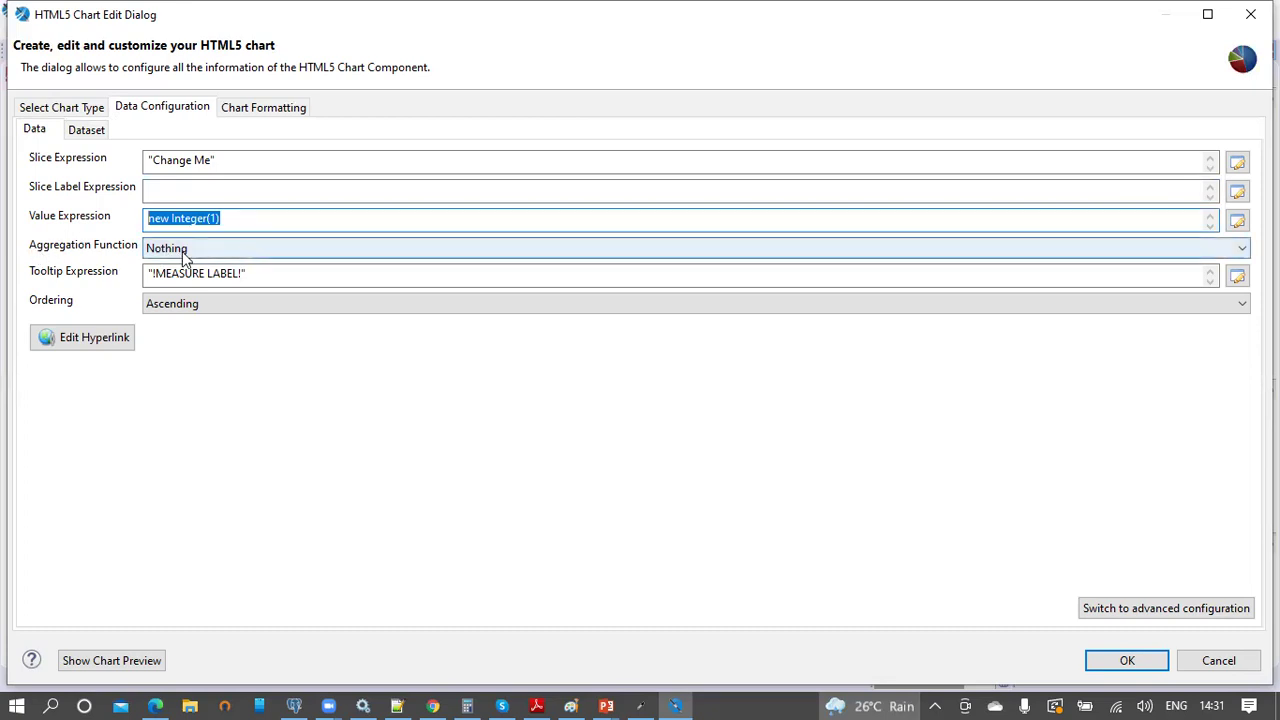
left_click(260, 255)
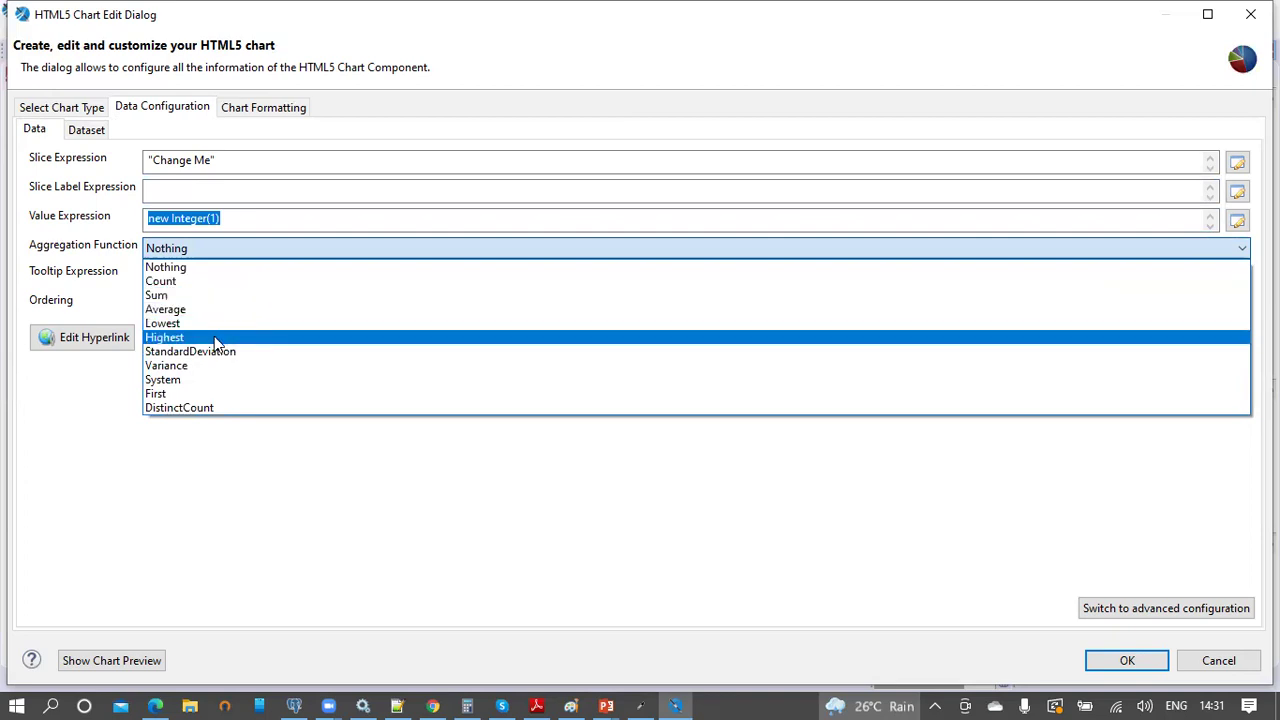
left_click(116, 256)
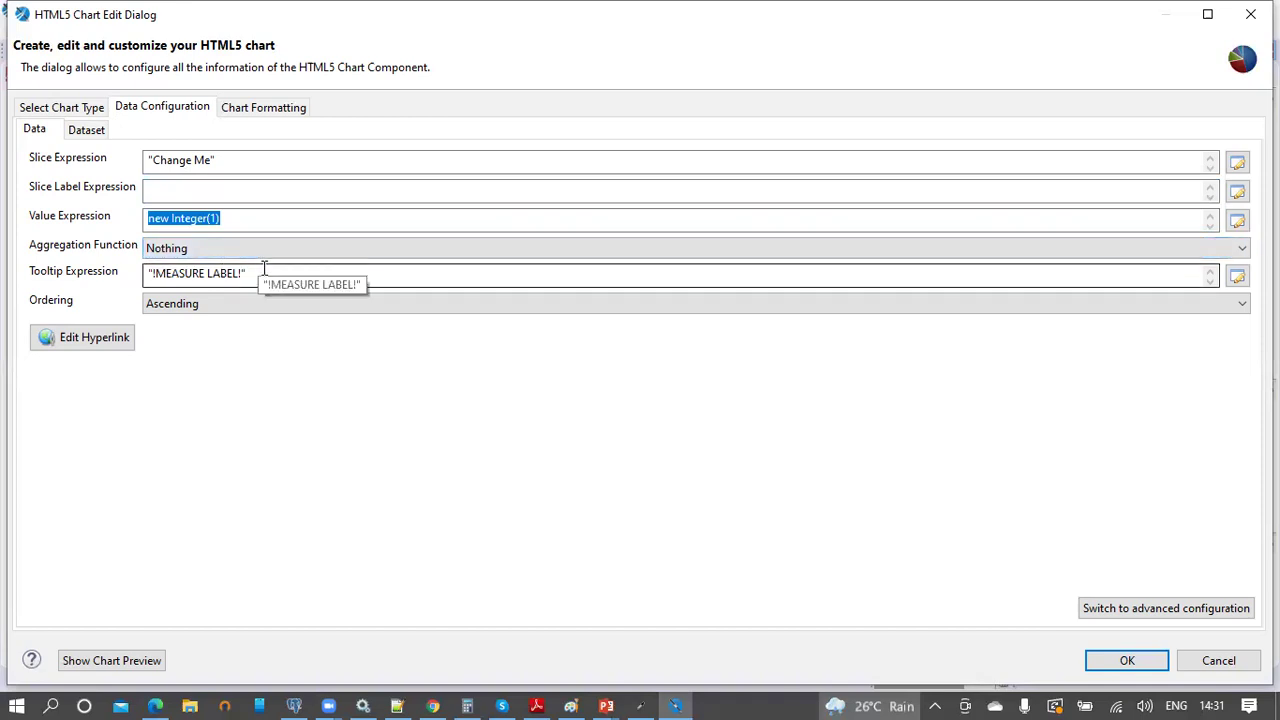
left_click_drag(242, 276, 147, 278)
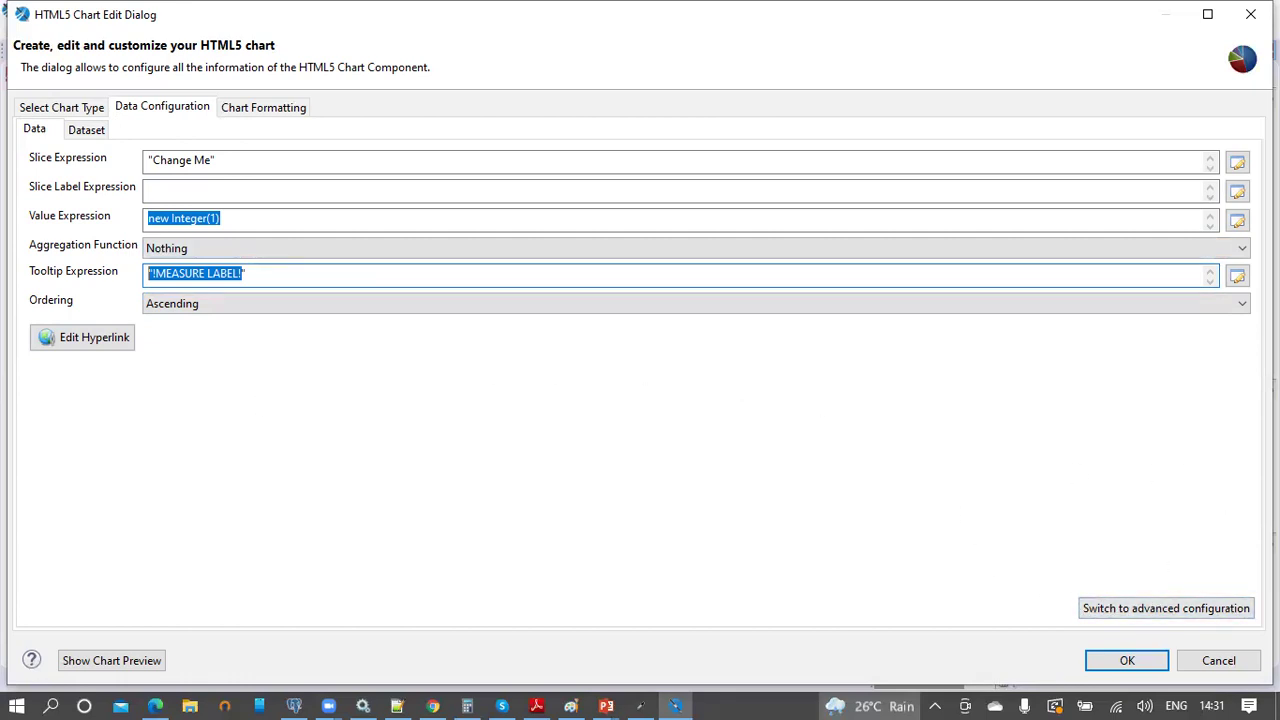
- Switch the chart's data configuration to advanced mode and inspect its category level and measure entries
left_click(1160, 616)
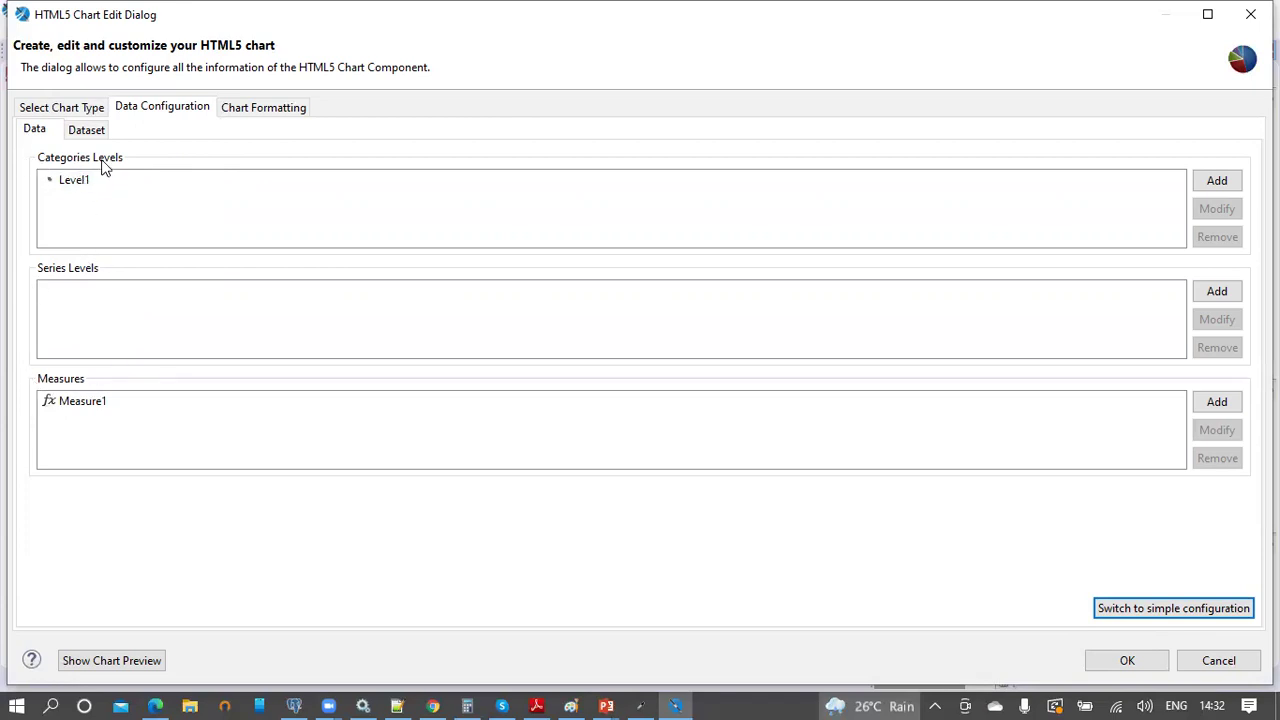
left_click(72, 186)
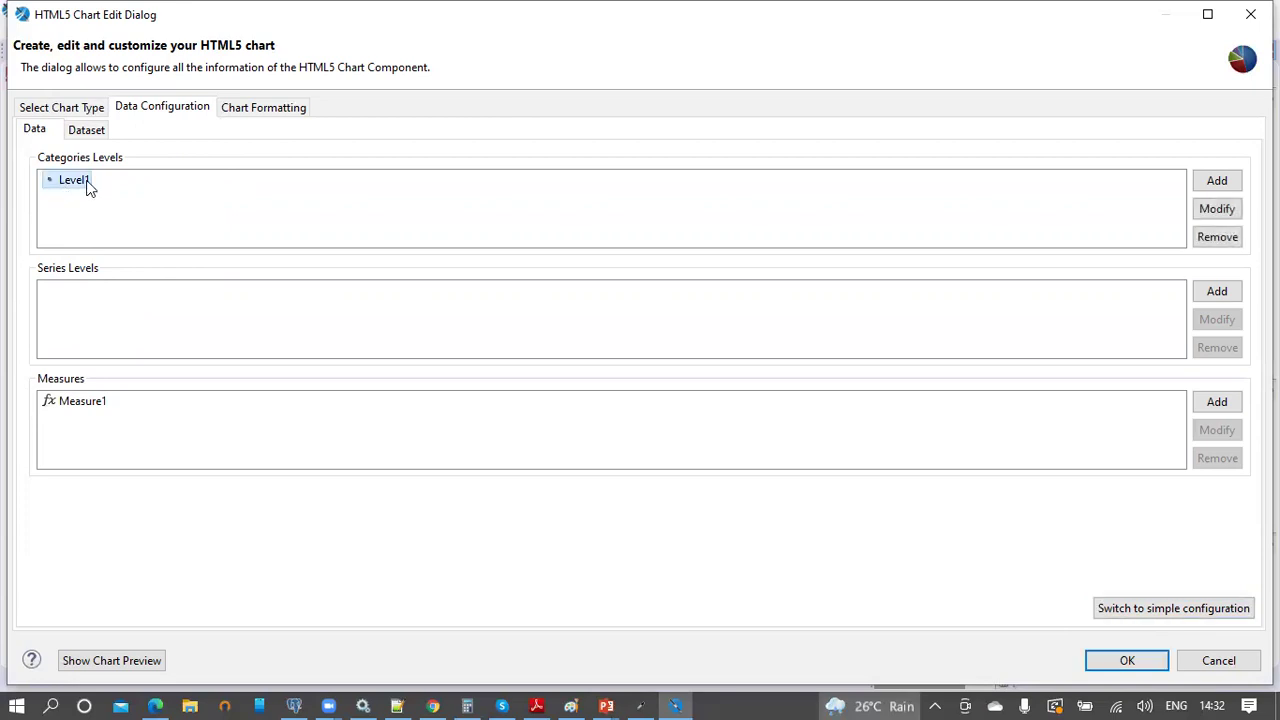
left_click(72, 408)
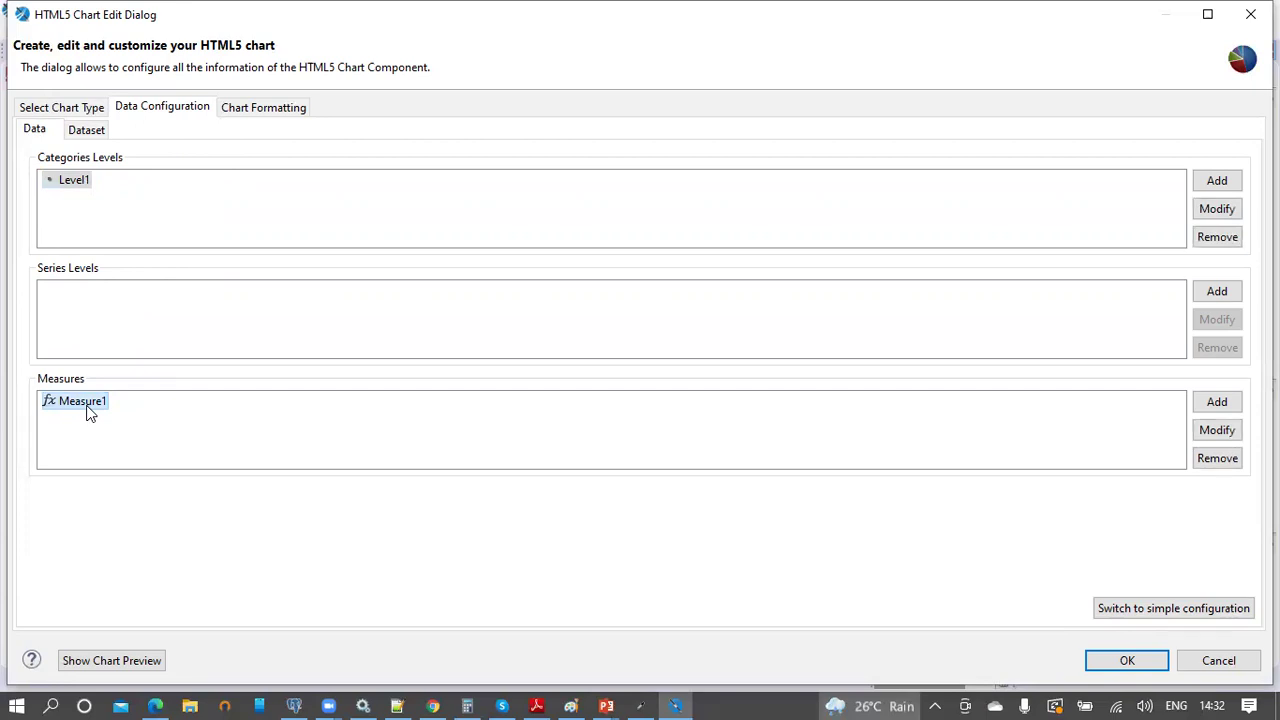
- Modify the Level1 category level, reviewing its bucket settings, and set its expression to the field $F{brand_name}
left_click(72, 188)
left_click(1217, 209)
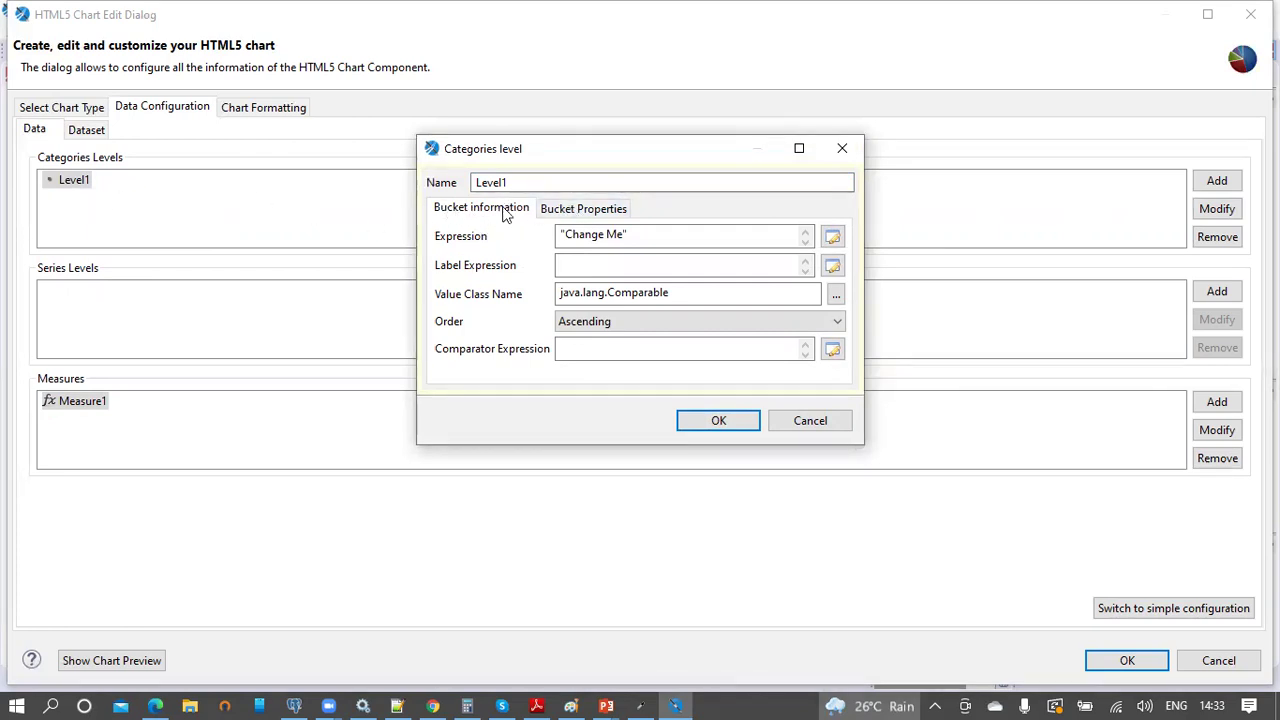
left_click(566, 210)
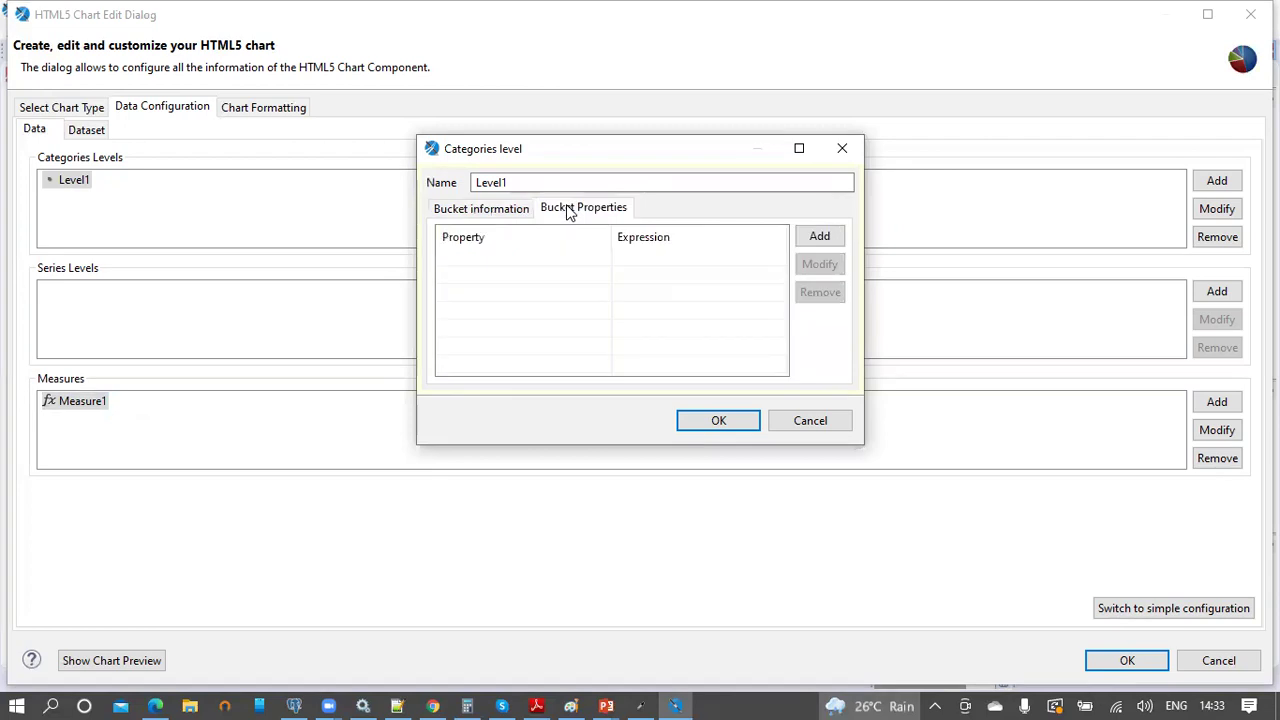
left_click(506, 214)
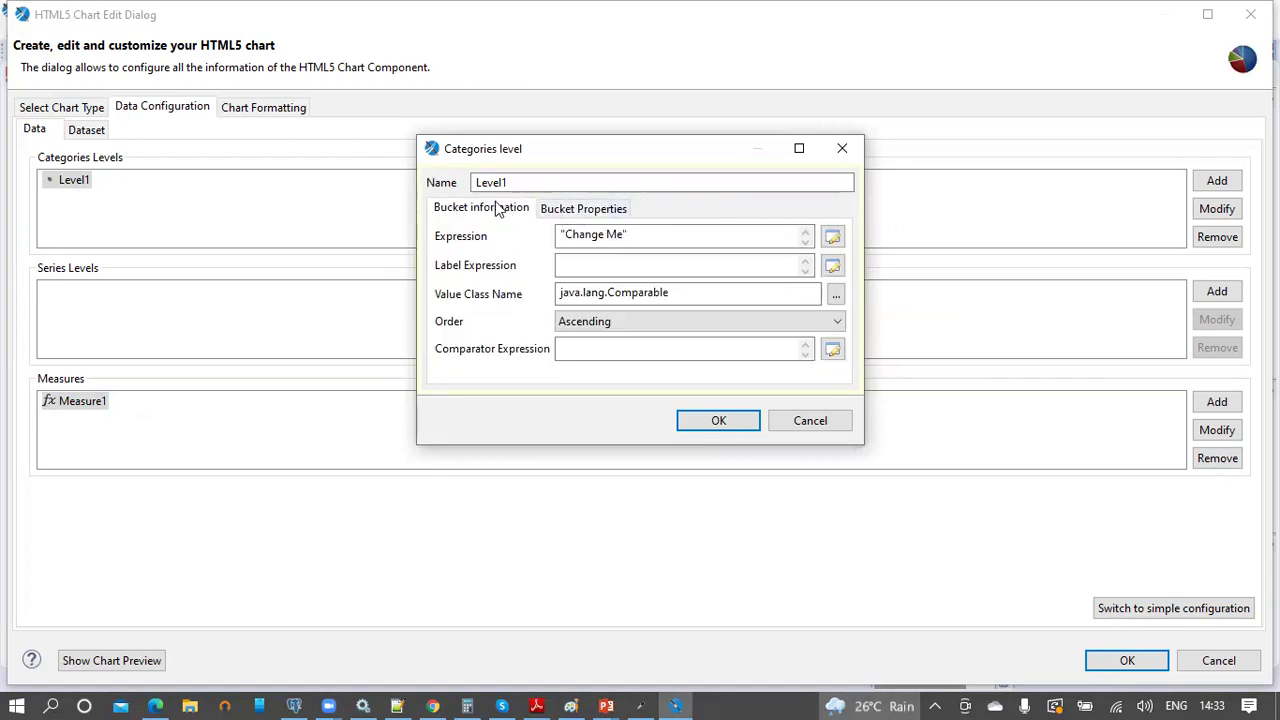
left_click(581, 206)
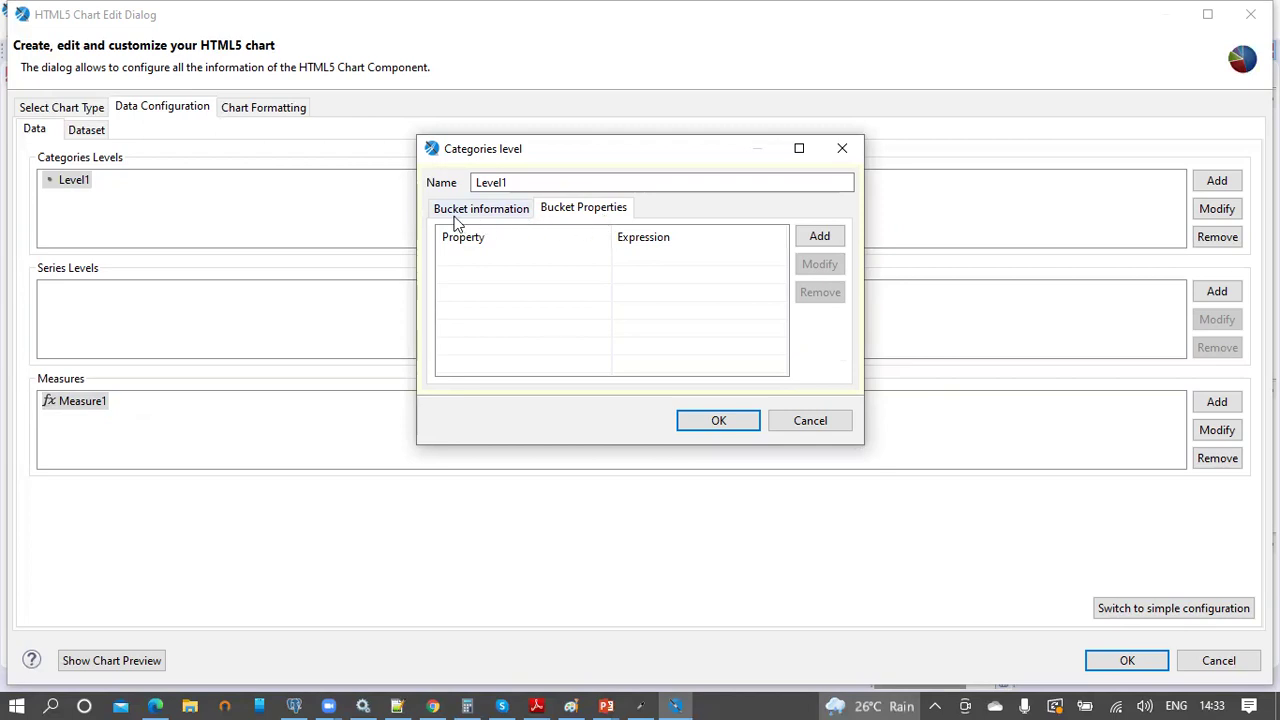
left_click(503, 215)
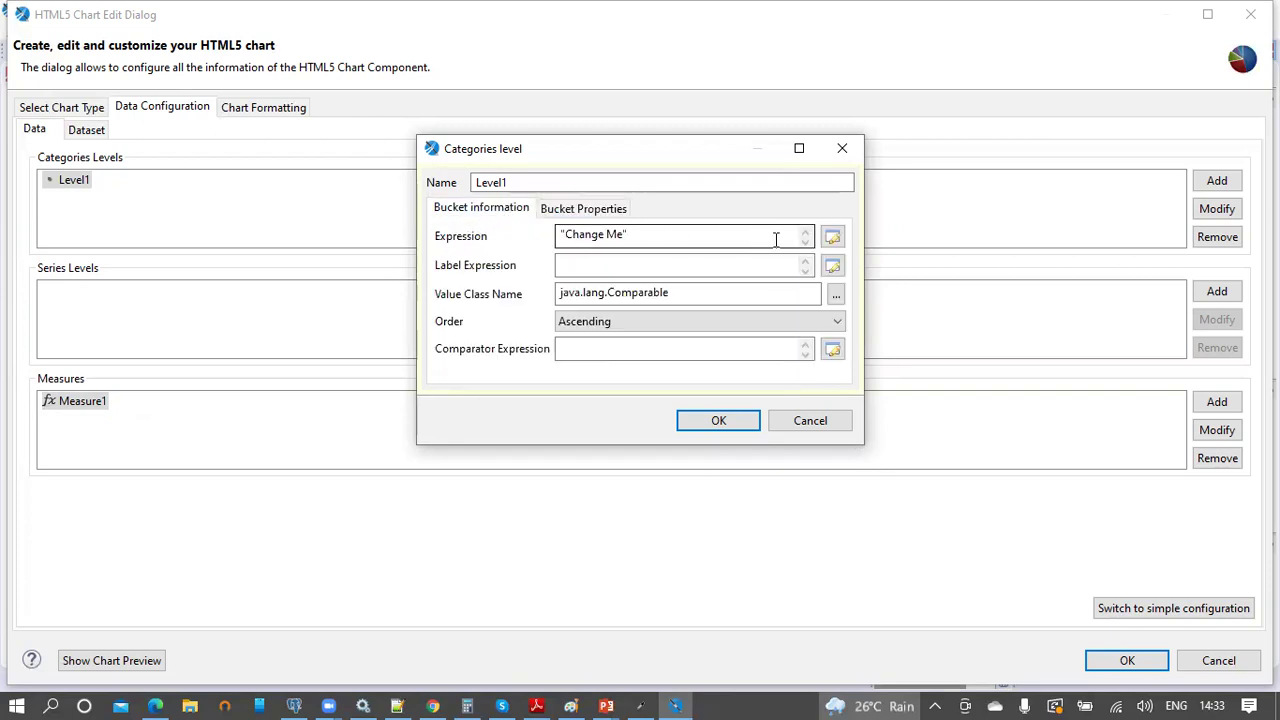
left_click(832, 238)
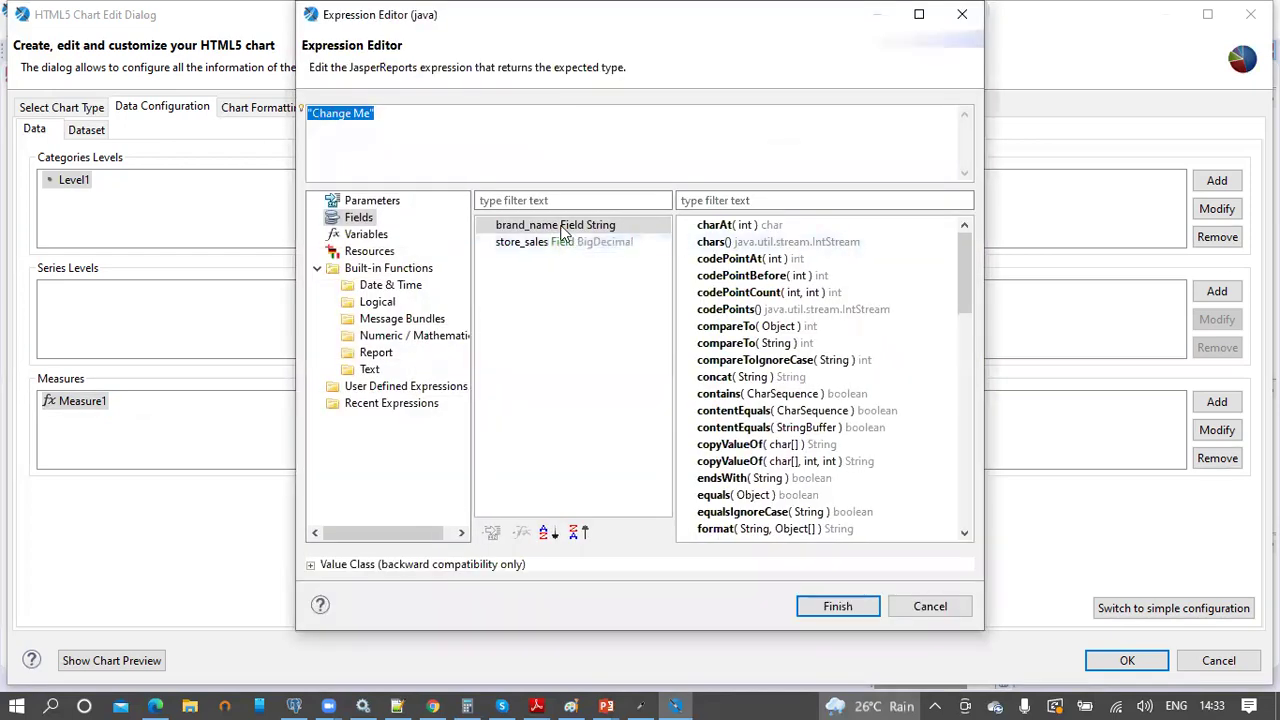
double_click(565, 228)
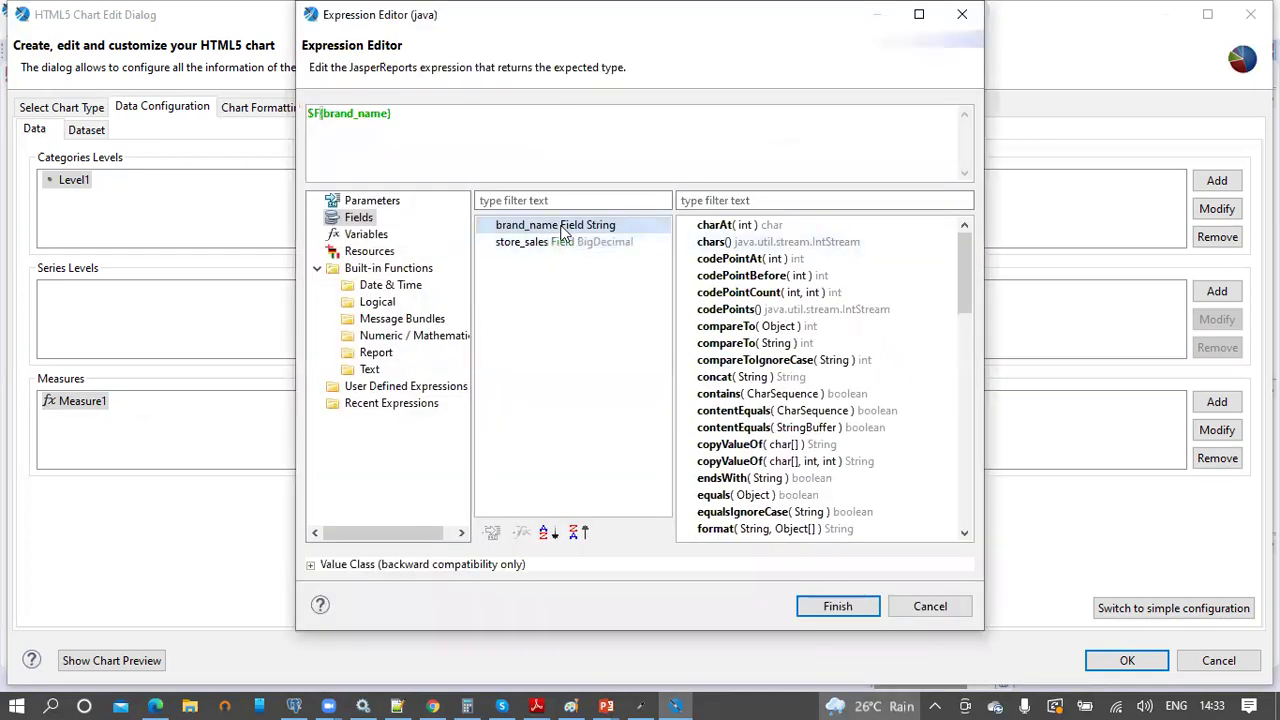
left_click(860, 607)
left_click(620, 264)
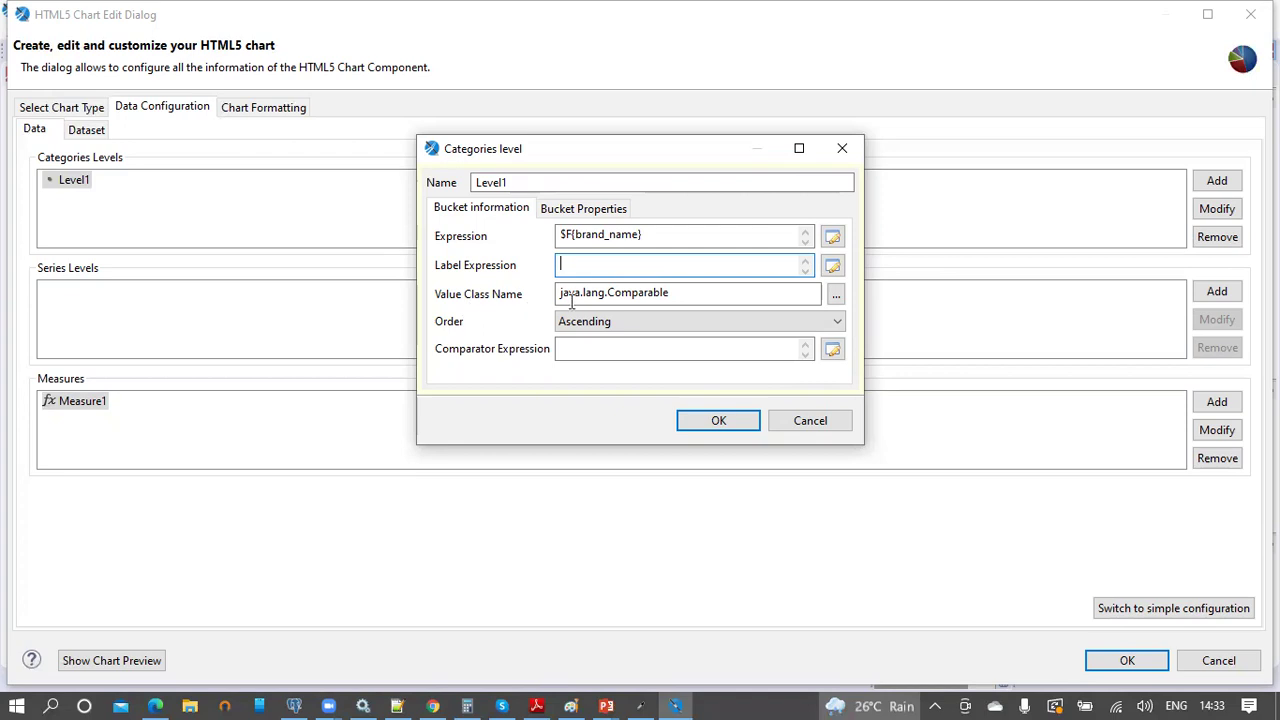
left_click(704, 294)
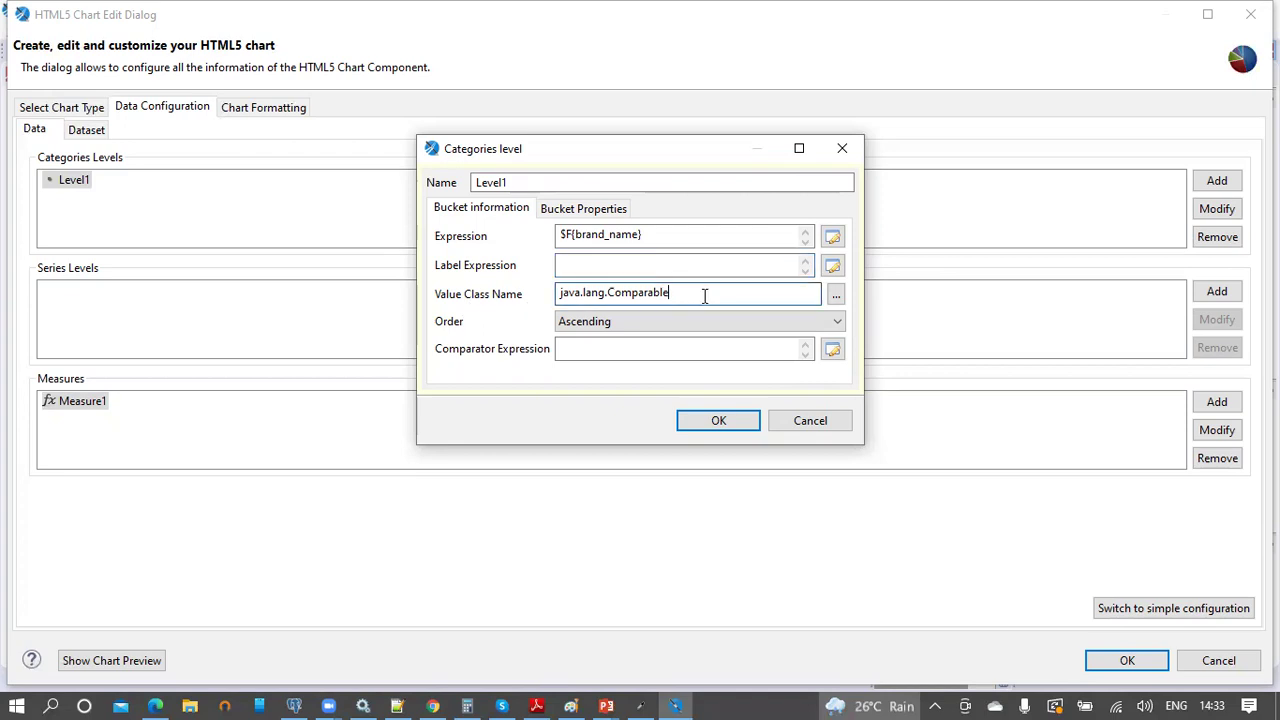
left_click(833, 240)
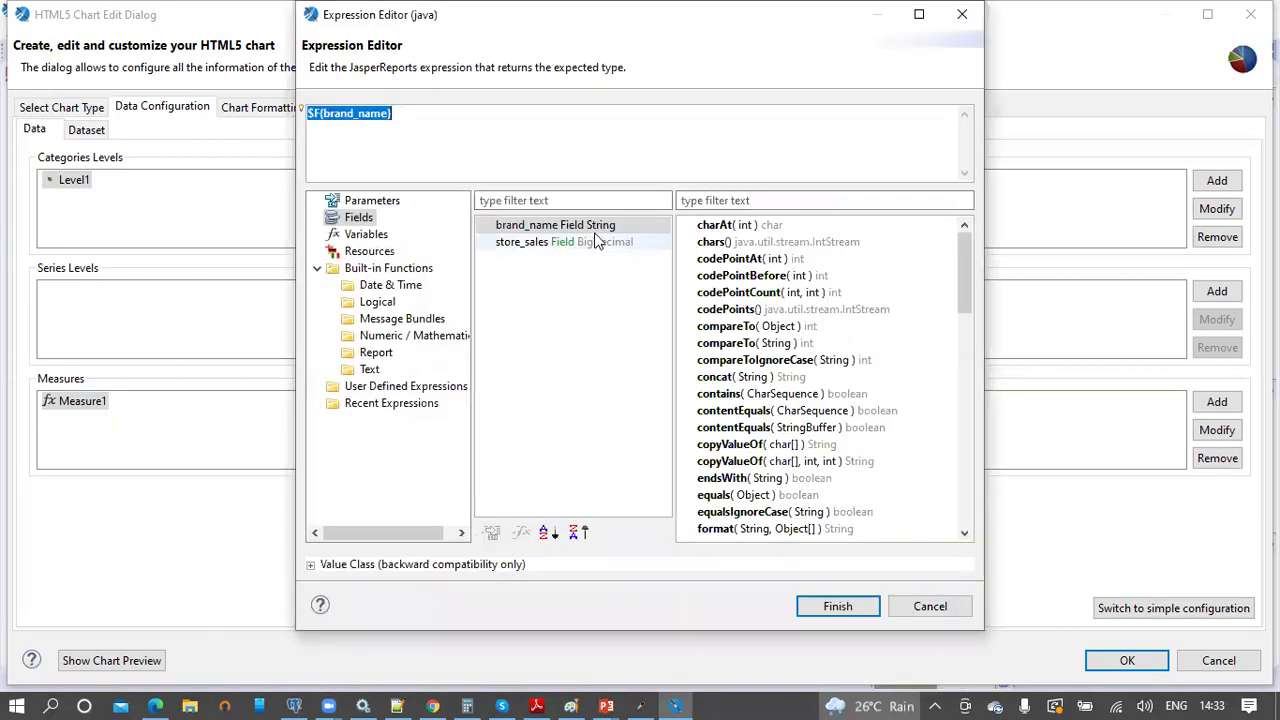
left_click(930, 606)
- Set the Level1 category's order to None, leave the comparator expression empty and confirm the level settings
left_click_drag(676, 293, 552, 303)
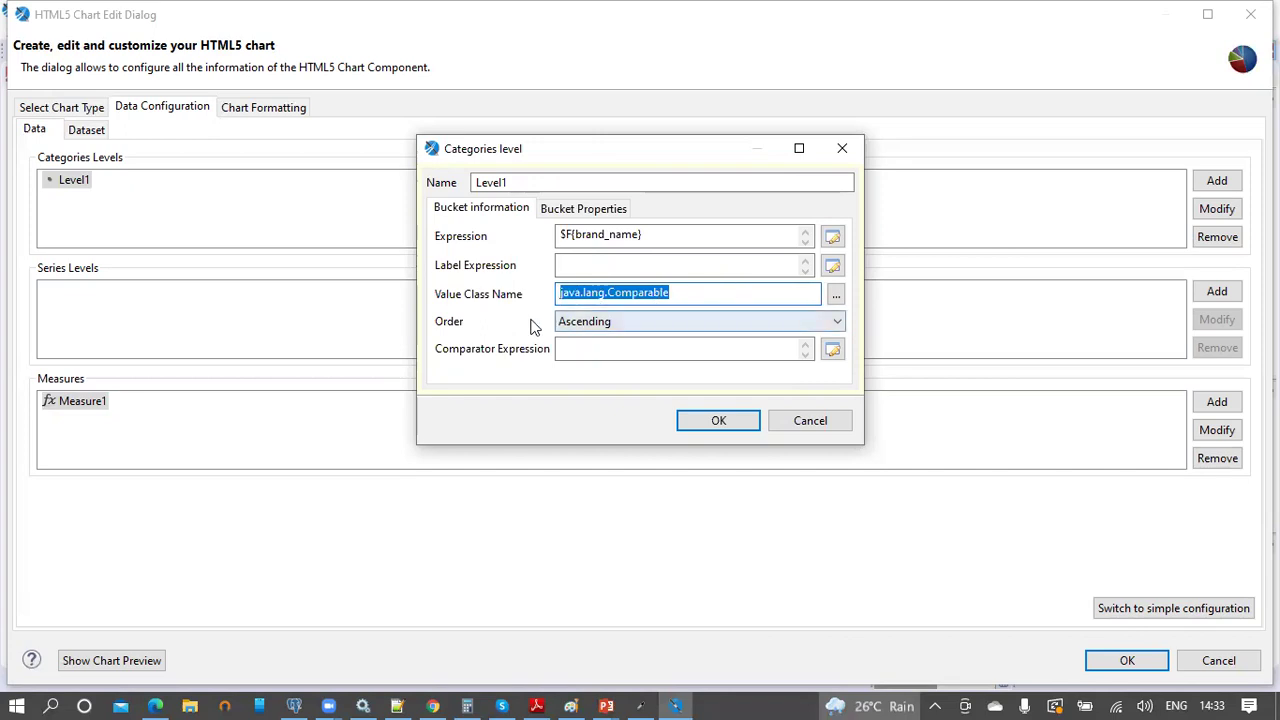
left_click(660, 326)
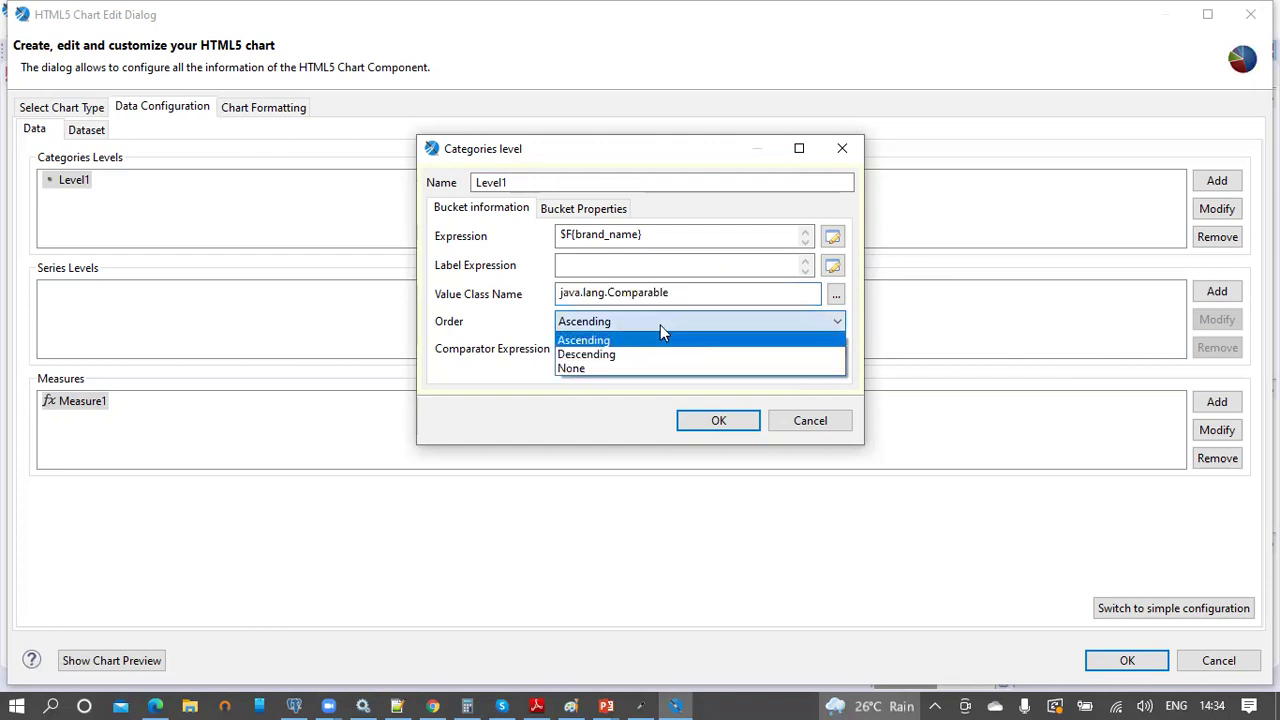
left_click(629, 372)
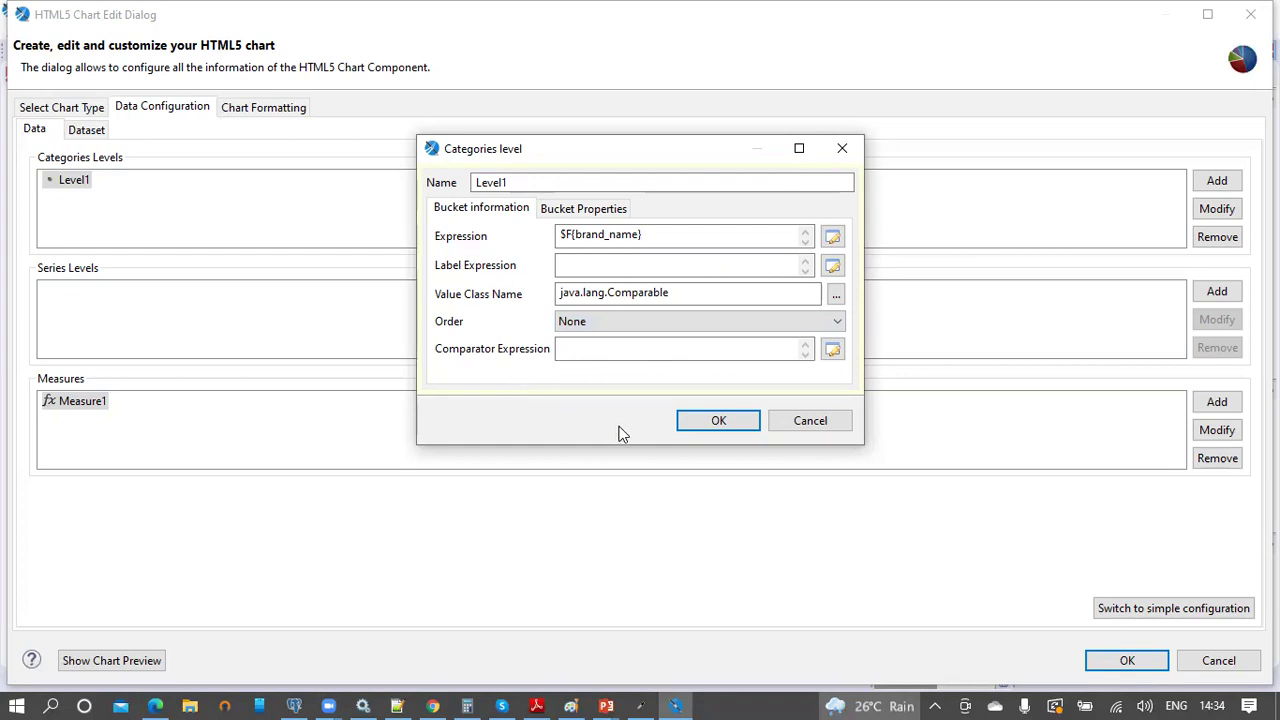
left_click(597, 347)
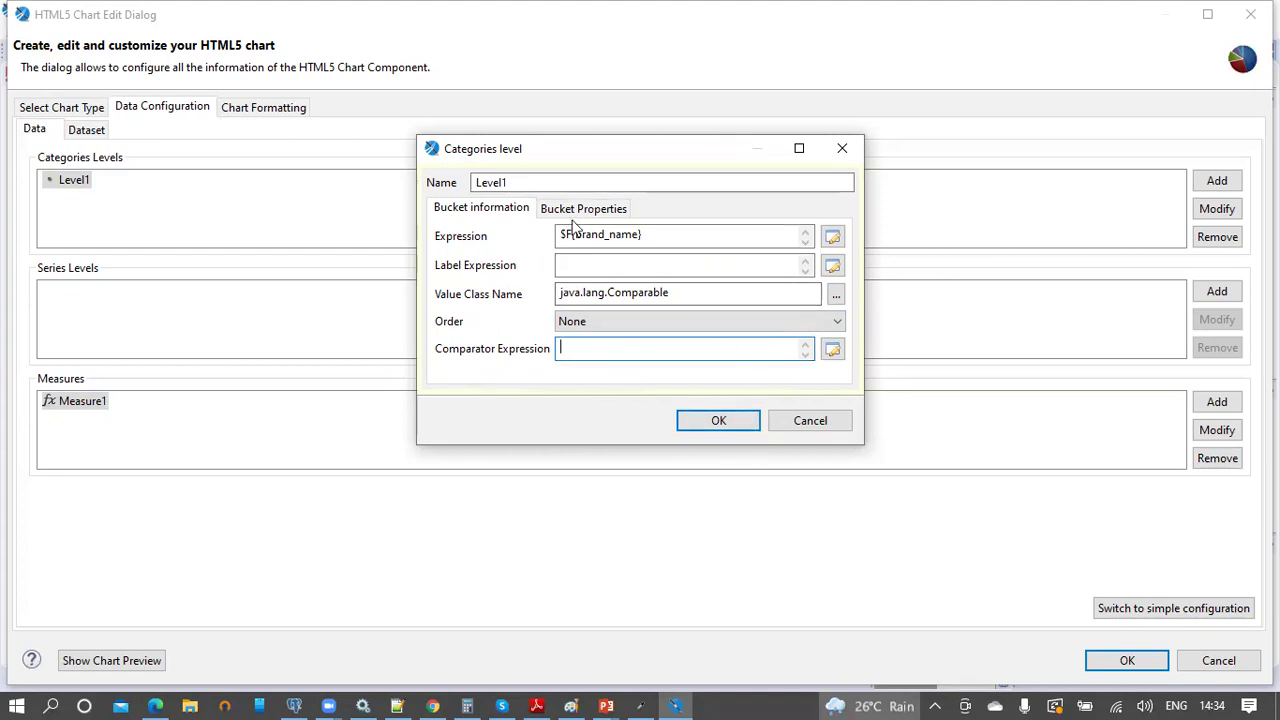
left_click(731, 421)
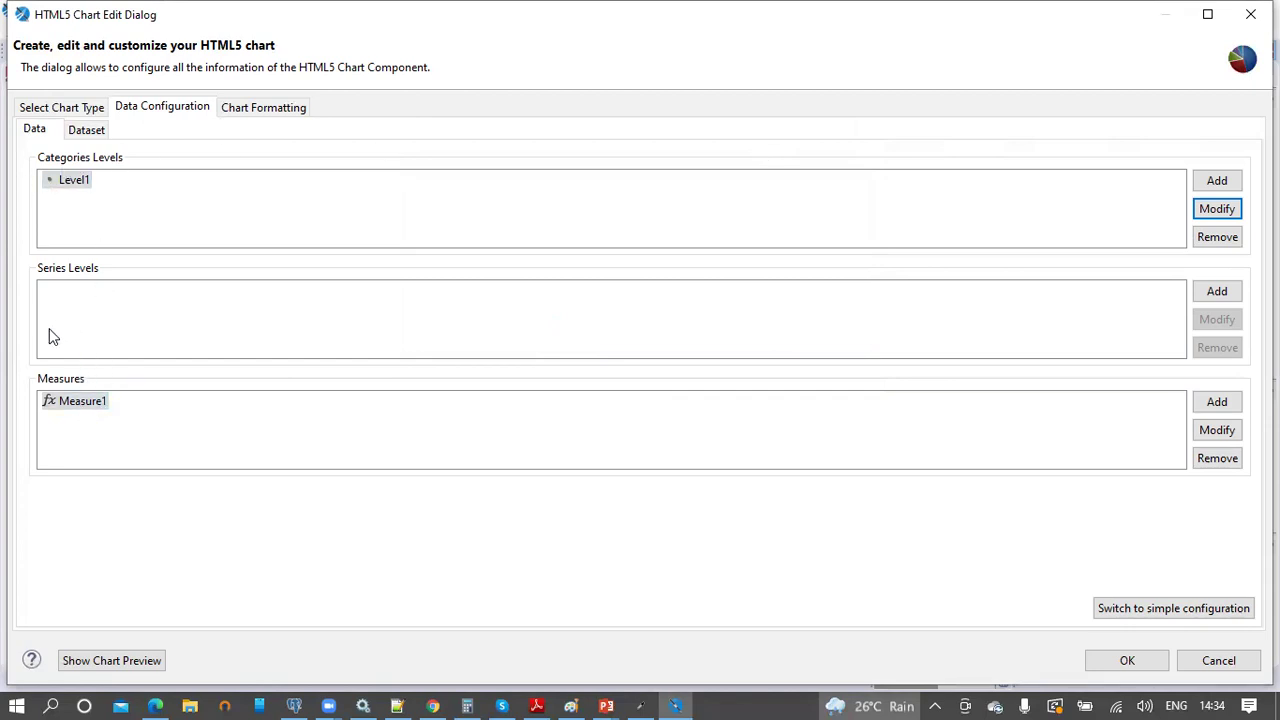
- Modify Measure1, checking its advanced properties, and set its label expression to "Sales"
left_click(89, 403)
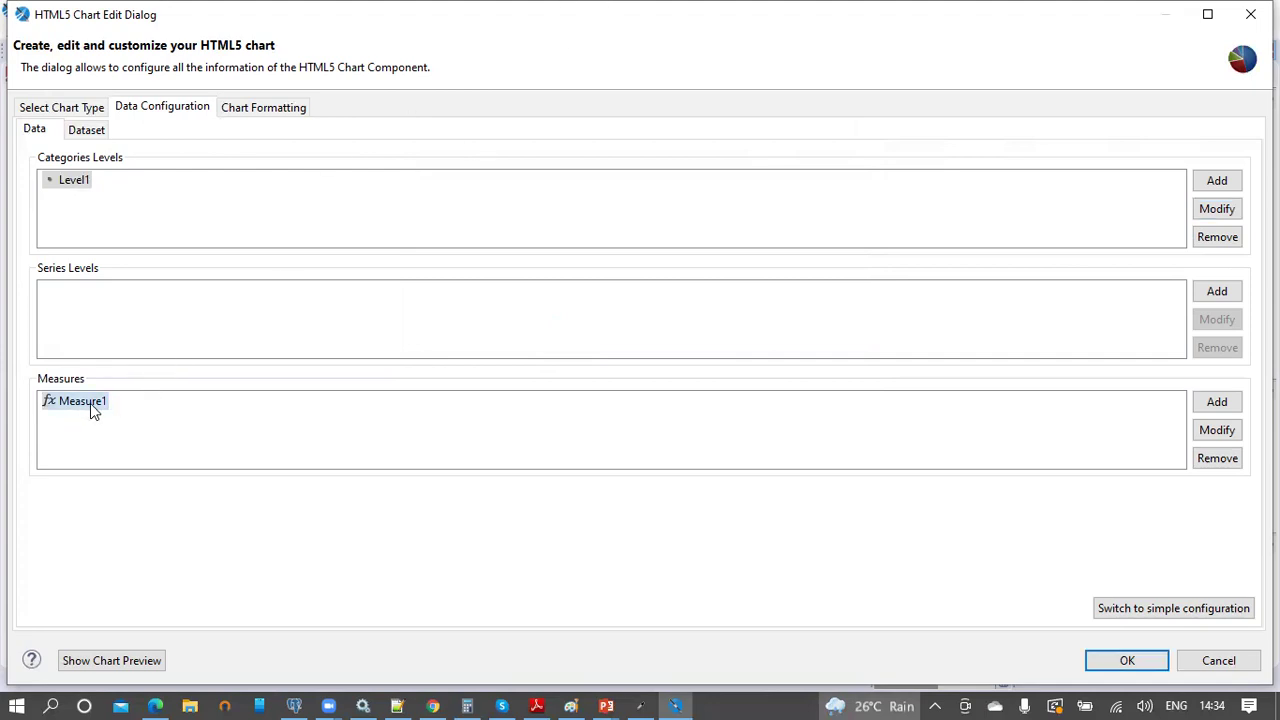
left_click(1230, 433)
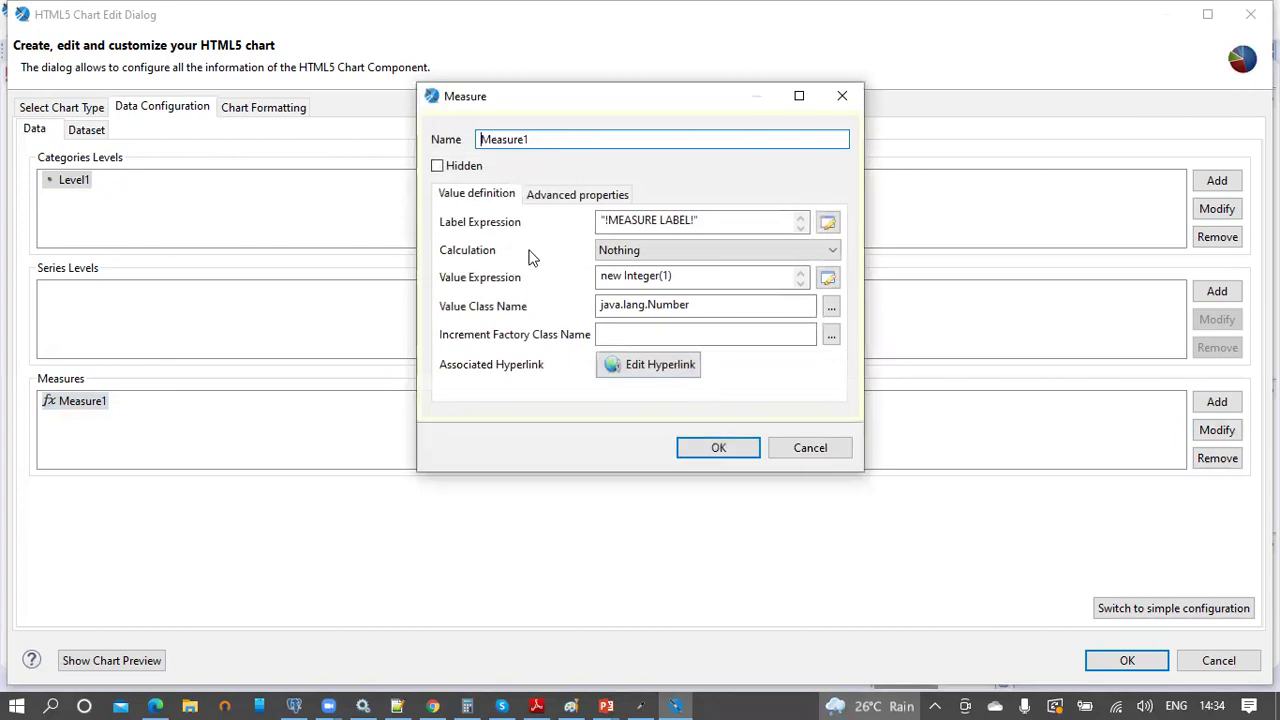
left_click(547, 198)
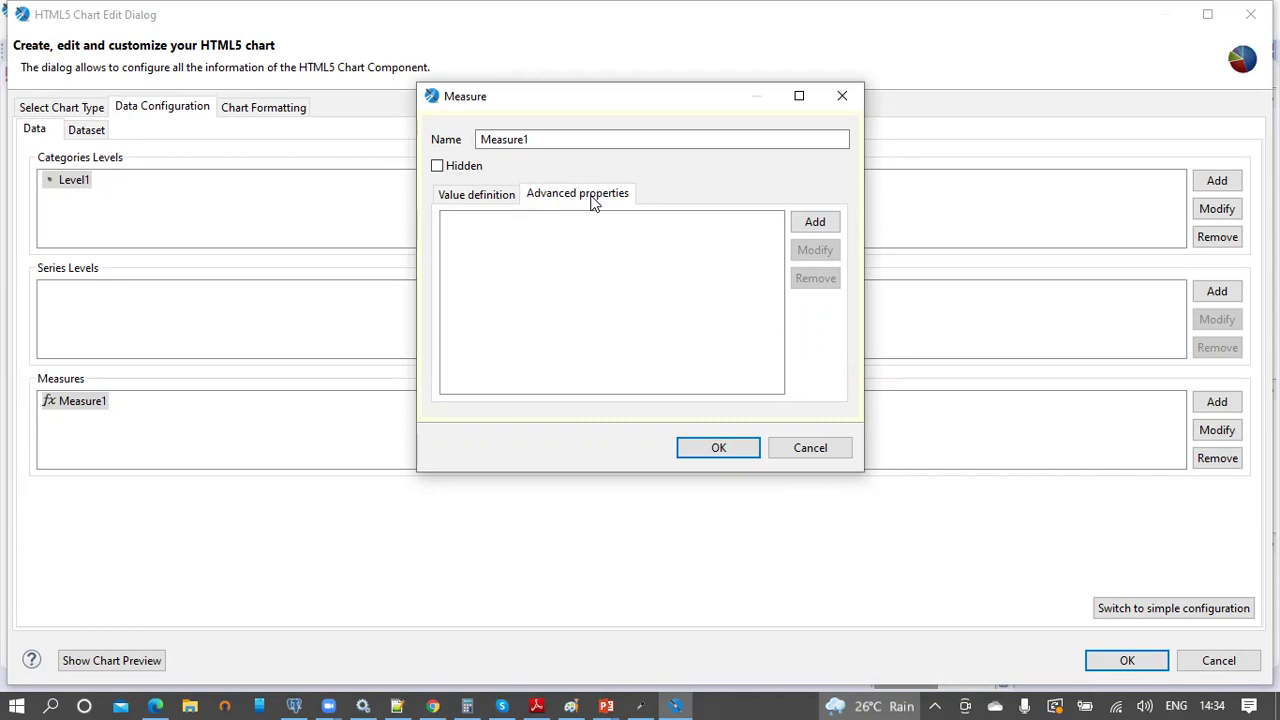
left_click(484, 200)
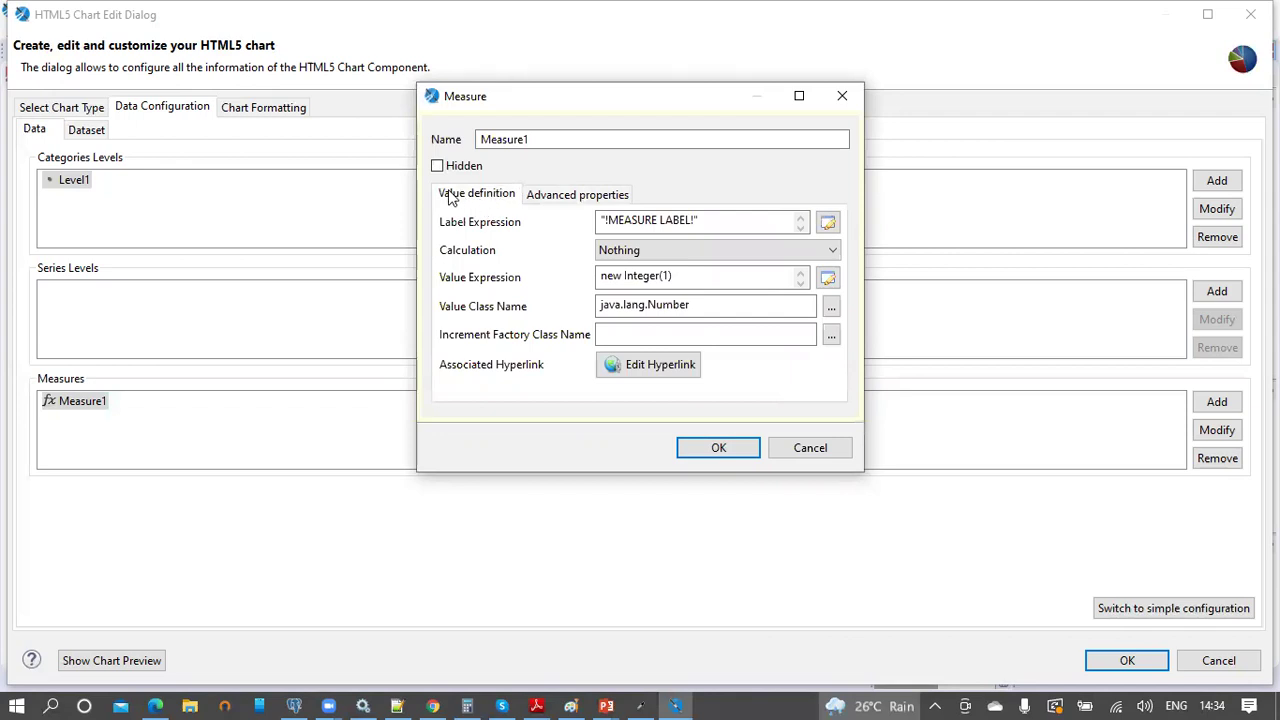
left_click_drag(726, 221, 600, 222)
type("\"")
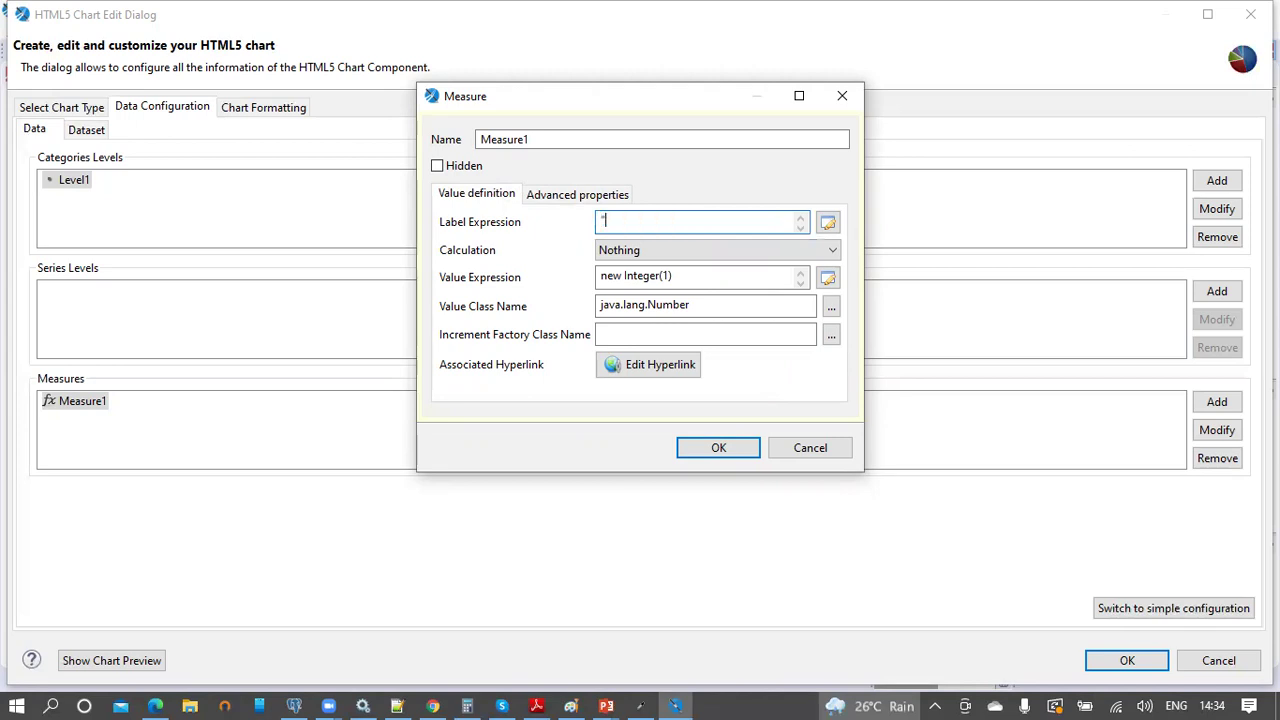
type("Sales")
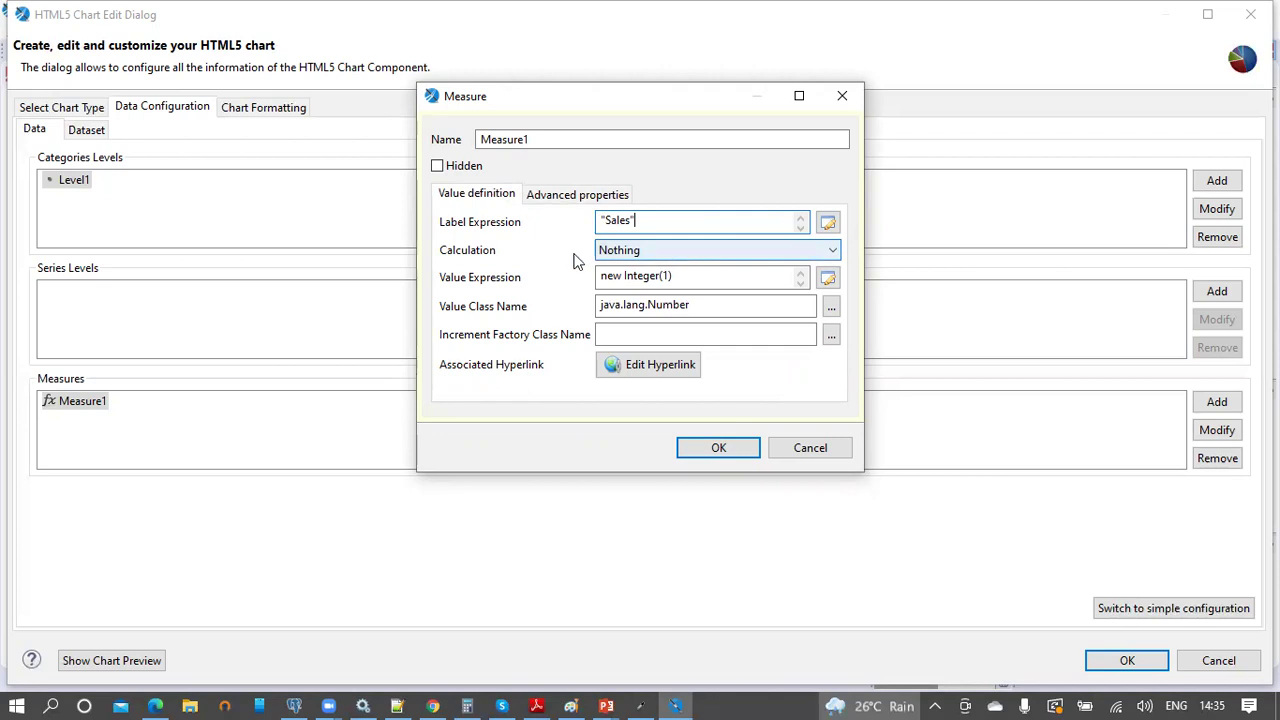
- Switch to pgAdmin and examine the SUM(sf7.store_sales) store_sales line in the pie chart query
left_click(294, 706)
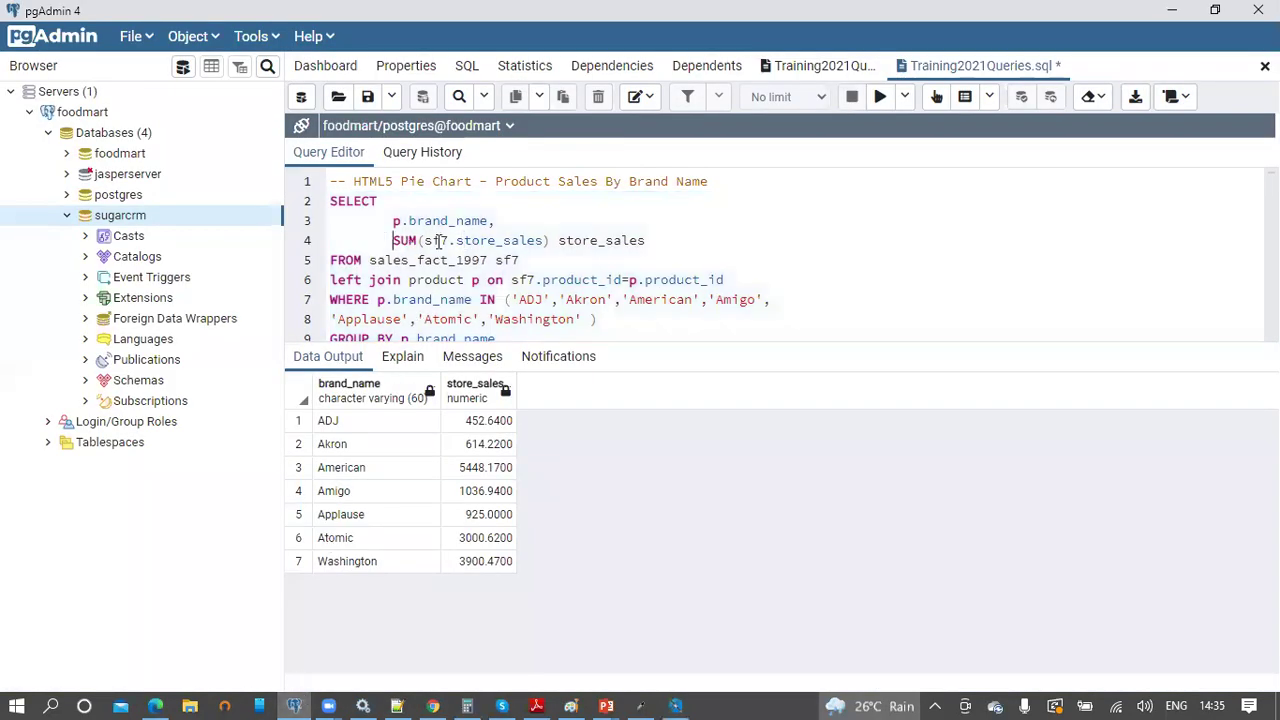
left_click_drag(392, 242, 646, 242)
left_click(490, 221)
type(",")
left_click_drag(392, 242, 680, 240)
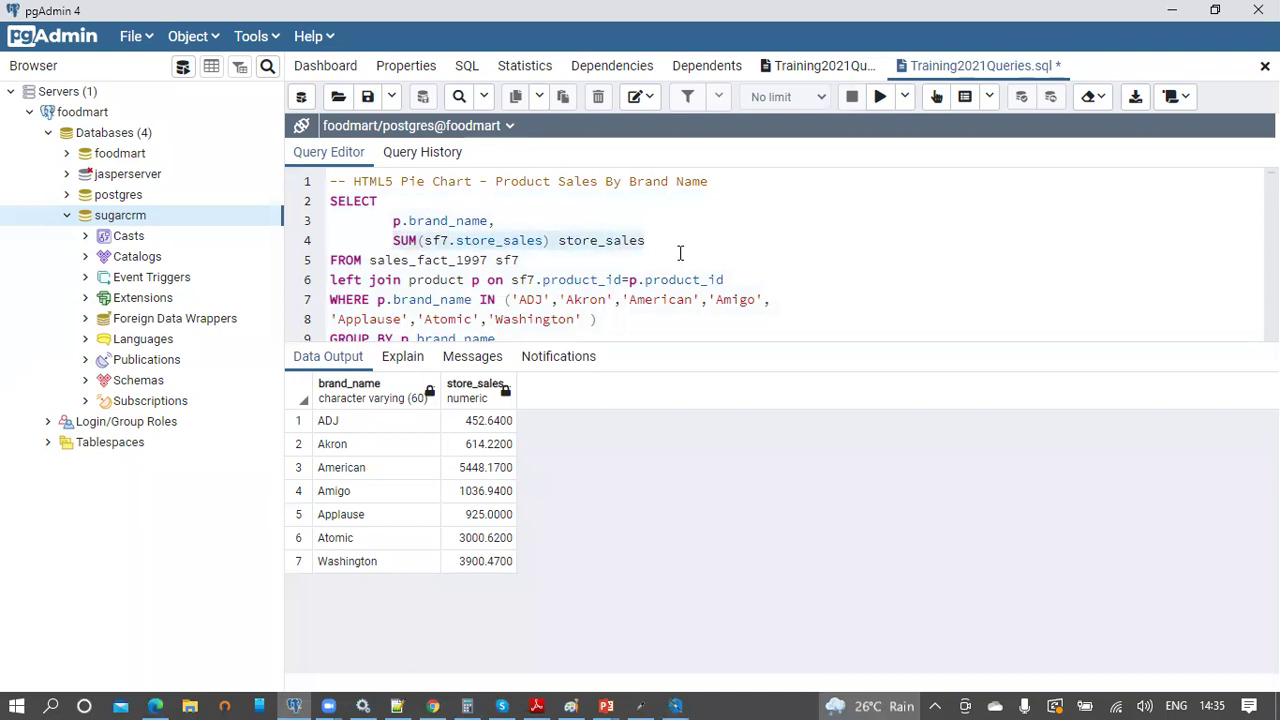
- Switch back to Jaspersoft Studio and set Measure1's value expression to the field $F{store_sales}
left_click(678, 706)
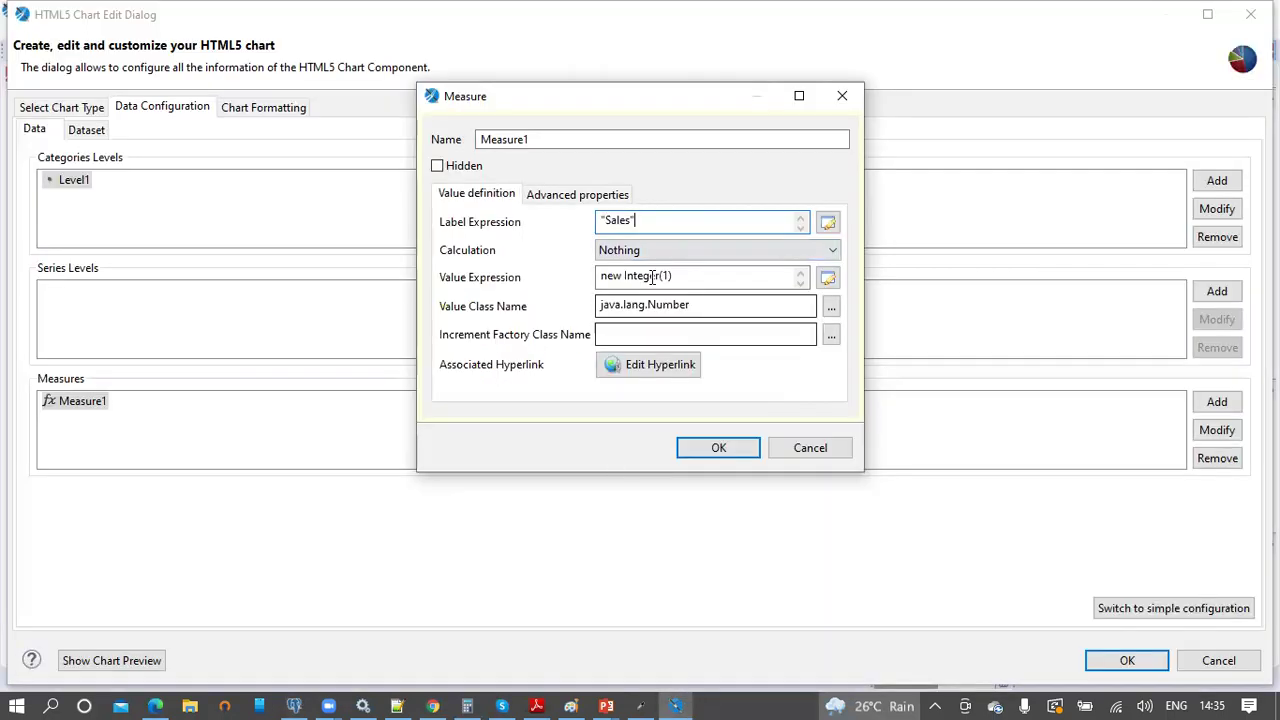
left_click(828, 278)
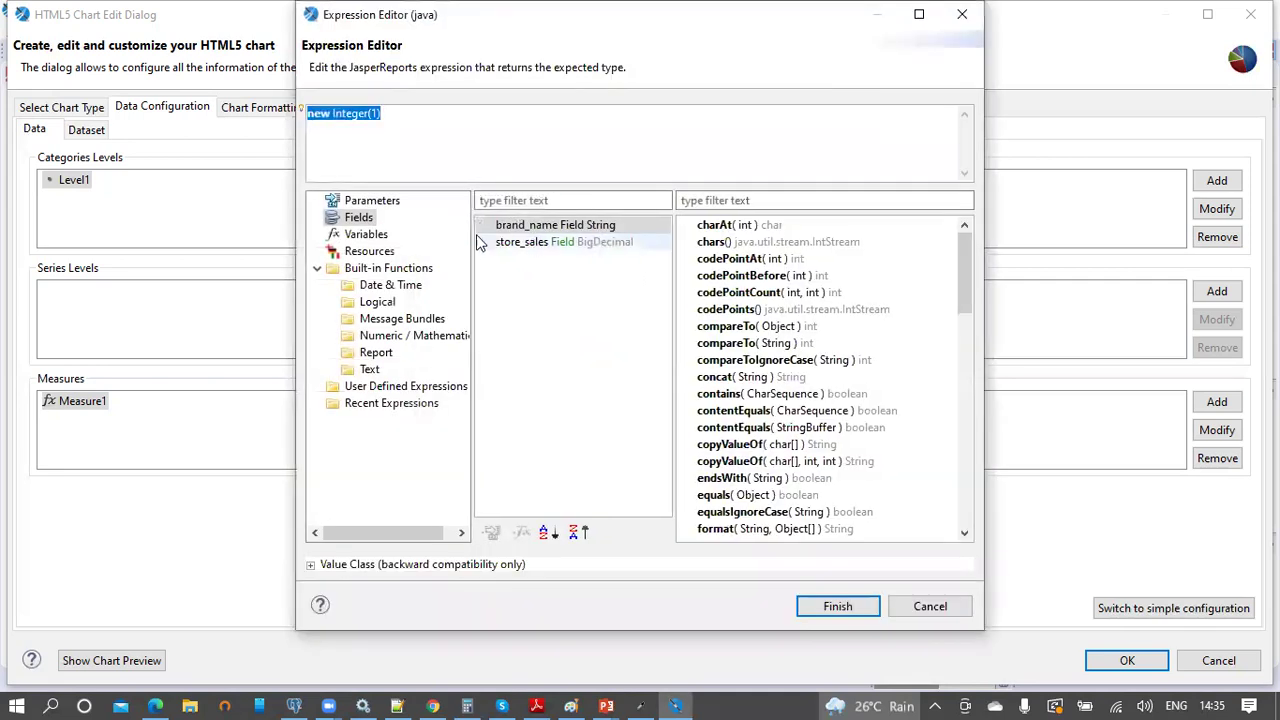
double_click(528, 244)
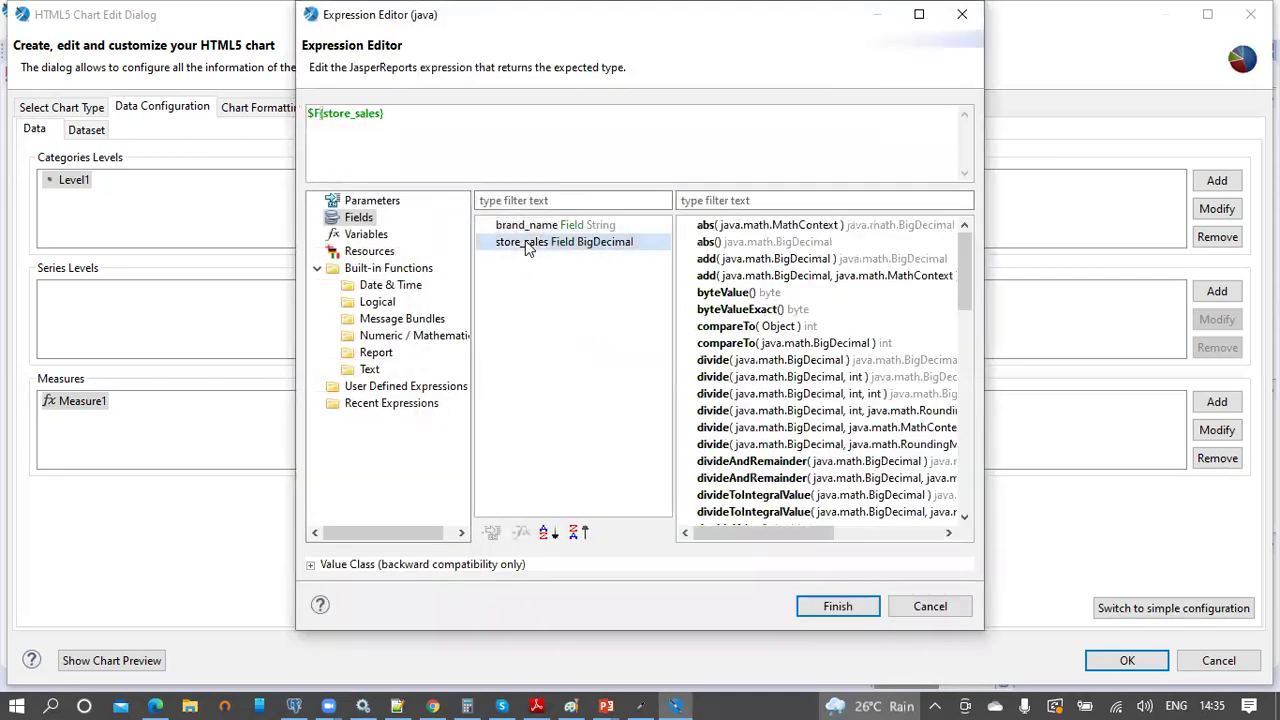
left_click(851, 604)
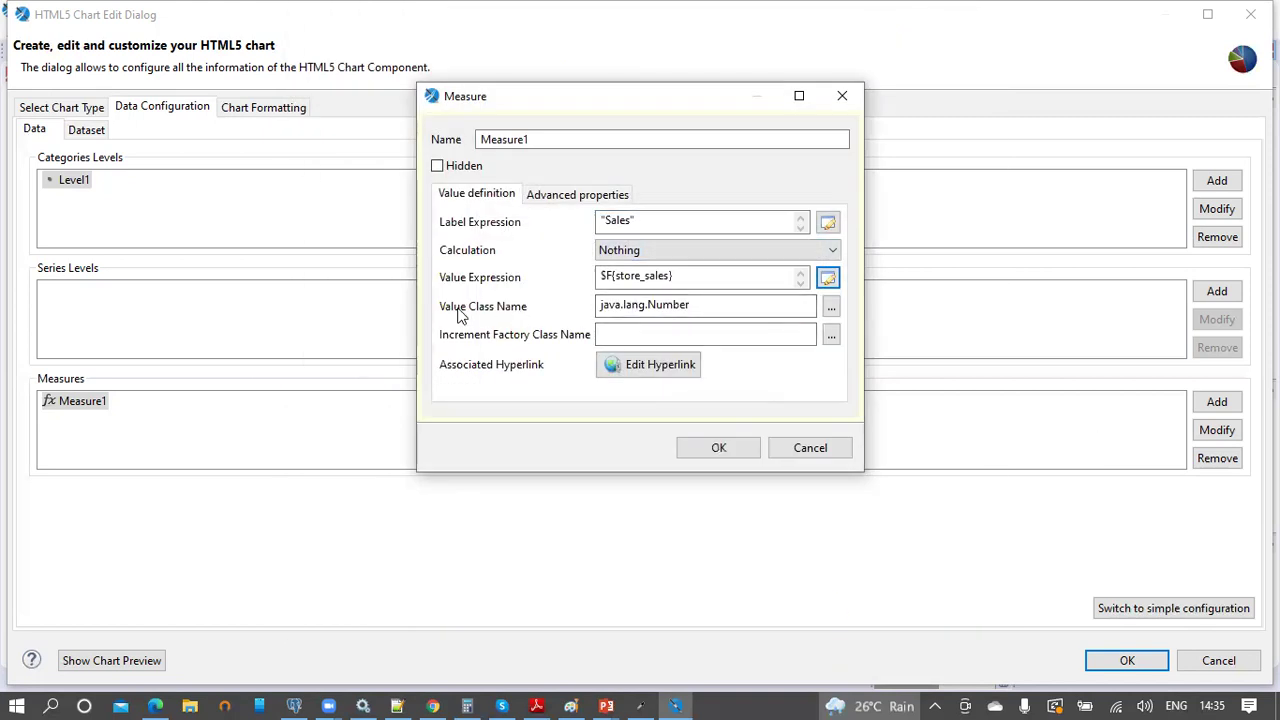
- Review Measure1's value expression and class name, keeping java.lang.Number with no increment factory class, and confirm the measure and chart settings
left_click(829, 278)
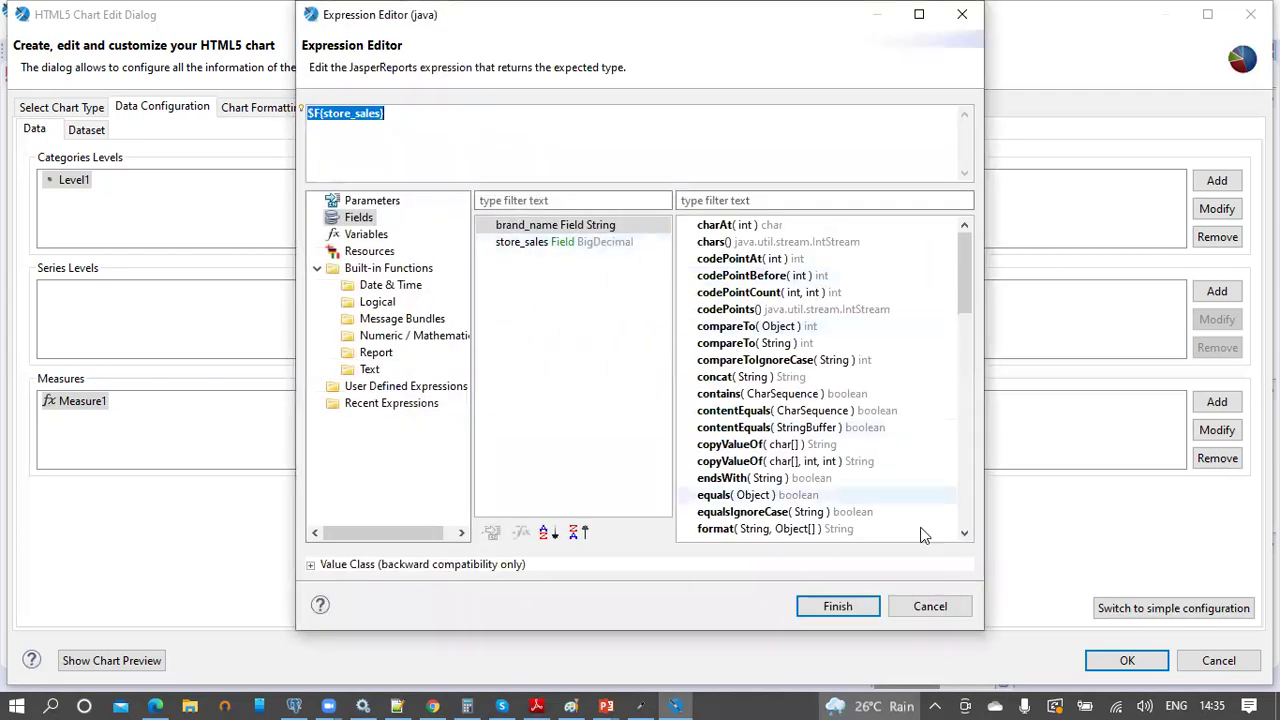
left_click(930, 606)
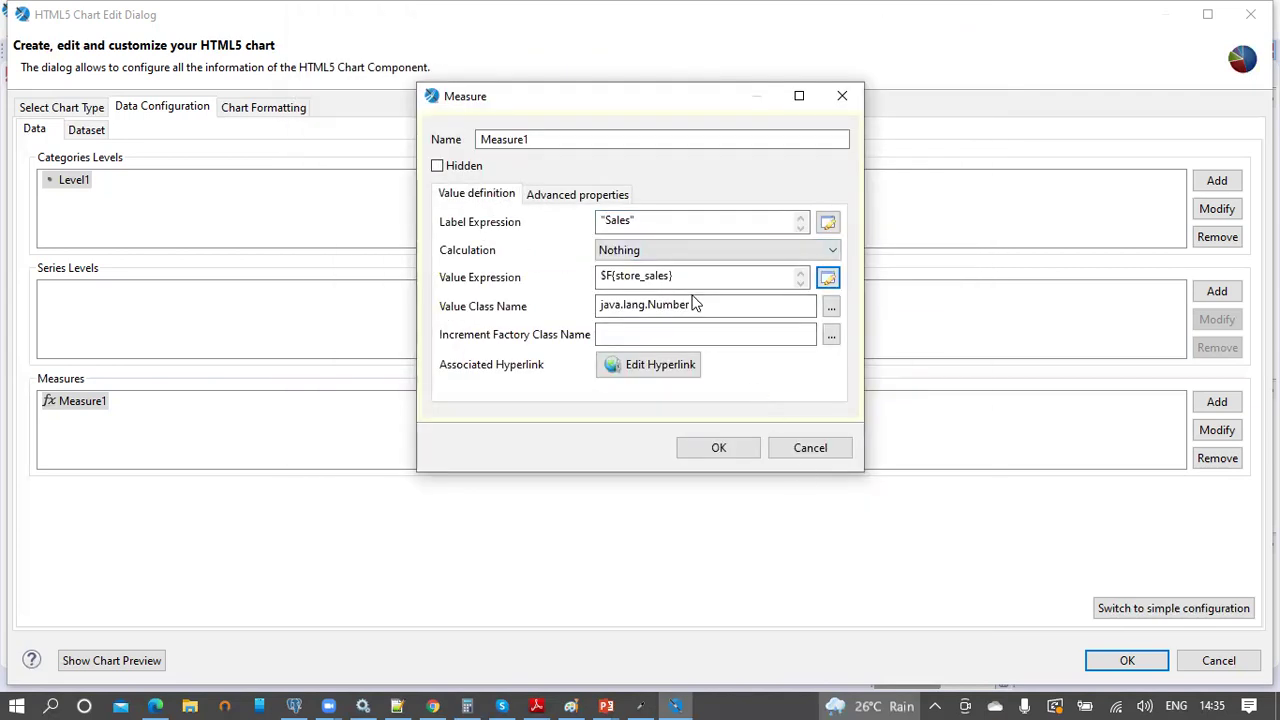
left_click_drag(706, 306, 598, 306)
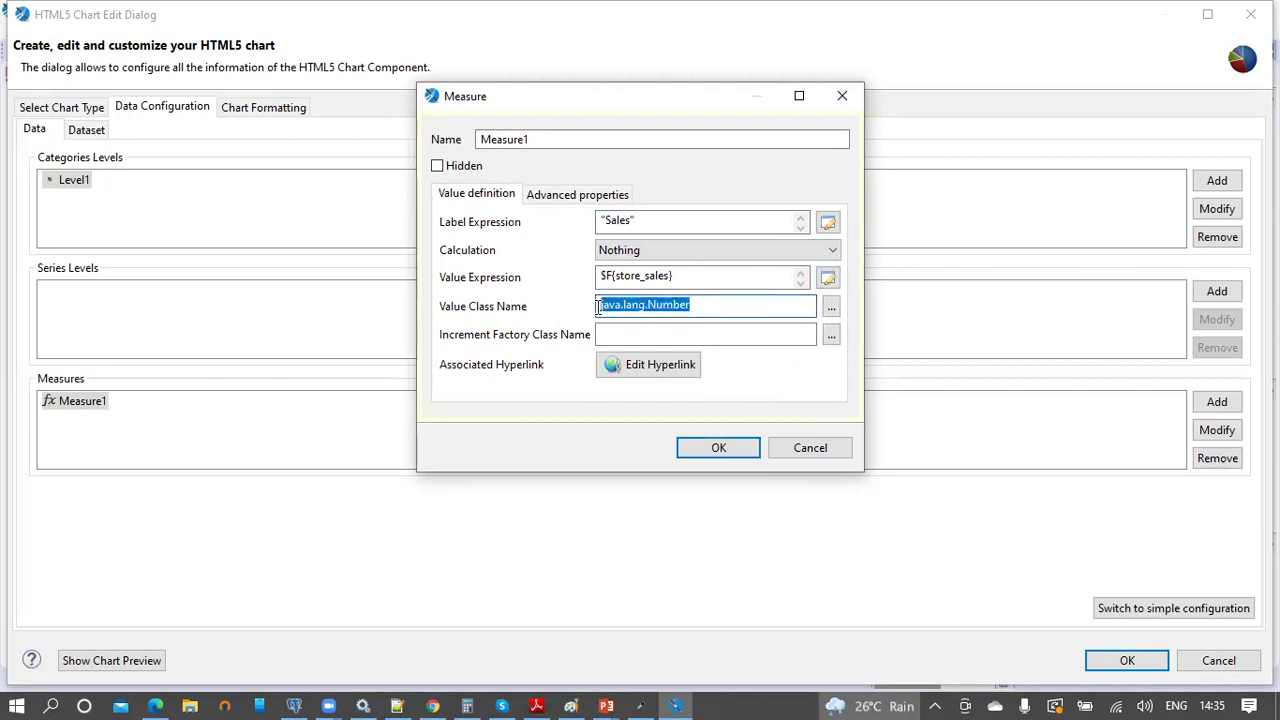
left_click(632, 308)
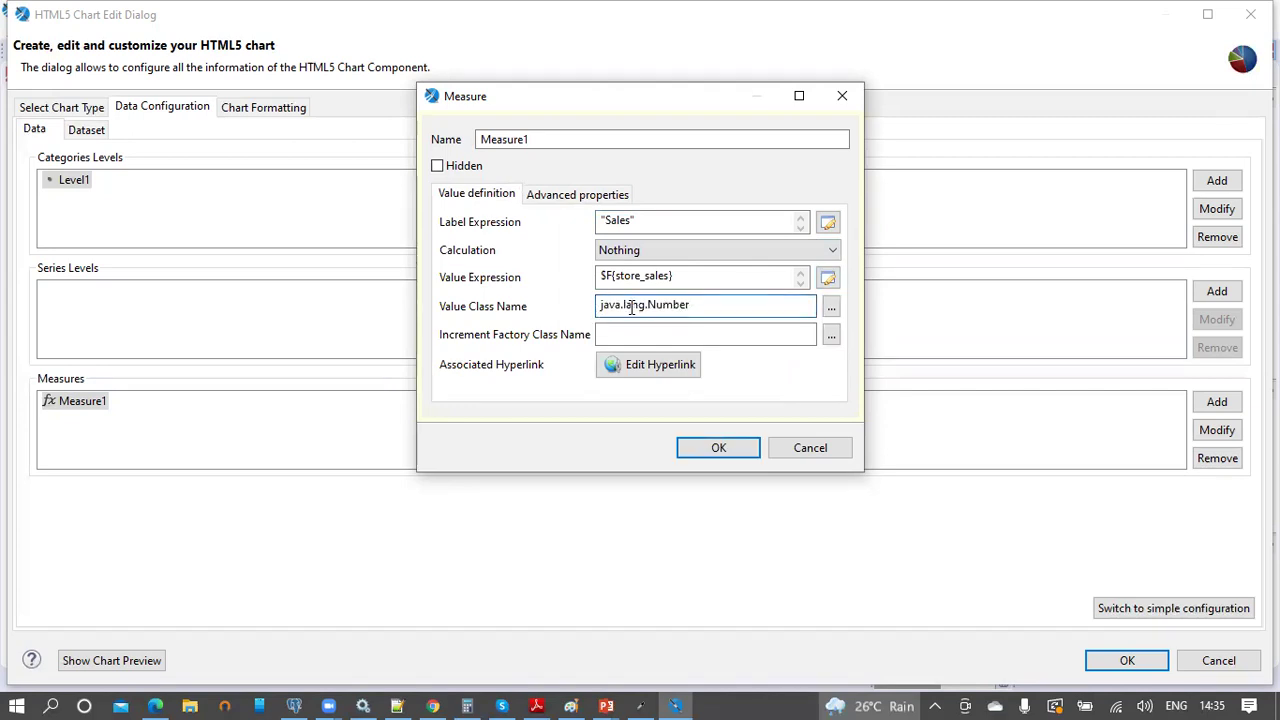
left_click_drag(703, 306, 588, 312)
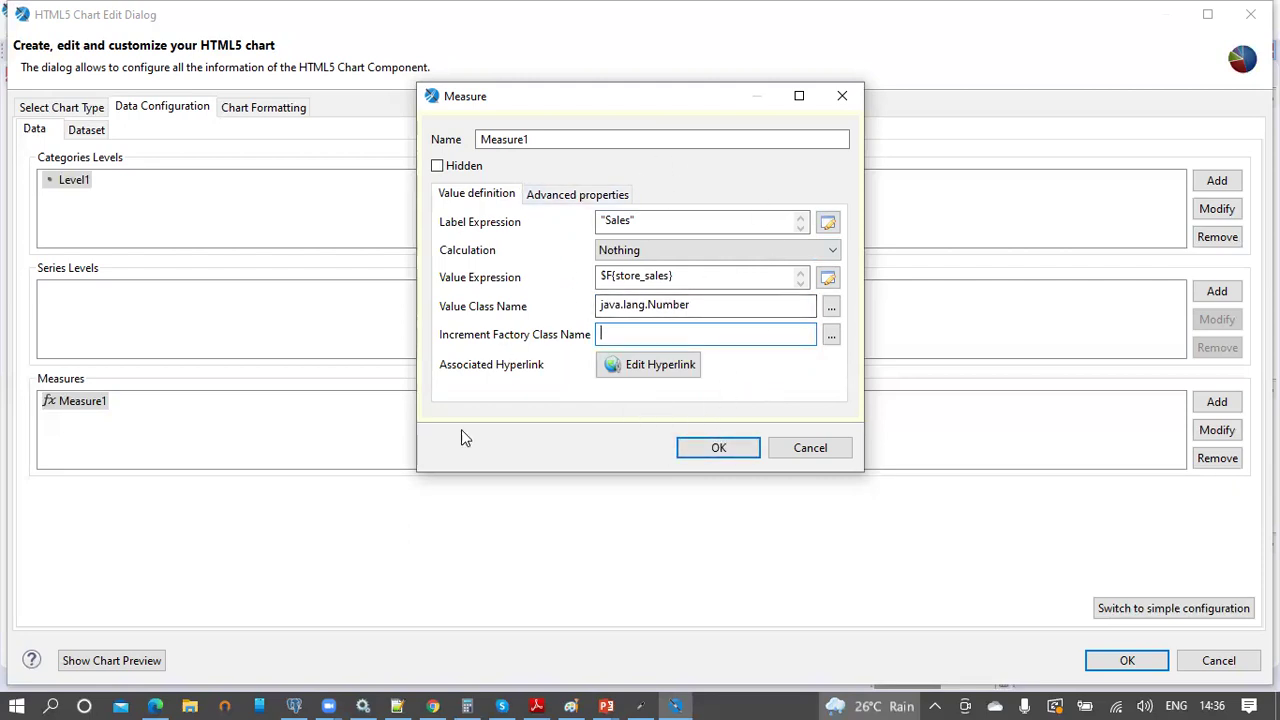
left_click(744, 448)
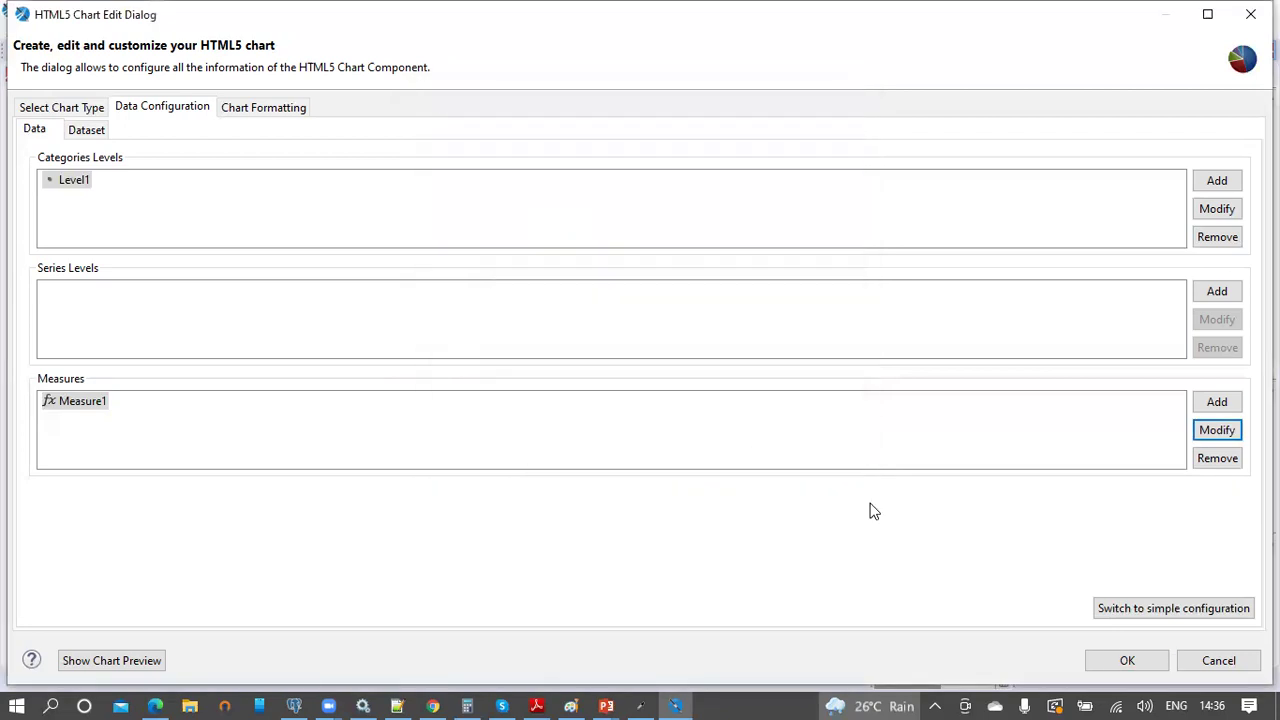
left_click(1127, 661)
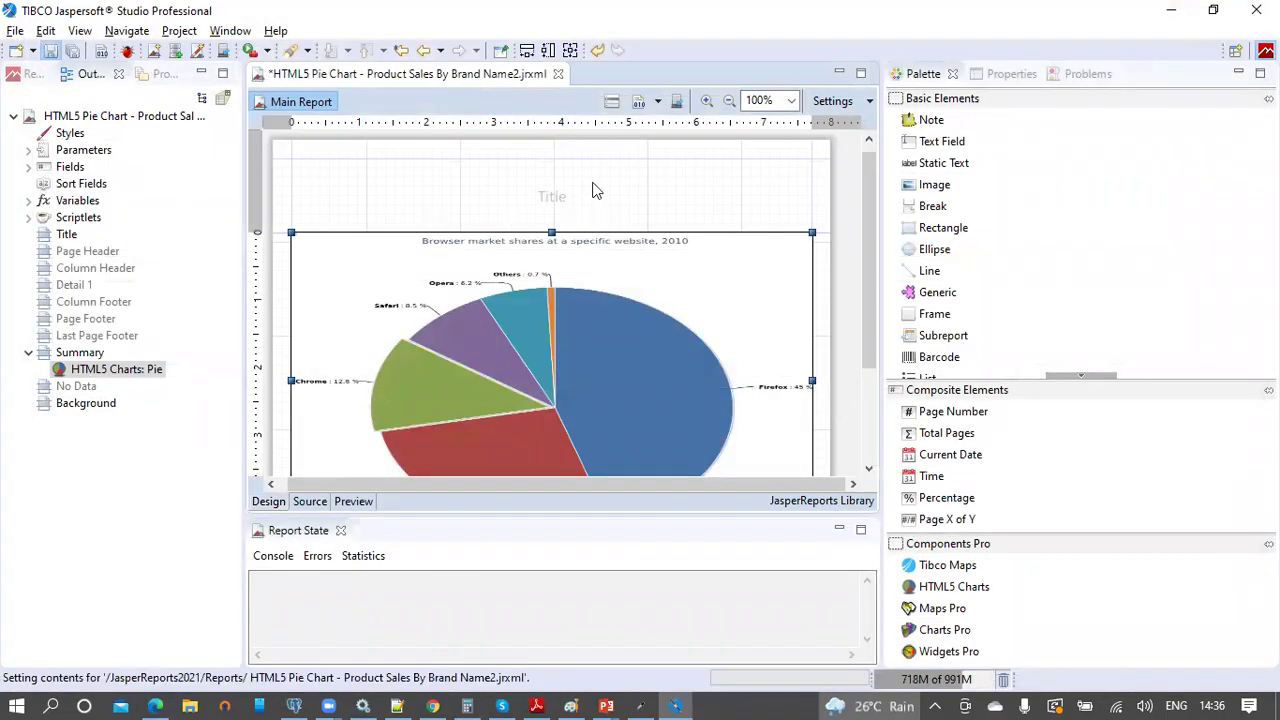
- Start publishing the report to JasperReports Server, choosing the JasperReports2021/Reports folder on LocalJasperReports2021 as the location
left_click(677, 102)
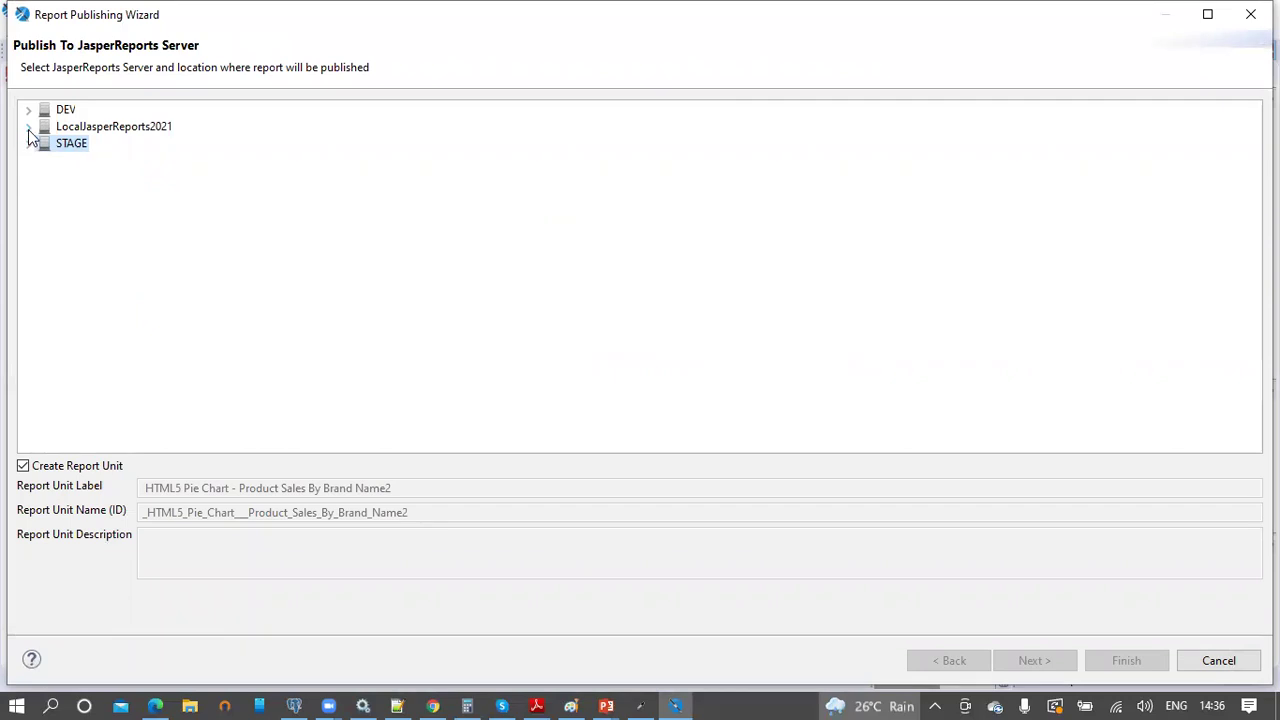
left_click(28, 127)
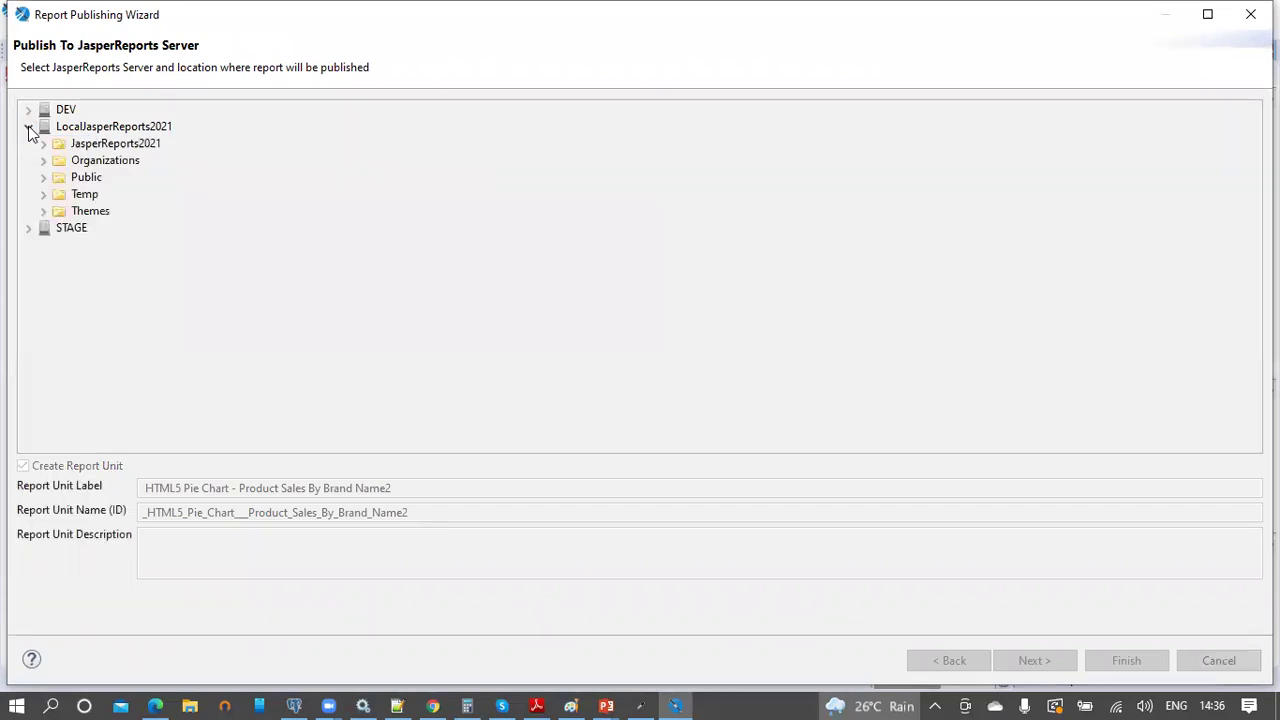
left_click(43, 144)
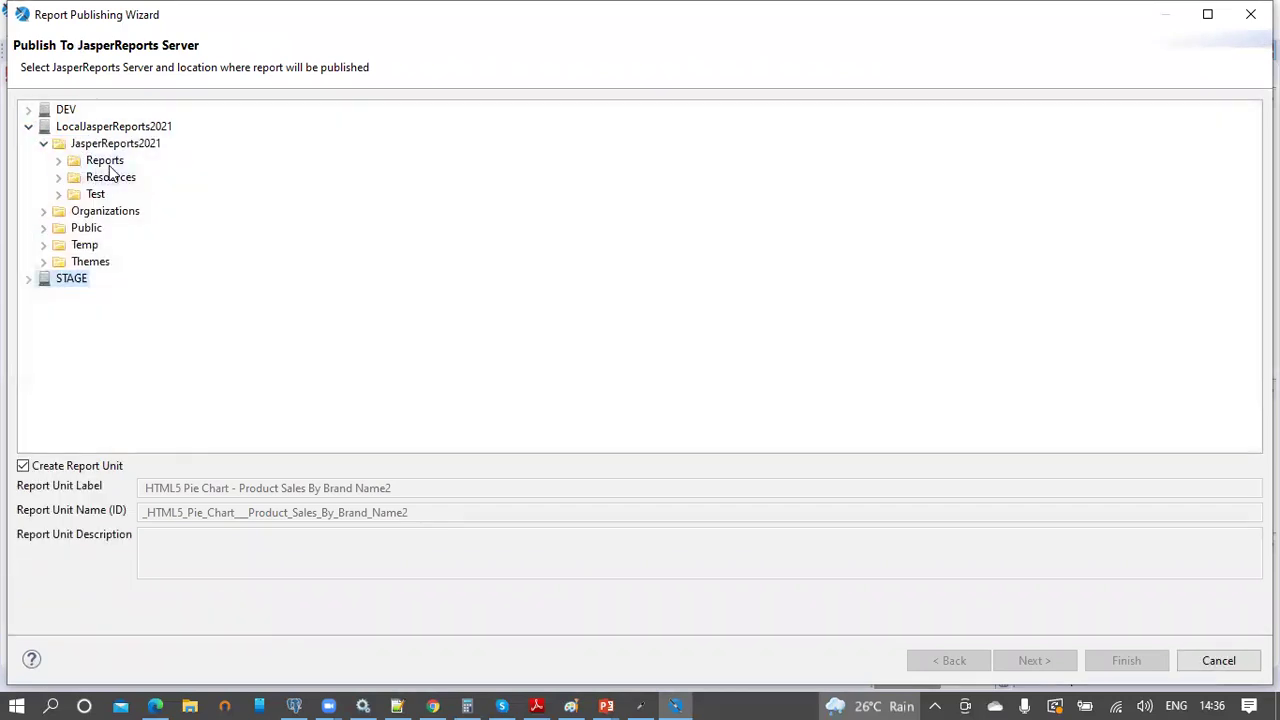
left_click(104, 161)
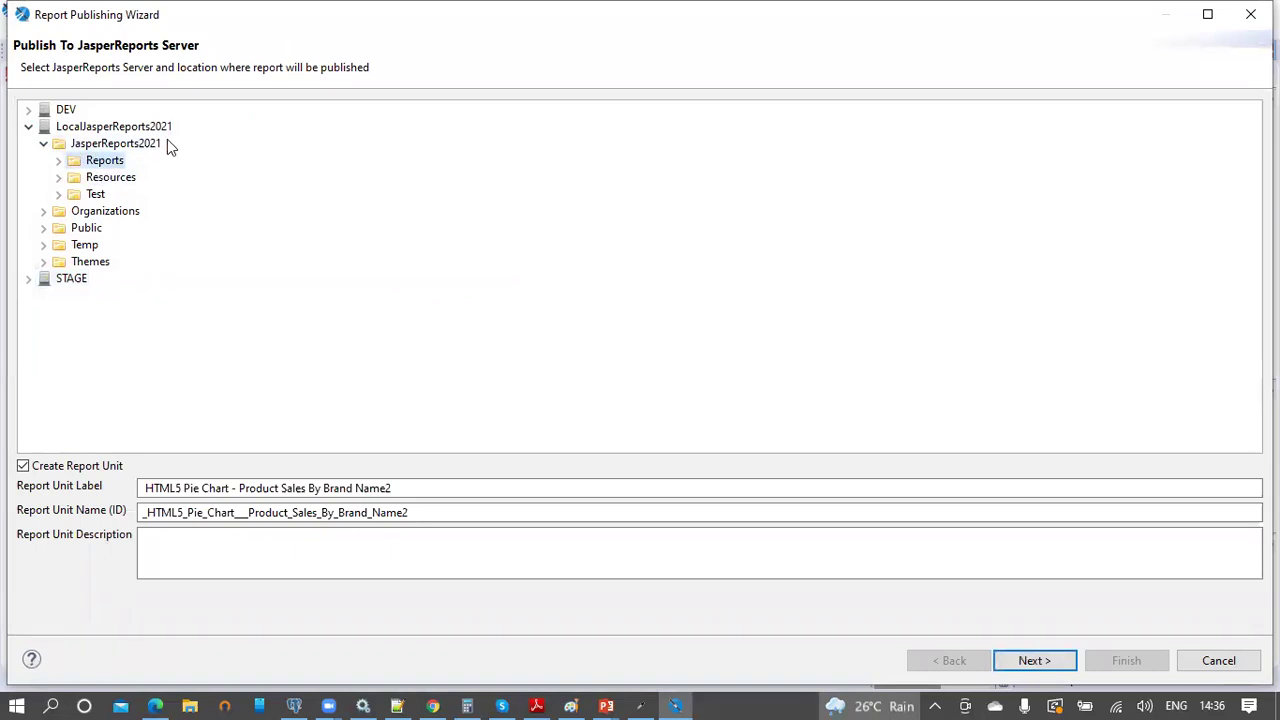
- Remove the leading space from the report unit label and copy the label "HTML5 Pie Chart - Product Sales By Brand Name2" into the description
left_click(143, 488)
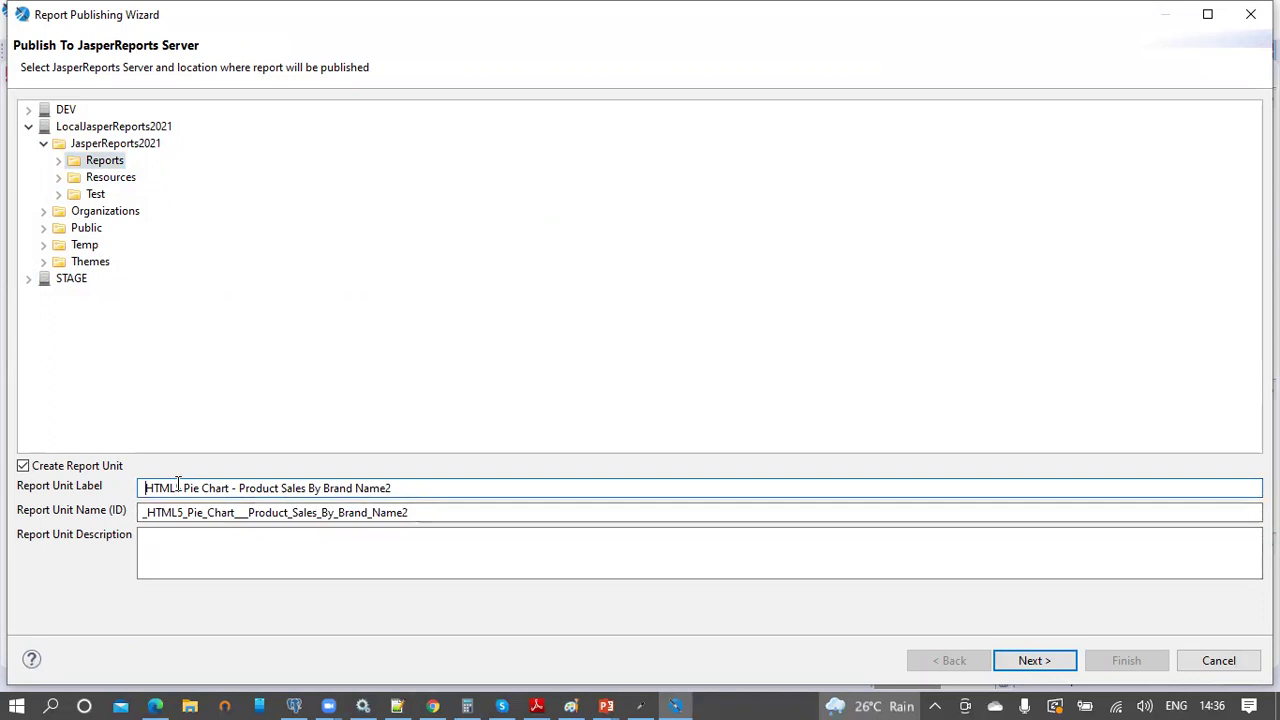
key("BackSpace")
left_click_drag(414, 491, 131, 493)
key("ctrl+c")
left_click(183, 557)
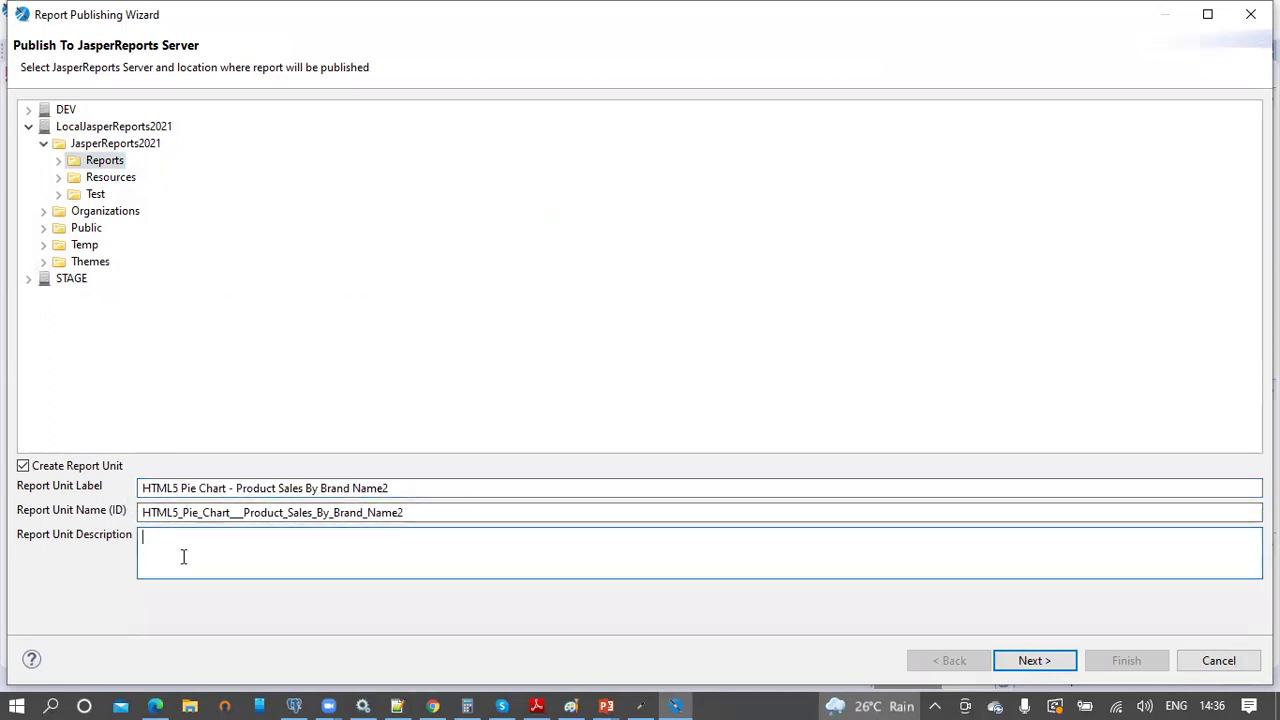
key("ctrl+v")
- Use the repository data source /JasperReports2021/Resources/foodmart for the report unit and finish publishing
left_click(1034, 661)
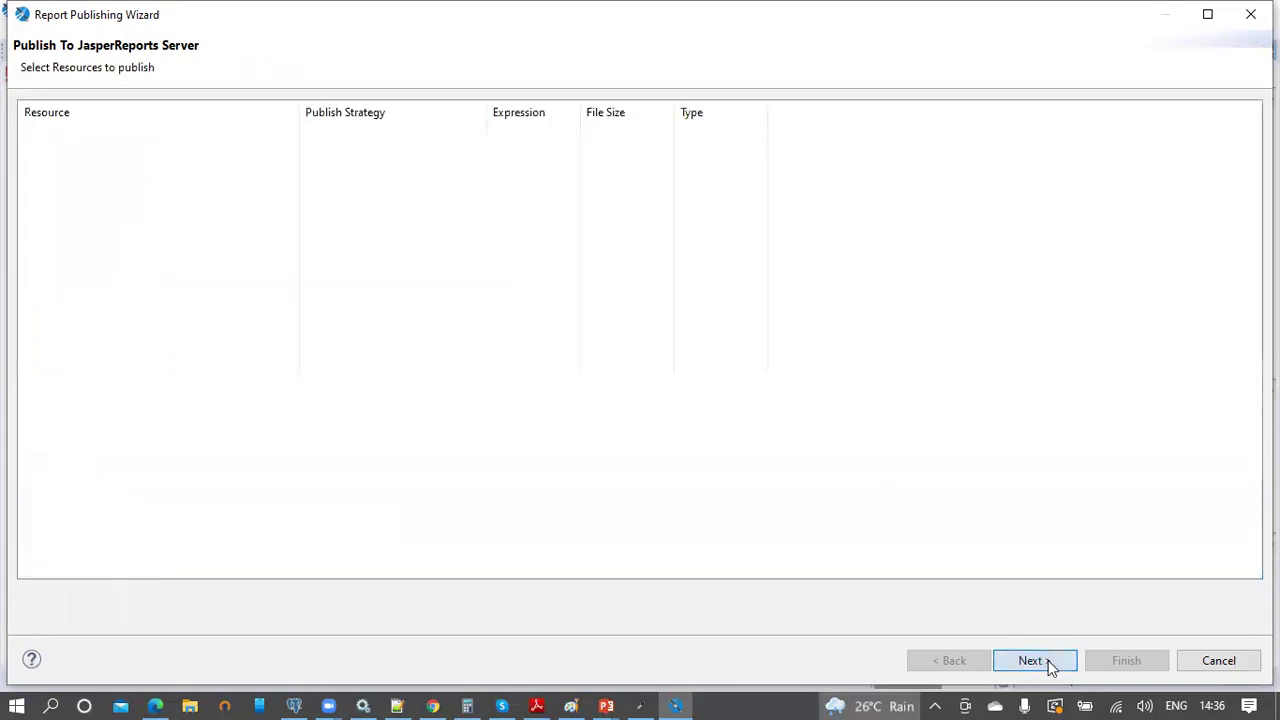
left_click(1034, 661)
left_click(71, 140)
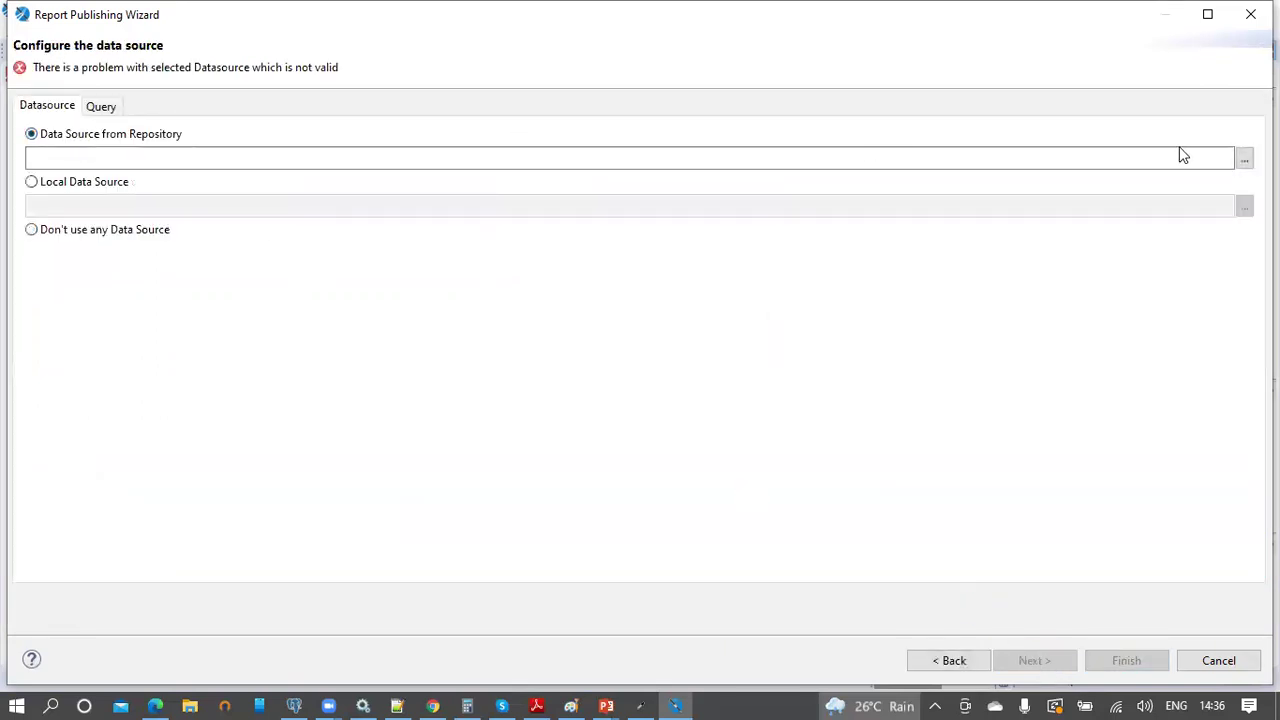
left_click(1244, 159)
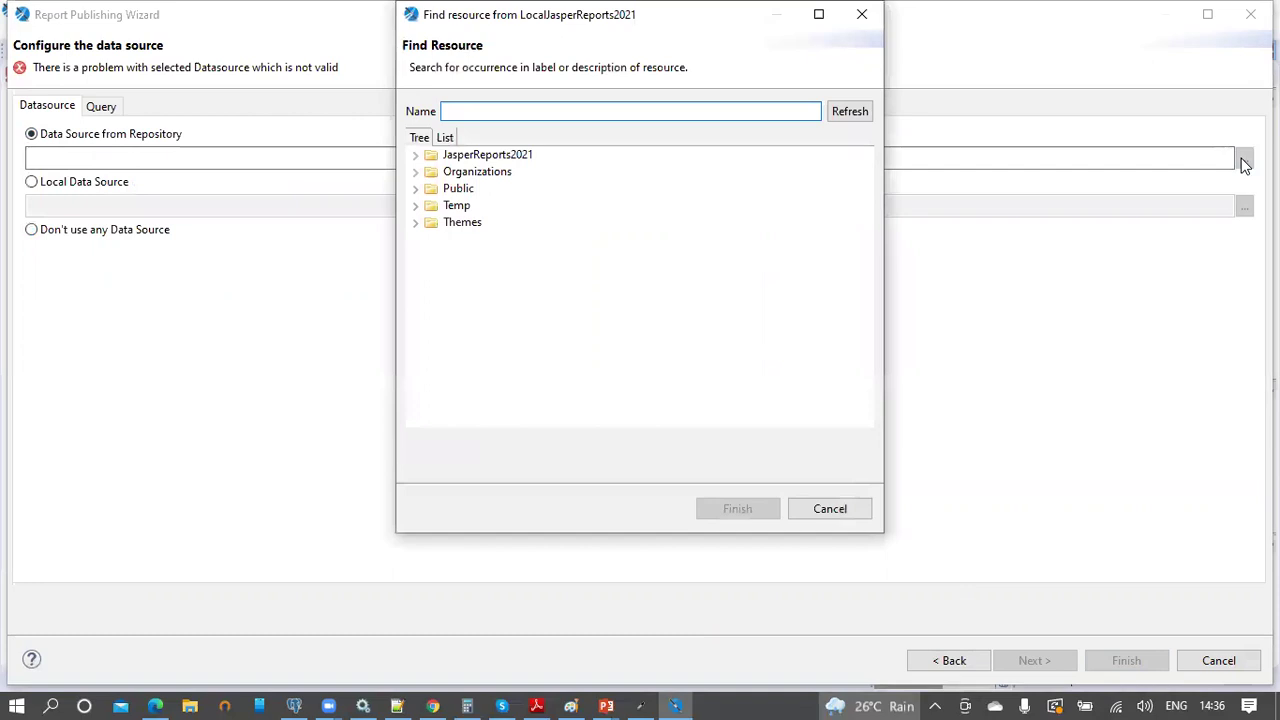
type("foodmart")
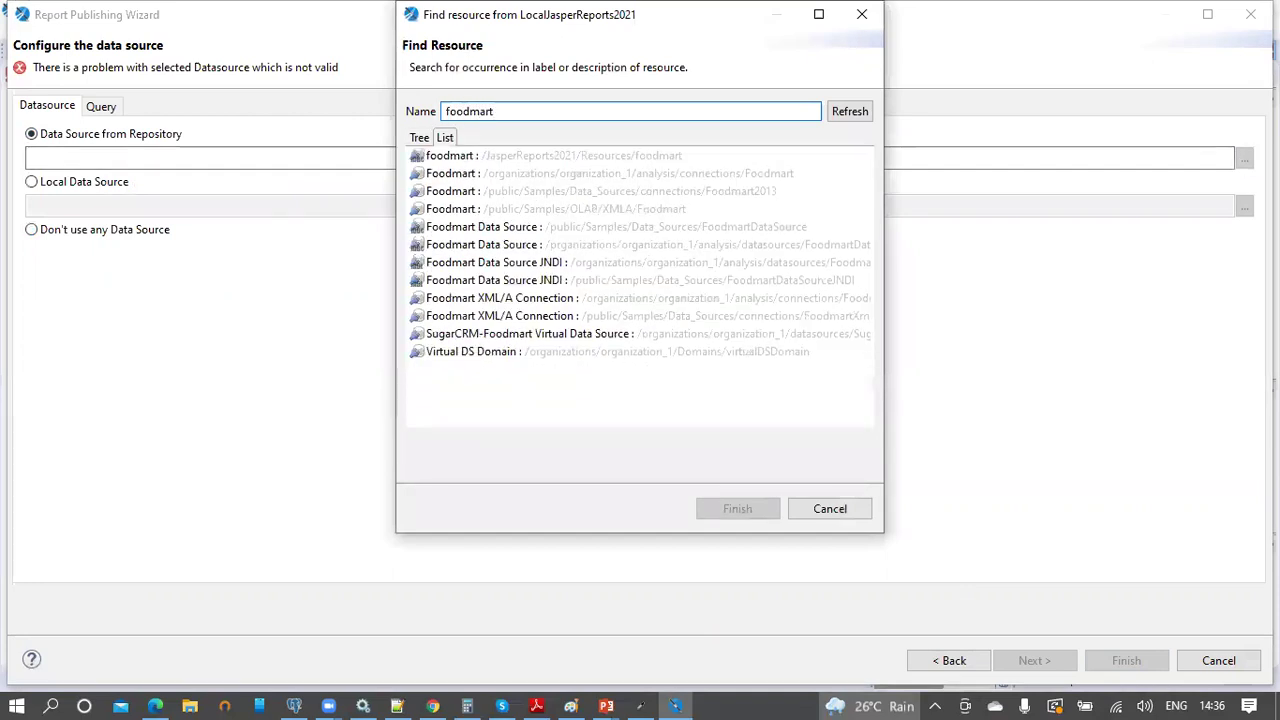
double_click(455, 155)
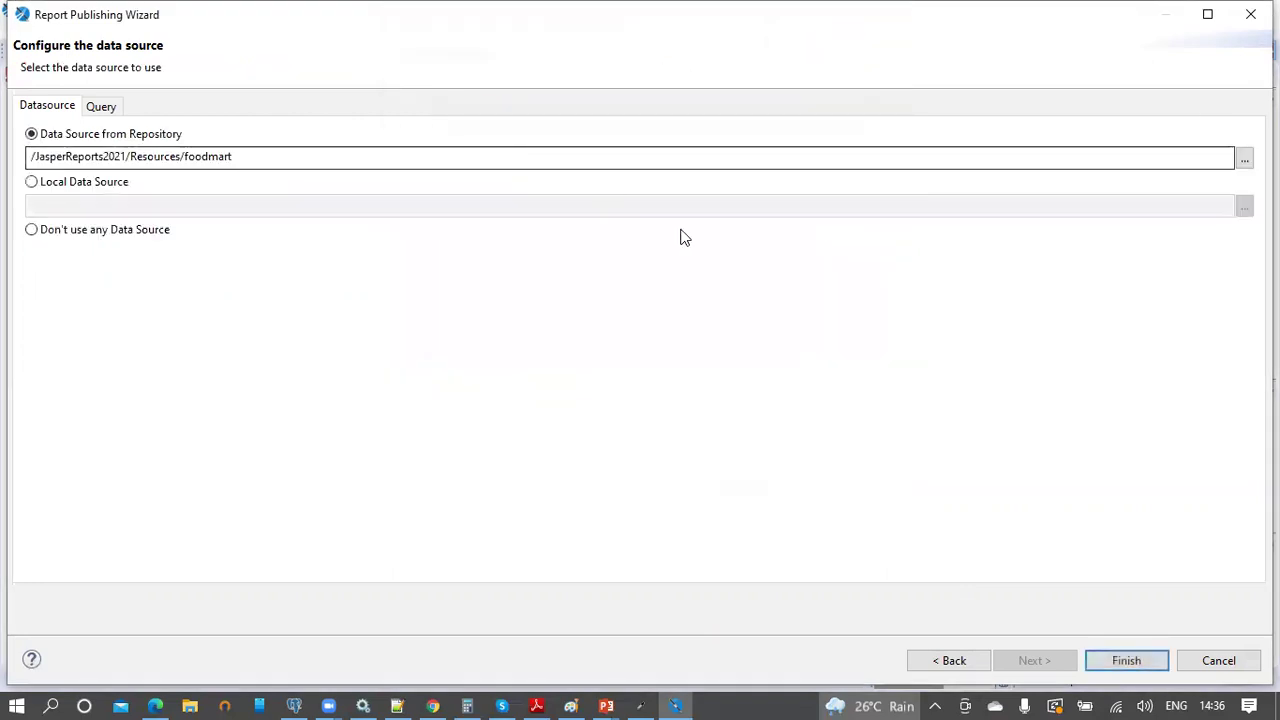
left_click(1126, 663)
- Switch to the JasperReports Server repository in Chrome, reload the Reports folder and select the published HTML5 Pie Chart report
left_click(436, 704)
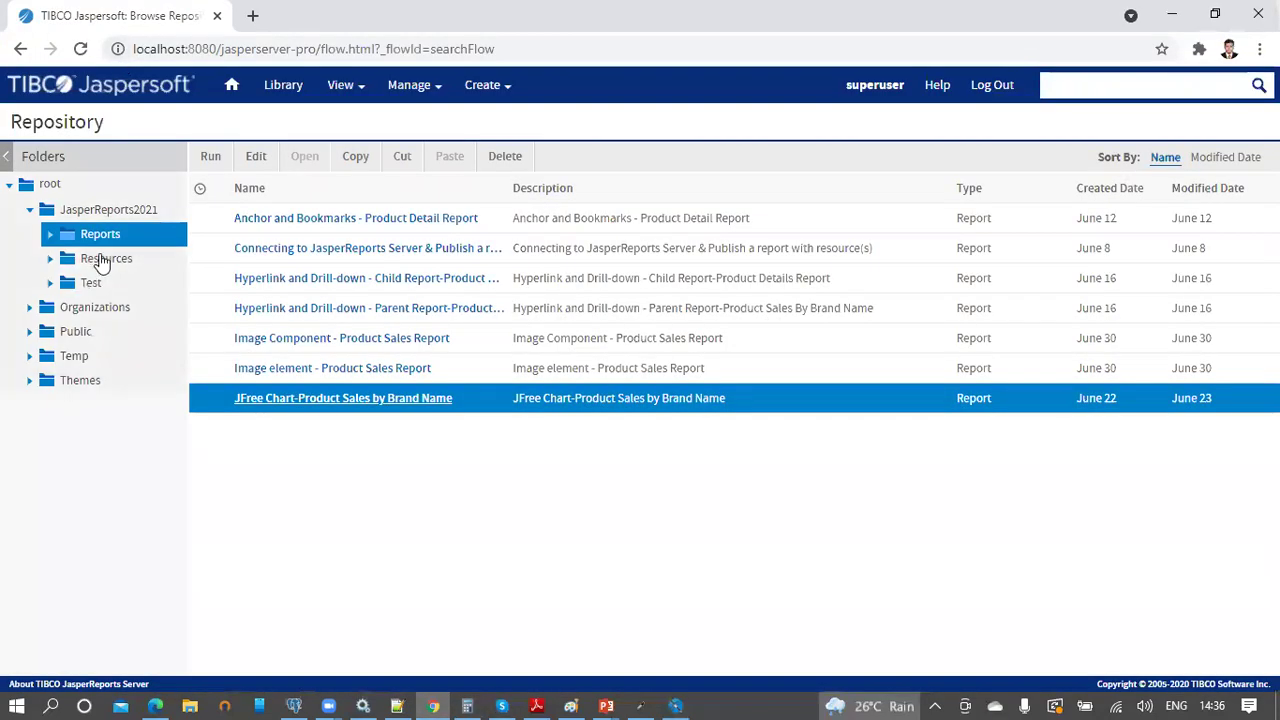
left_click(104, 260)
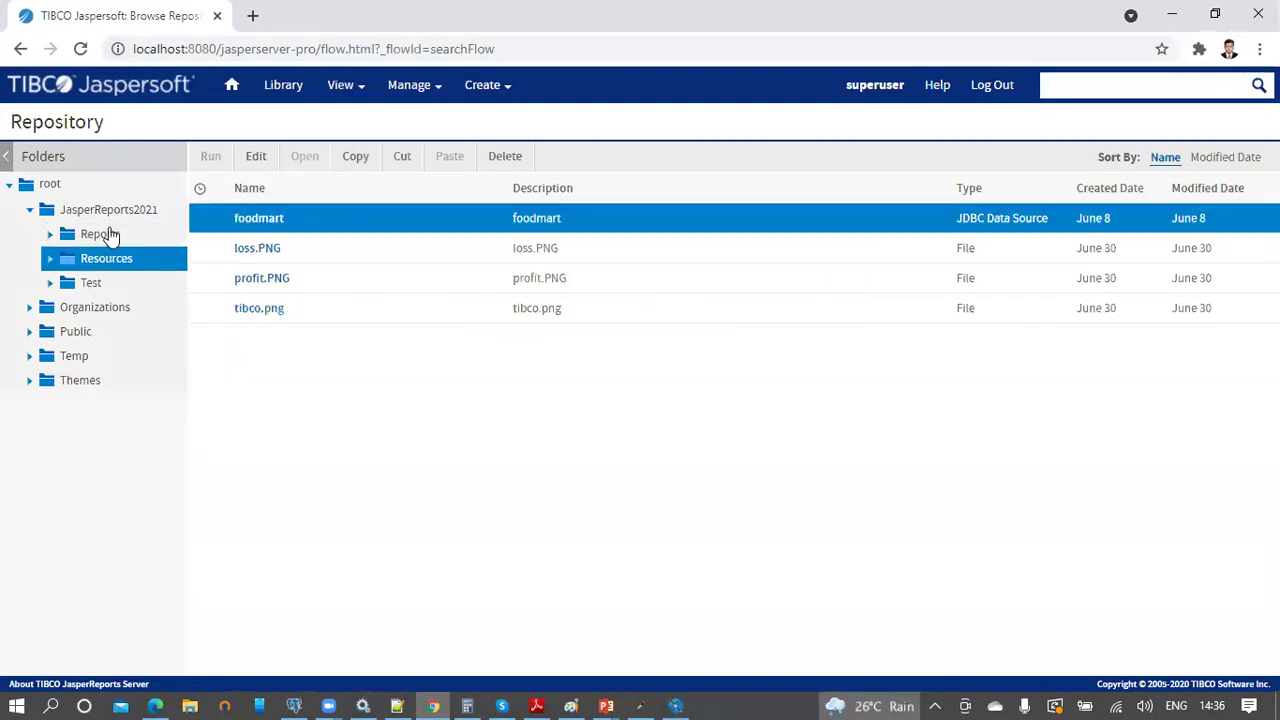
left_click(100, 234)
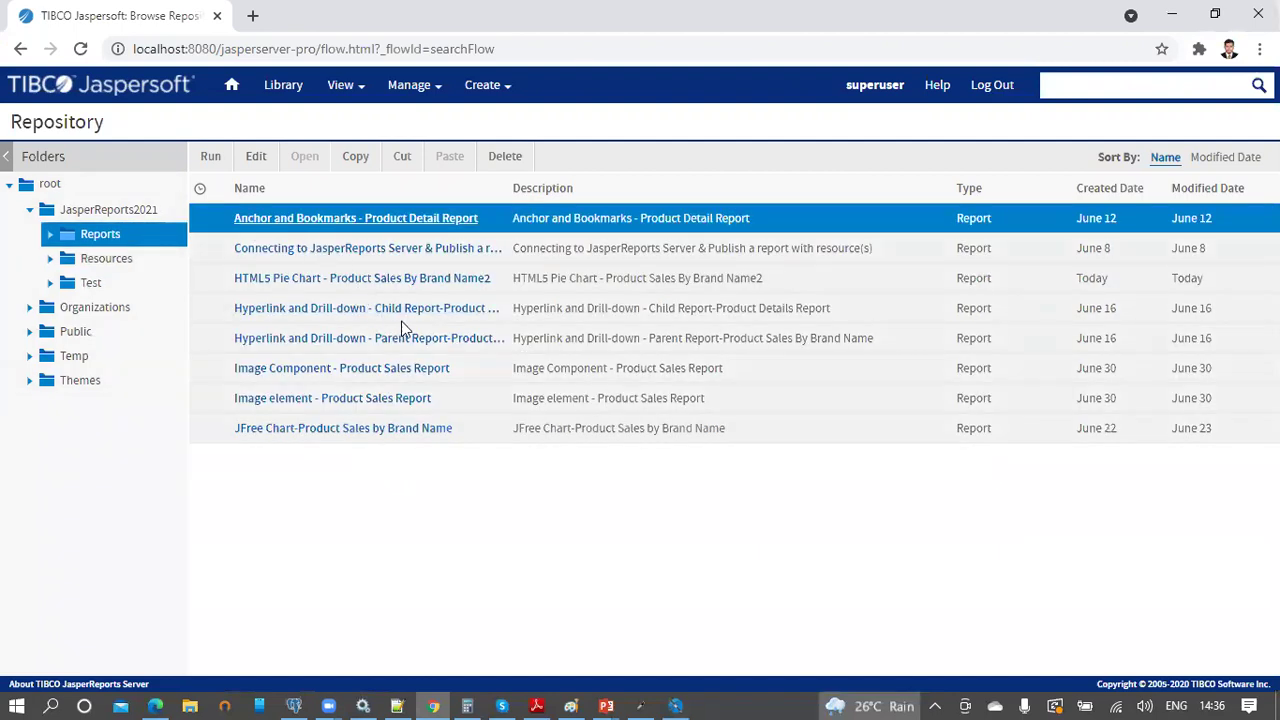
left_click(527, 282)
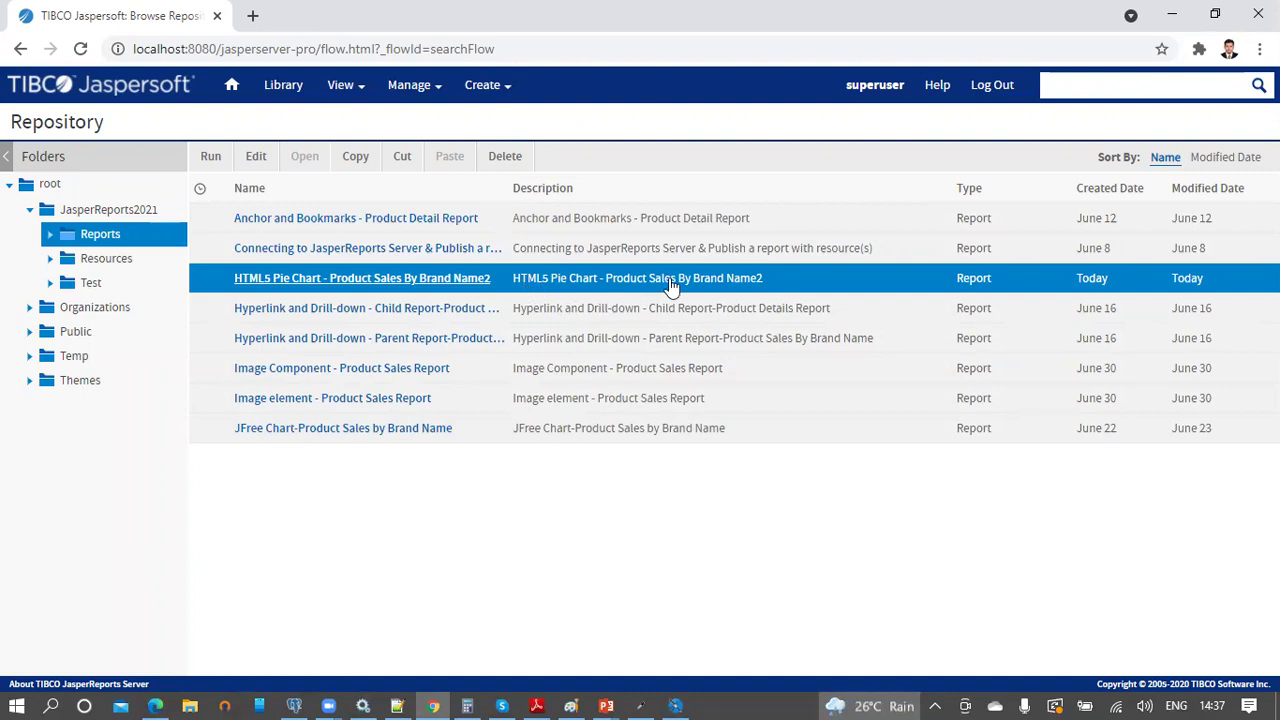
mouse_move(690, 700)
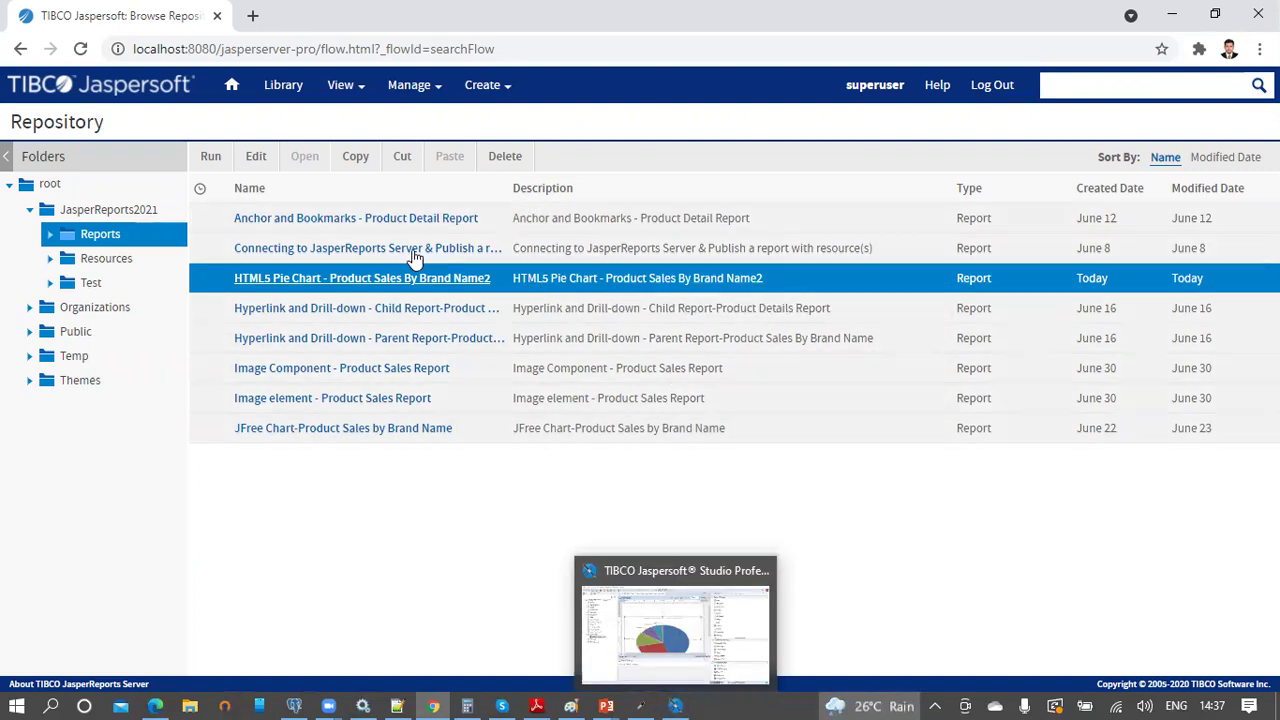
- Run the published HTML5 Pie Chart report in a new tab and toggle the ADJ slice off and on
right_click(563, 288)
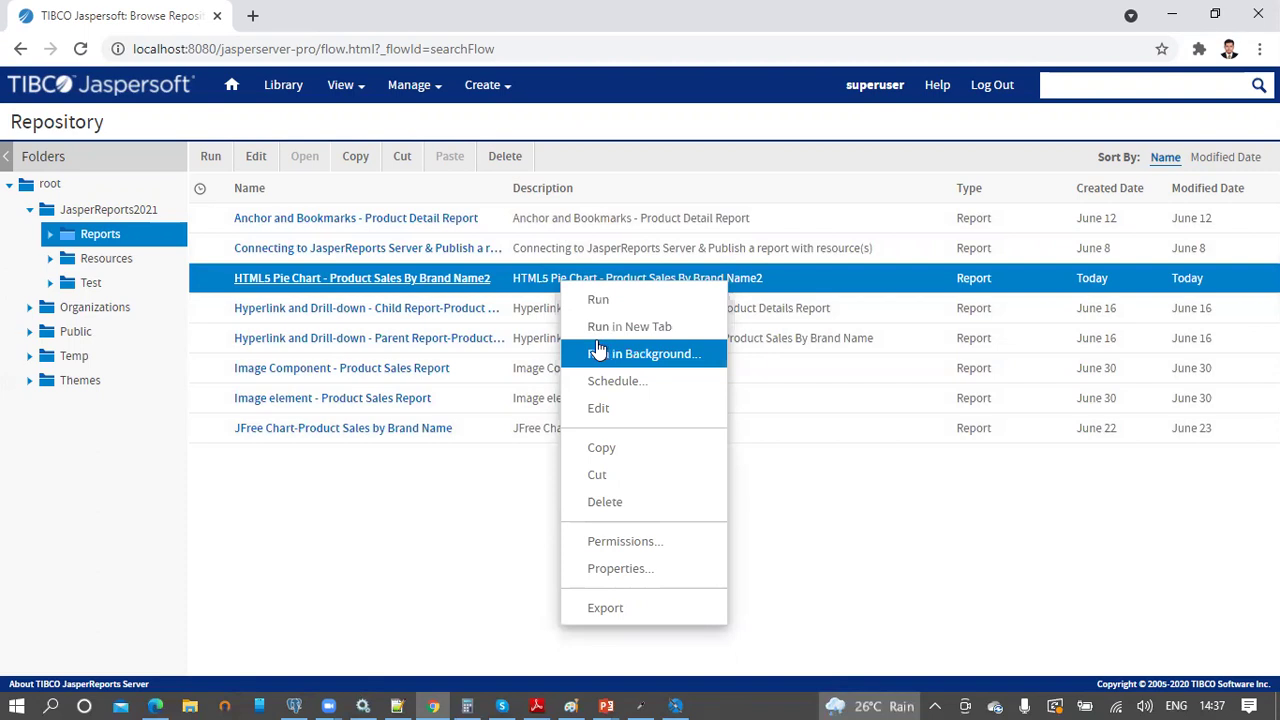
left_click(598, 326)
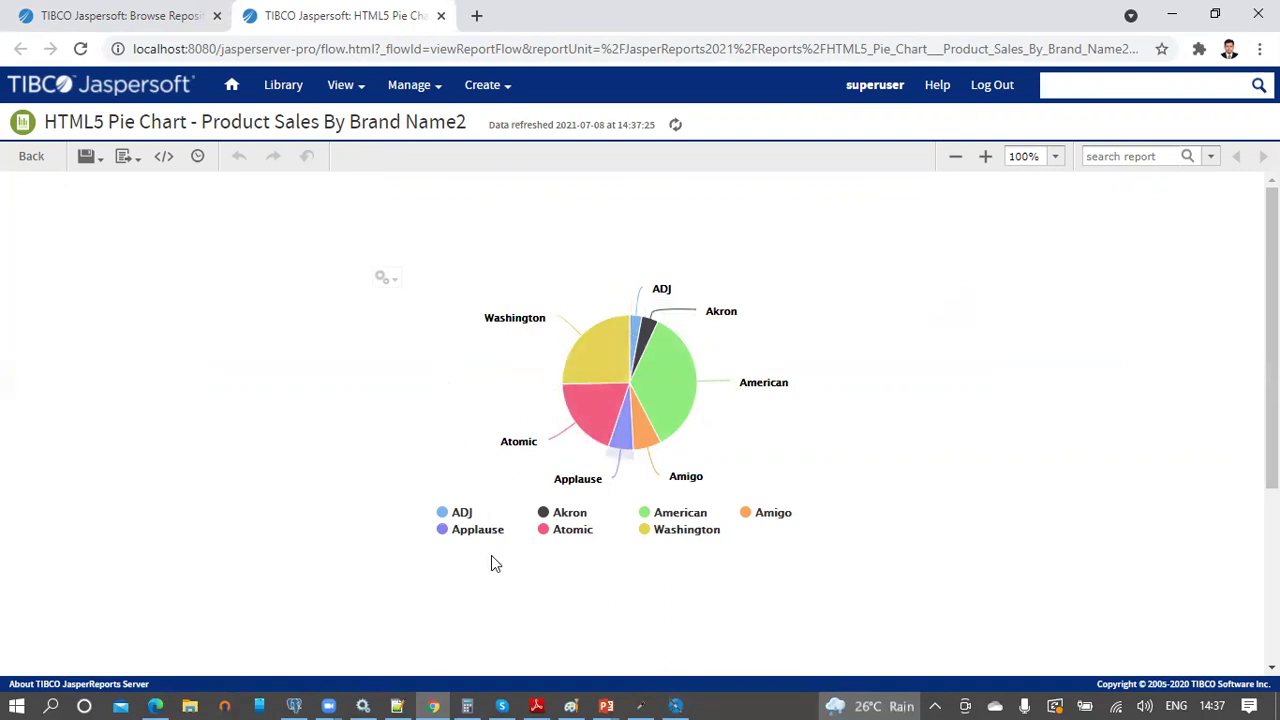
left_click(459, 517)
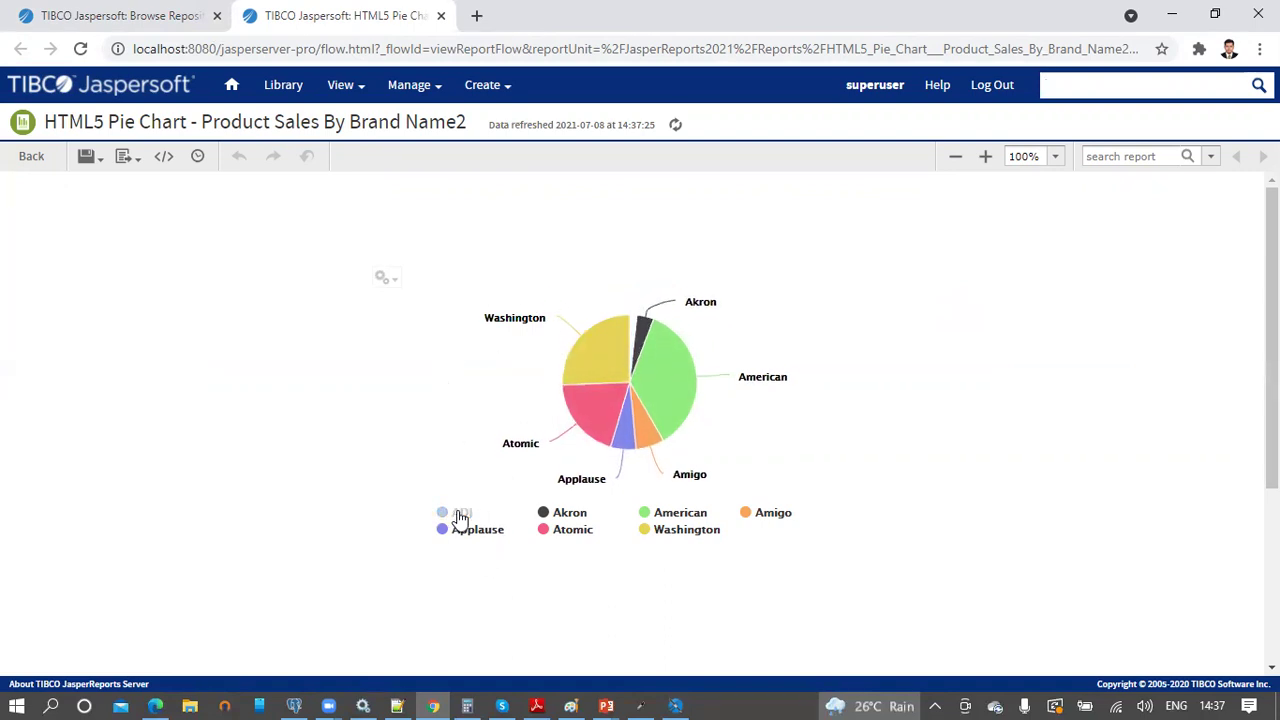
left_click(459, 517)
- Hide the Akron, American, Amigo and Washington slices of the pie chart and restore them to check its interactivity
left_click(569, 517)
left_click(678, 517)
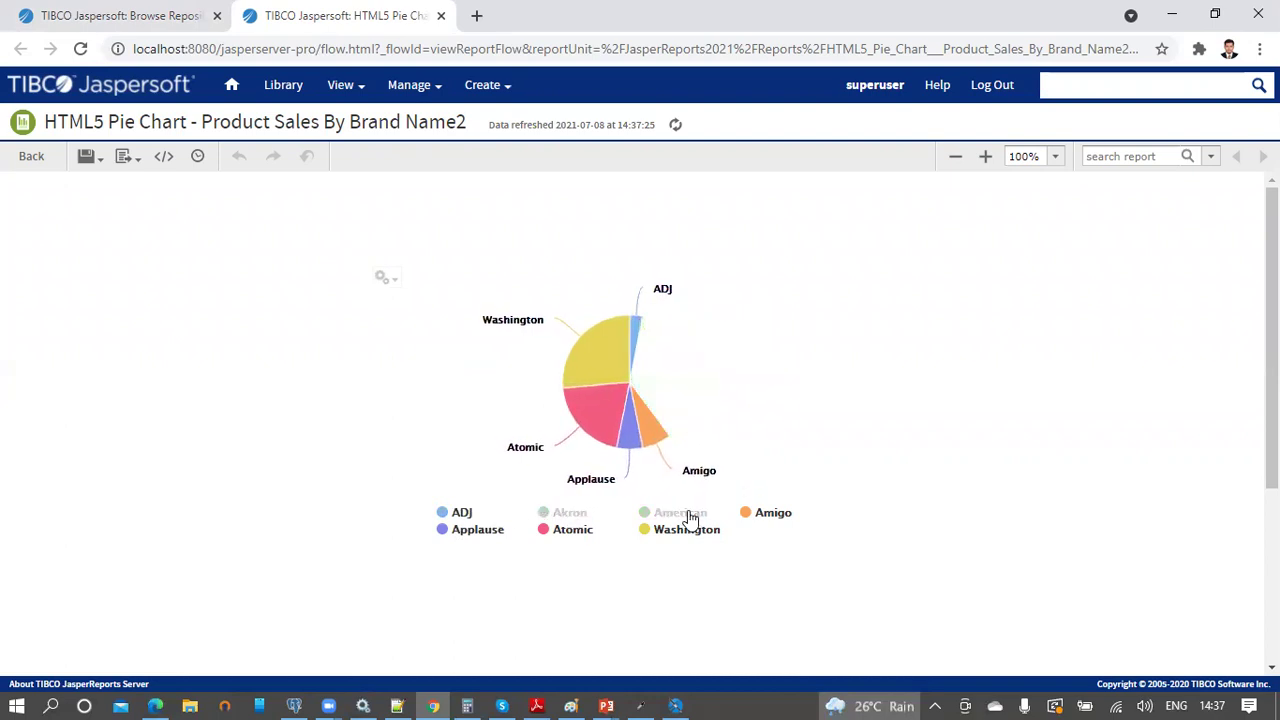
left_click(782, 519)
left_click(780, 517)
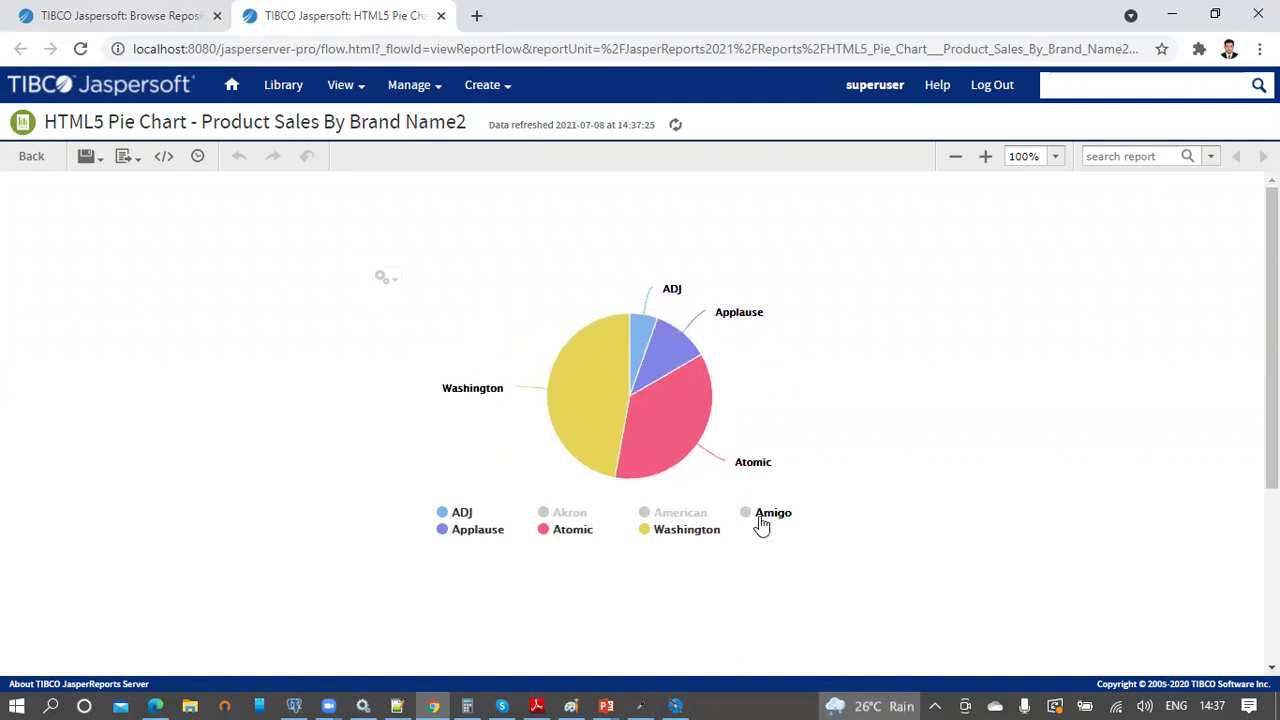
left_click(762, 525)
left_click(676, 533)
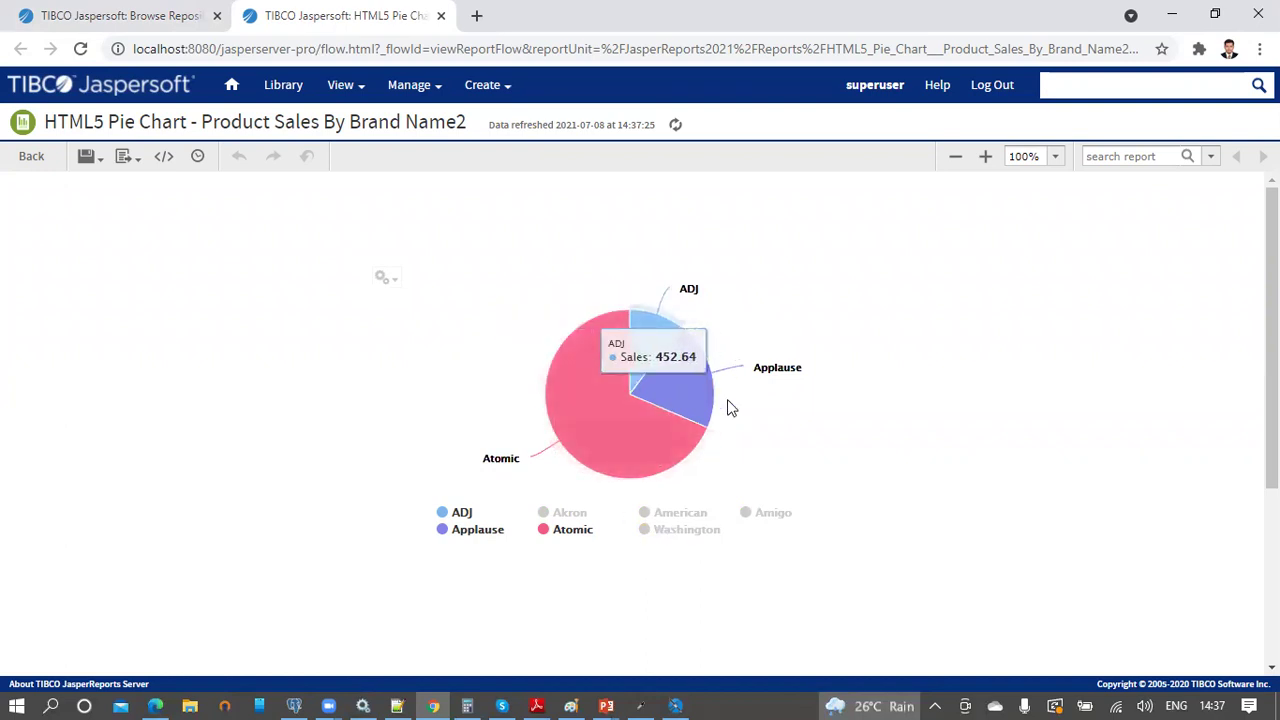
left_click(571, 520)
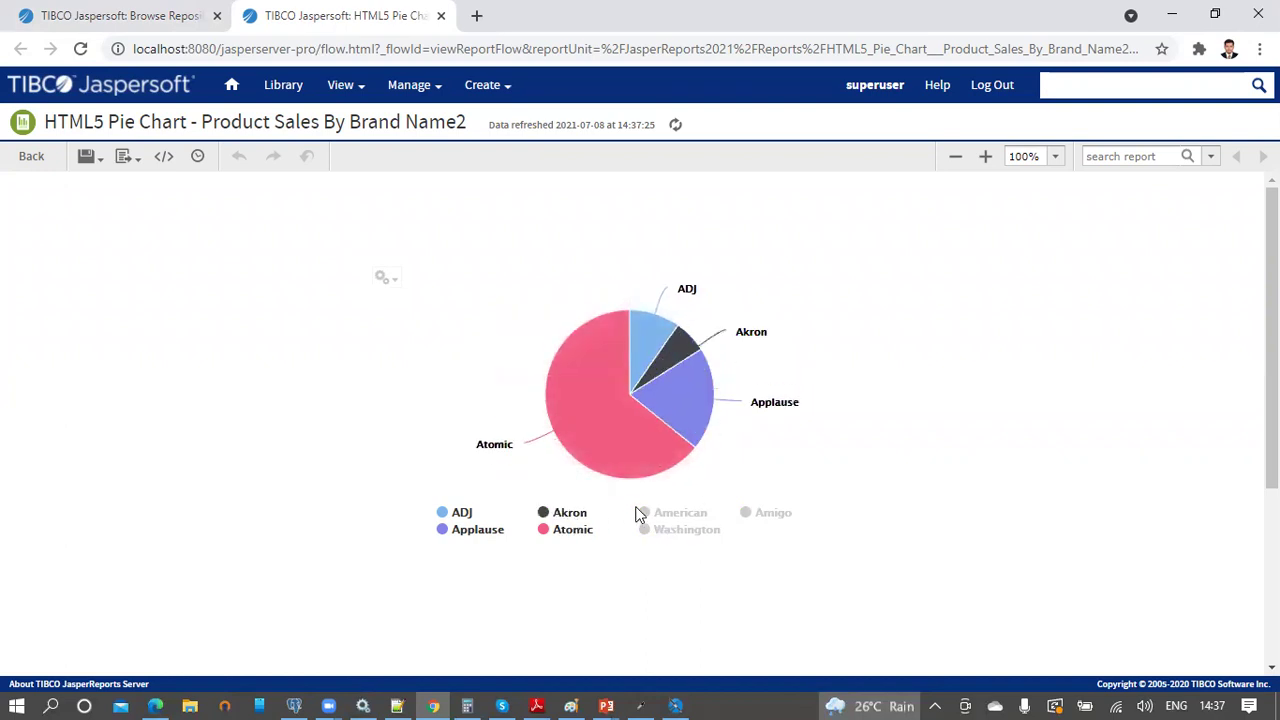
left_click(680, 514)
left_click(678, 530)
left_click(767, 515)
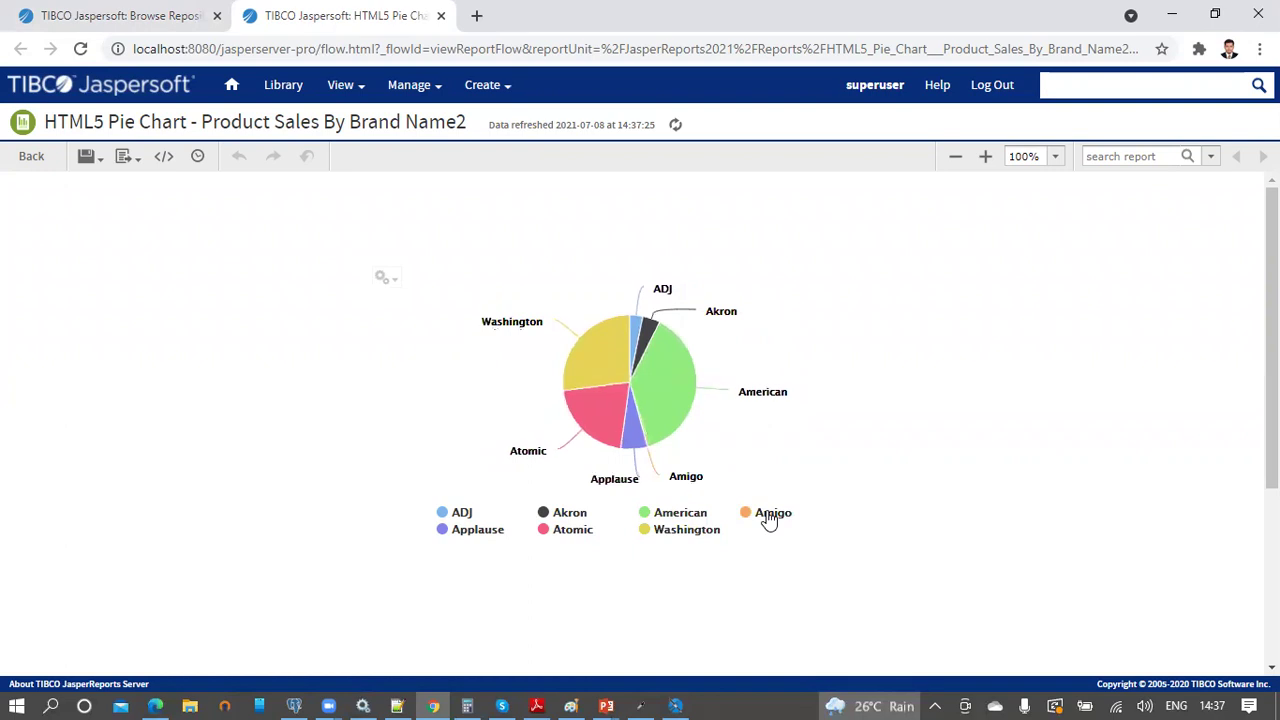
mouse_move(566, 369)
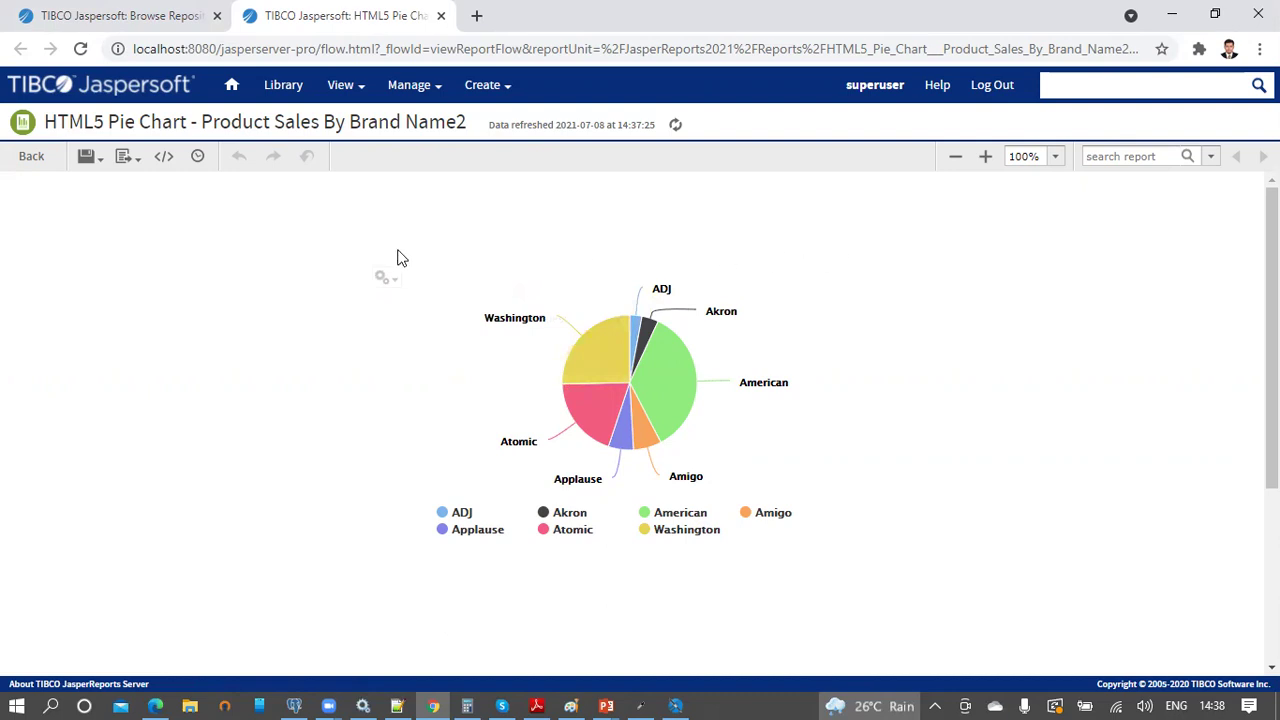
- Open the pie chart's options and switch to the PowerPoint slide on the HTML5 pie chart example
left_click(381, 277)
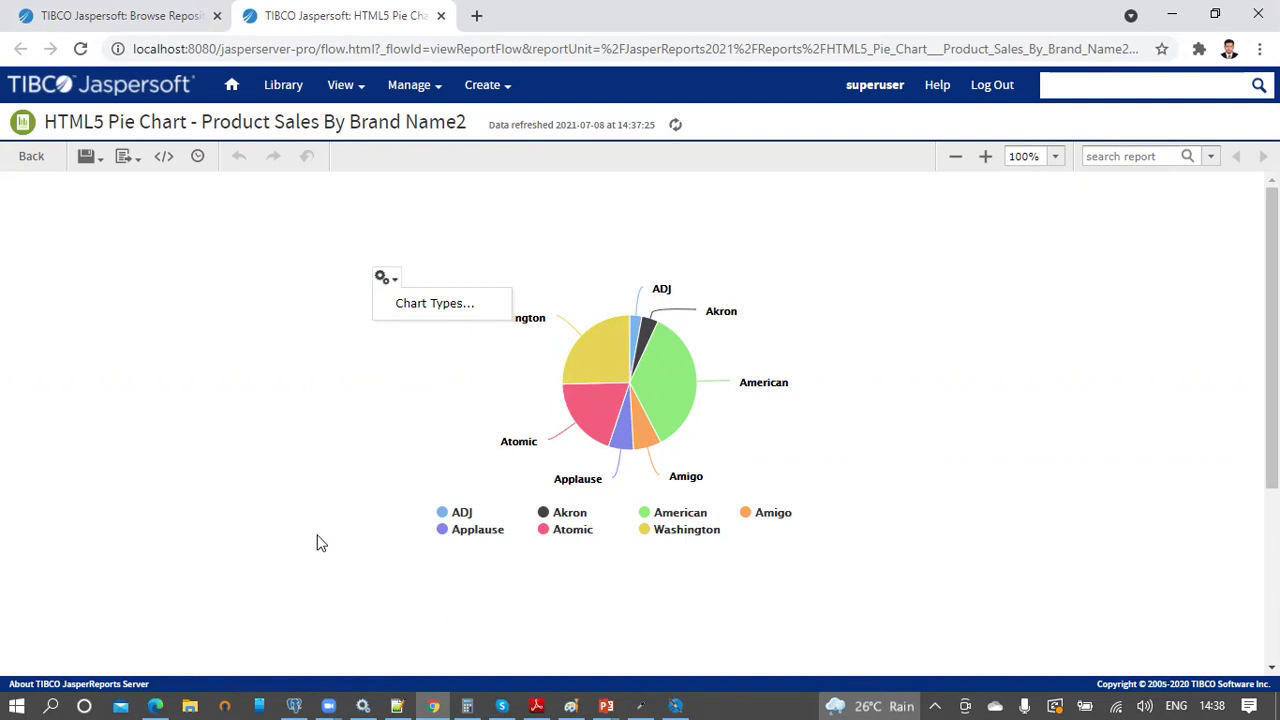
mouse_move(800, 392)
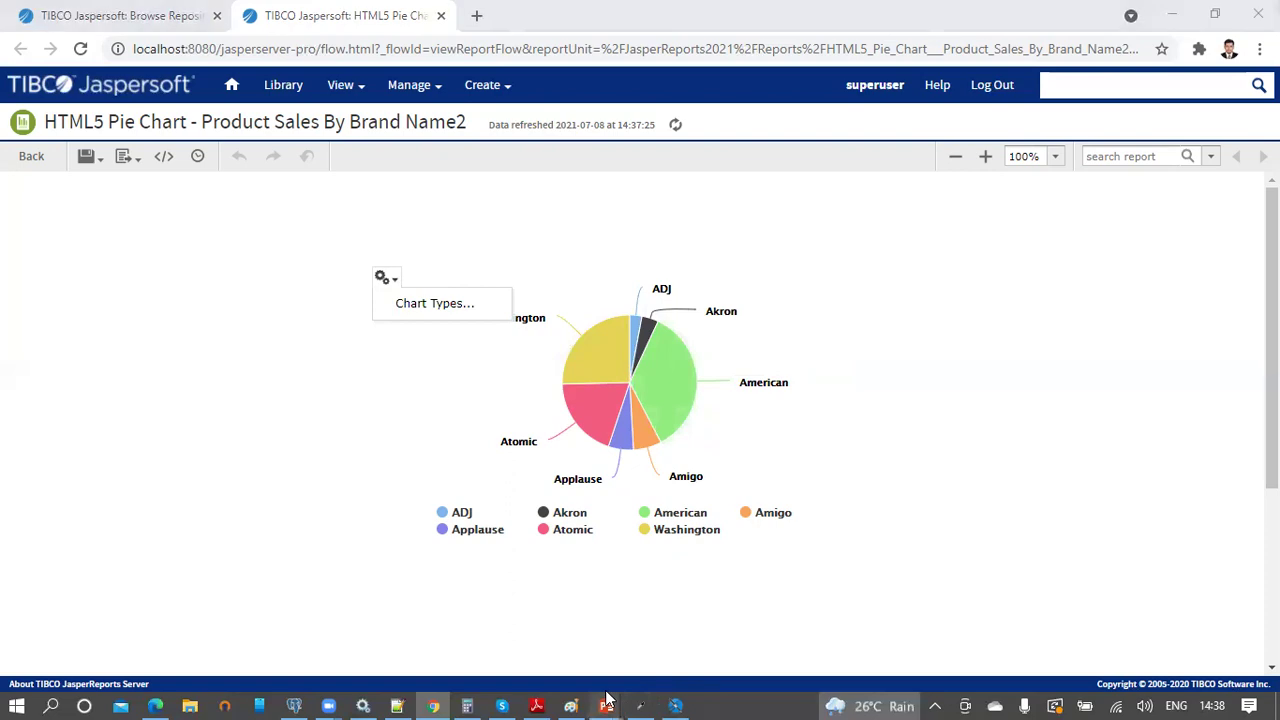
mouse_move(606, 706)
left_click(684, 639)
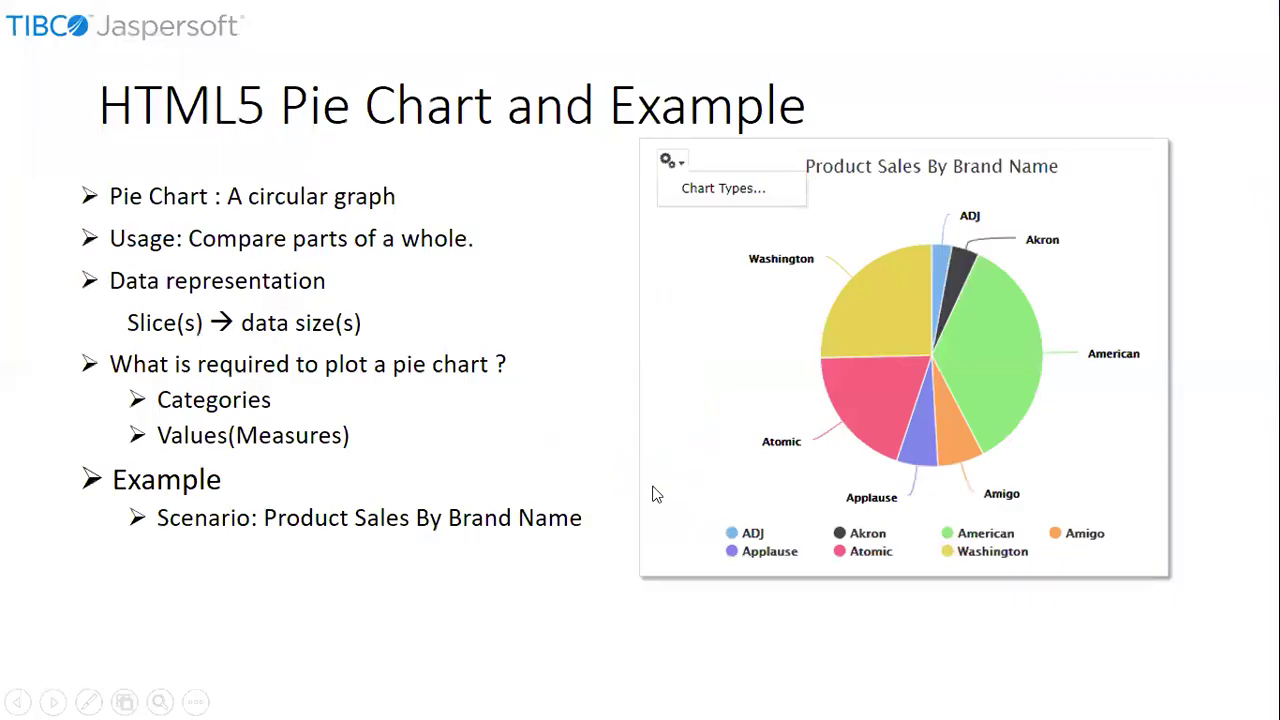
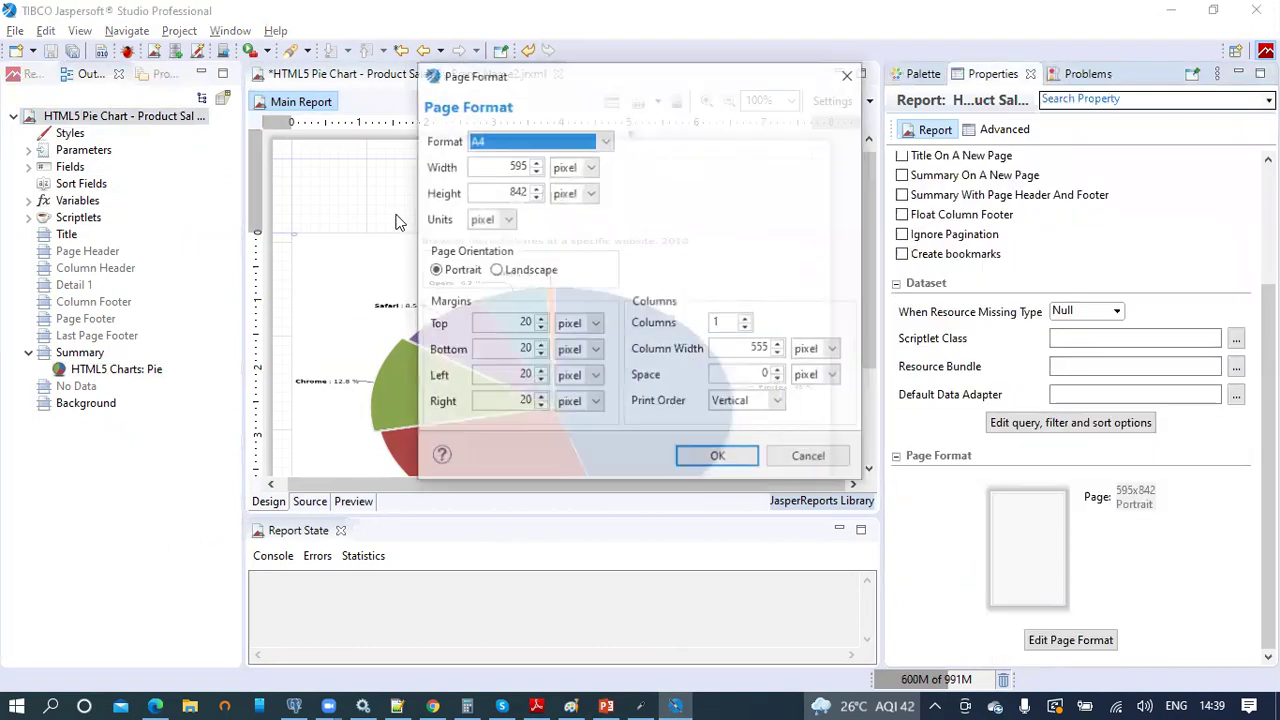
- Set the report's page width to 1200 pixels in the page format
double_click(516, 166)
type("12")
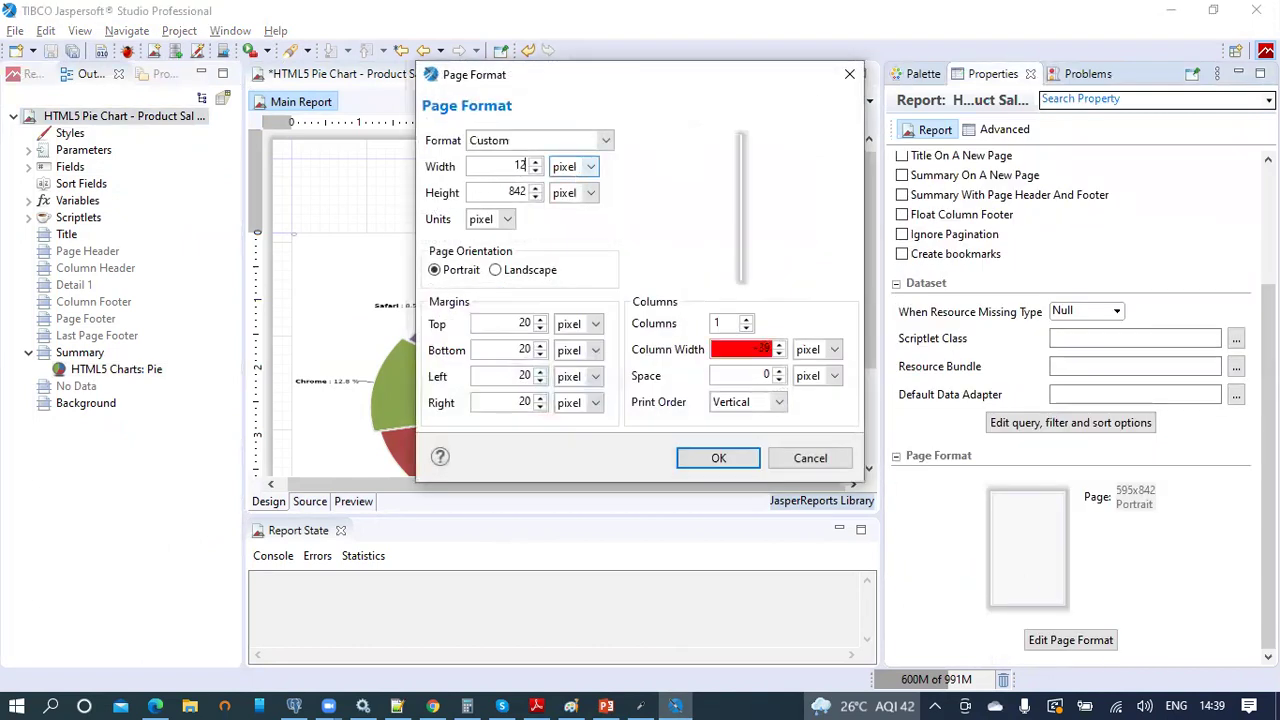
type("00")
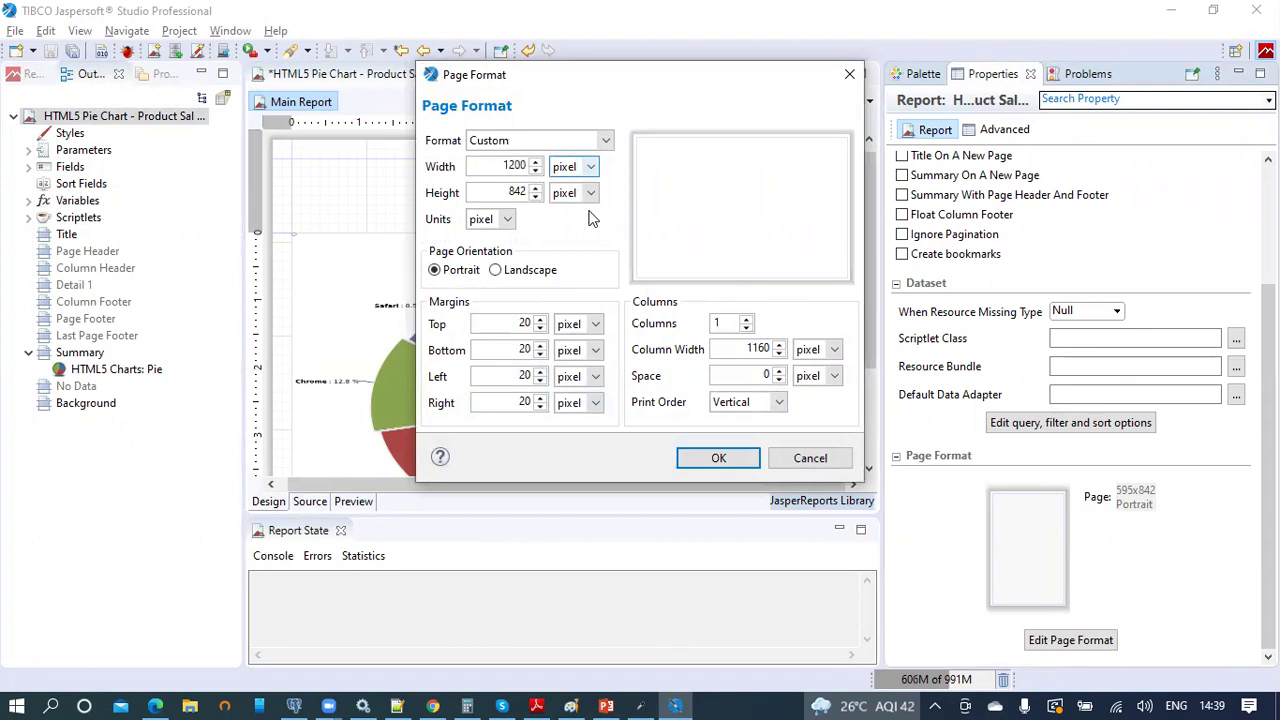
left_click(708, 458)
scroll(700, 300, "down", 2)
left_click(686, 298)
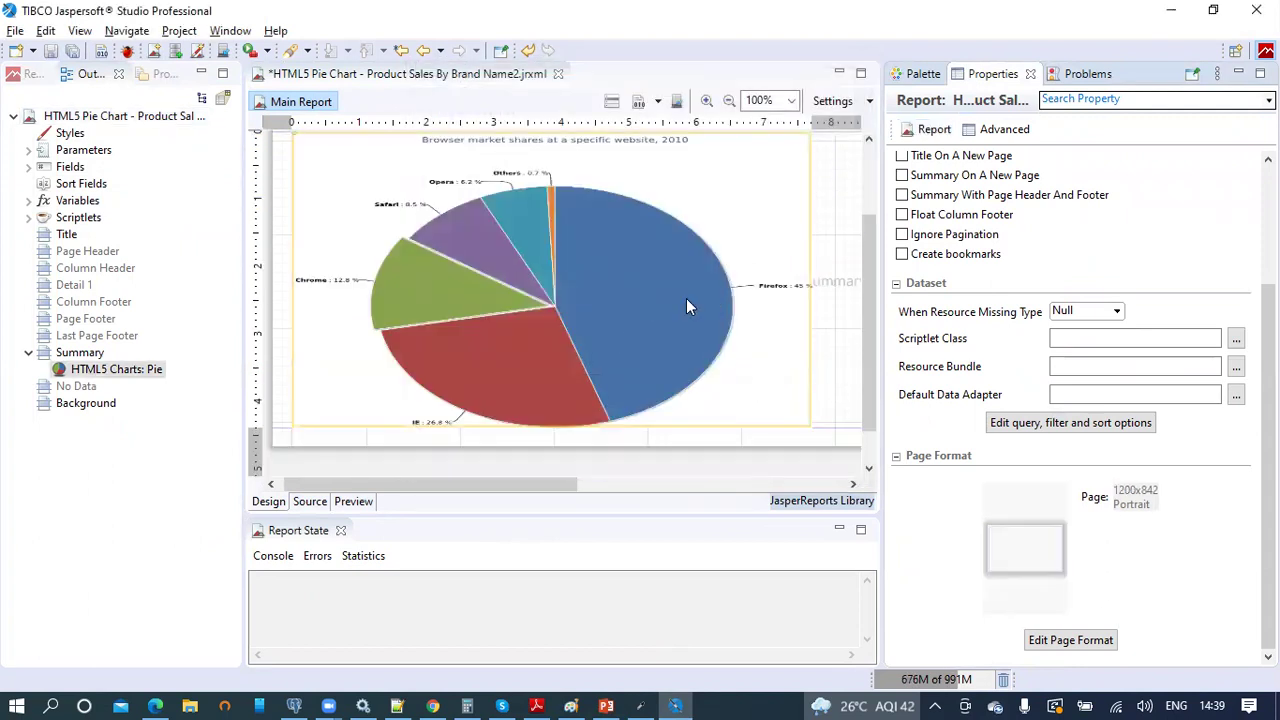
right_click(723, 296)
left_click(800, 262)
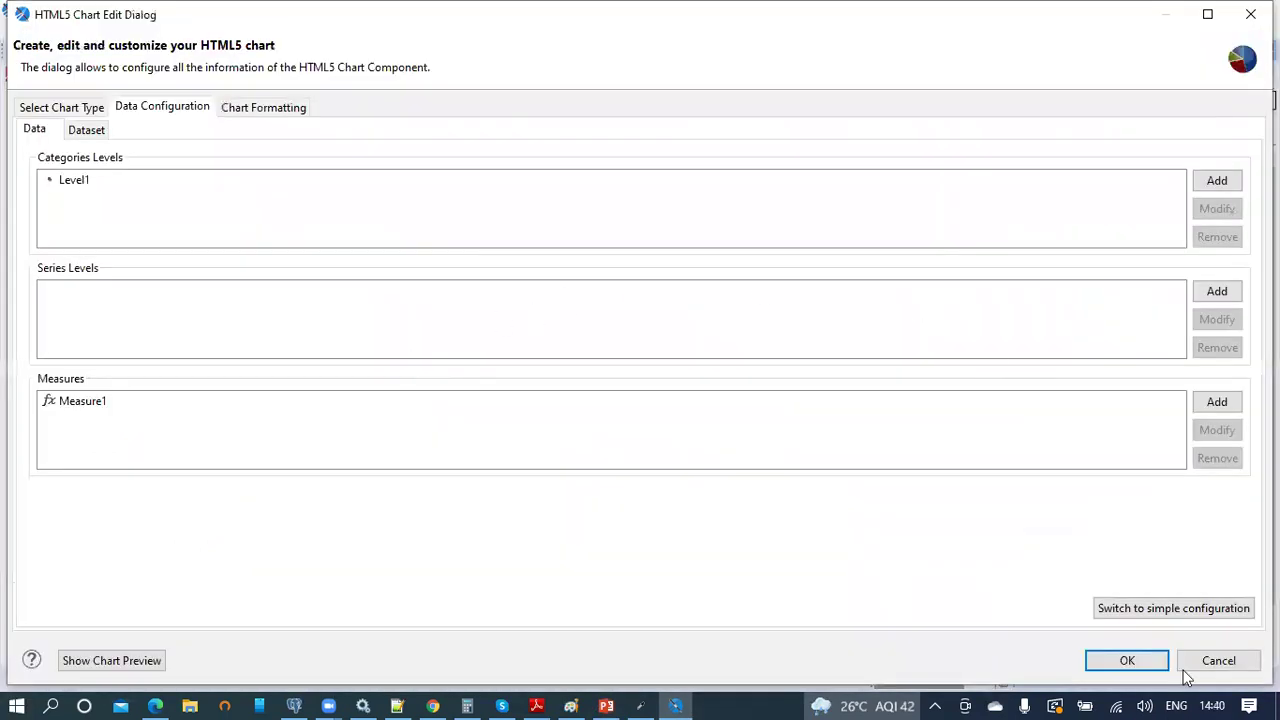
left_click(1222, 660)
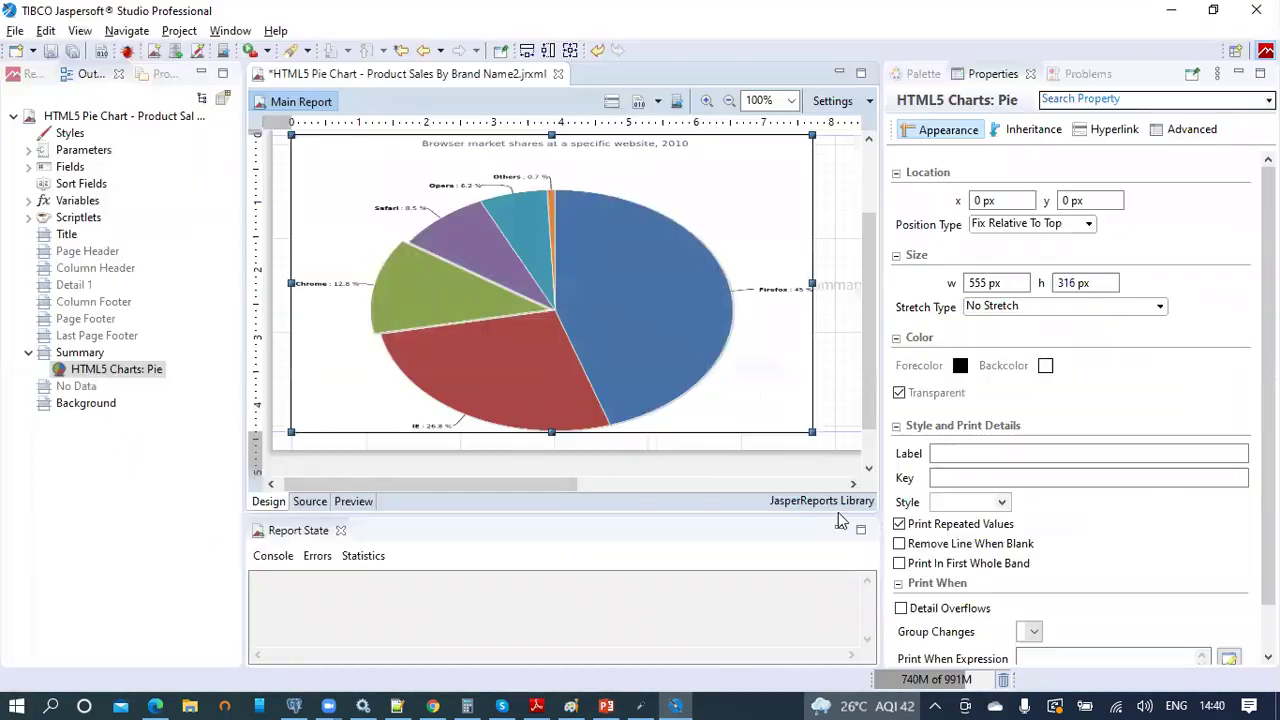
- Copy the pie chart, enlarge the Summary band to 376 px and stretch the chart vertically to fill it
right_click(422, 380)
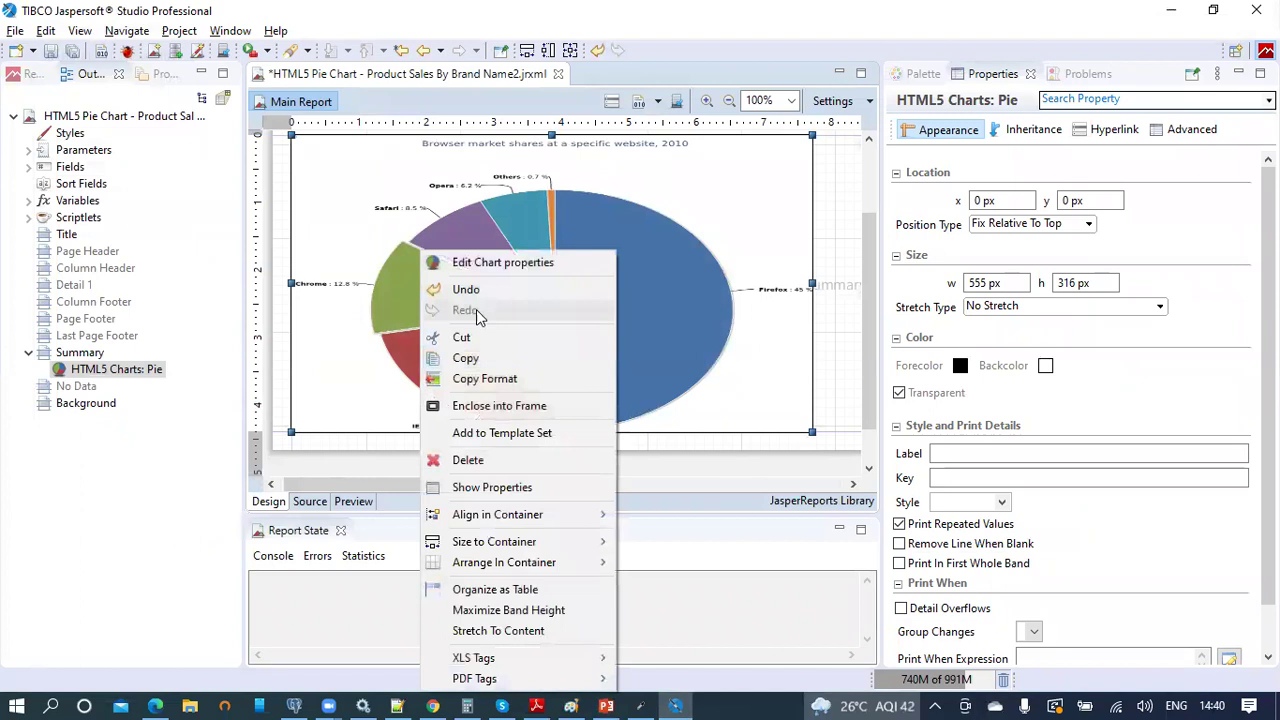
left_click(470, 358)
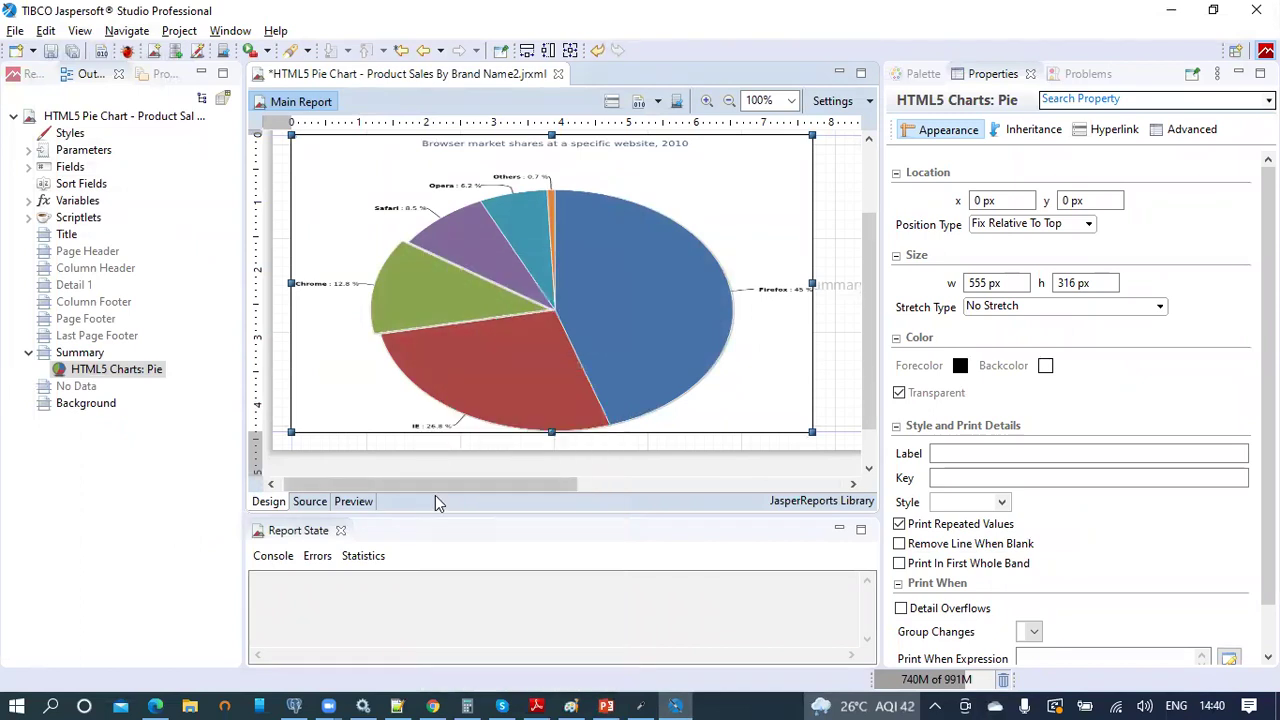
left_click_drag(284, 428, 286, 455)
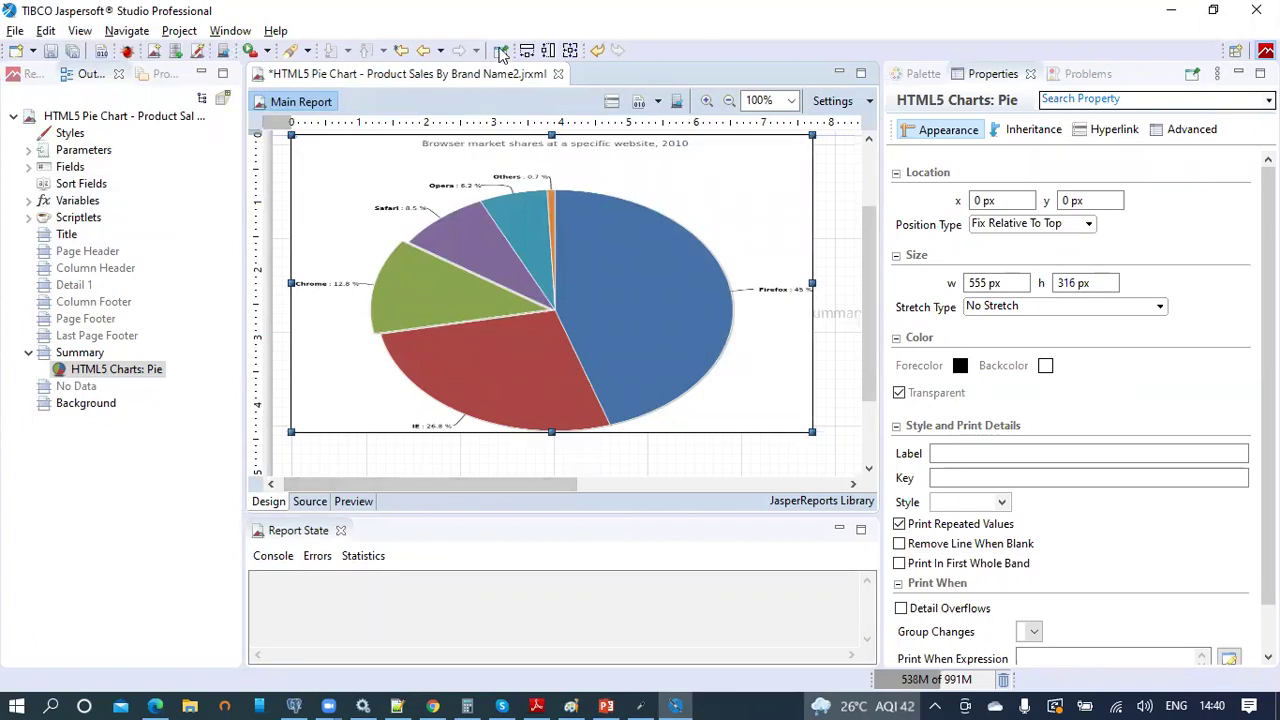
left_click(548, 50)
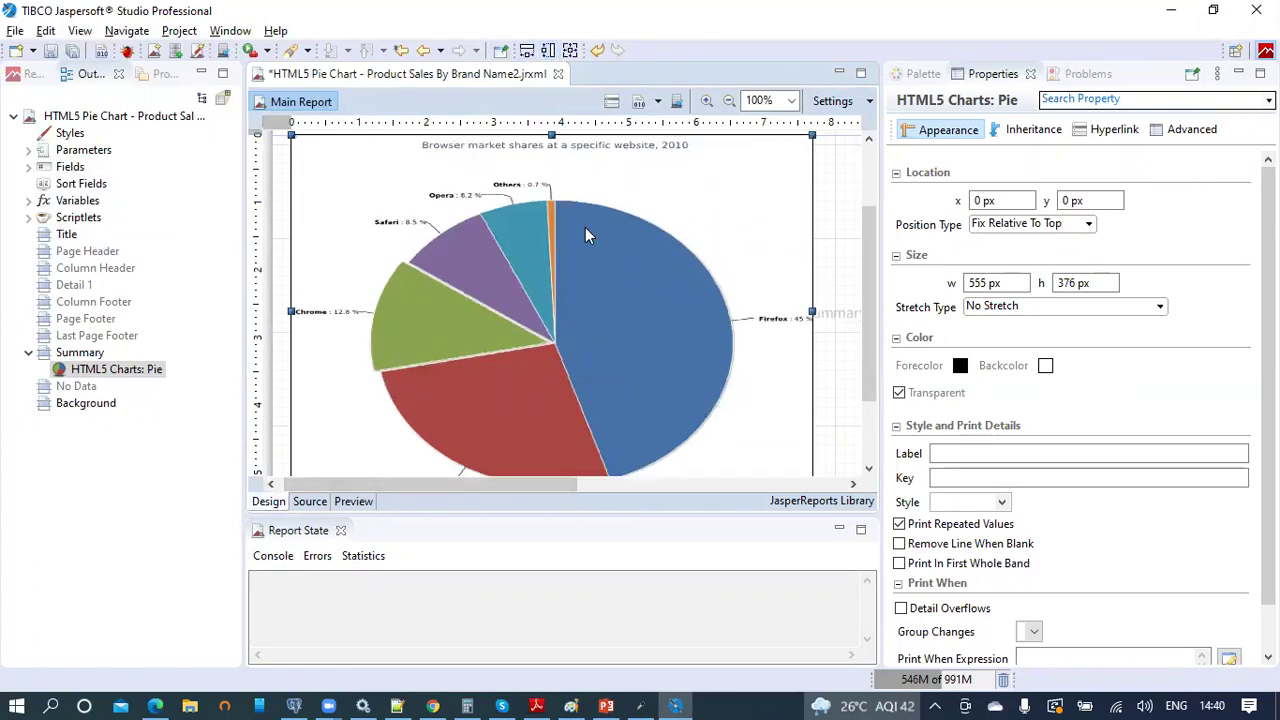
- Copy the resized pie chart and paste the duplicate into the Summary band
right_click(585, 227)
left_click(620, 334)
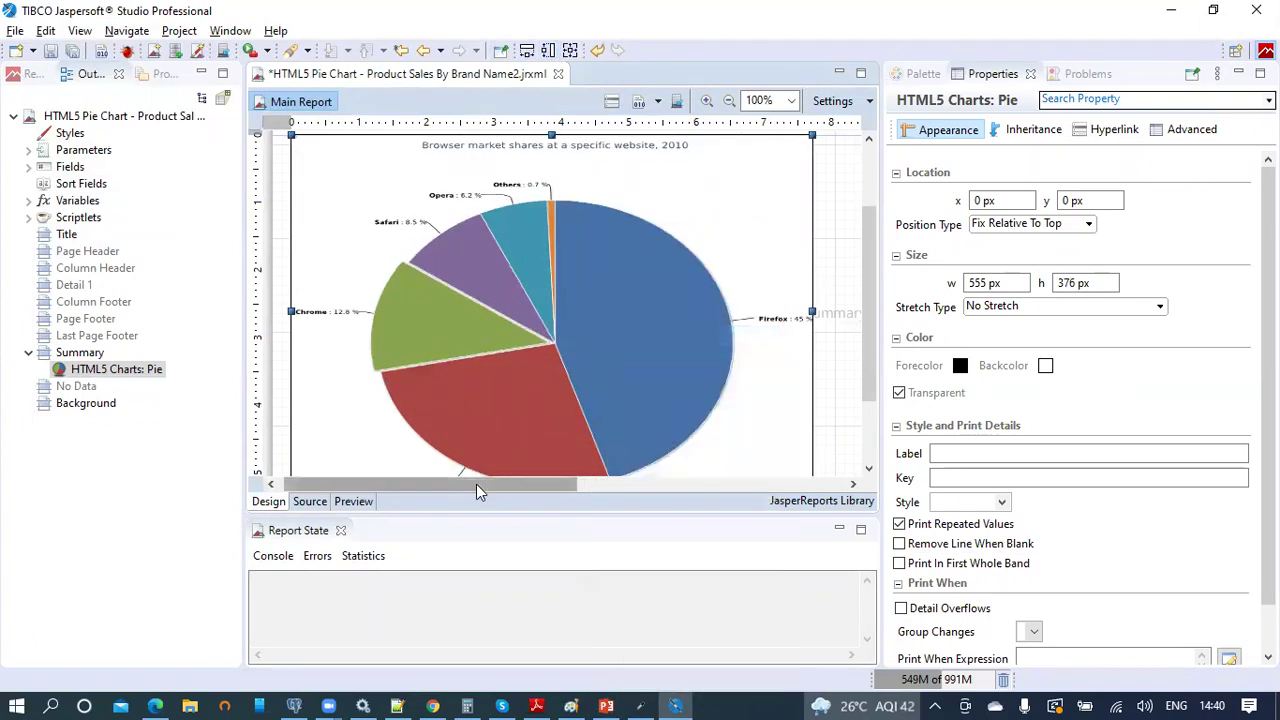
left_click_drag(476, 490, 786, 486)
left_click(666, 338)
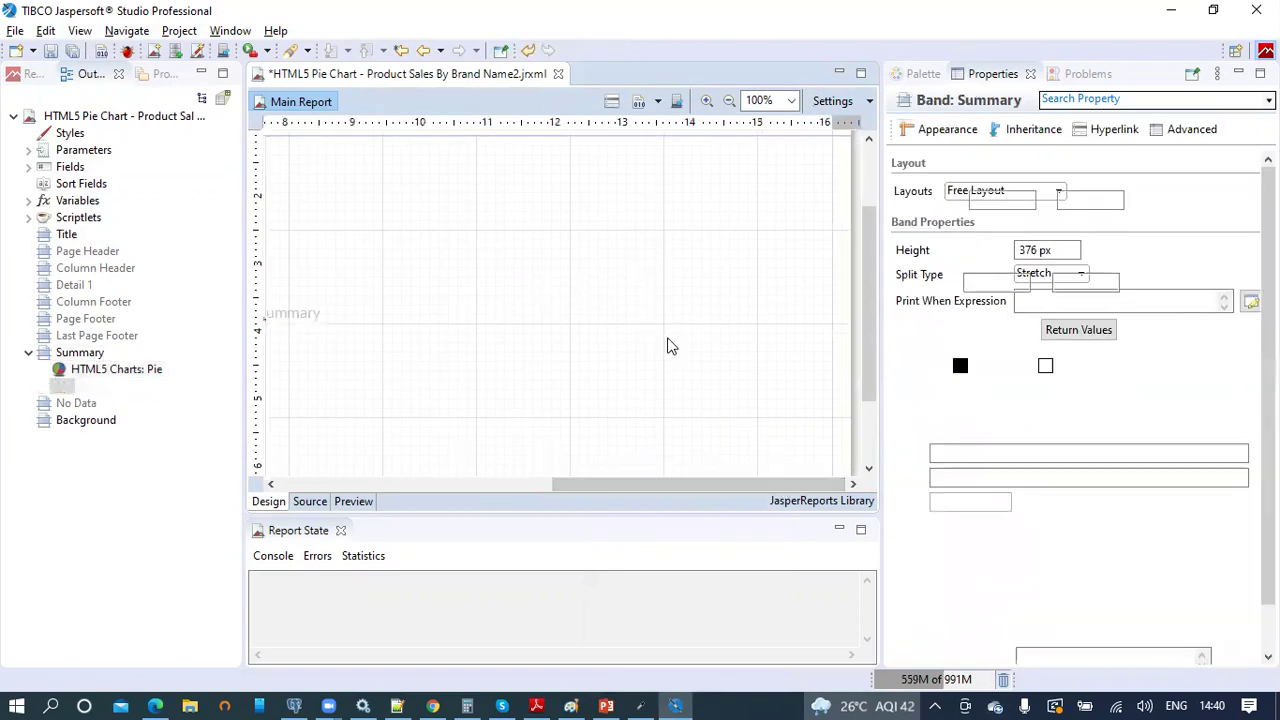
key("ctrl+v")
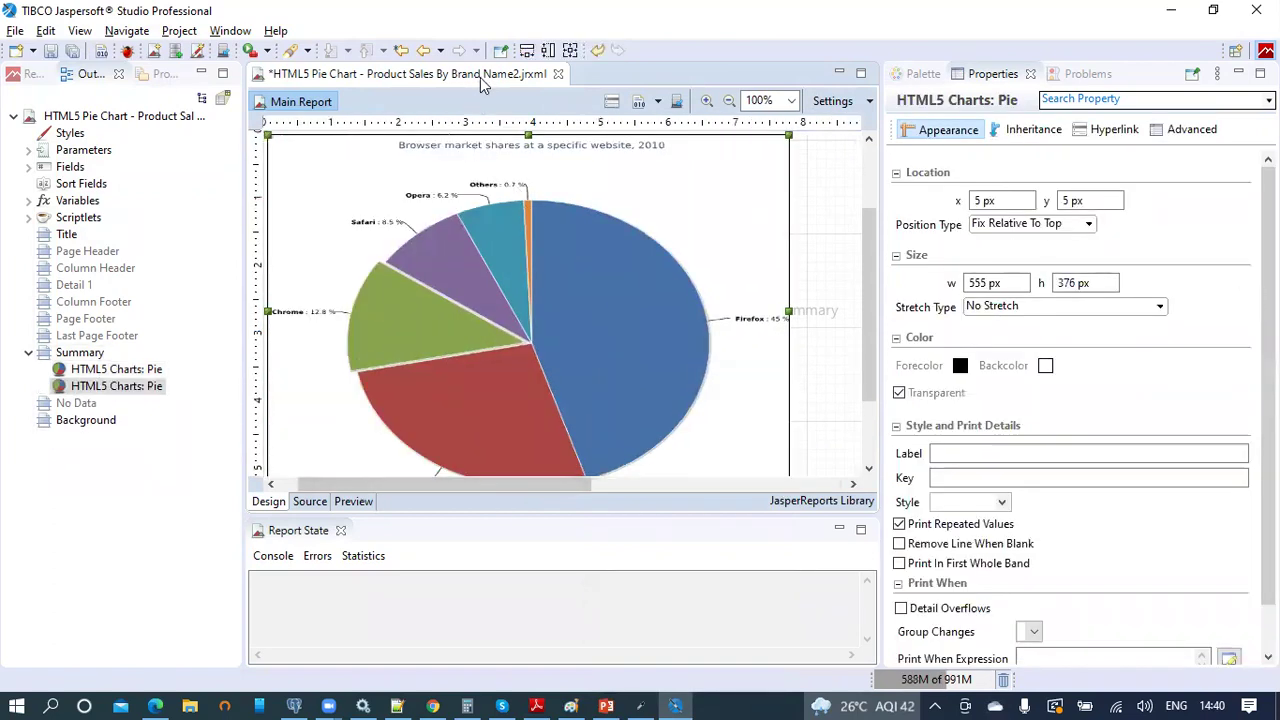
- Maximize the report editor and move the pasted pie chart to the right of the original chart
double_click(480, 78)
left_click_drag(389, 334, 937, 330)
left_click(619, 343)
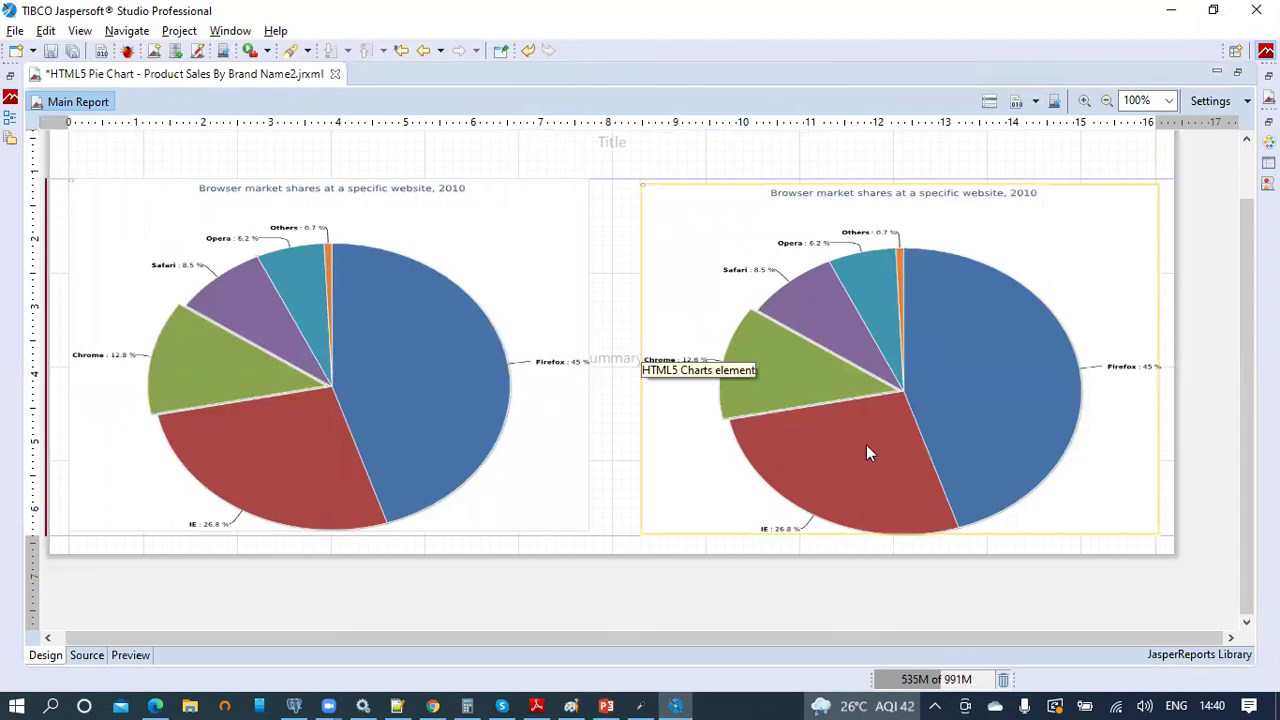
- Set the title of the right-hand pie chart to "Product Sales By Brand Name" in its chart formatting
right_click(843, 328)
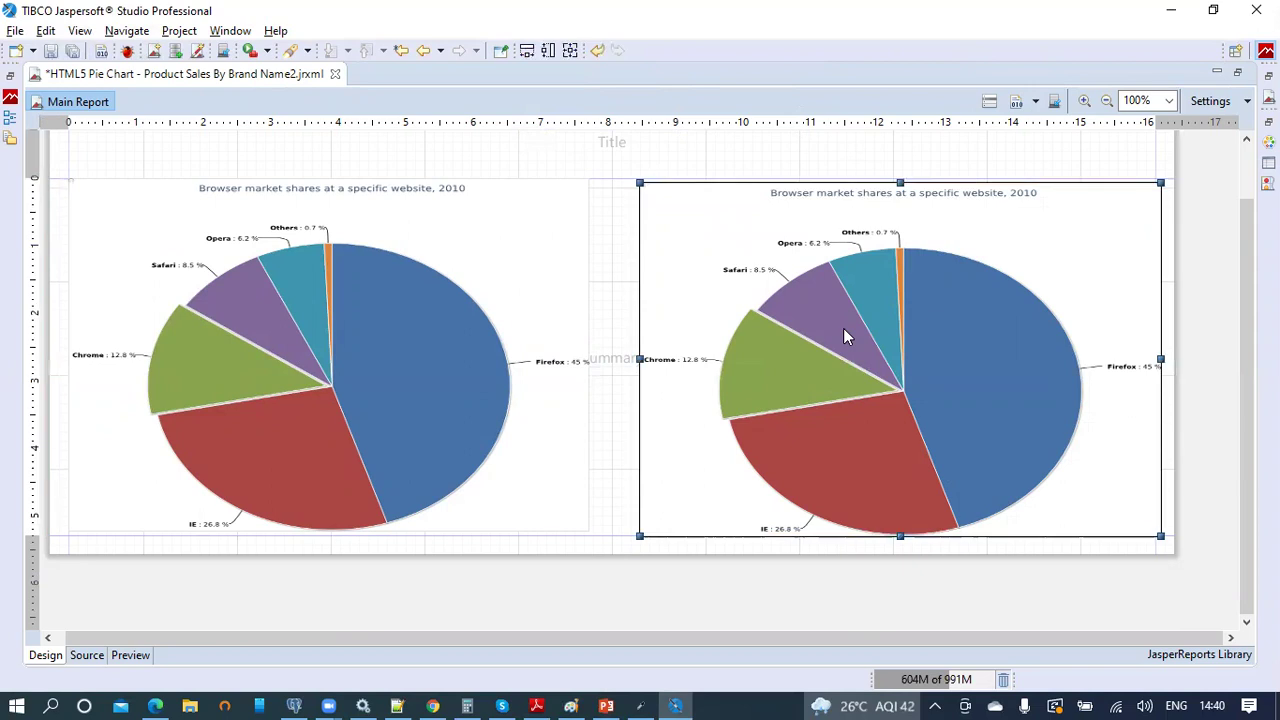
left_click(906, 222)
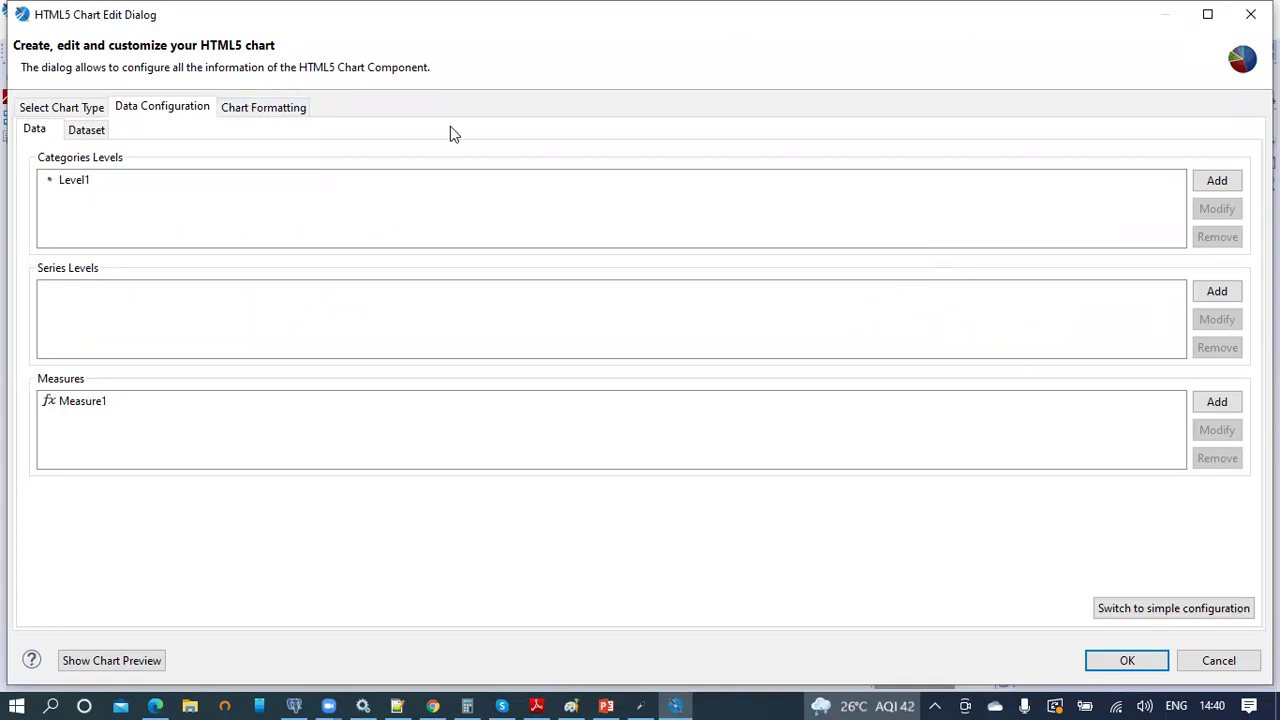
left_click(268, 116)
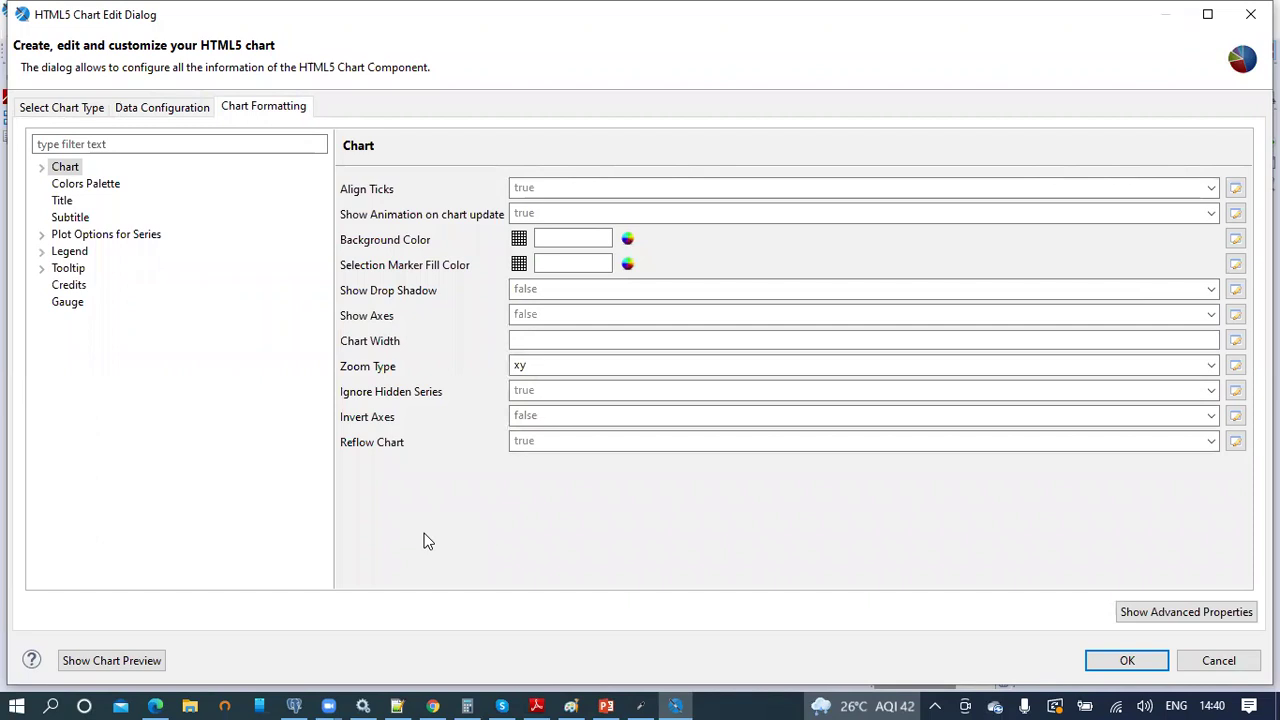
left_click(62, 200)
left_click(533, 183)
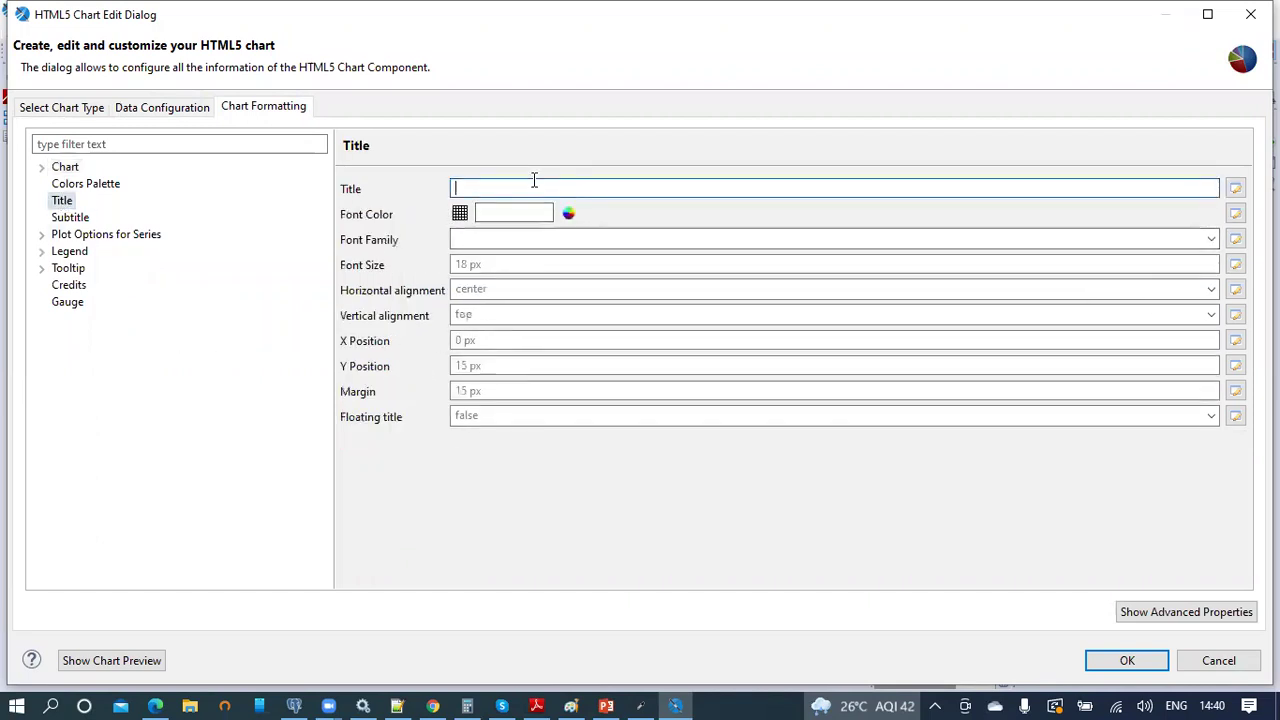
type("Product Sales By Brand Name")
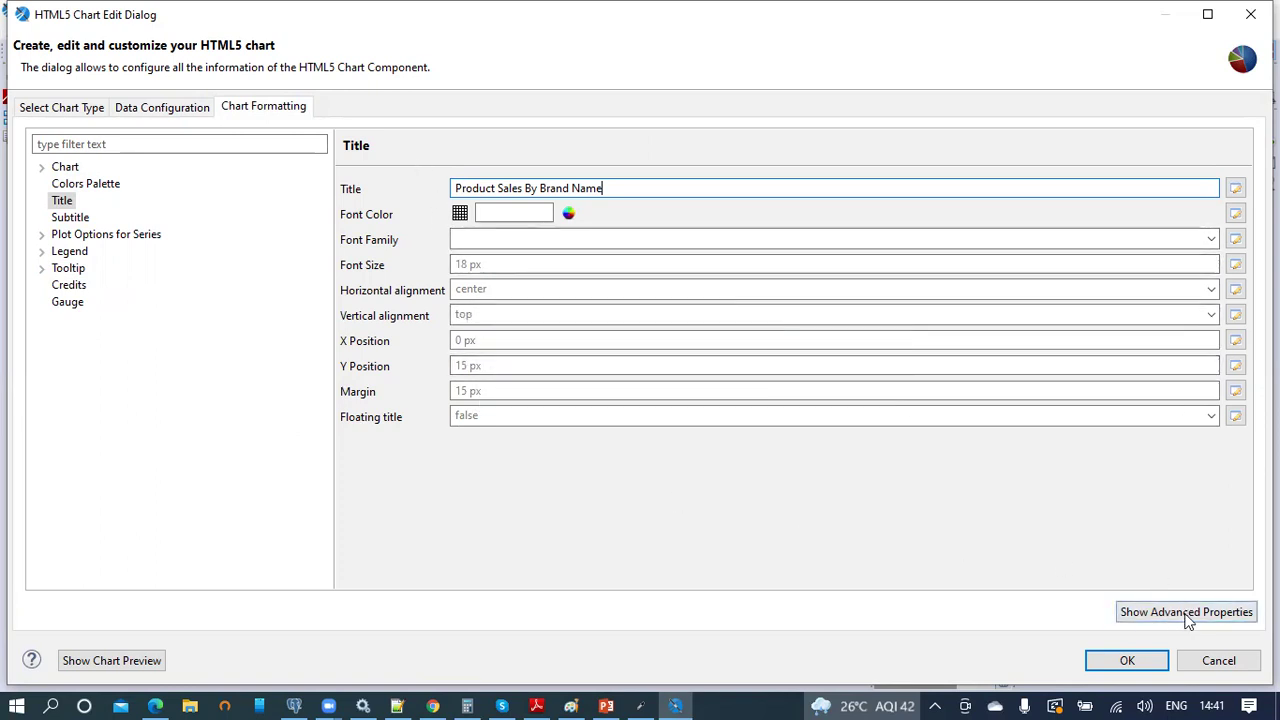
- Review the right-hand chart's advanced formatting properties, chart type choices and data configuration
left_click(1238, 620)
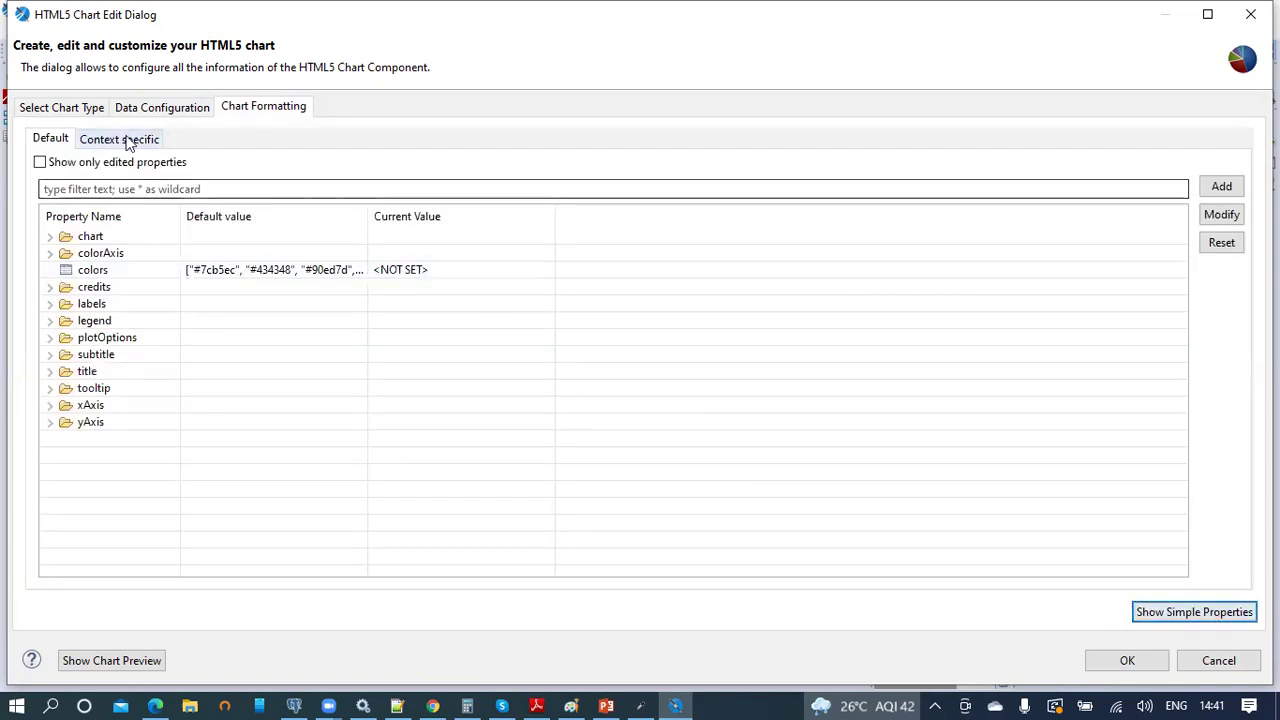
left_click(62, 107)
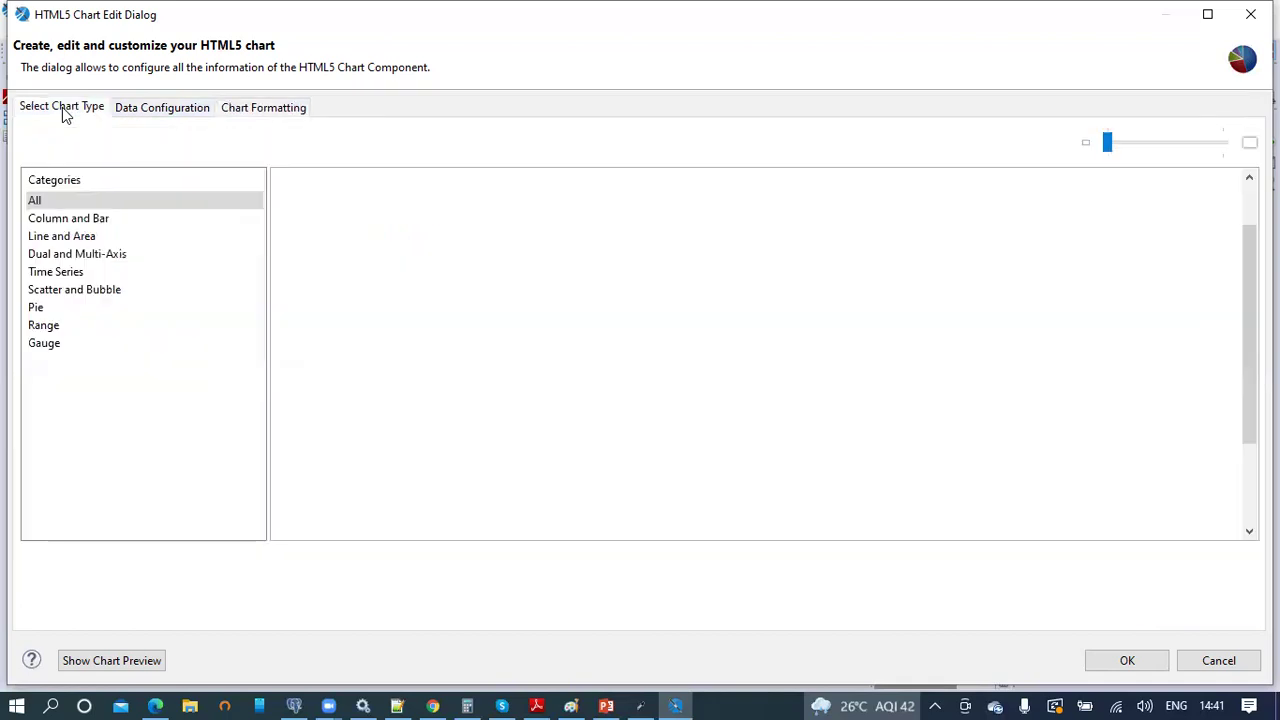
left_click(162, 110)
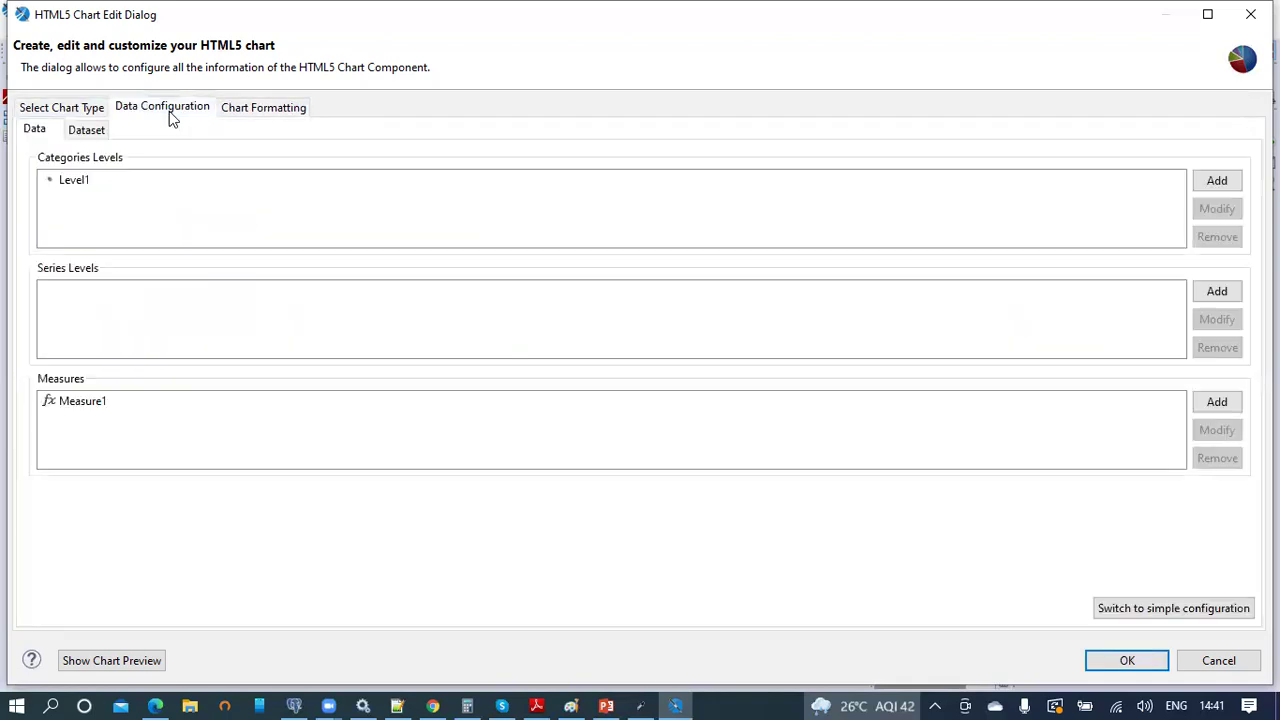
left_click(253, 110)
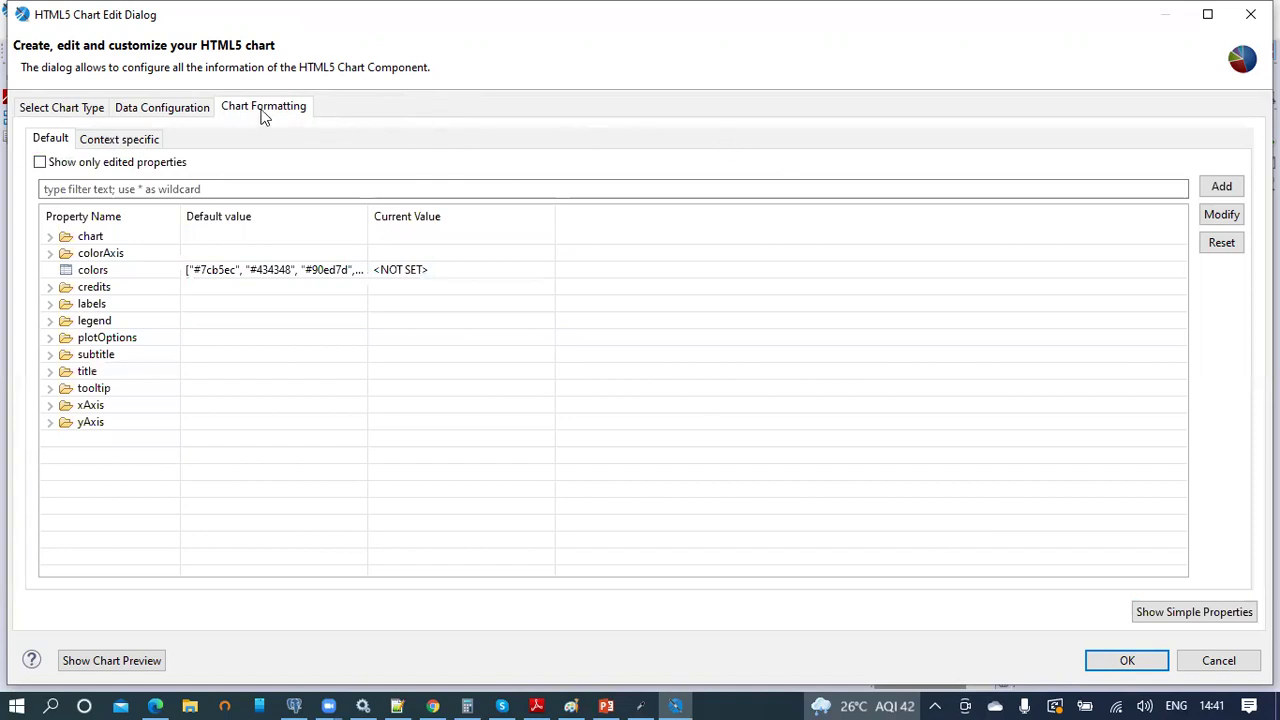
- Check the context-specific formatting properties, and review the dataLabels slide of the pie chart presentation in PowerPoint
left_click(116, 143)
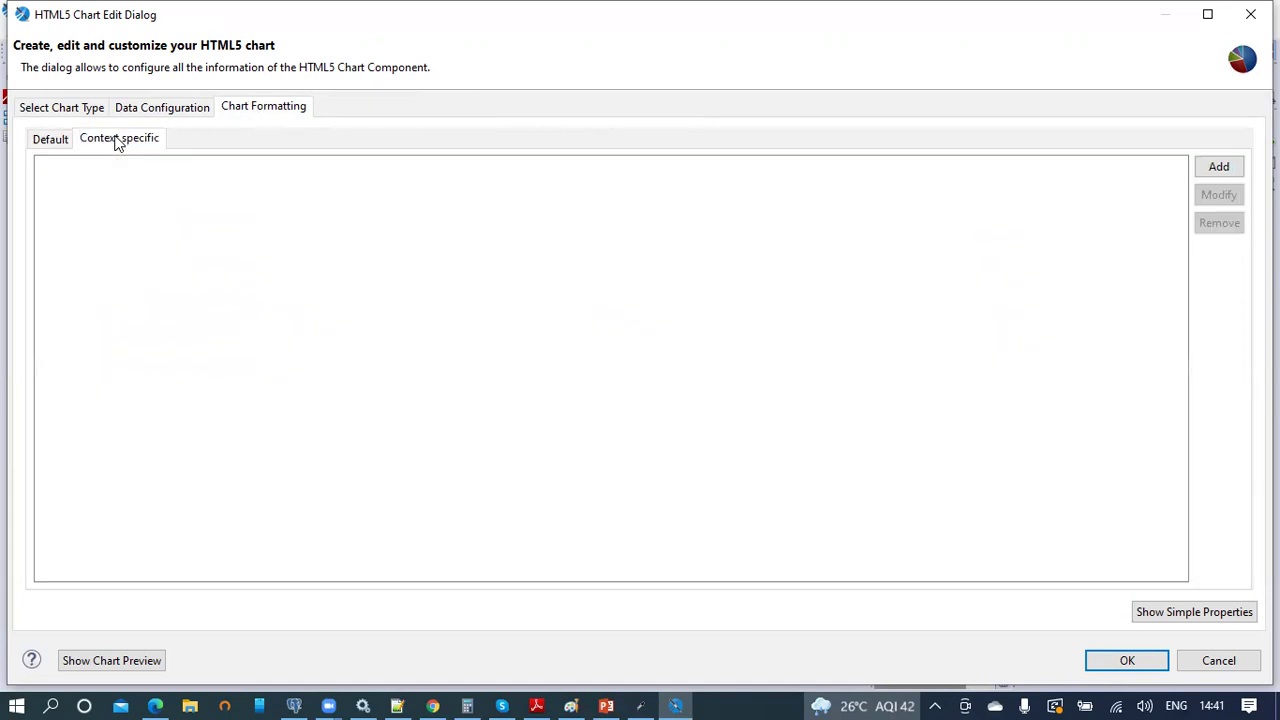
left_click(60, 141)
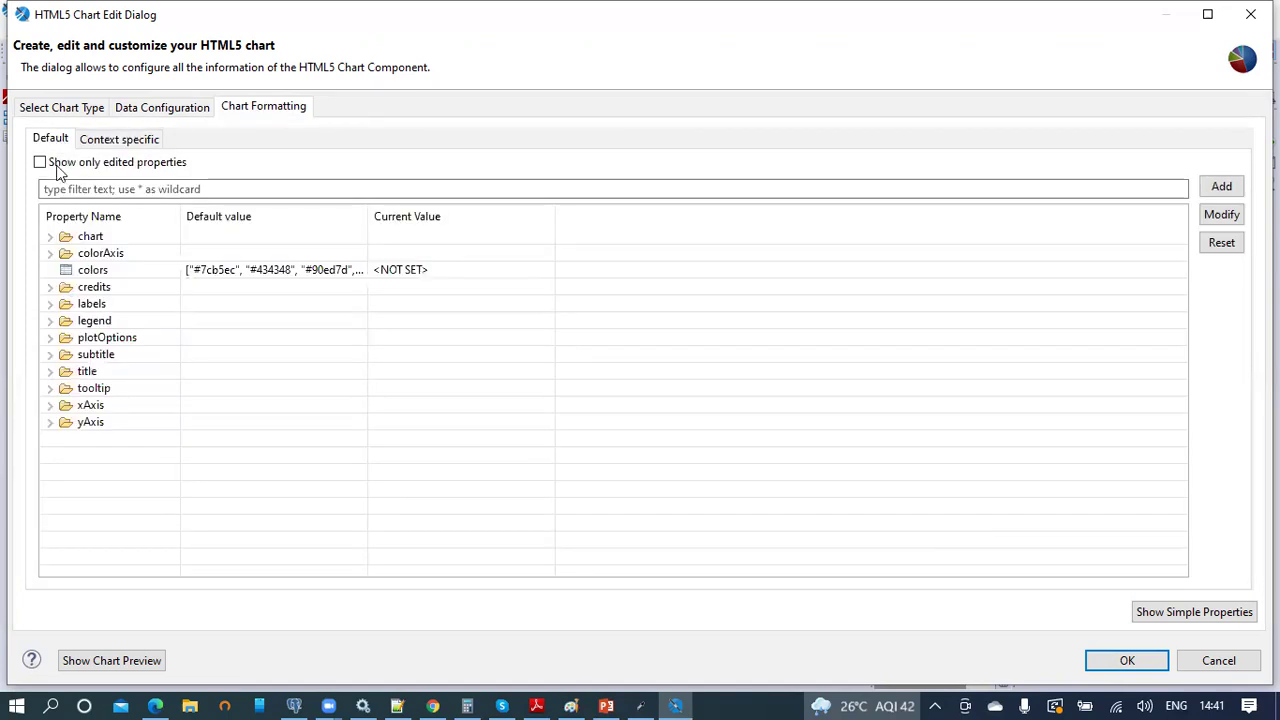
left_click(610, 700)
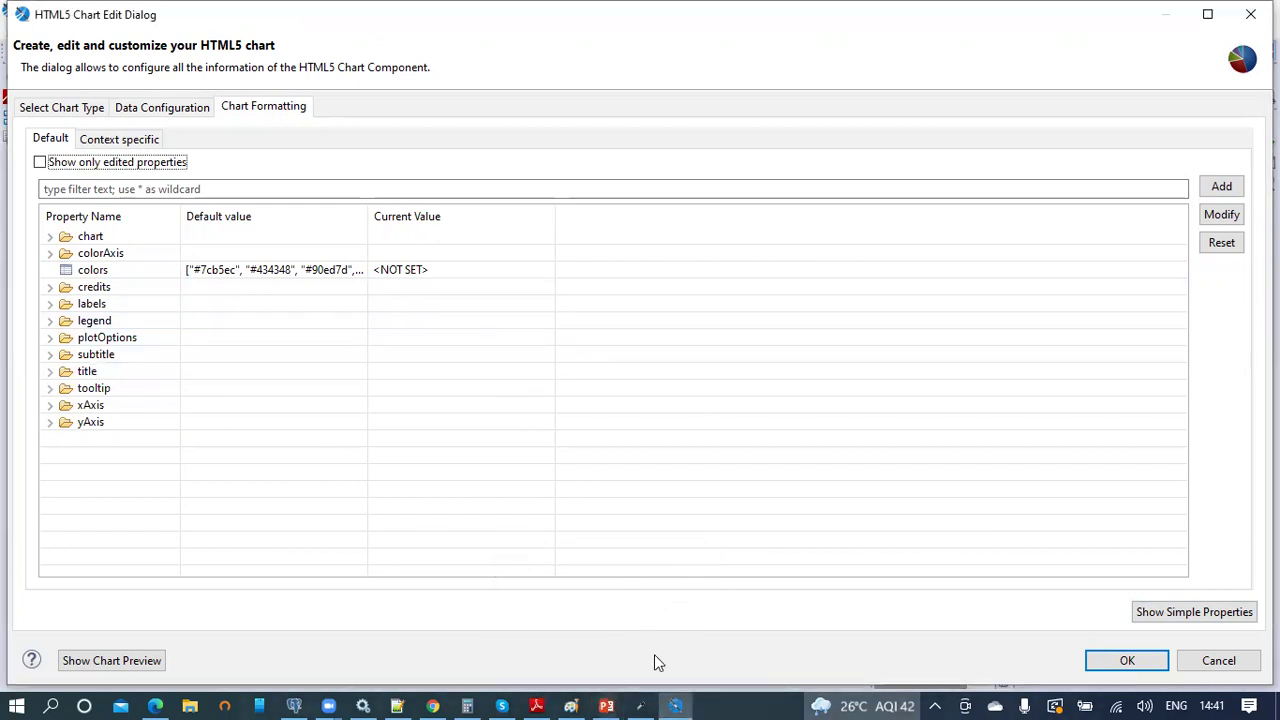
key("alt+Tab")
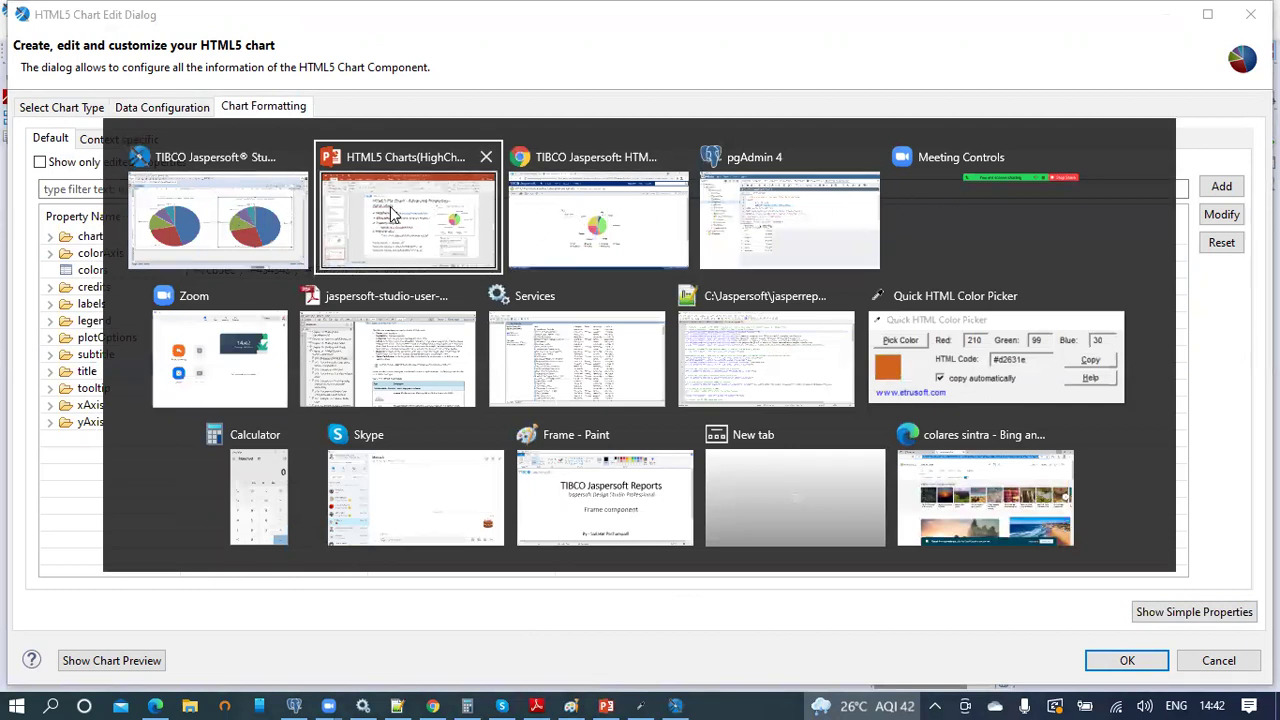
key("Return")
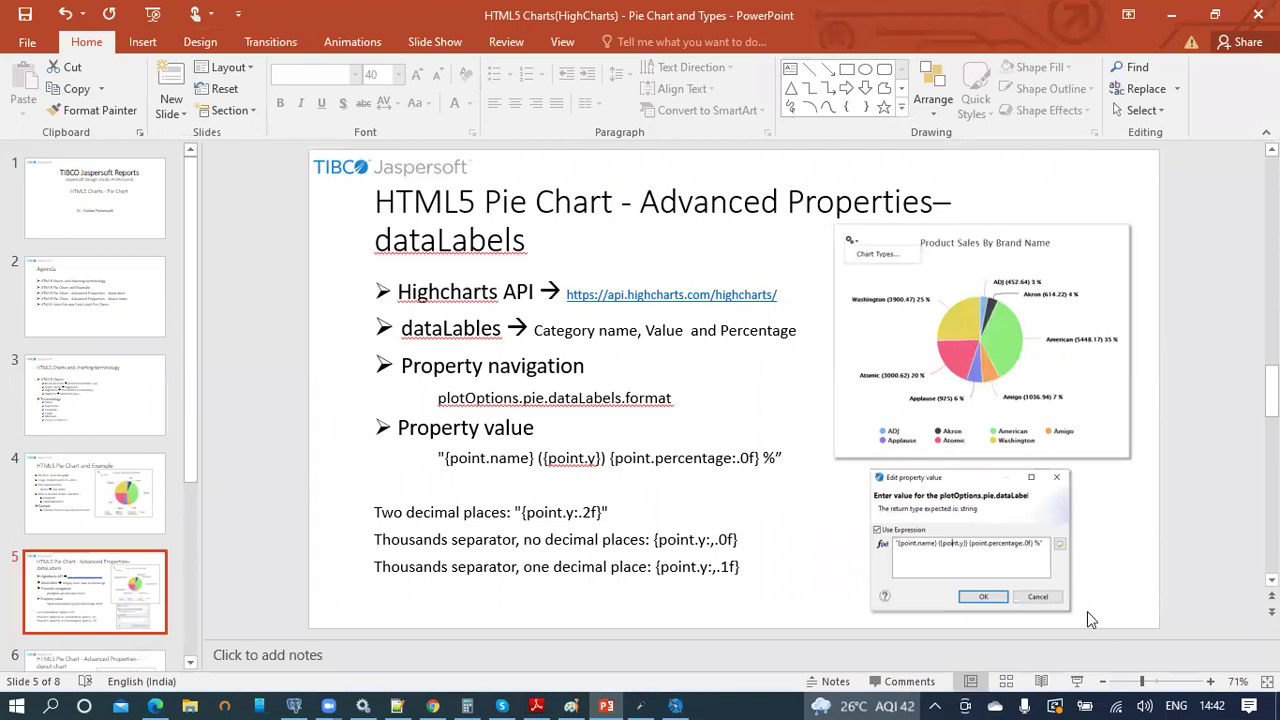
left_click(1077, 681)
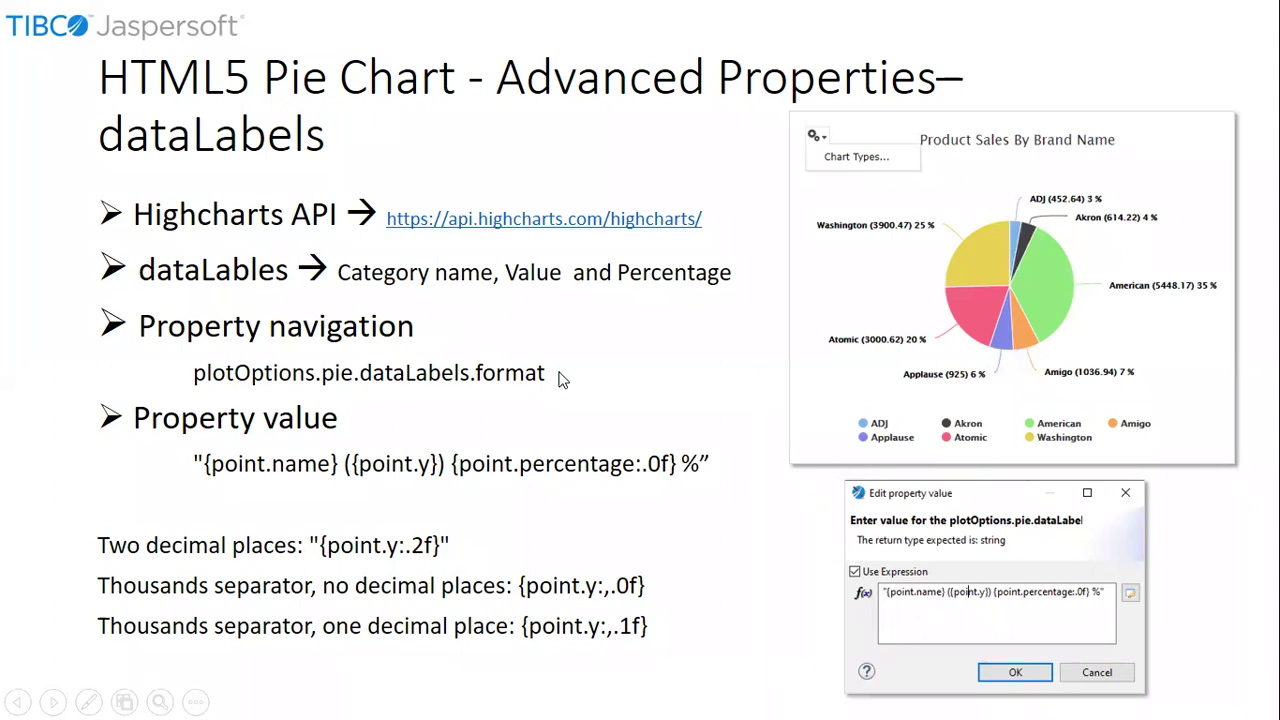
key("Escape")
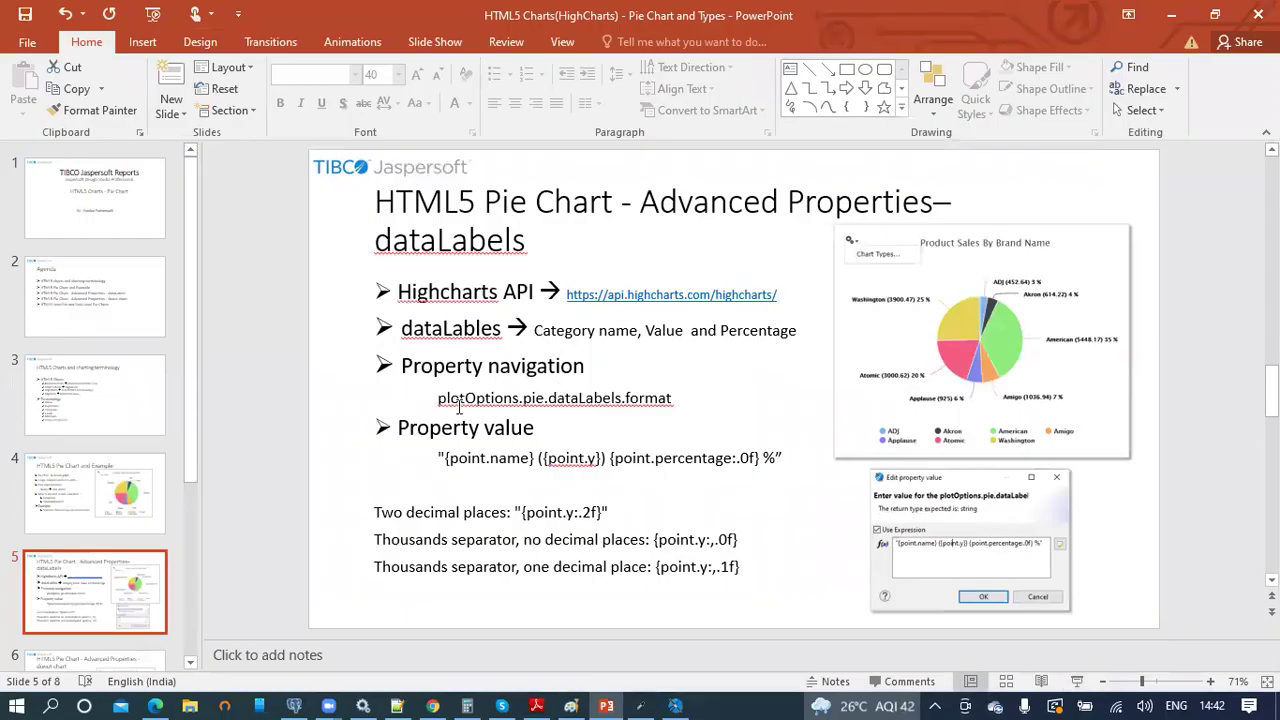
- Return to the HTML5 chart settings in Jaspersoft Studio and expand the plotOptions > pie > dataLabels properties
left_click(678, 704)
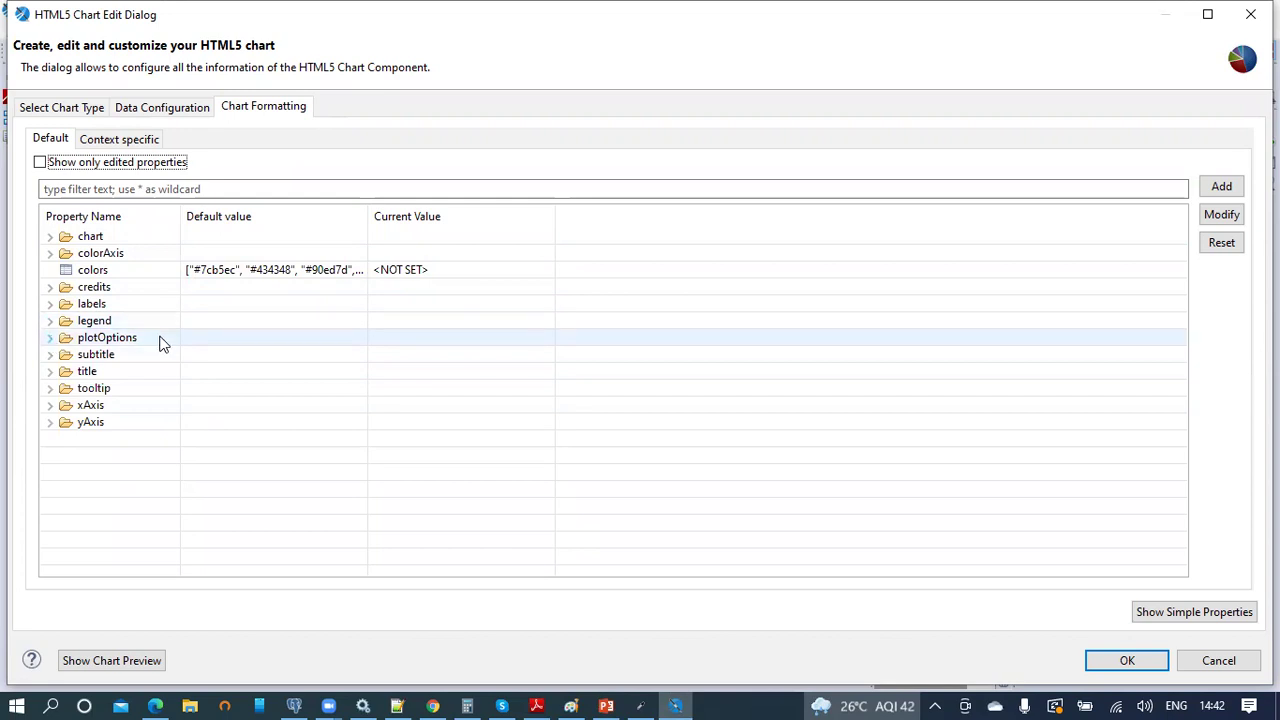
left_click(51, 338)
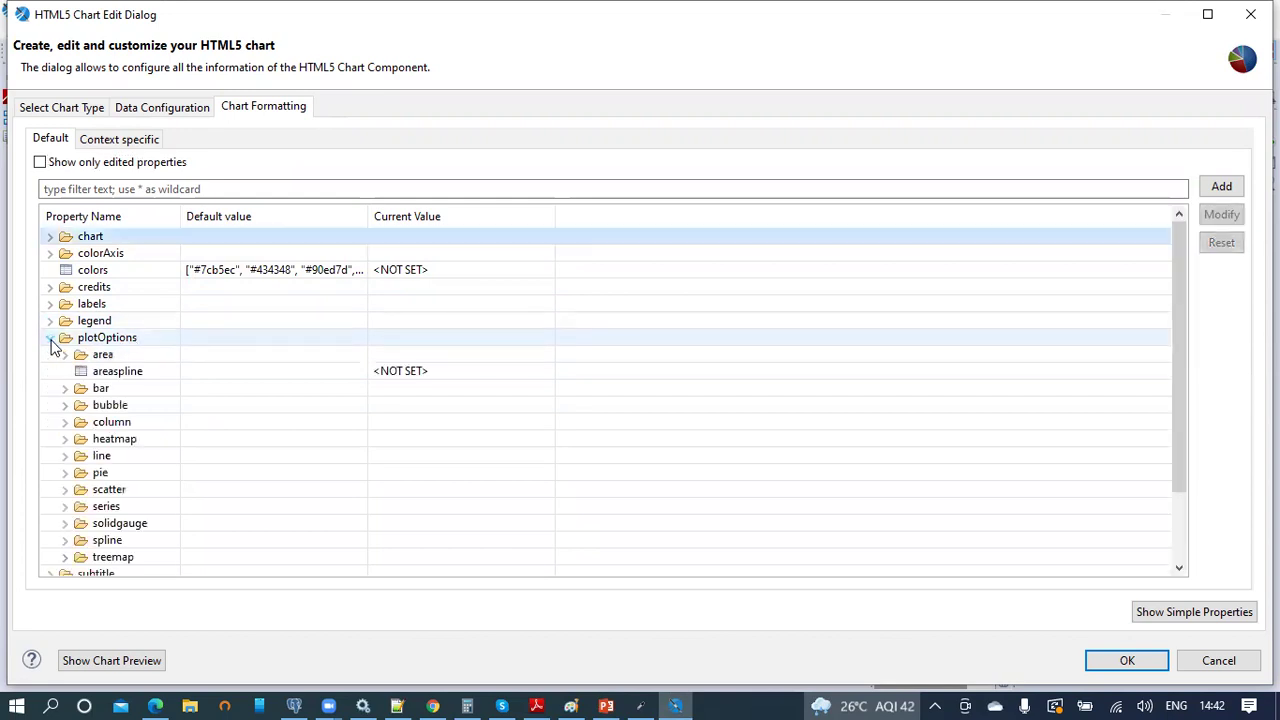
left_click(66, 475)
scroll(155, 386, "down", 4)
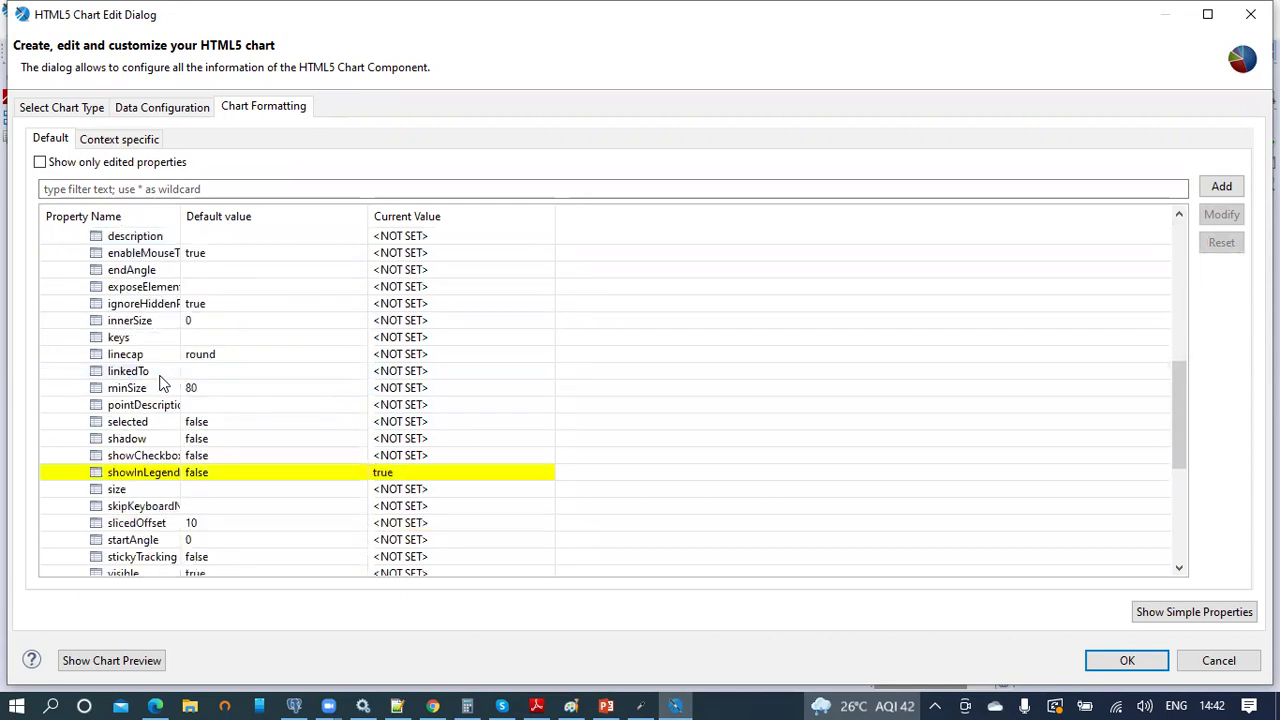
mouse_move(162, 383)
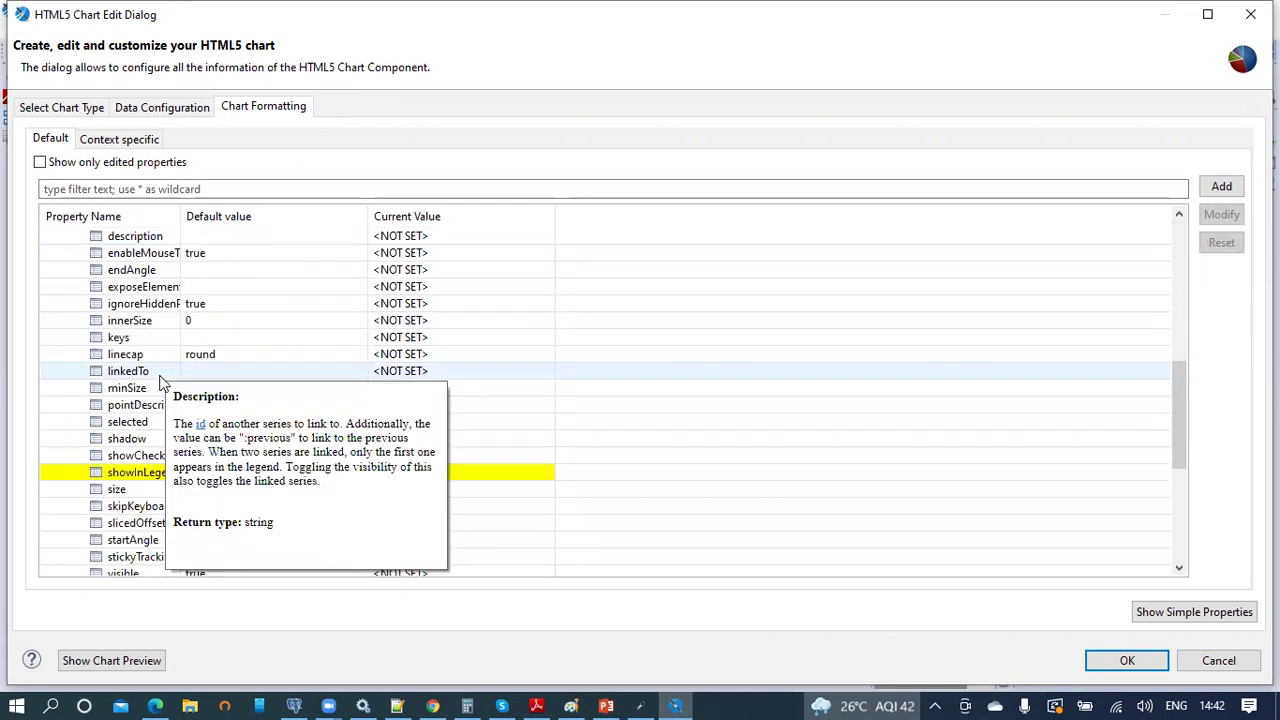
scroll(162, 383, "down", 3)
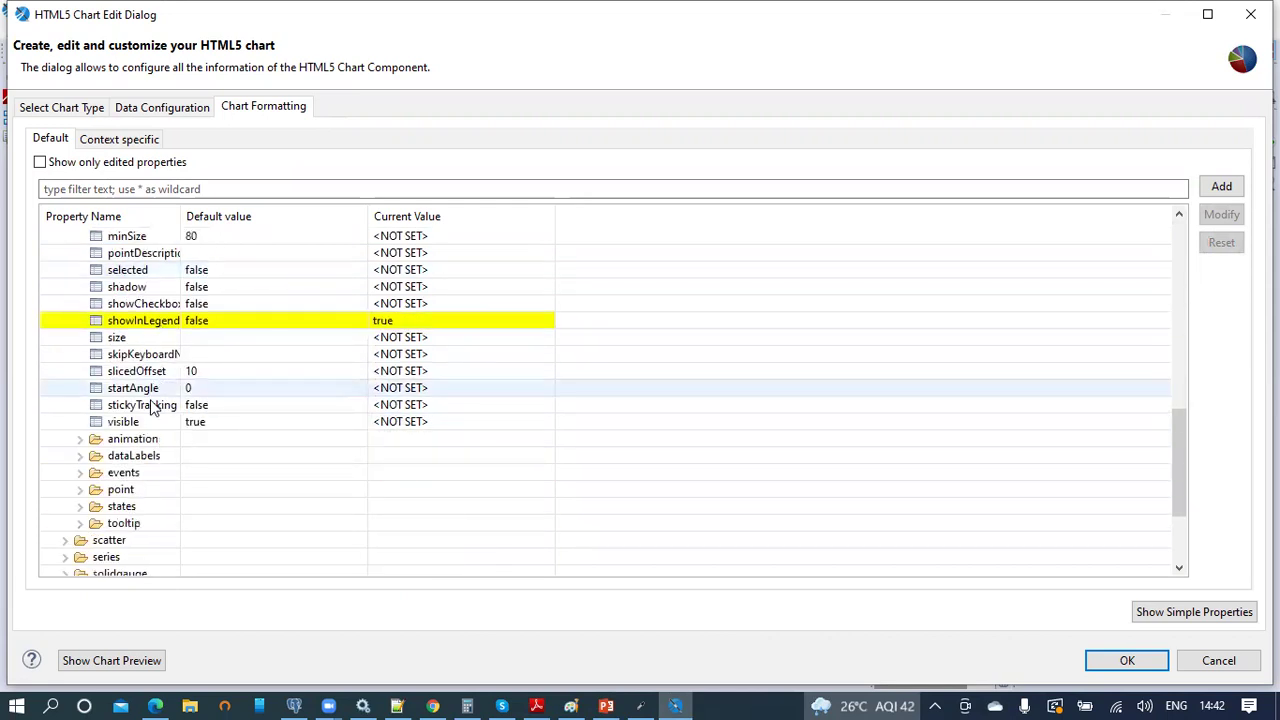
left_click(81, 456)
scroll(240, 385, "down", 3)
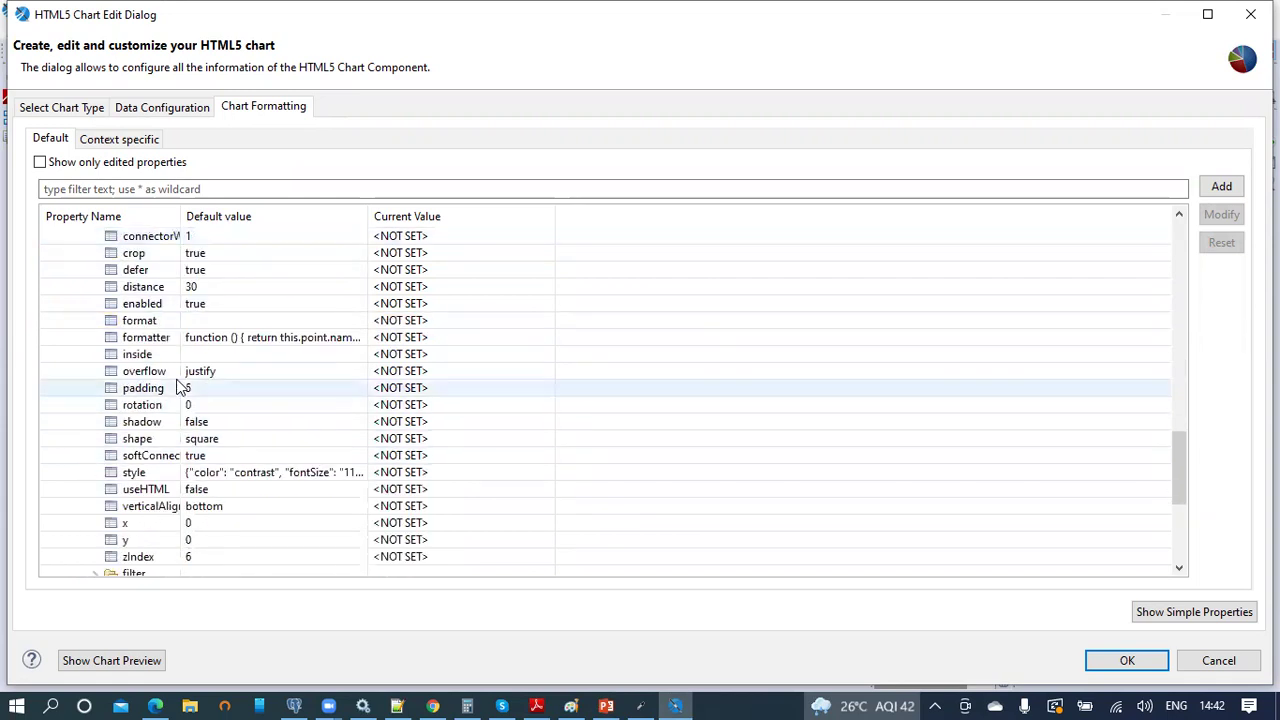
- Compare the format and formatter properties under dataLabels and select the format property
left_click(164, 322)
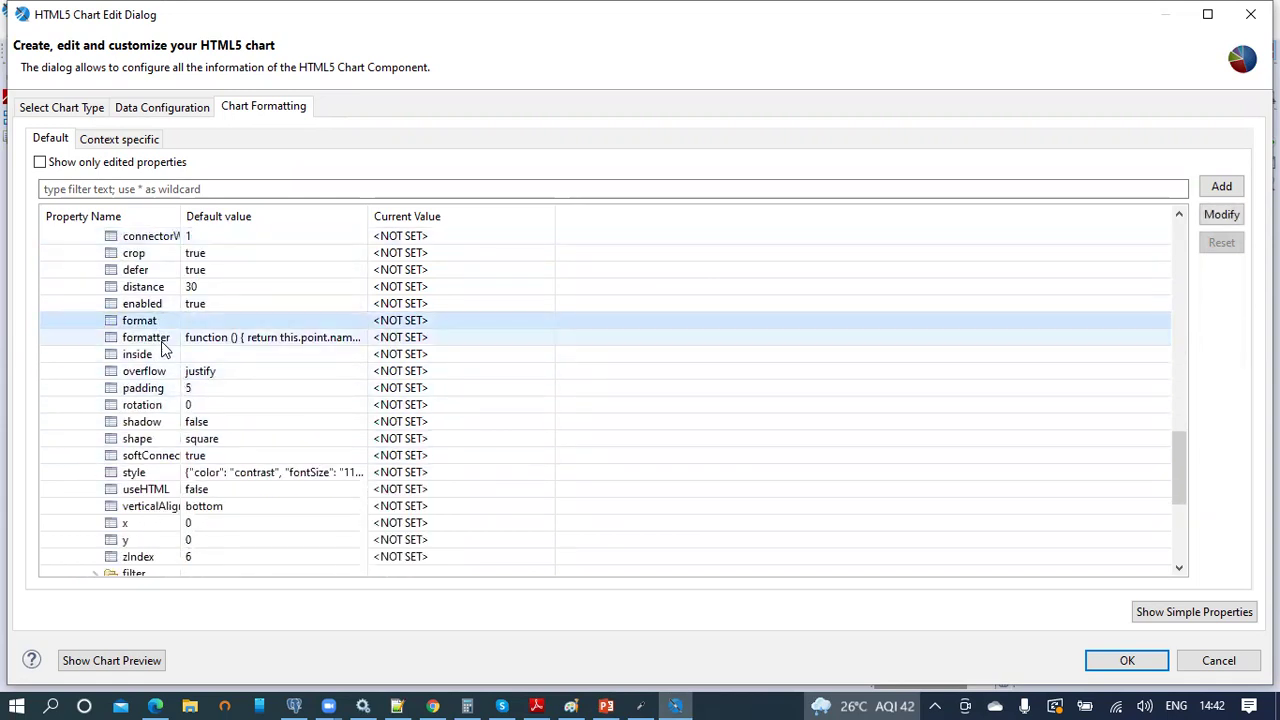
left_click(163, 343)
left_click(164, 322)
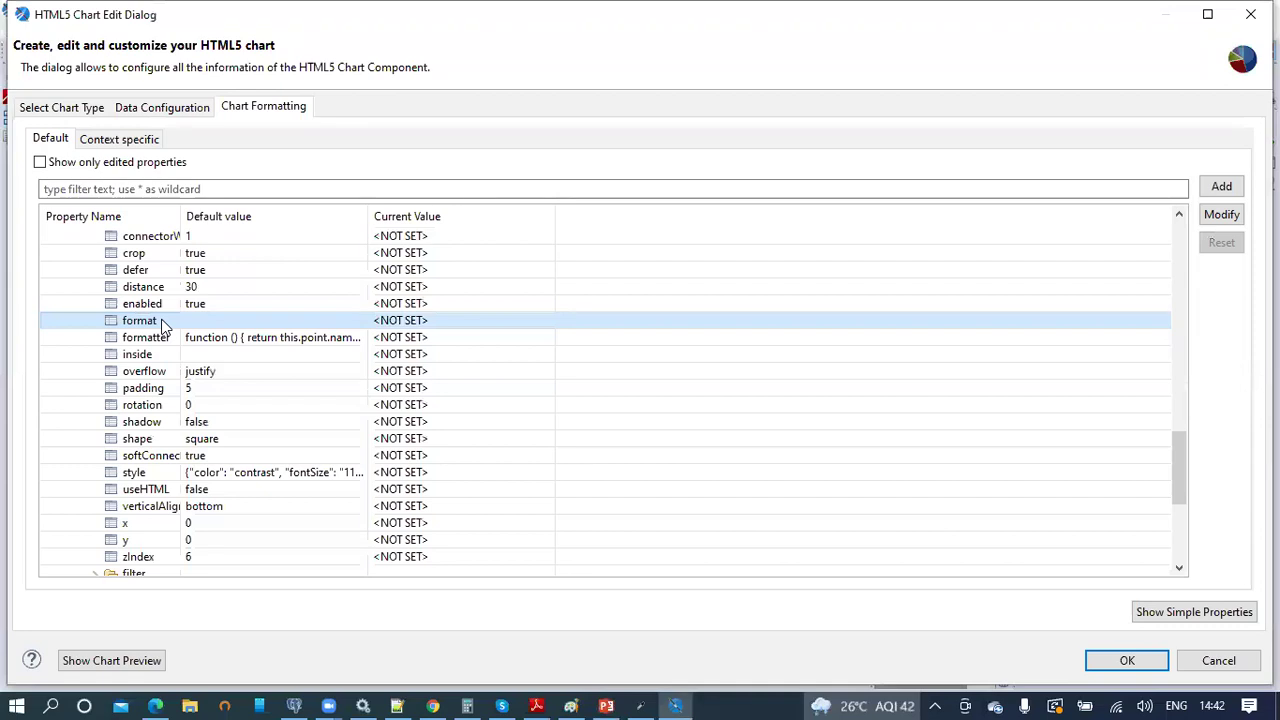
left_click(165, 338)
left_click(166, 327)
left_click(168, 343)
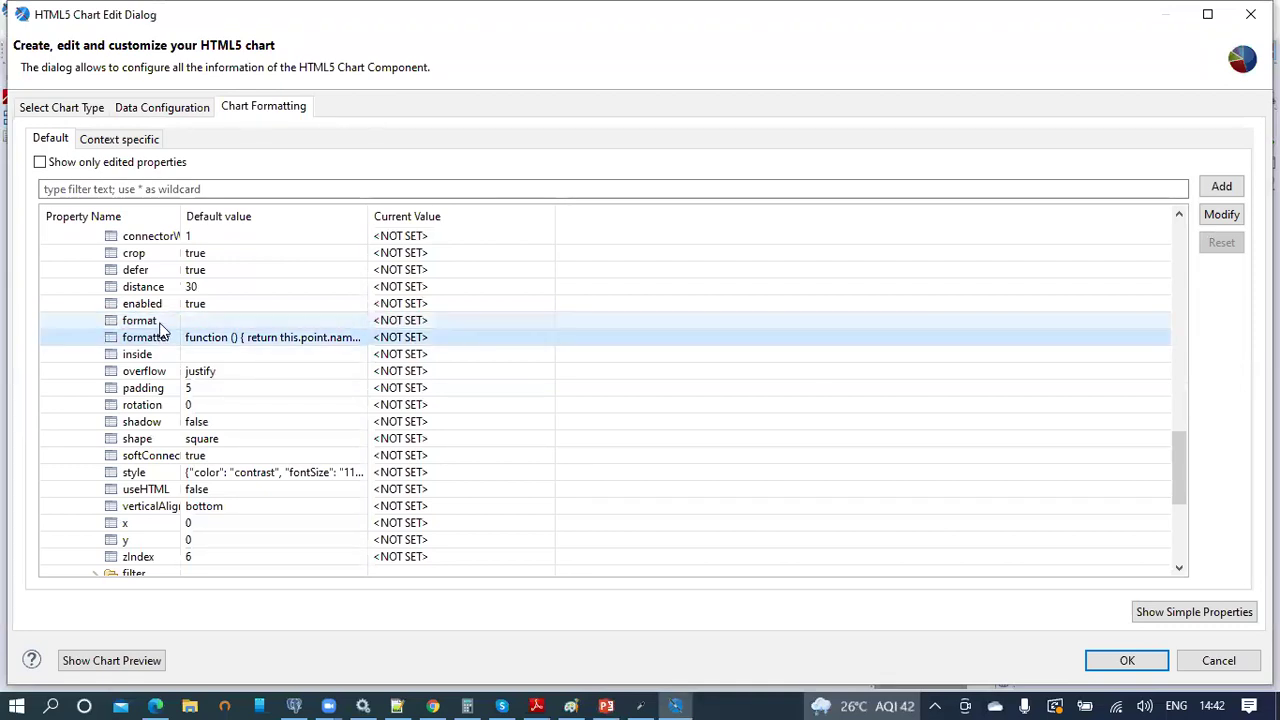
left_click(161, 324)
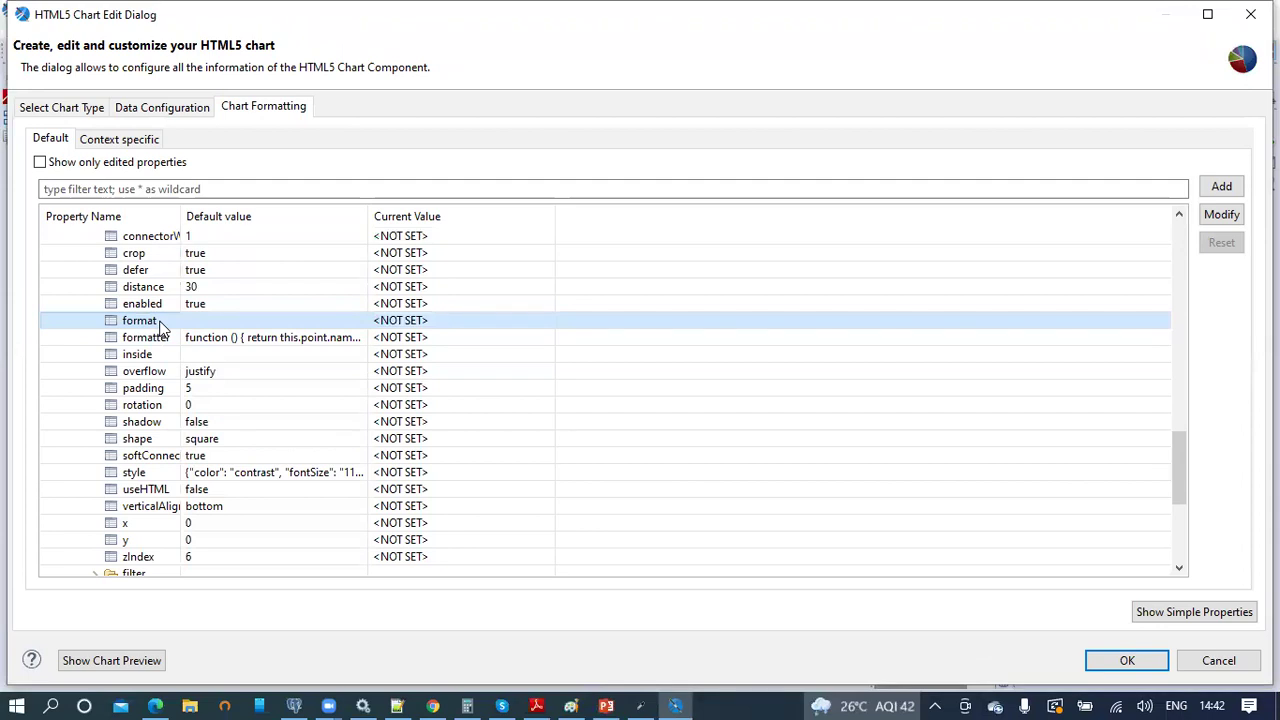
mouse_move(159, 323)
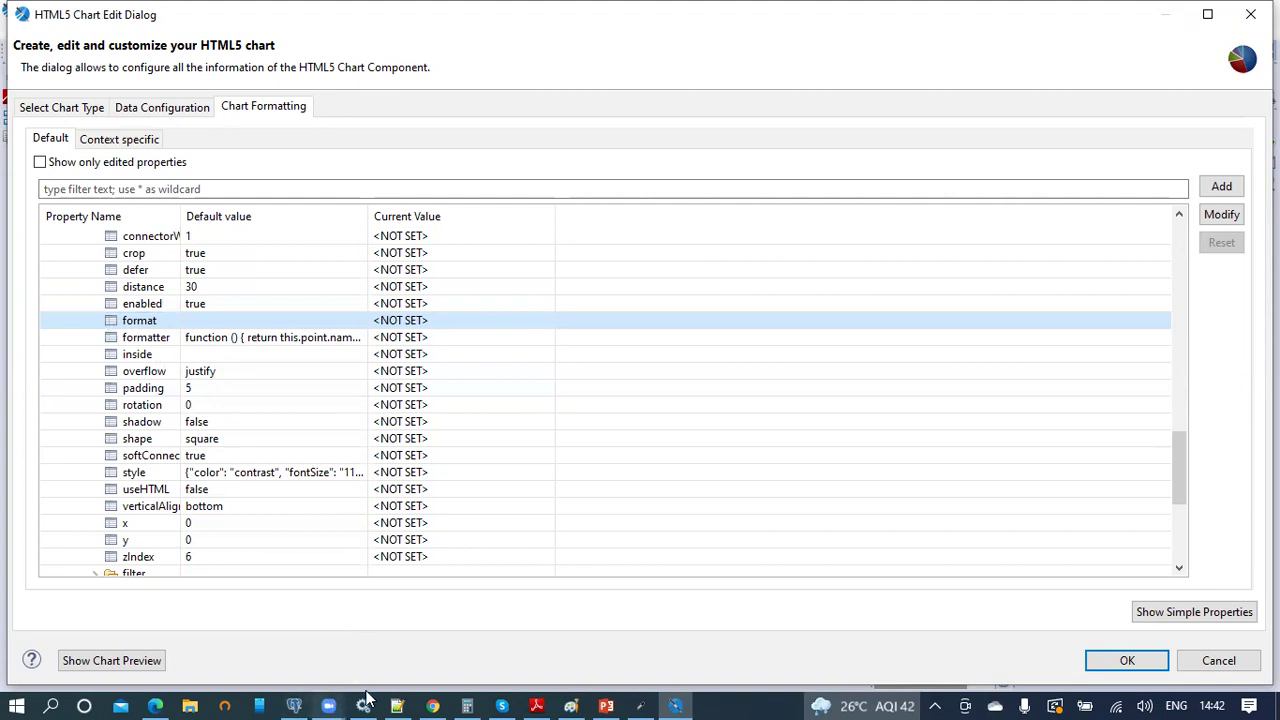
- Copy the property value "{point.name} ({point.y}) {point.percentage:.0f} %" from the PowerPoint slide and return to Jaspersoft Studio
left_click(605, 704)
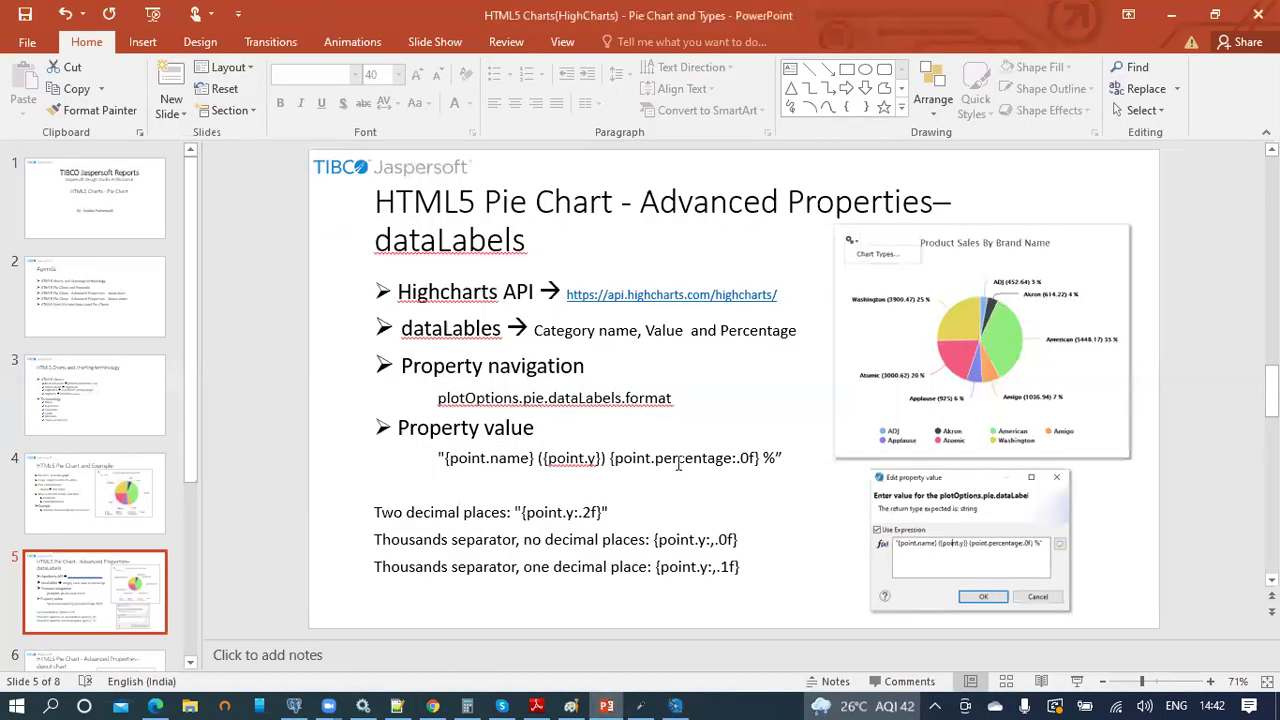
left_click(785, 457)
left_click_drag(785, 457, 436, 465)
key("ctrl+c")
key("alt+Tab")
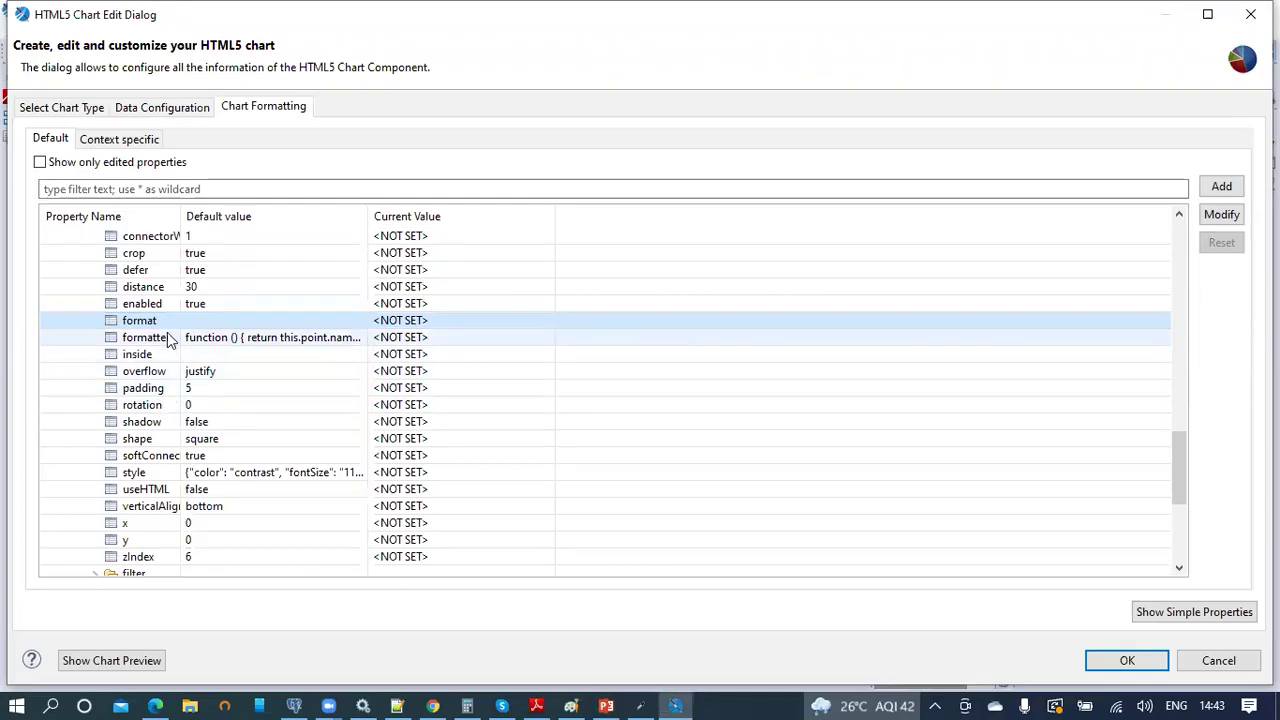
- Enter the expression "{point.name} ({point.y}) {point.percentage:.0f} %" for plotOptions.pie.dataLabels.format, ending it with a straight double quote
left_click(1222, 214)
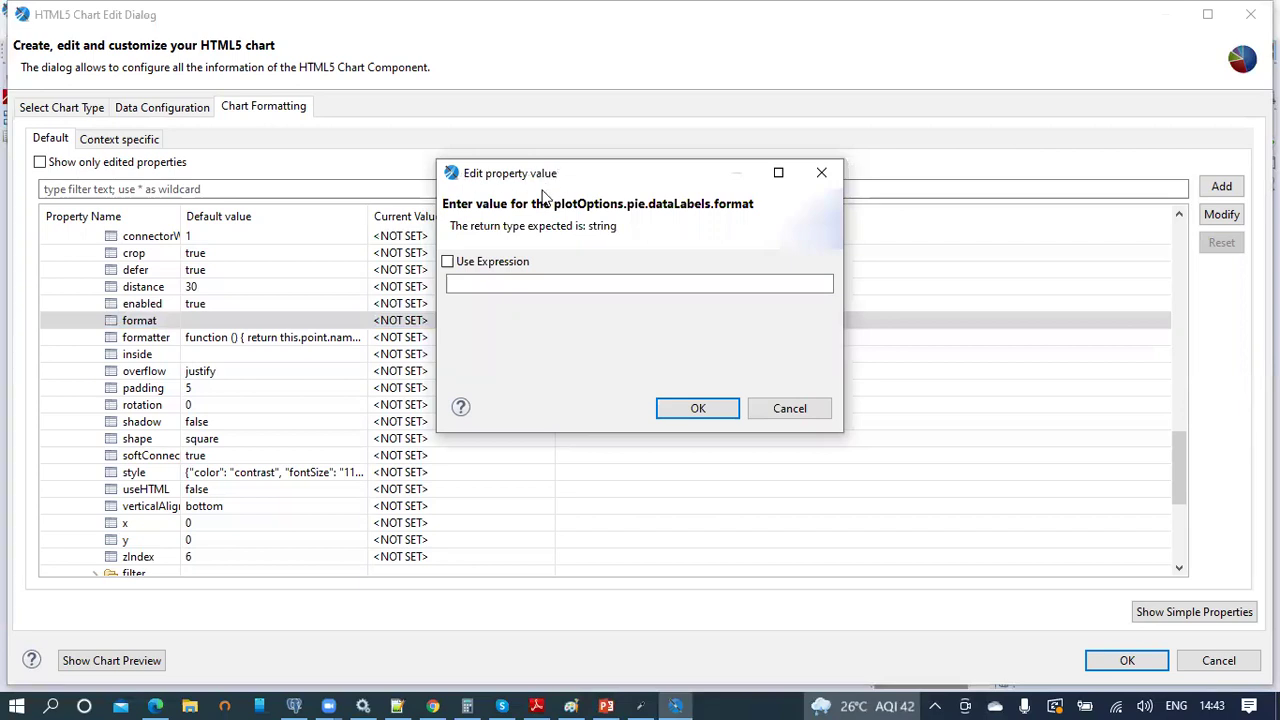
left_click(447, 262)
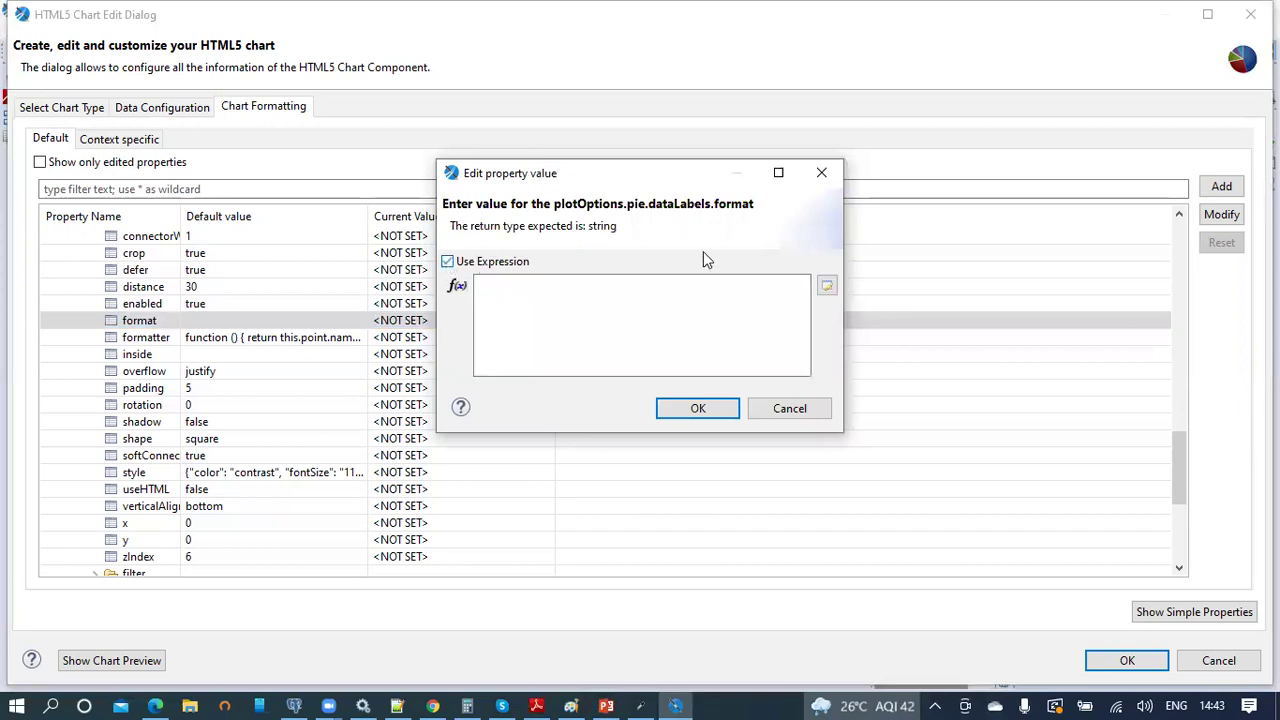
left_click(826, 287)
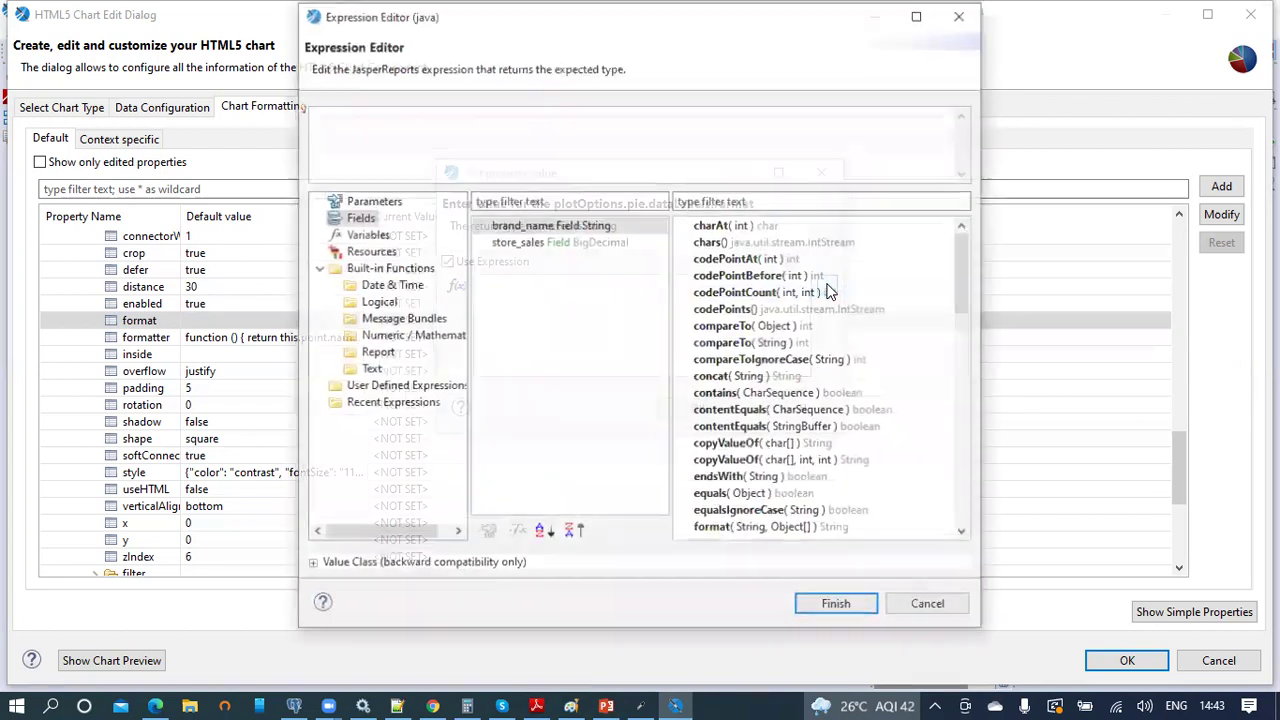
key("ctrl+v")
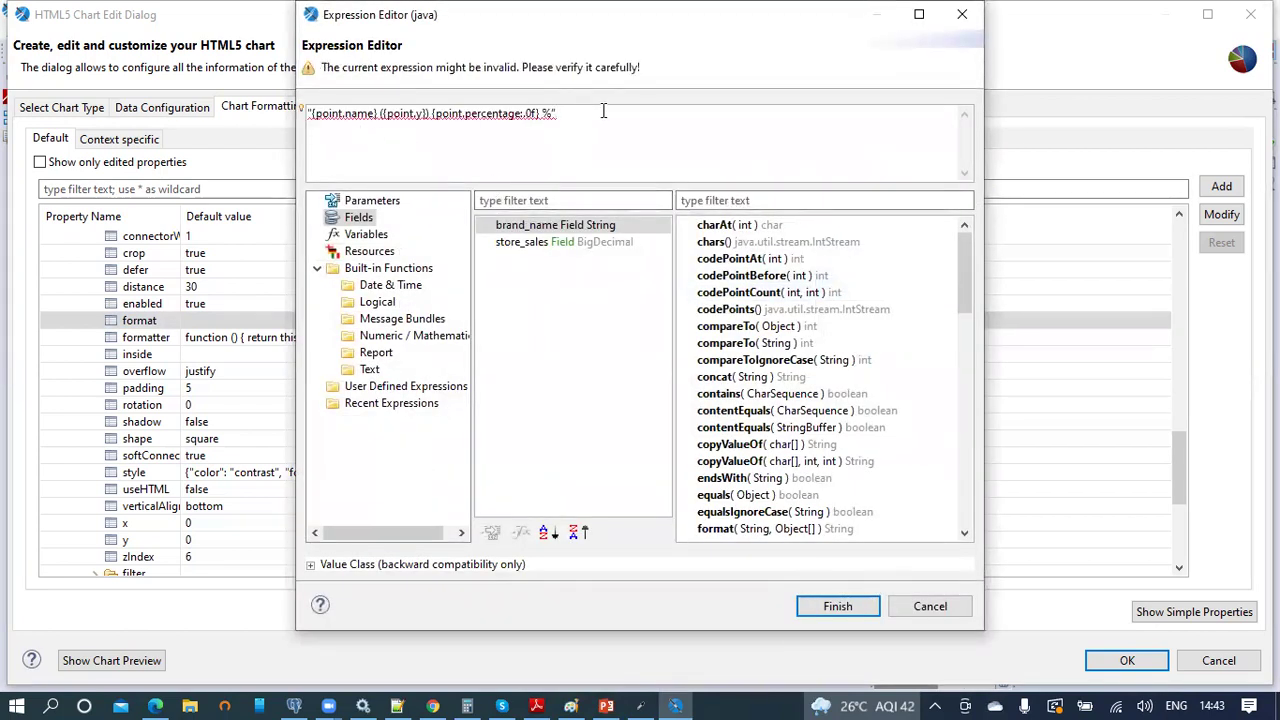
type("\"")
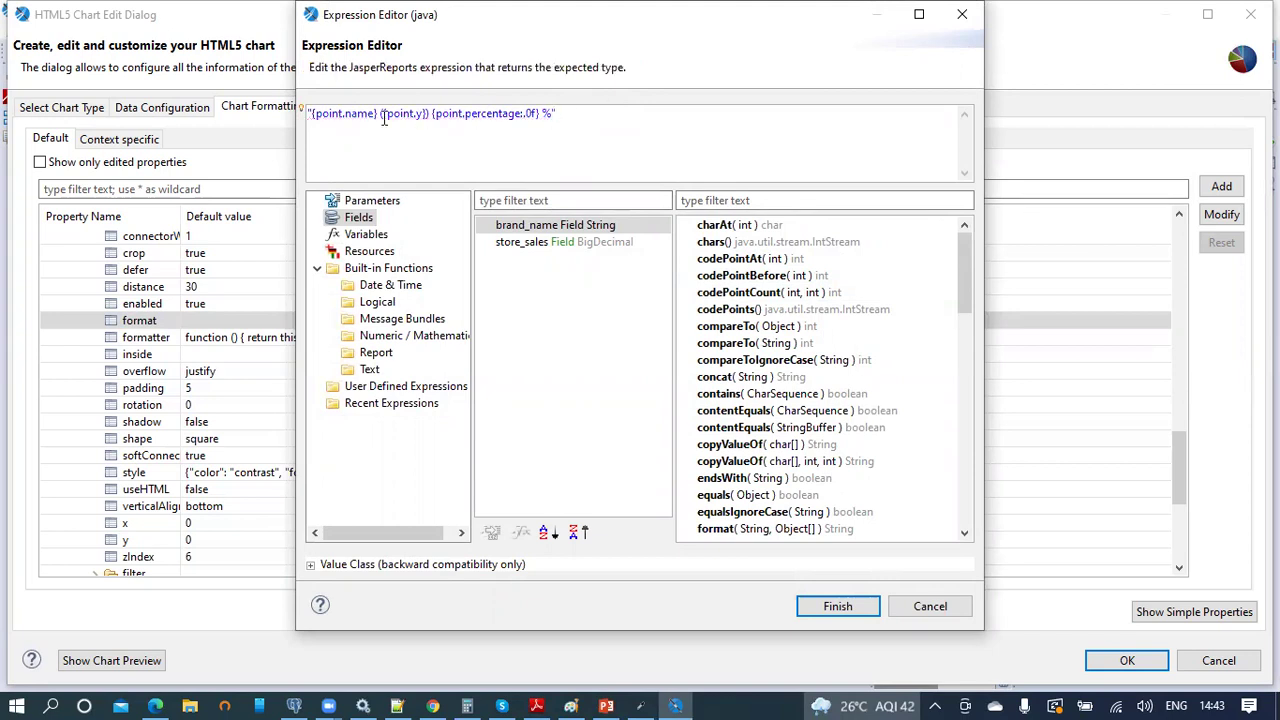
- Examine the point.name, point.y and point.percentage placeholders in the data label expression
double_click(321, 114)
left_click(352, 114)
left_click_drag(377, 116, 312, 118)
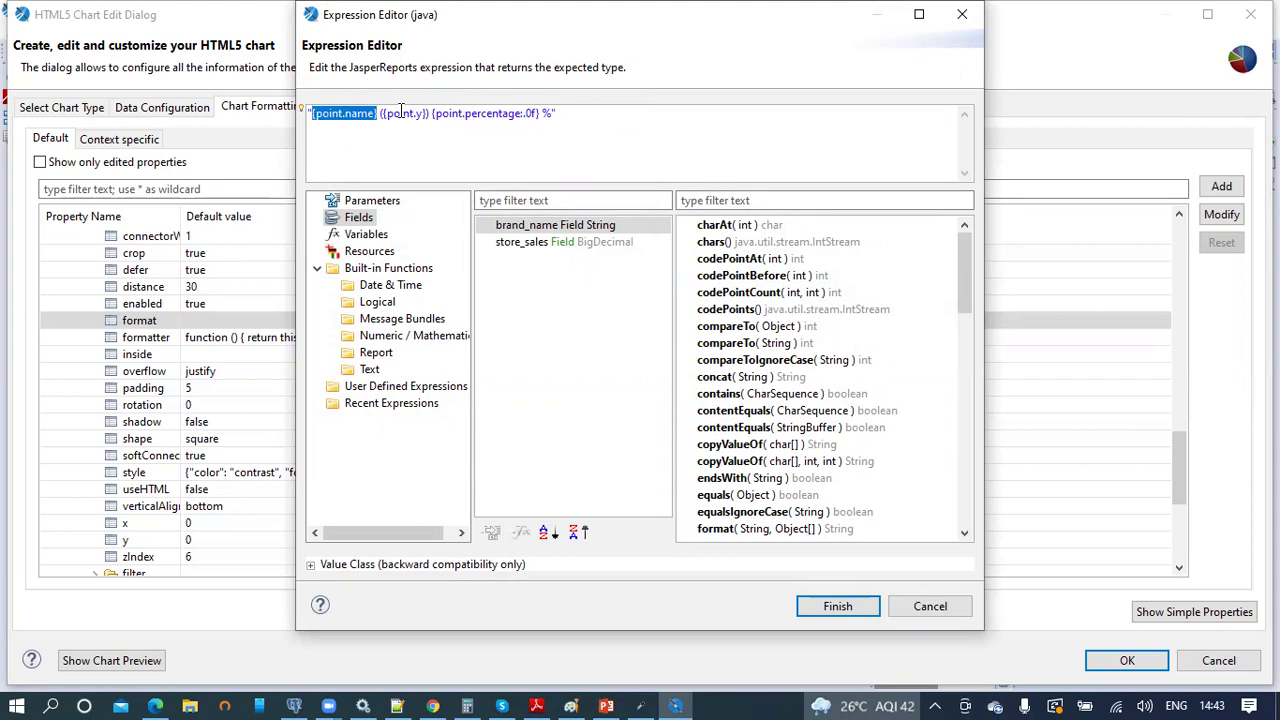
left_click_drag(427, 116, 390, 118)
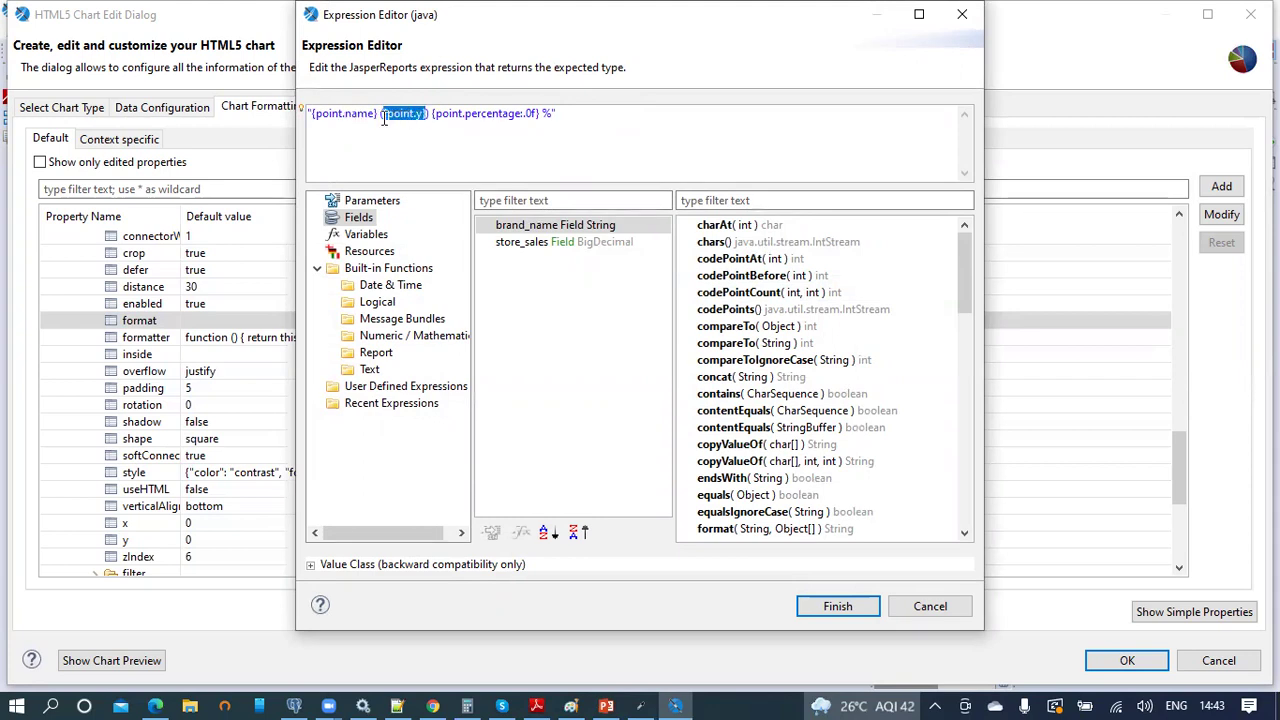
left_click(483, 113)
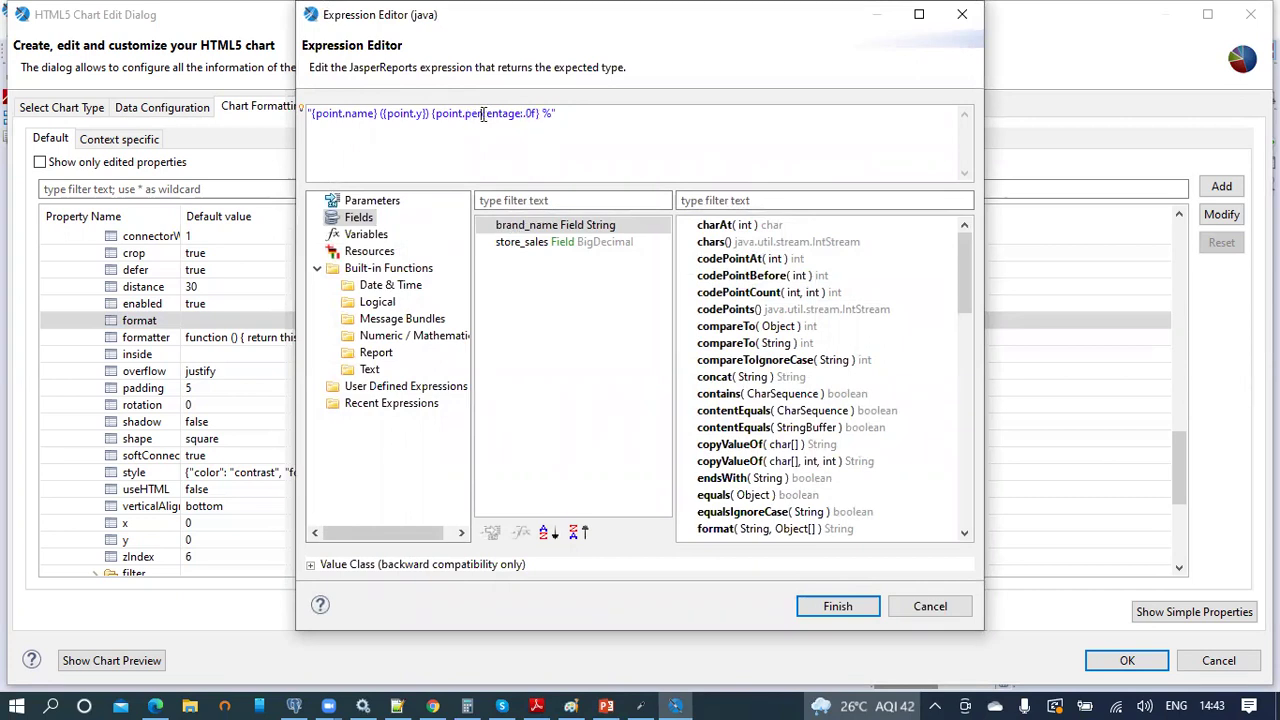
left_click_drag(446, 113, 538, 113)
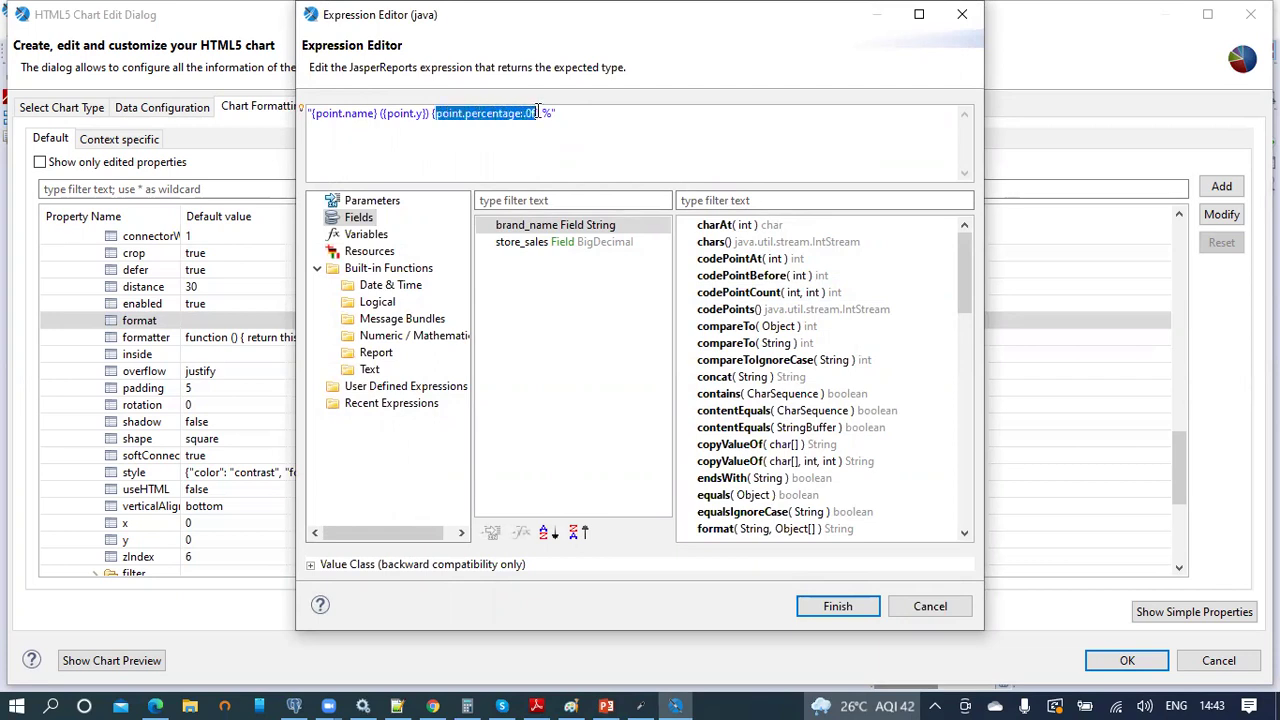
left_click(588, 148)
left_click_drag(576, 113, 306, 113)
- Accept the data label format expression and apply the formatting changes to the right-hand pie chart
left_click(838, 607)
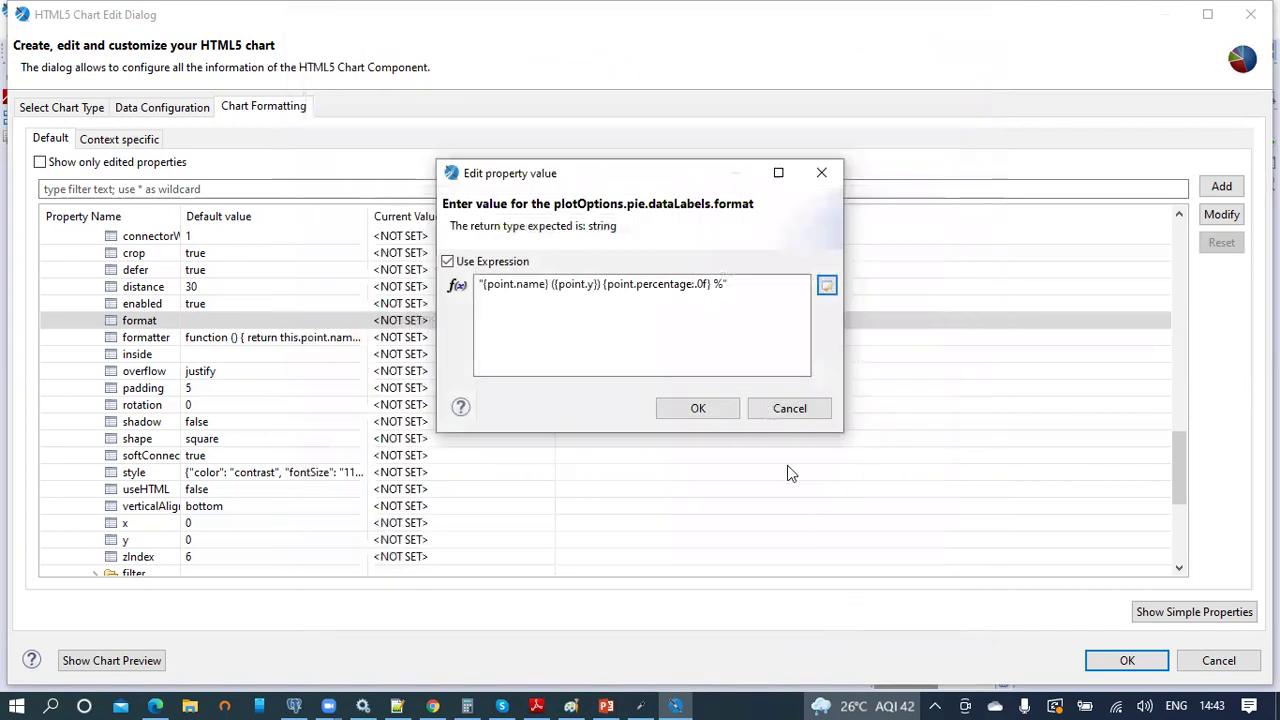
left_click(714, 414)
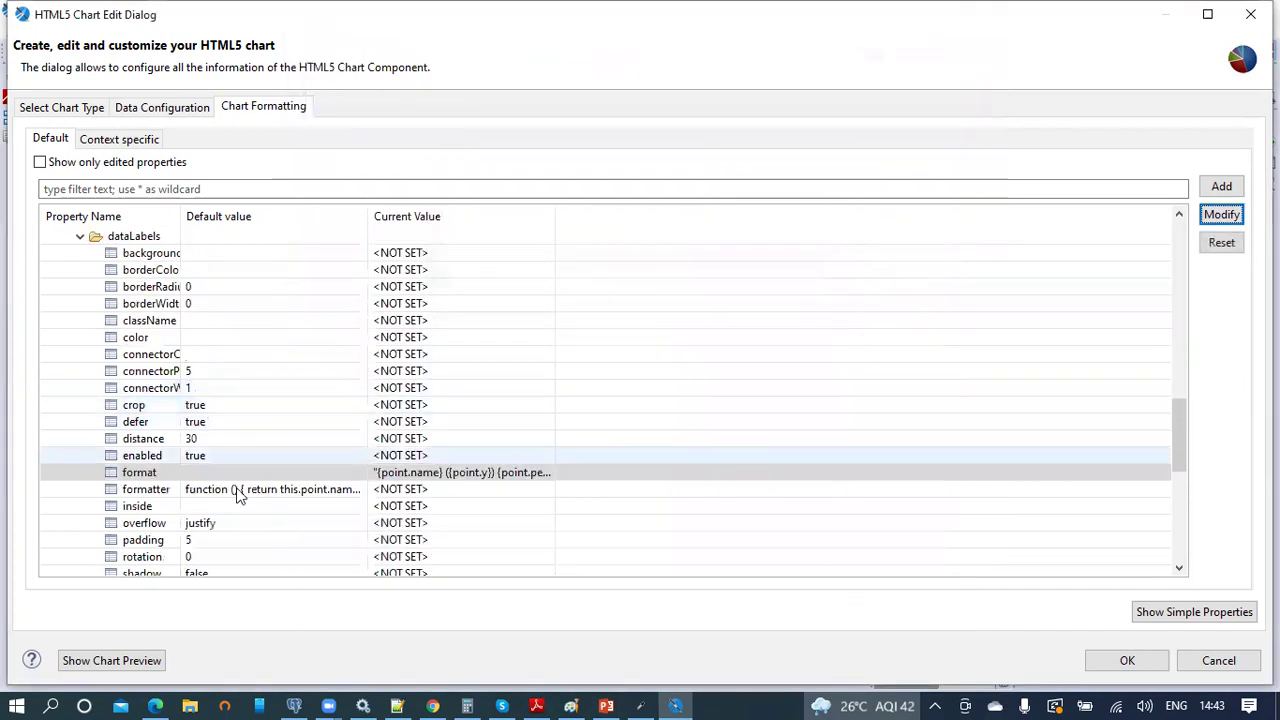
left_click(433, 472)
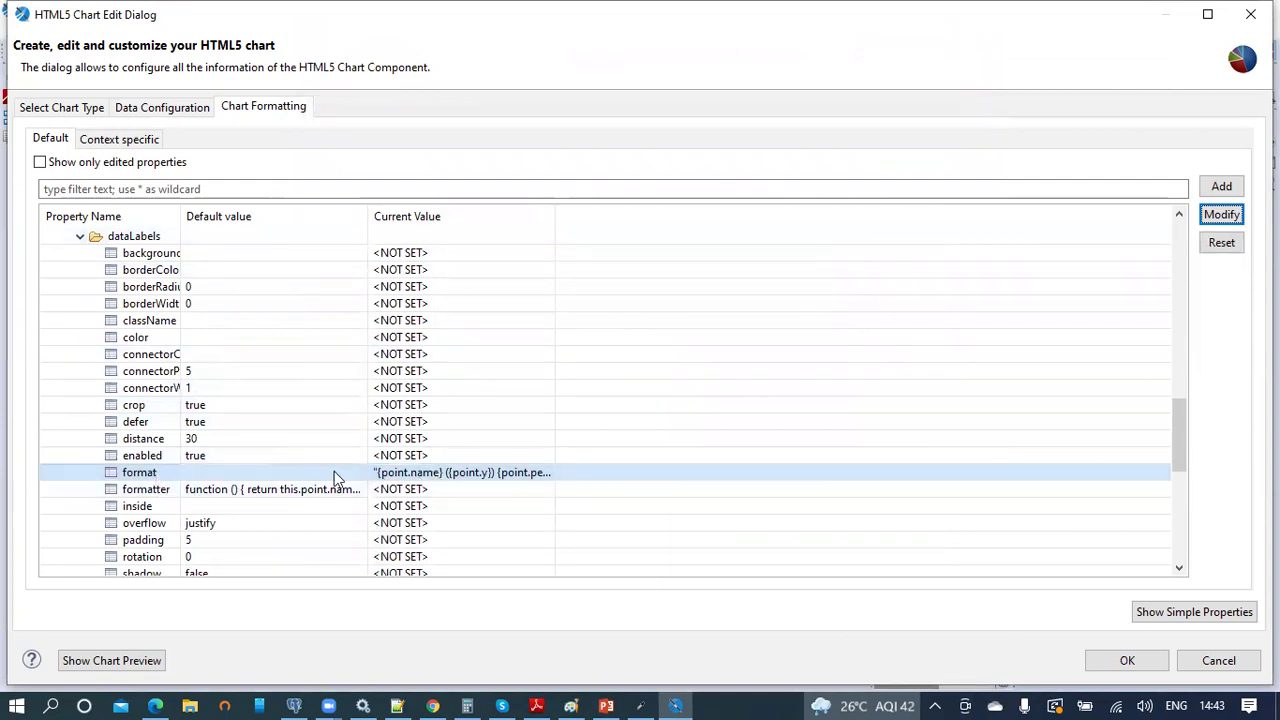
left_click(1124, 660)
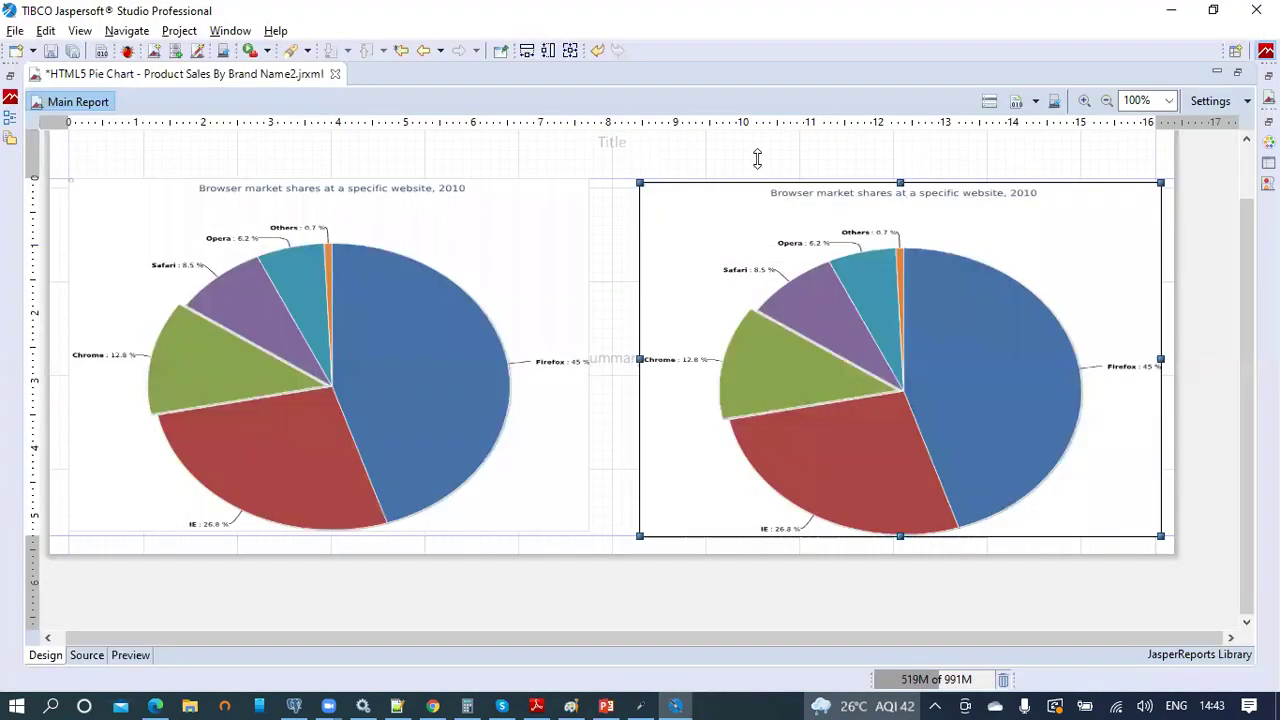
- Save and publish the pie chart report to JasperReports Server, and reload it in the browser's report viewer
left_click(50, 50)
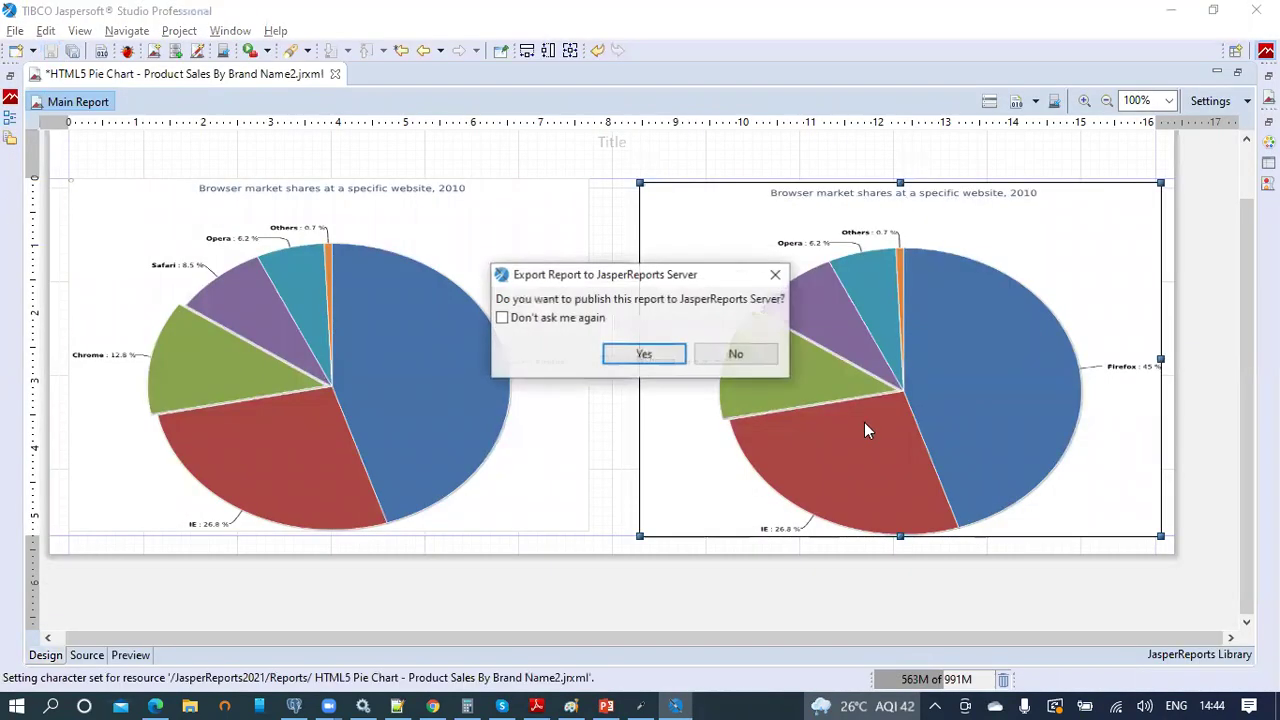
left_click(652, 354)
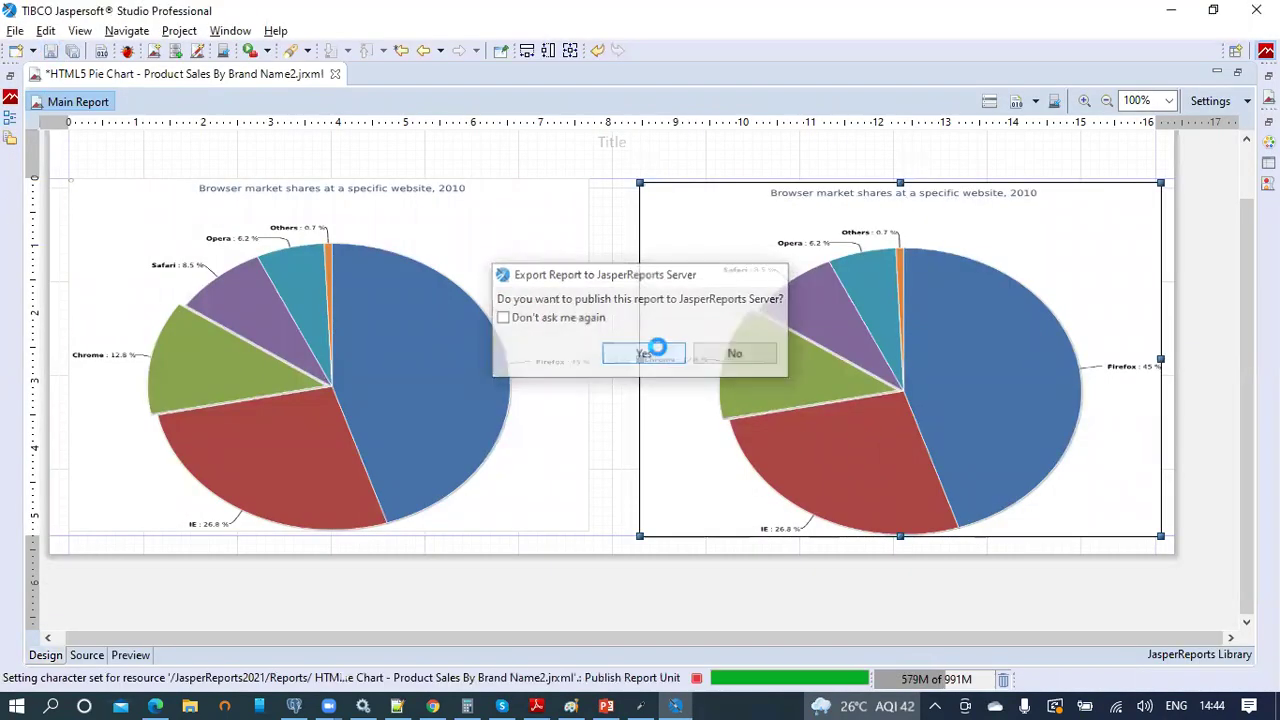
left_click(440, 704)
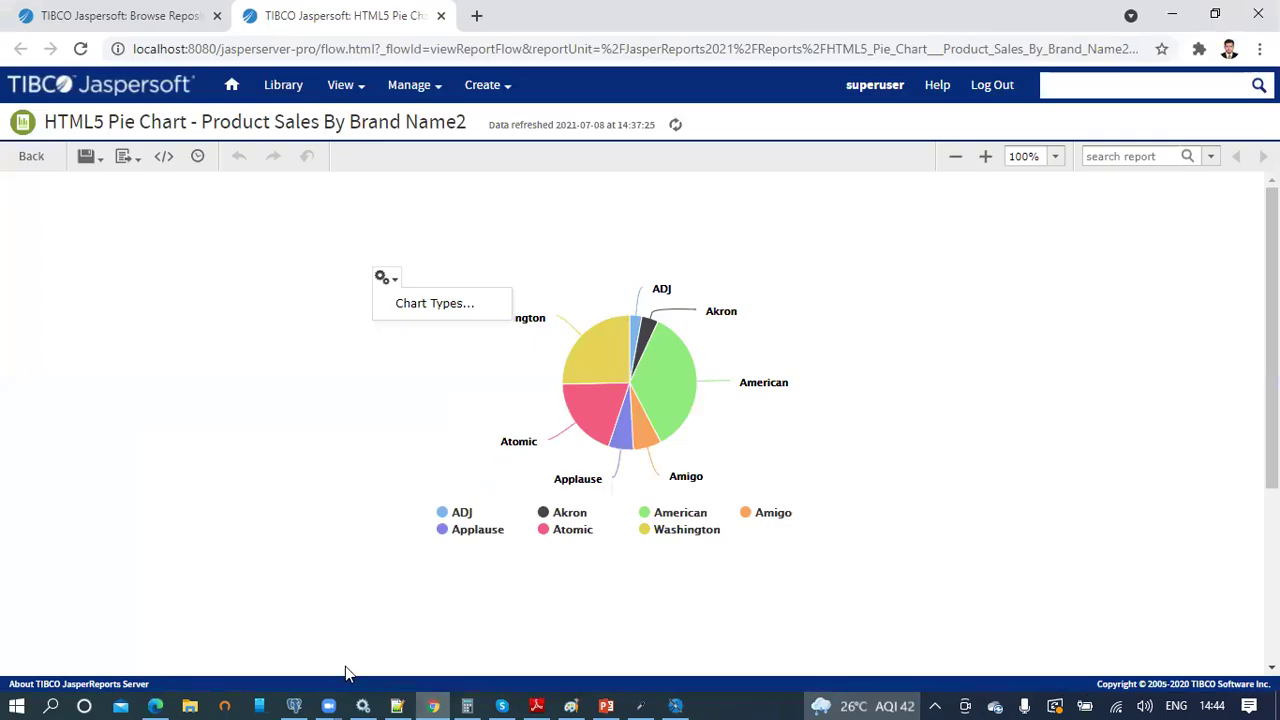
left_click(531, 55)
key("Return")
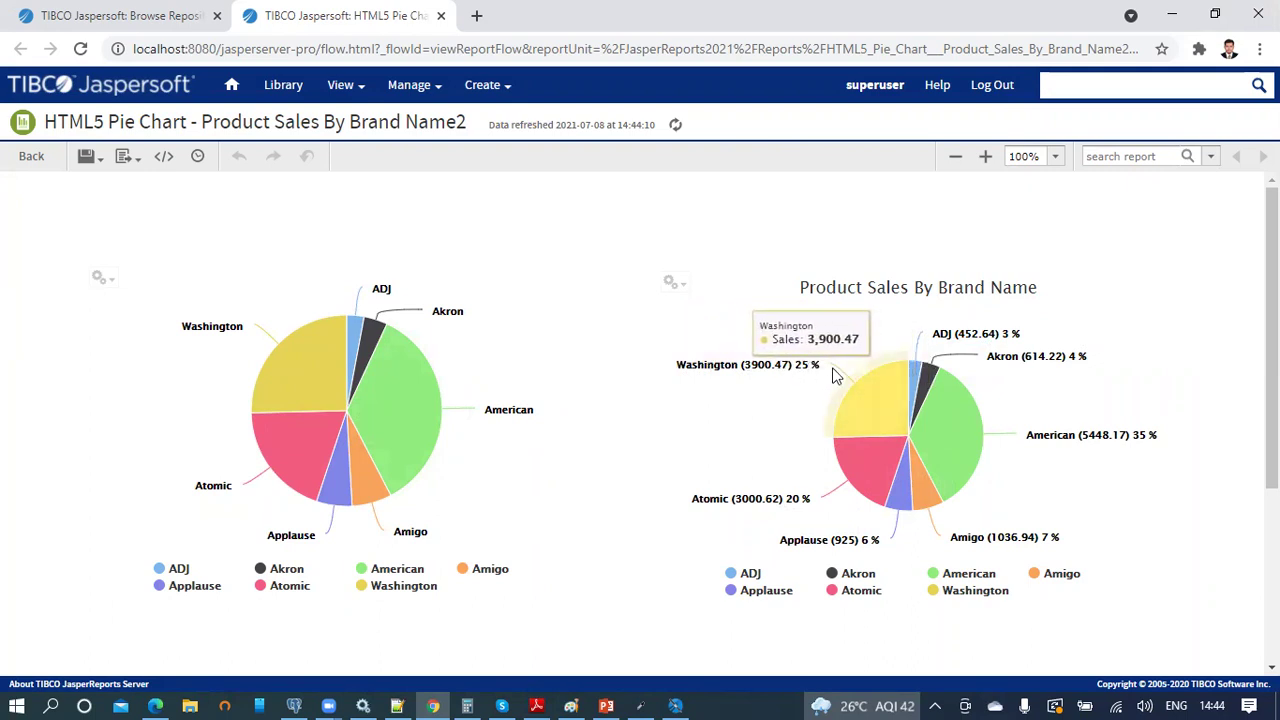
- Switch to PowerPoint and present the dataLabels slide full screen to review the label format options
left_click(606, 706)
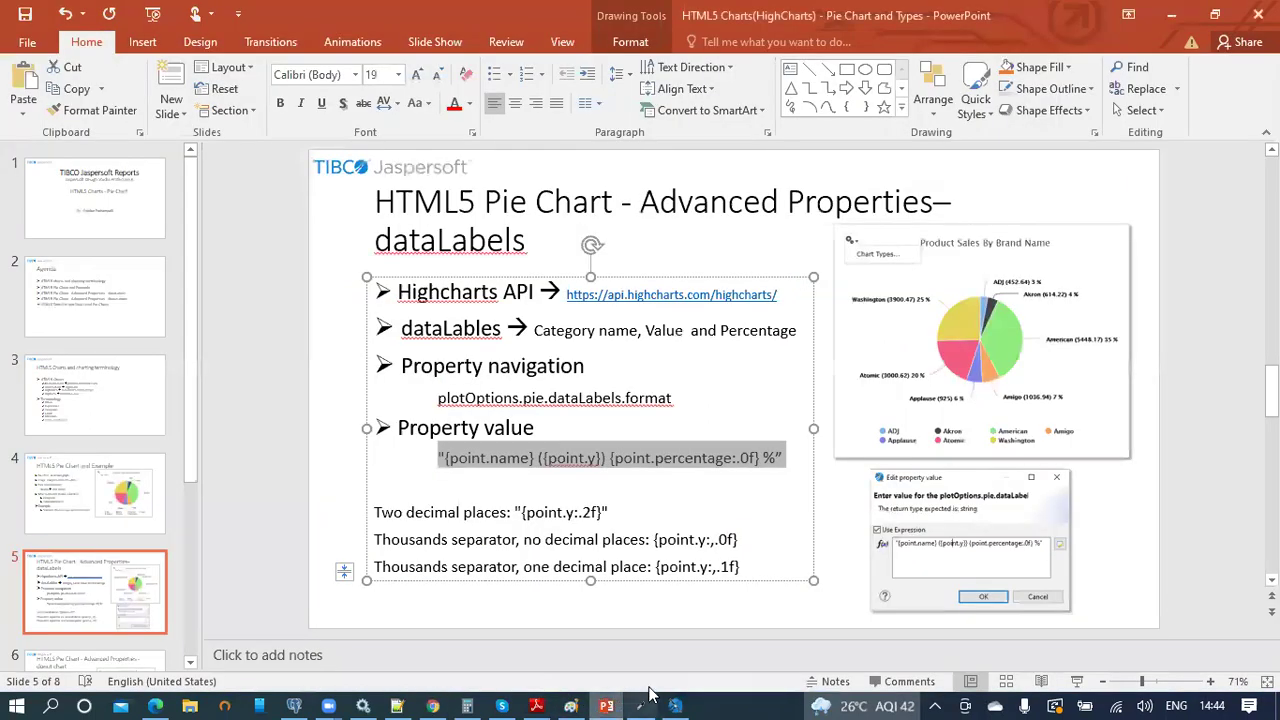
left_click(1076, 681)
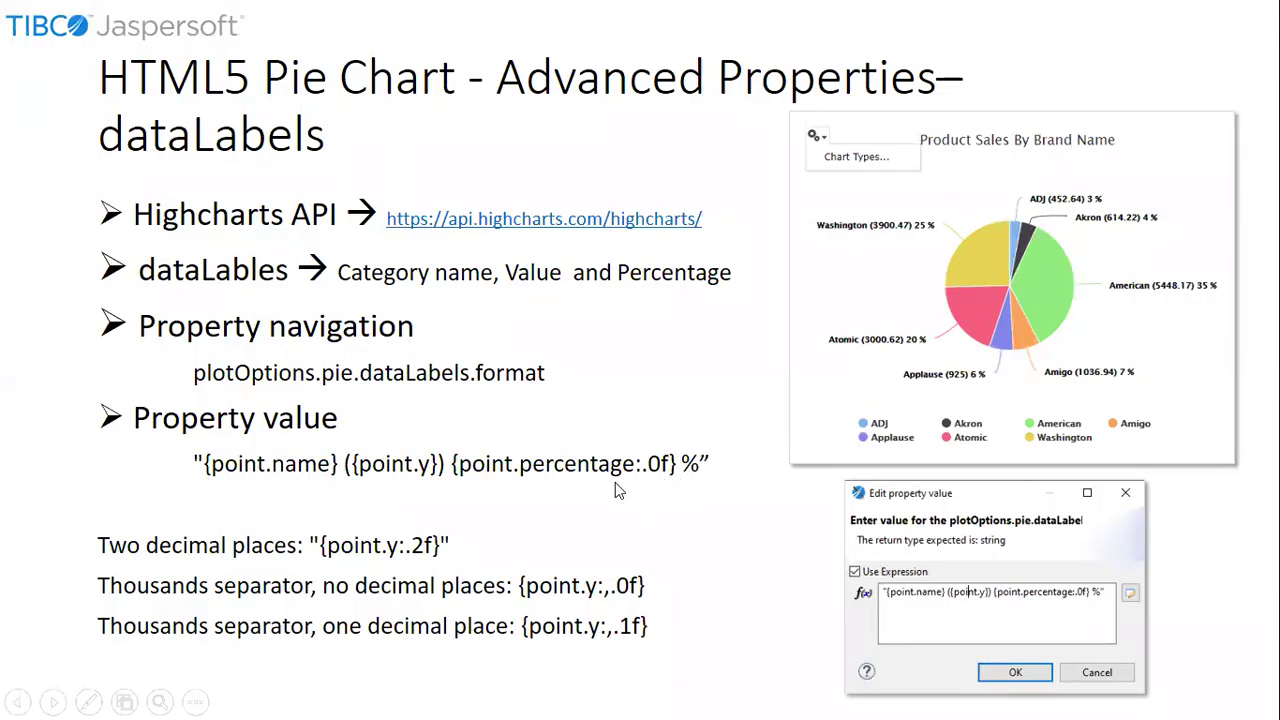
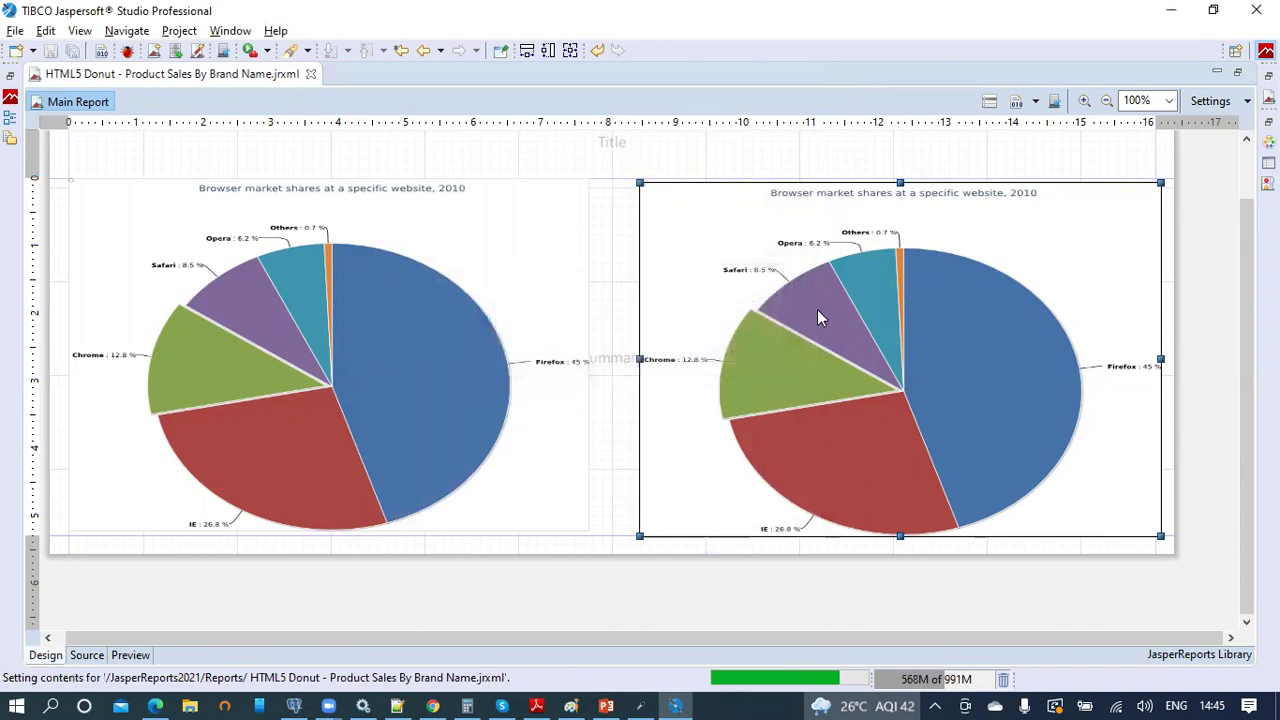
- Delete the left-hand chart in the HTML5 Donut report and move the remaining chart to the Summary band's left edge
right_click(765, 328)
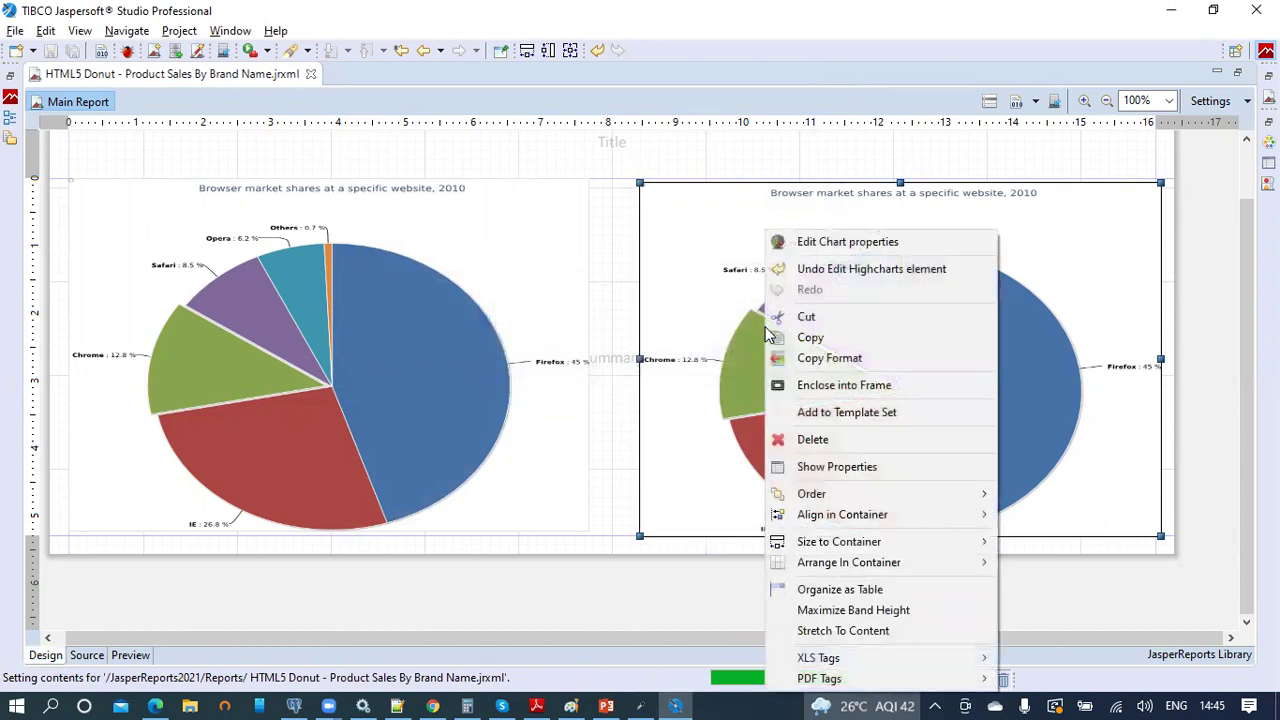
left_click(501, 339)
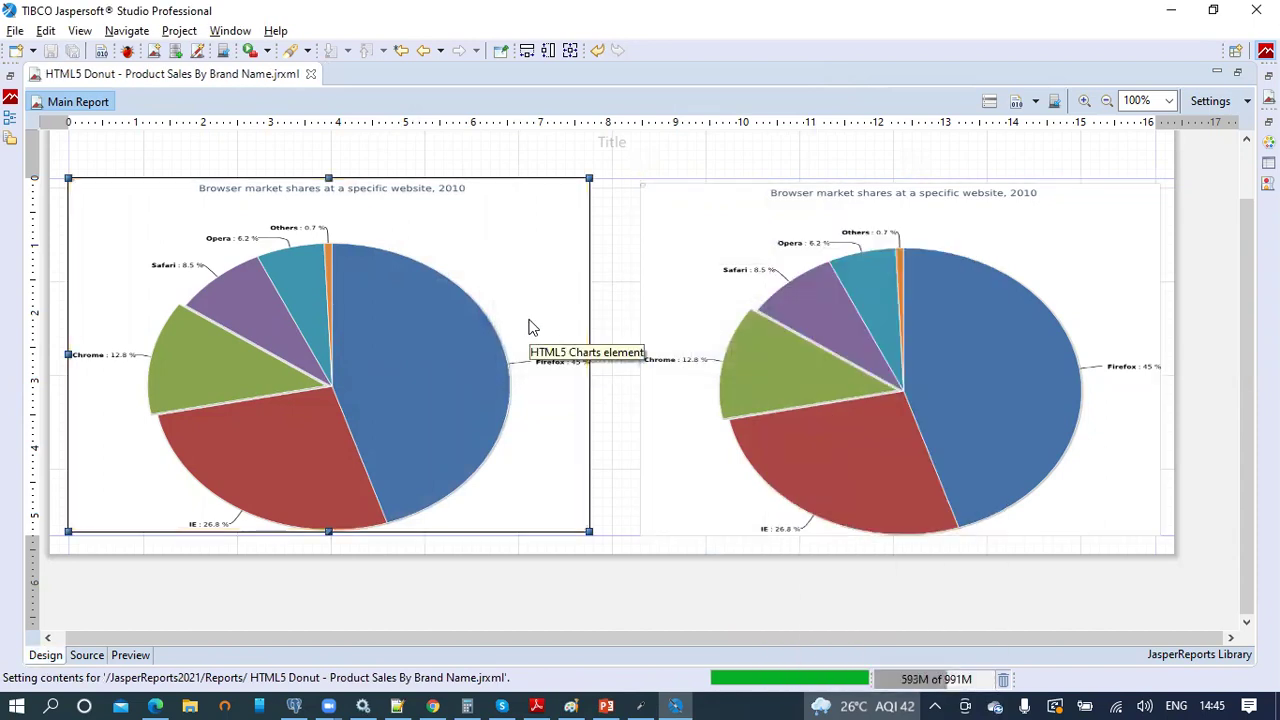
right_click(530, 328)
left_click(596, 441)
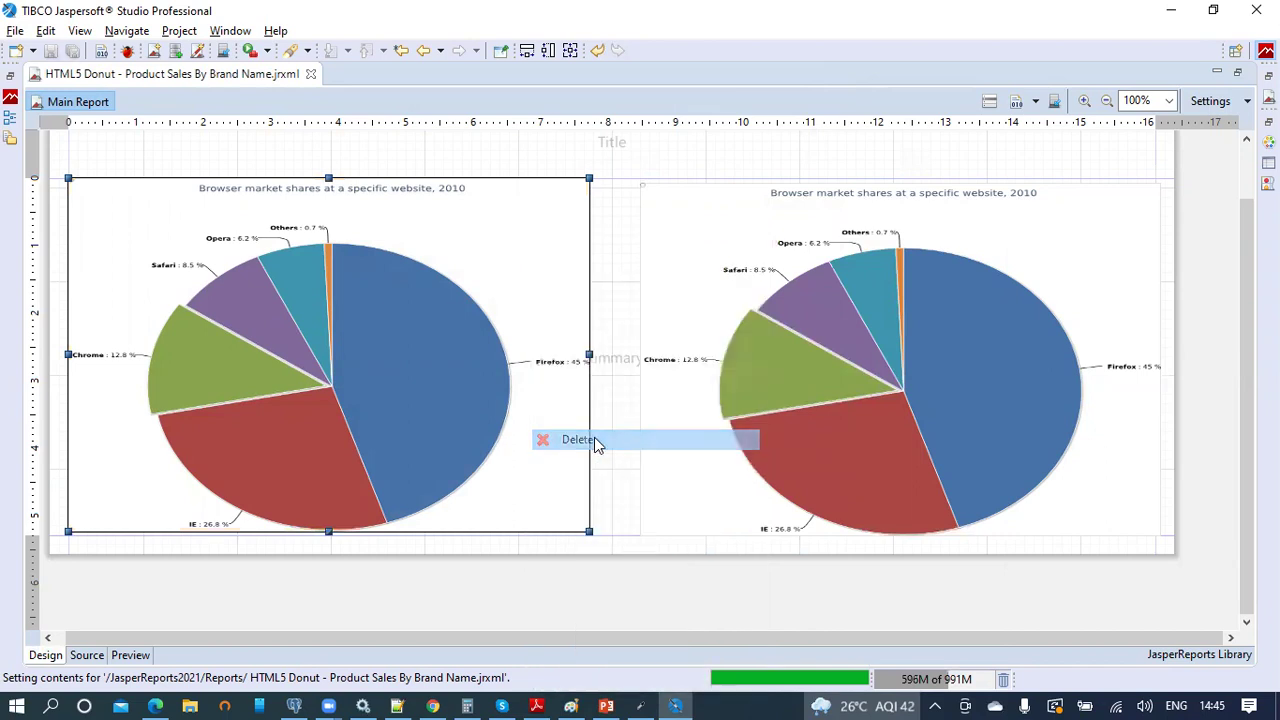
left_click(675, 358)
left_click_drag(686, 355, 117, 357)
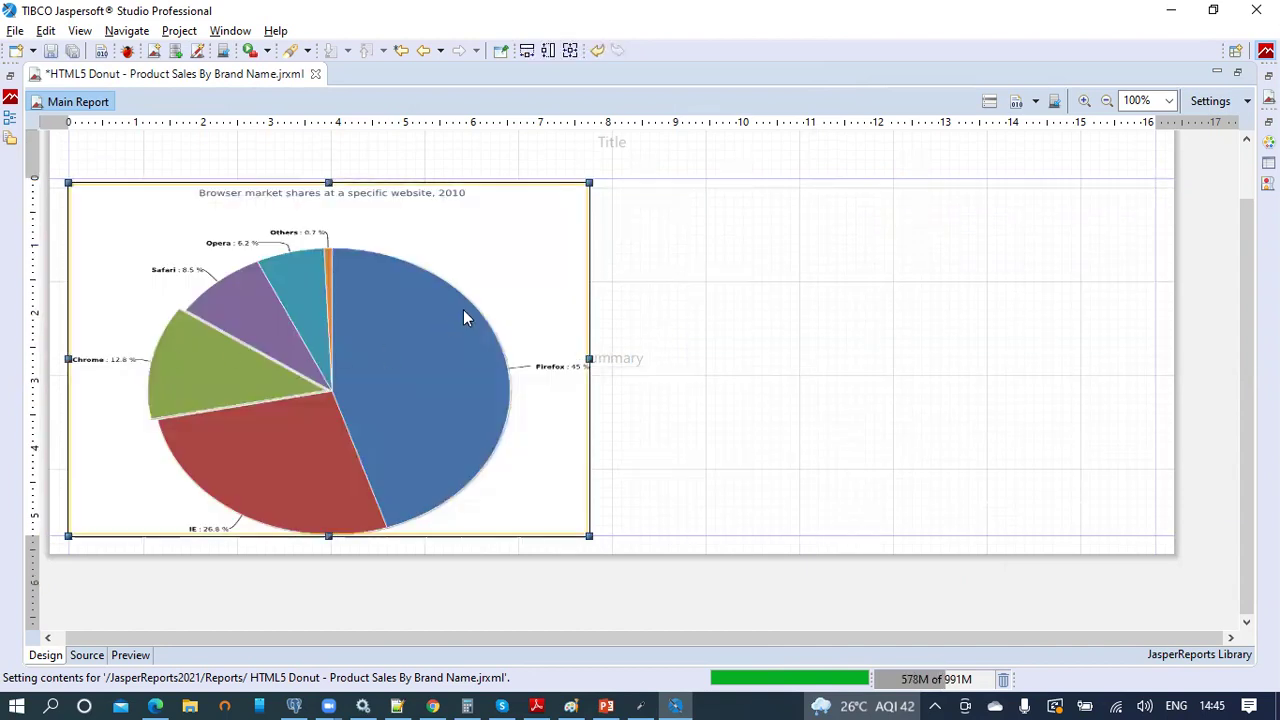
- Open the remaining chart's properties and display its advanced chart formatting properties
right_click(522, 253)
left_click(566, 268)
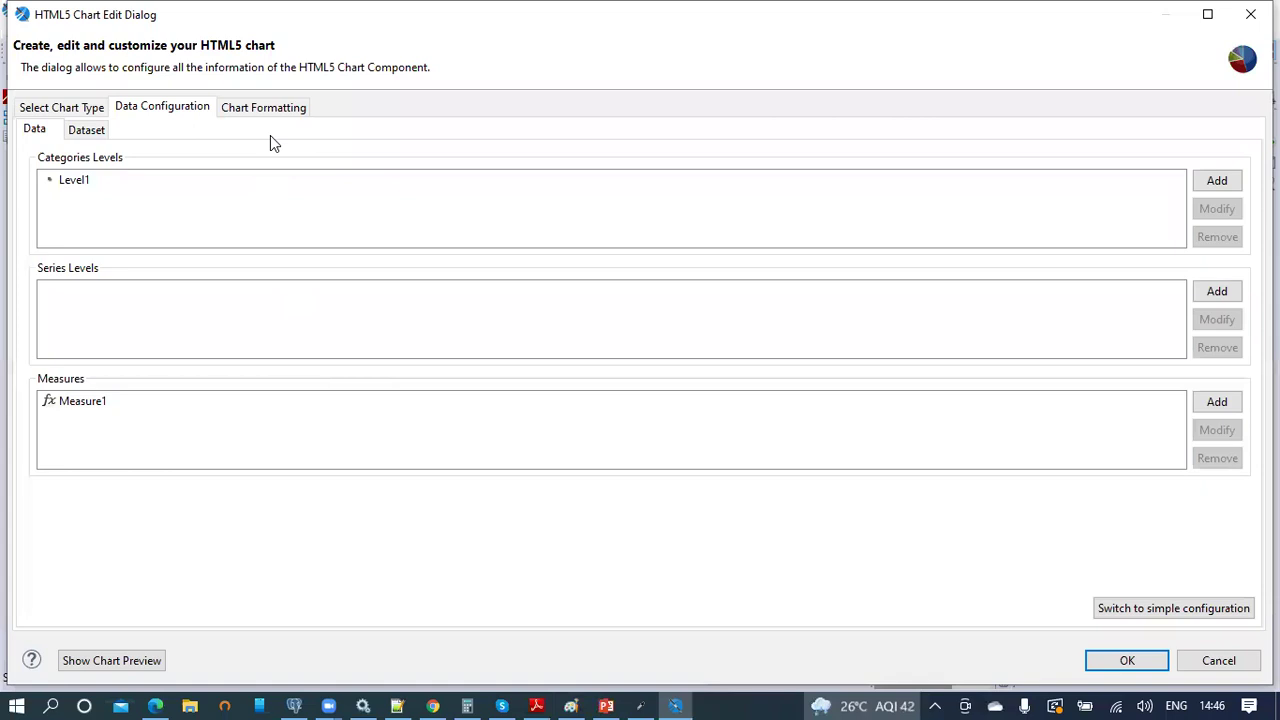
left_click(281, 113)
left_click(1173, 615)
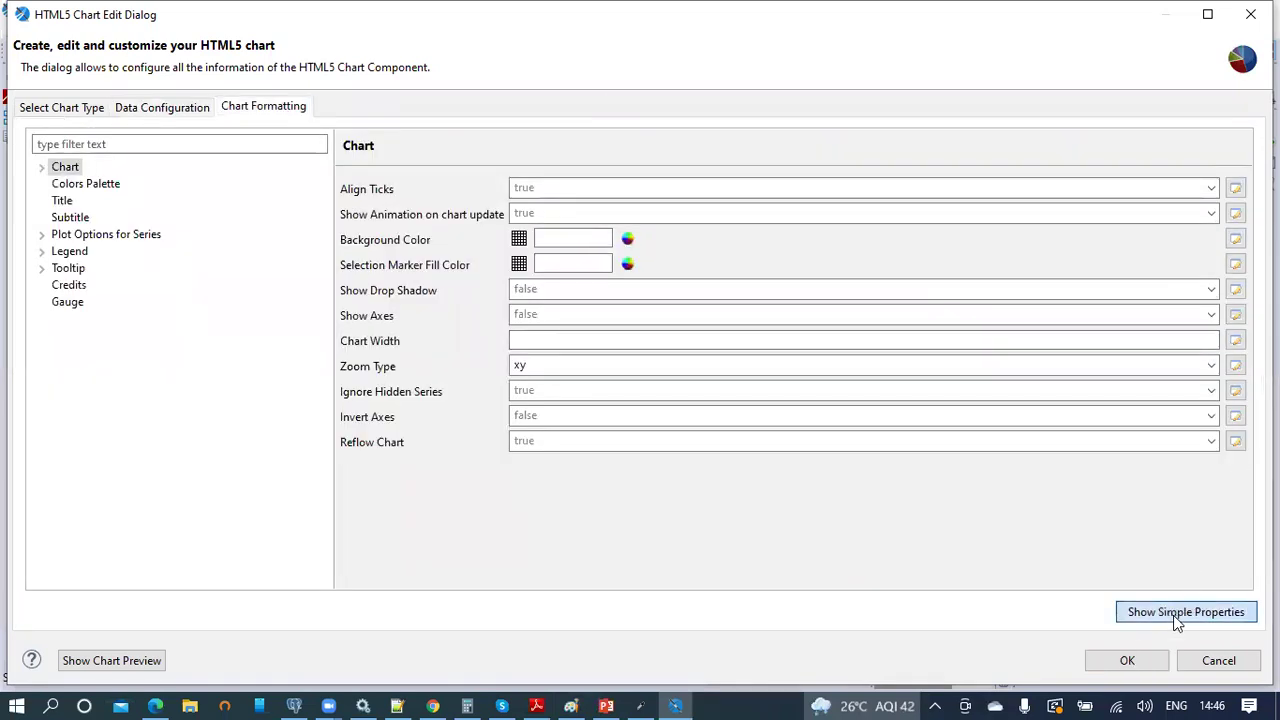
- Look up the property path plotOptions.pie.innerSize on the PowerPoint donut chart slide and return to Jaspersoft Studio
left_click(606, 706)
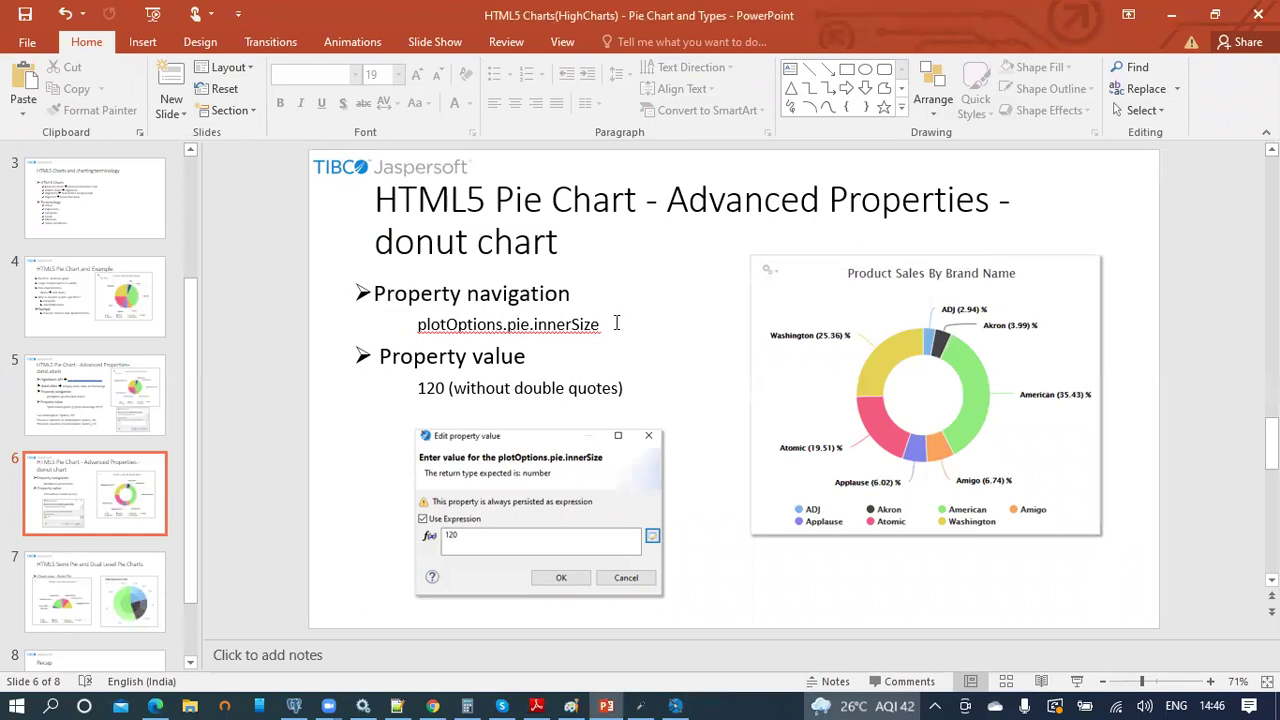
left_click(542, 325)
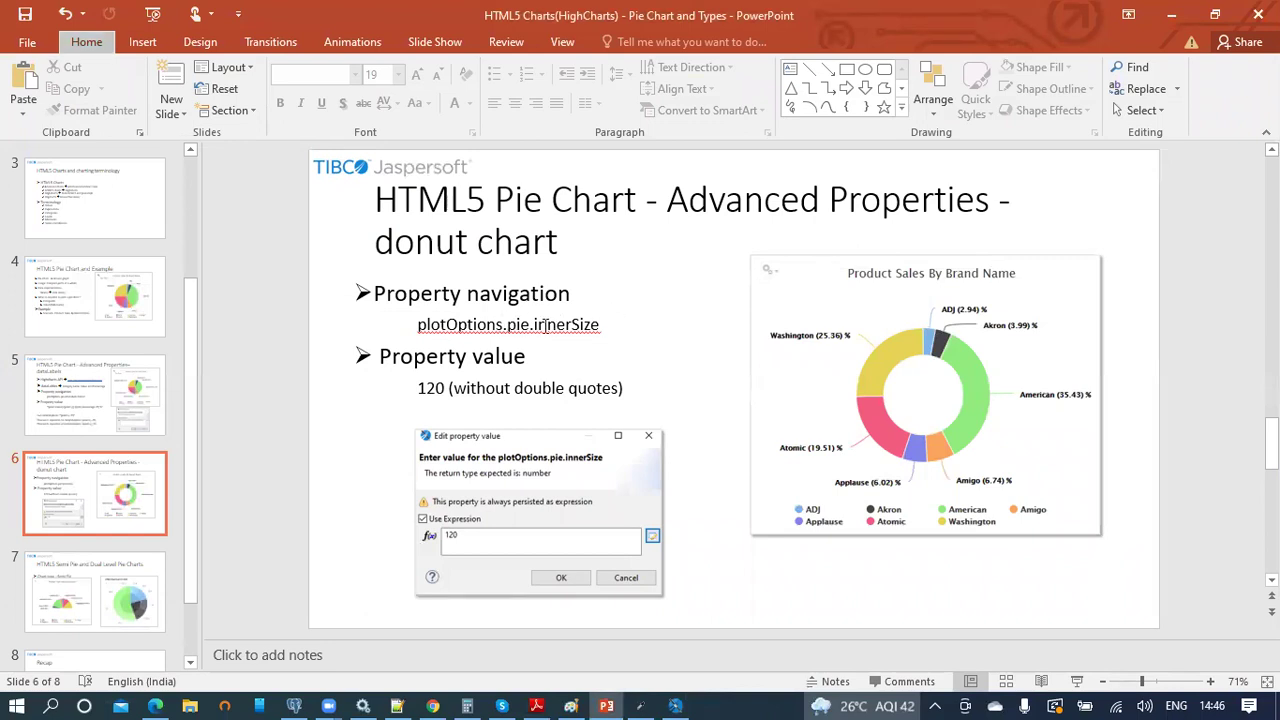
double_click(528, 326)
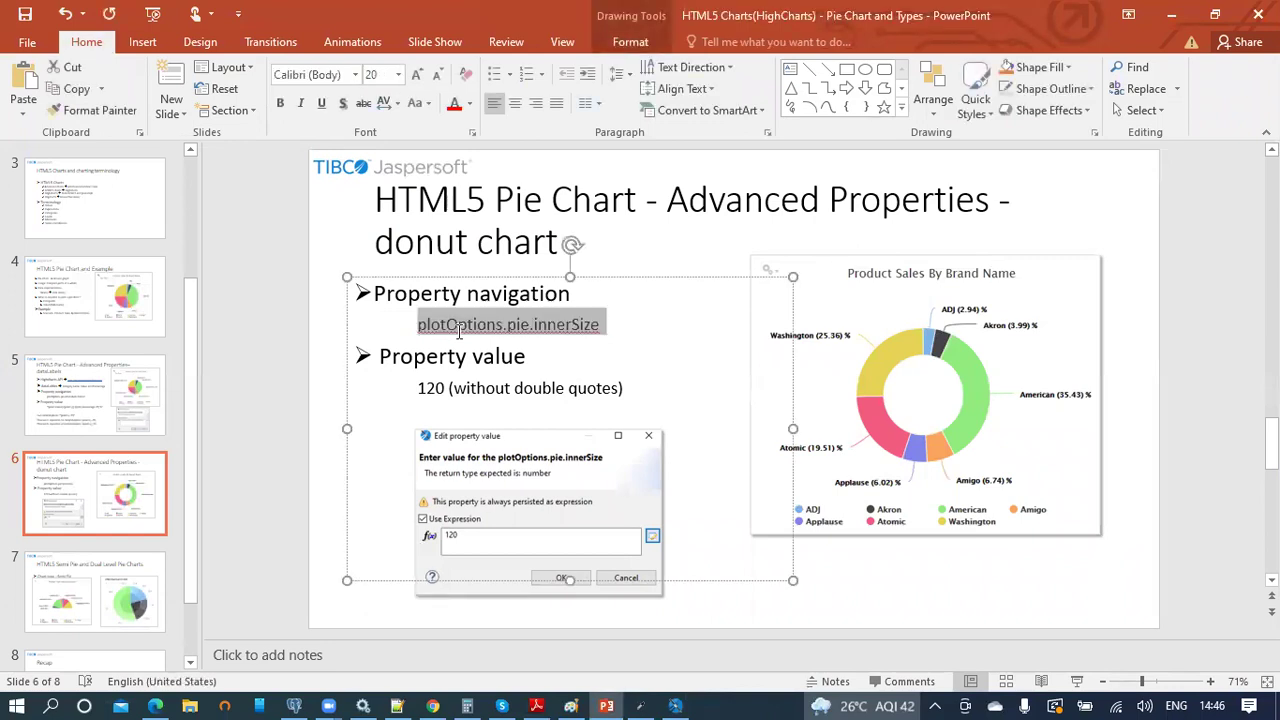
key("alt+Tab")
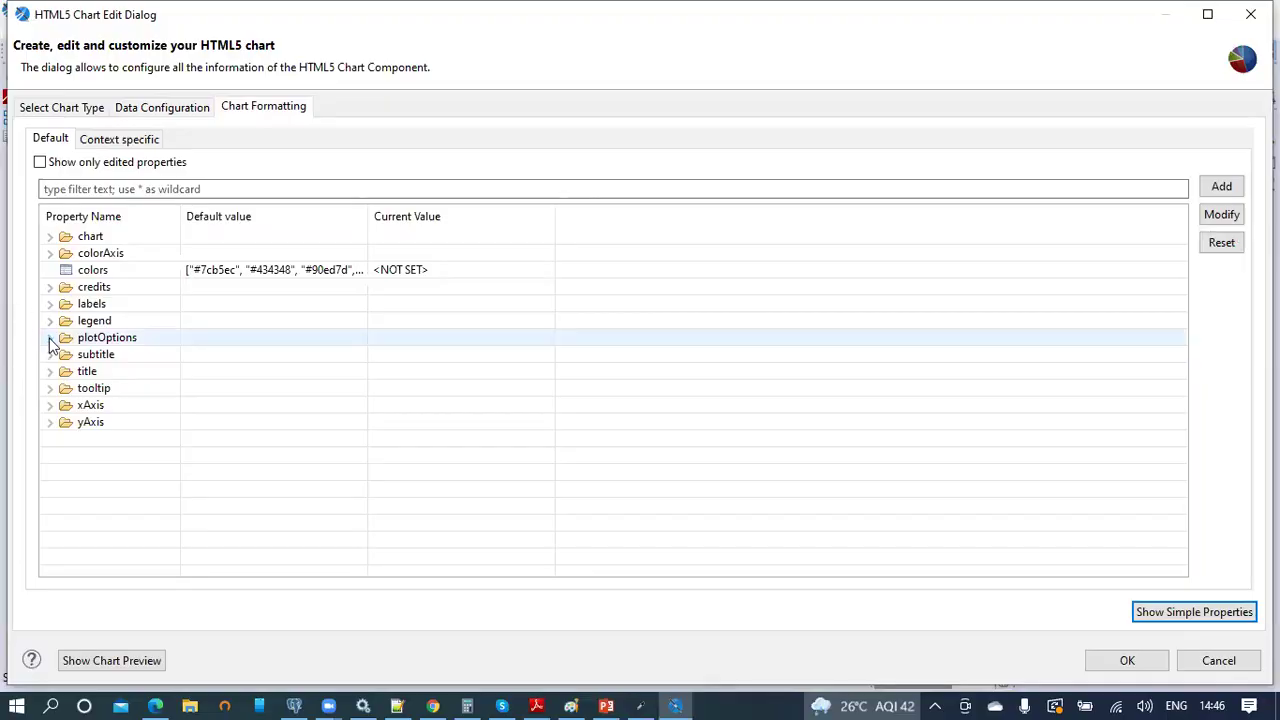
- Expand the plotOptions and pie property groups and locate innerSize, checking the path against the slide
left_click(50, 338)
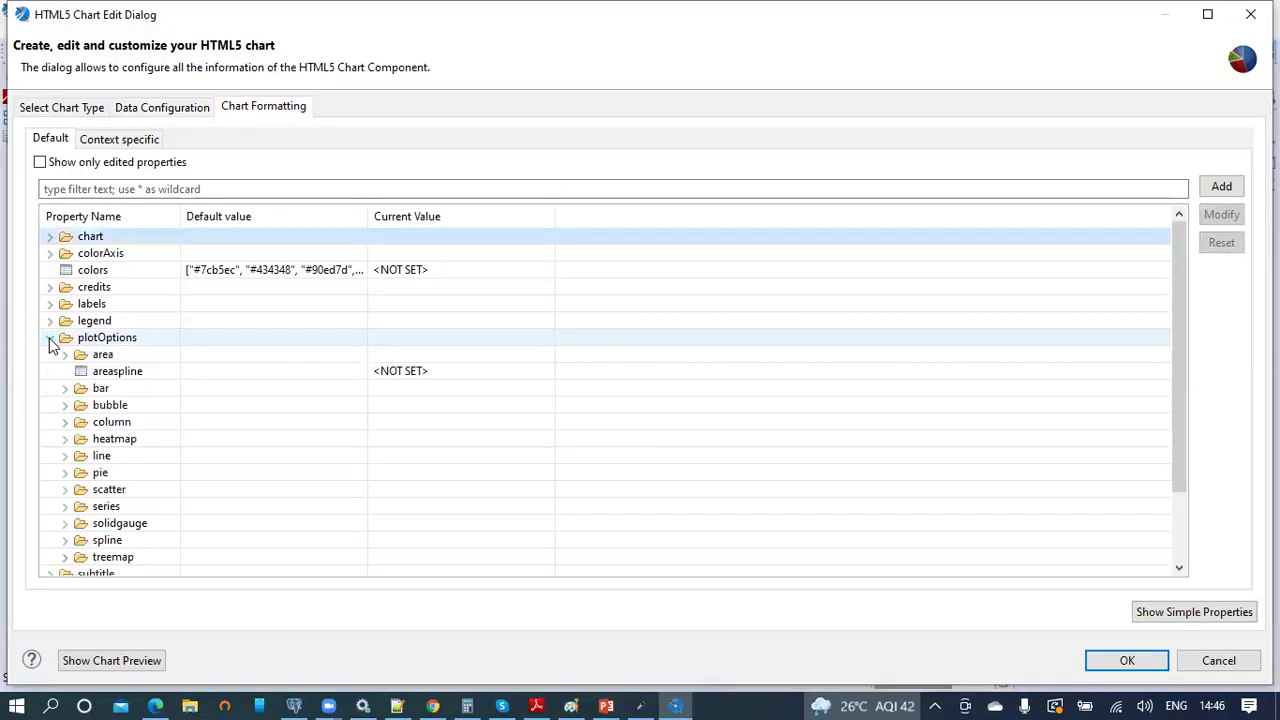
key("alt+Tab")
key("alt+Tab")
left_click(65, 472)
scroll(148, 337, "down", 1)
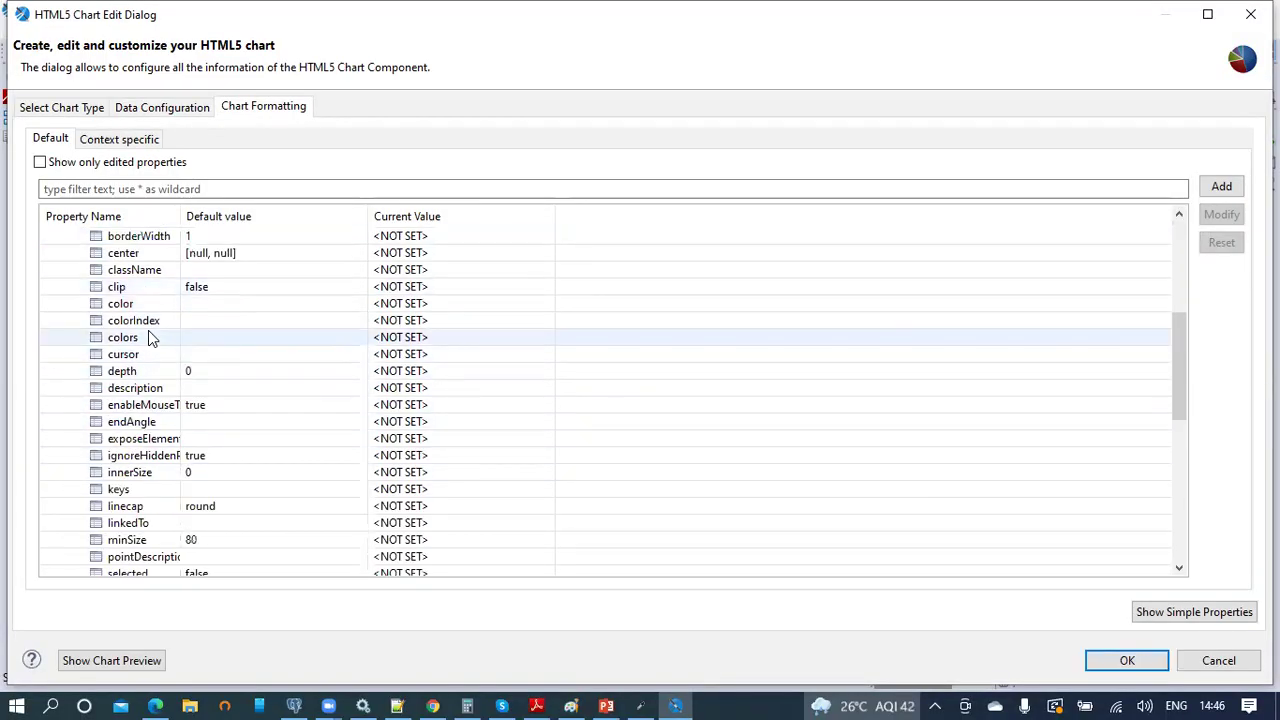
- Set plotOptions.pie.innerSize to 120 as a plain number, without quotes or the expression option
left_click(158, 475)
double_click(192, 476)
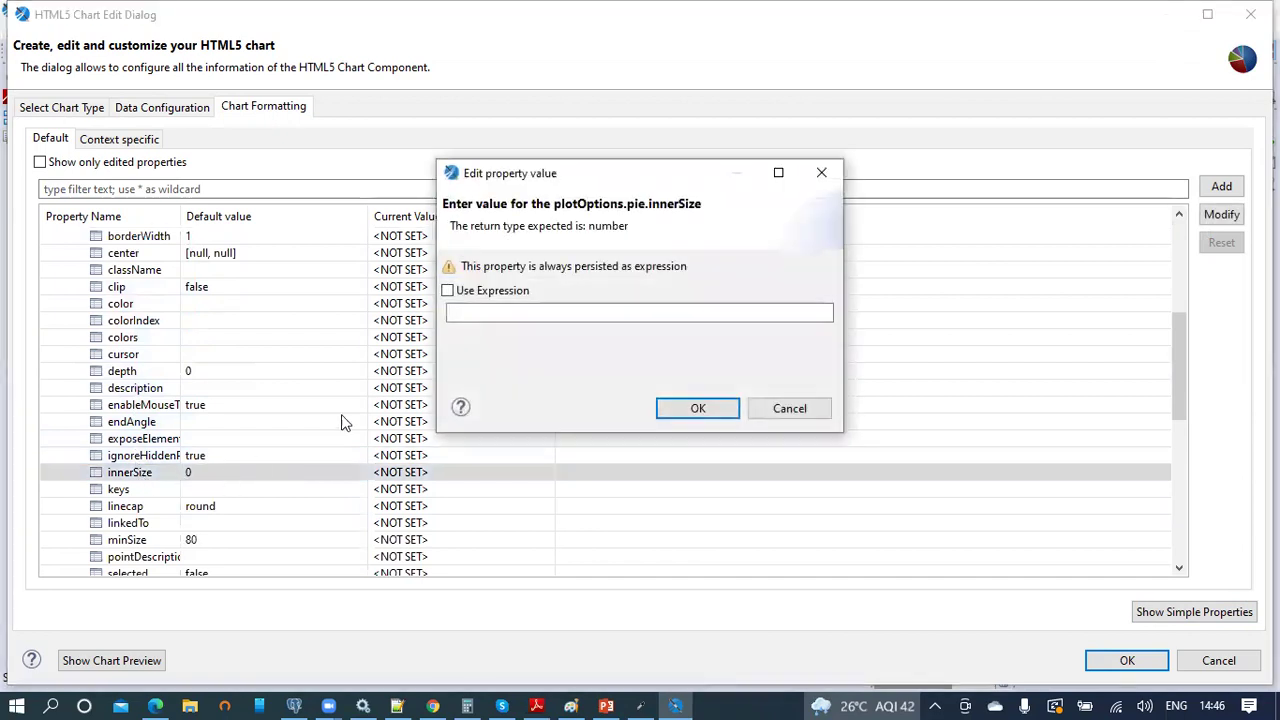
left_click(467, 310)
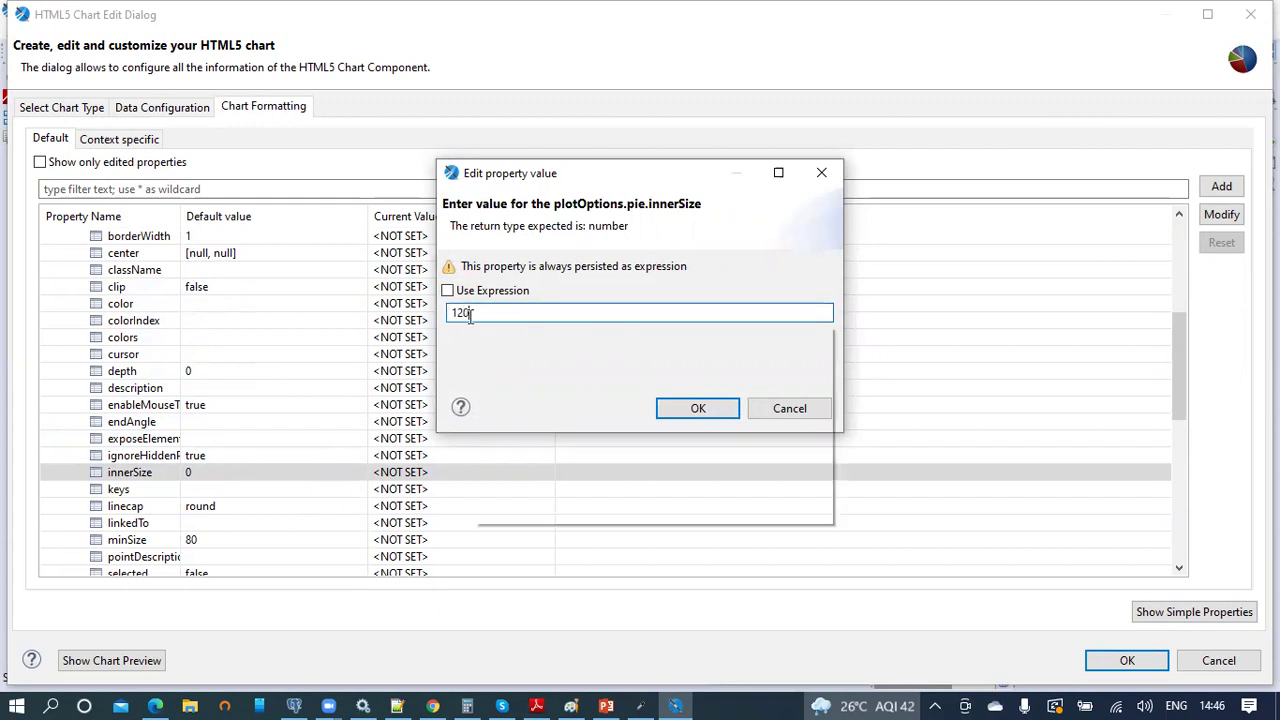
mouse_move(476, 313)
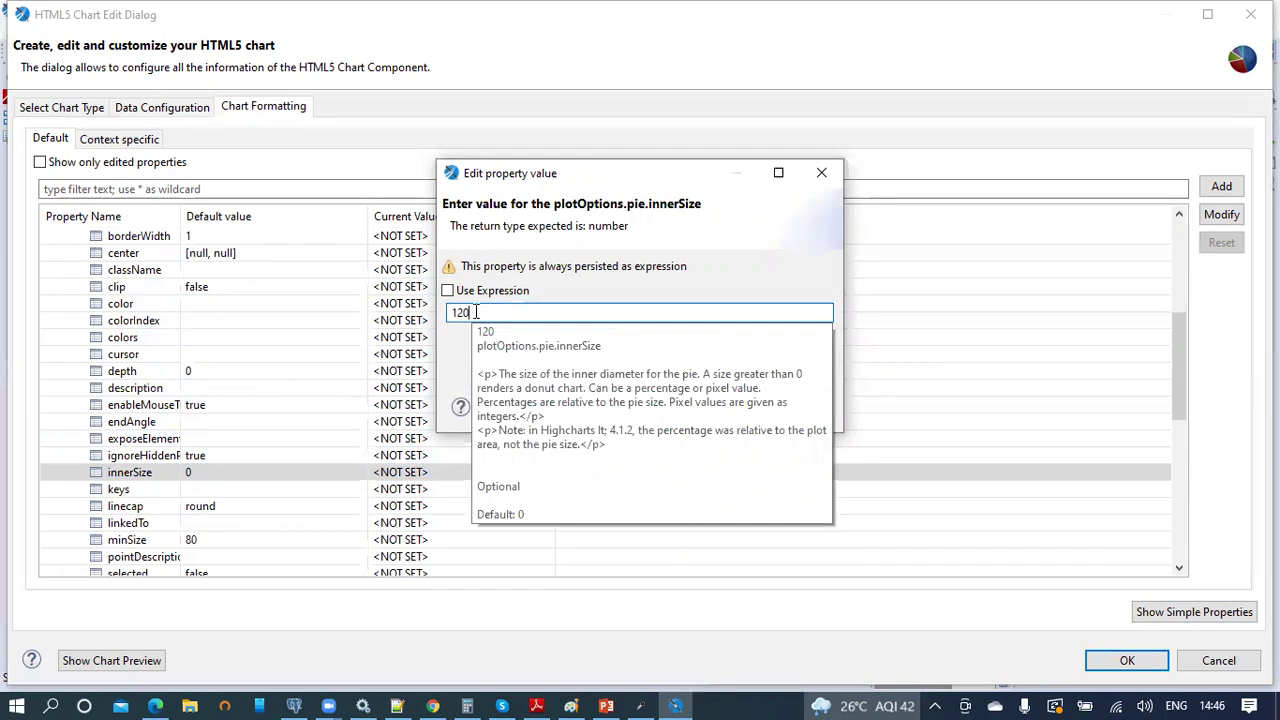
mouse_move(686, 268)
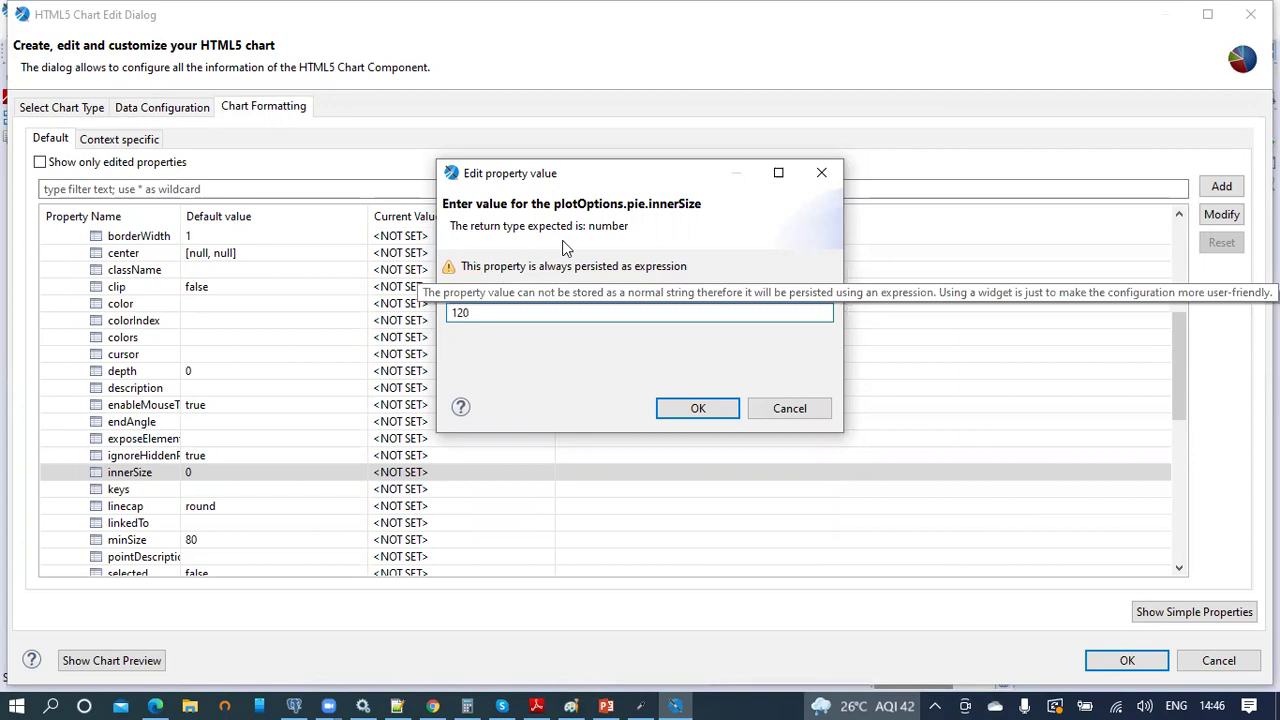
left_click_drag(462, 230, 634, 230)
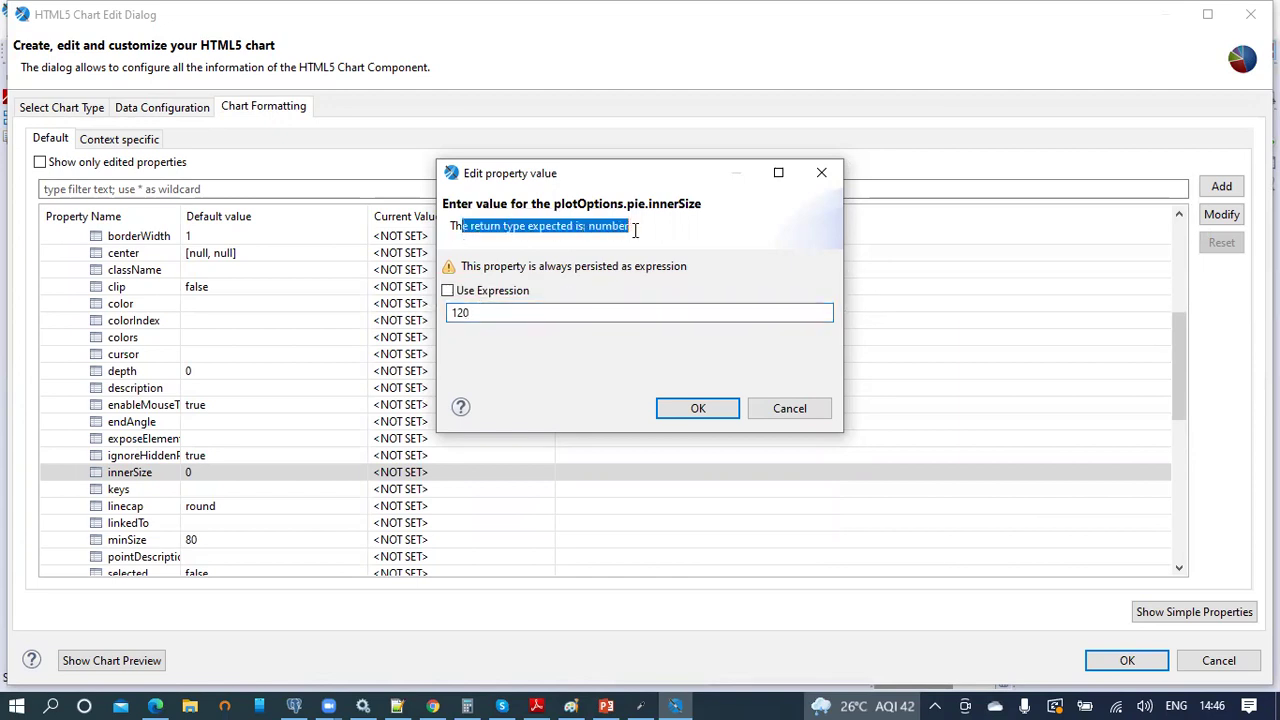
left_click(480, 318)
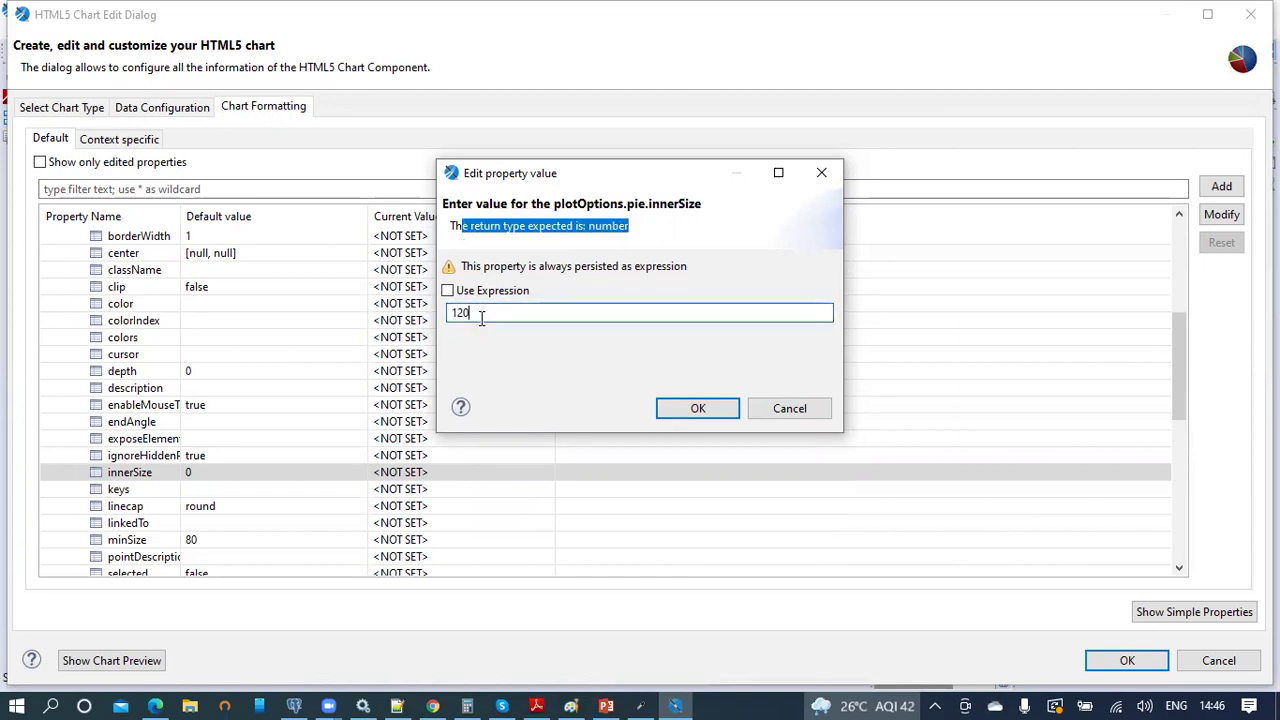
left_click(723, 408)
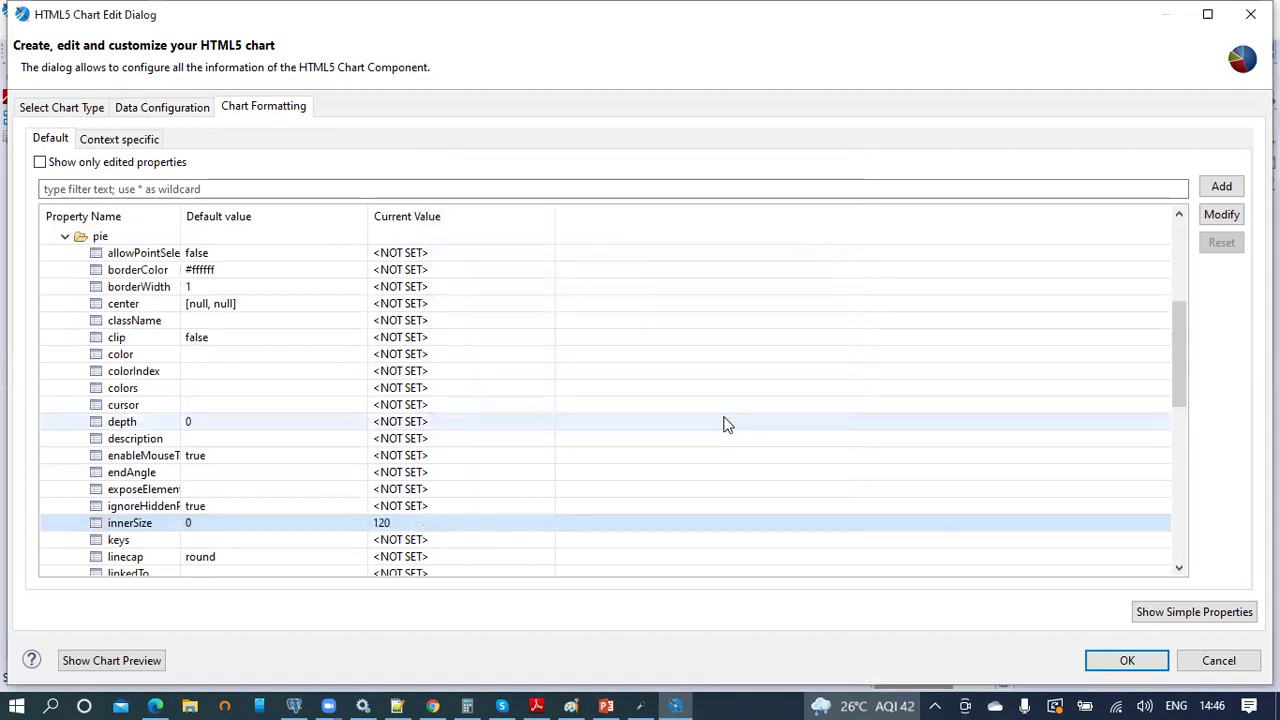
- Apply the chart's formatting changes and save the donut report, declining to publish it from the save prompt
left_click(1127, 660)
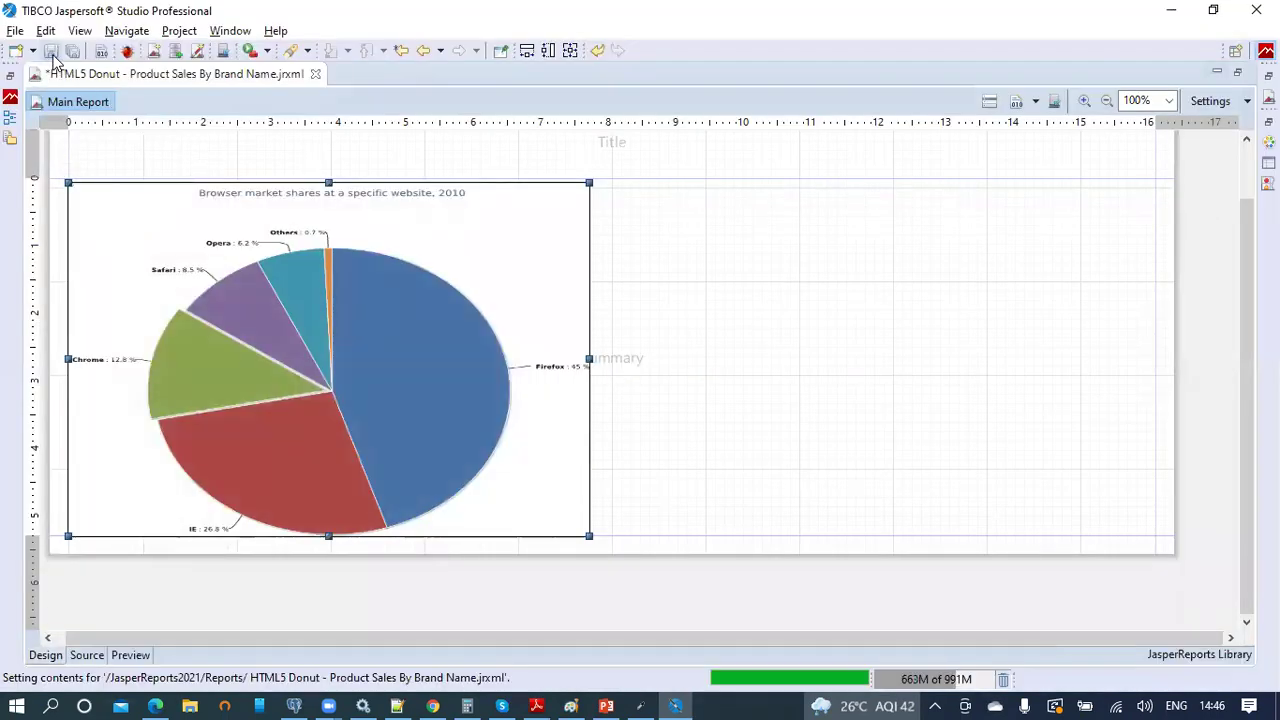
left_click(737, 352)
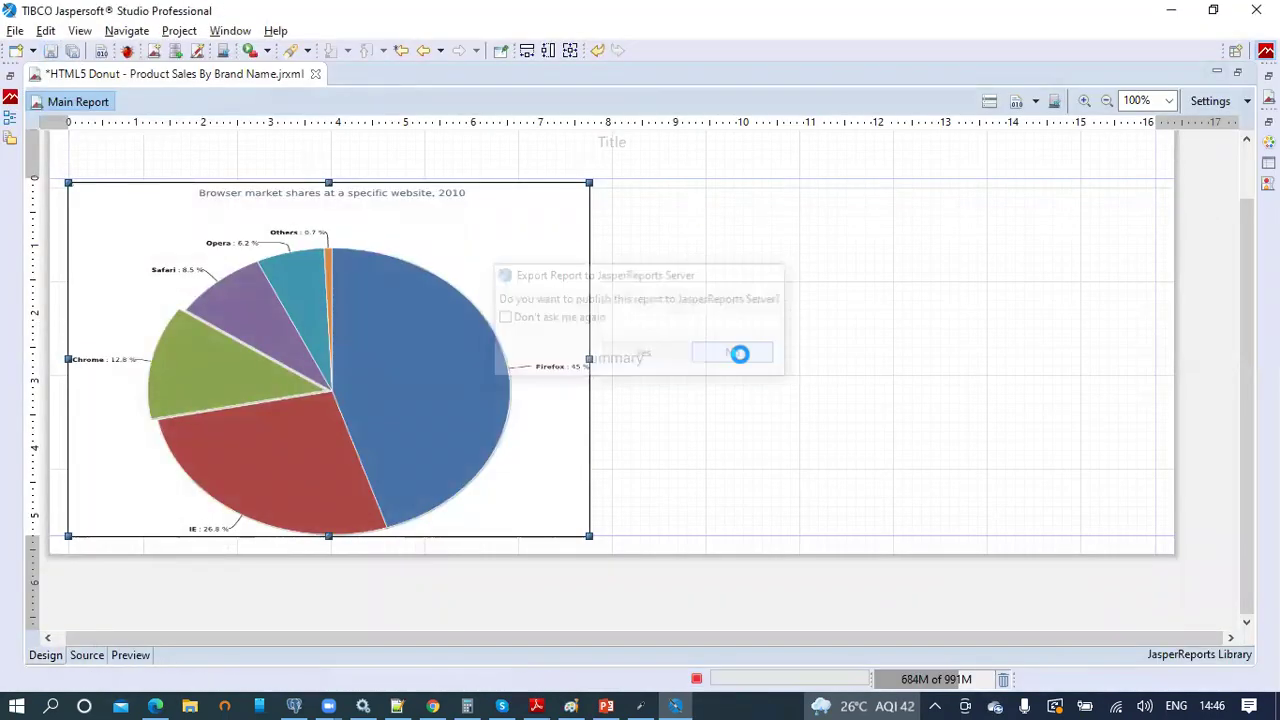
- Start publishing to the JasperReports2021 Reports folder with the report unit label "HTML5 Donut Chart - Product Sales By Brand Name"
left_click(1056, 104)
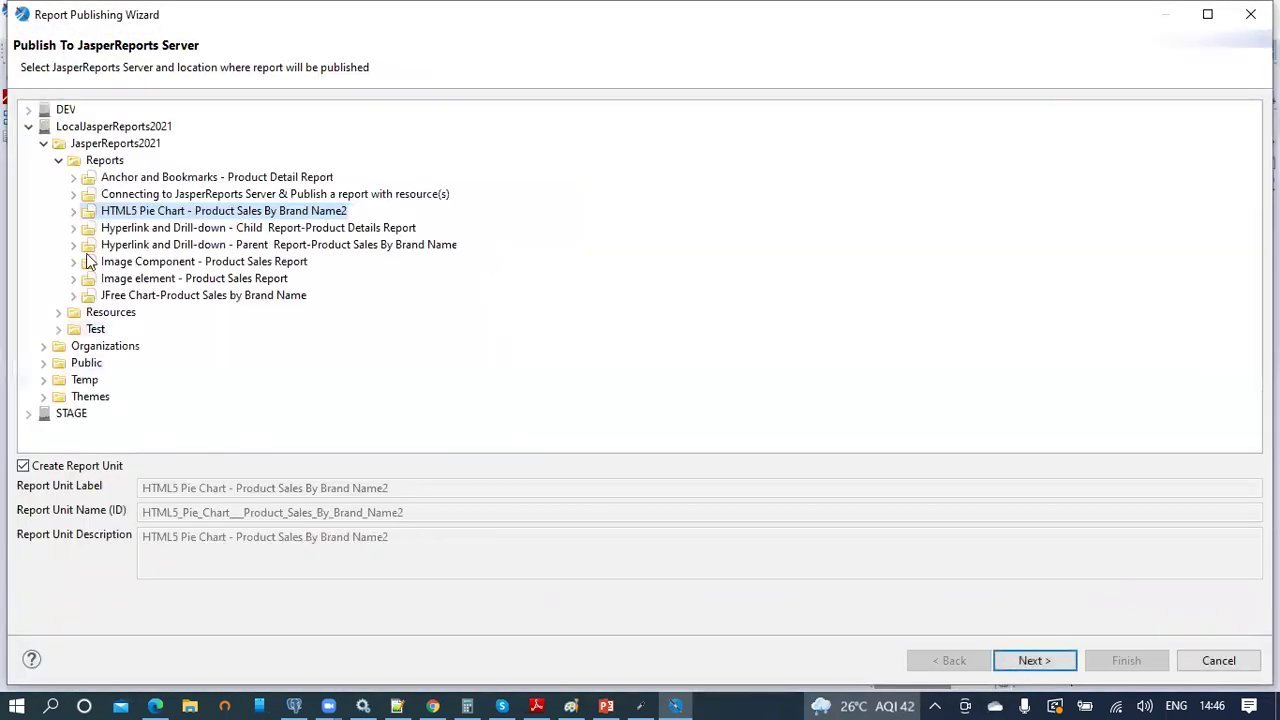
left_click(105, 161)
left_click(400, 487)
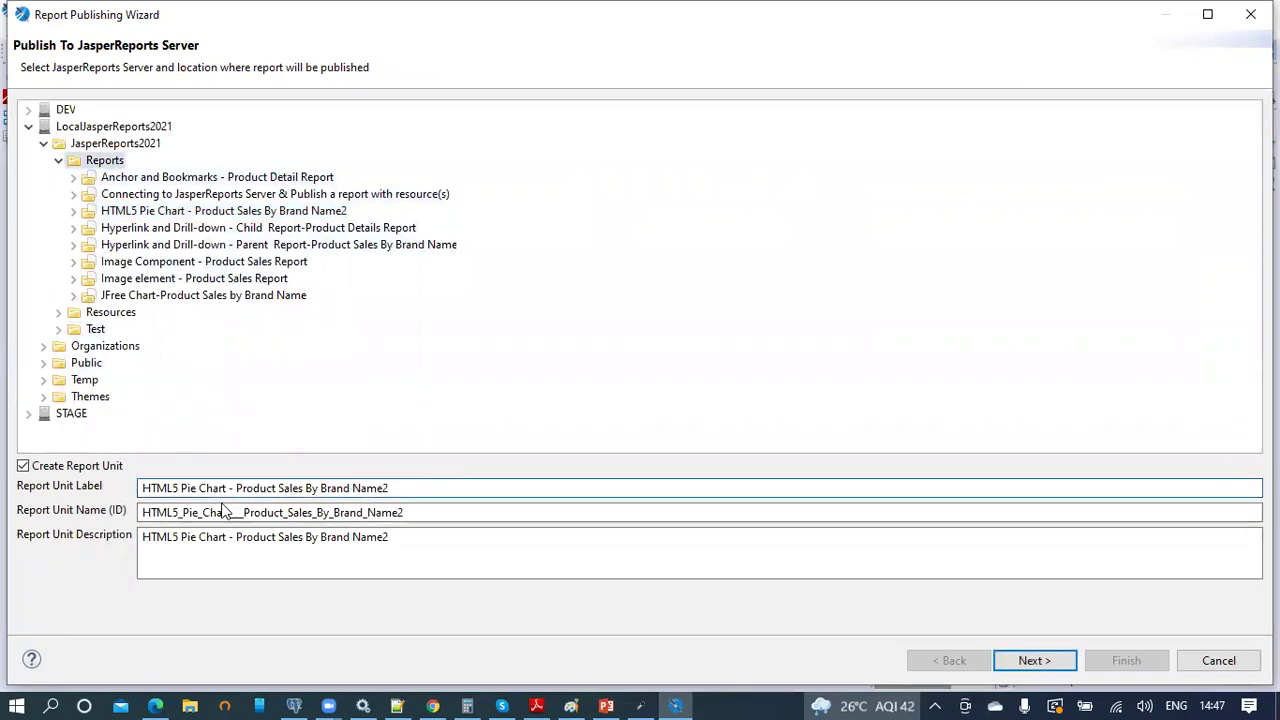
type("Donu")
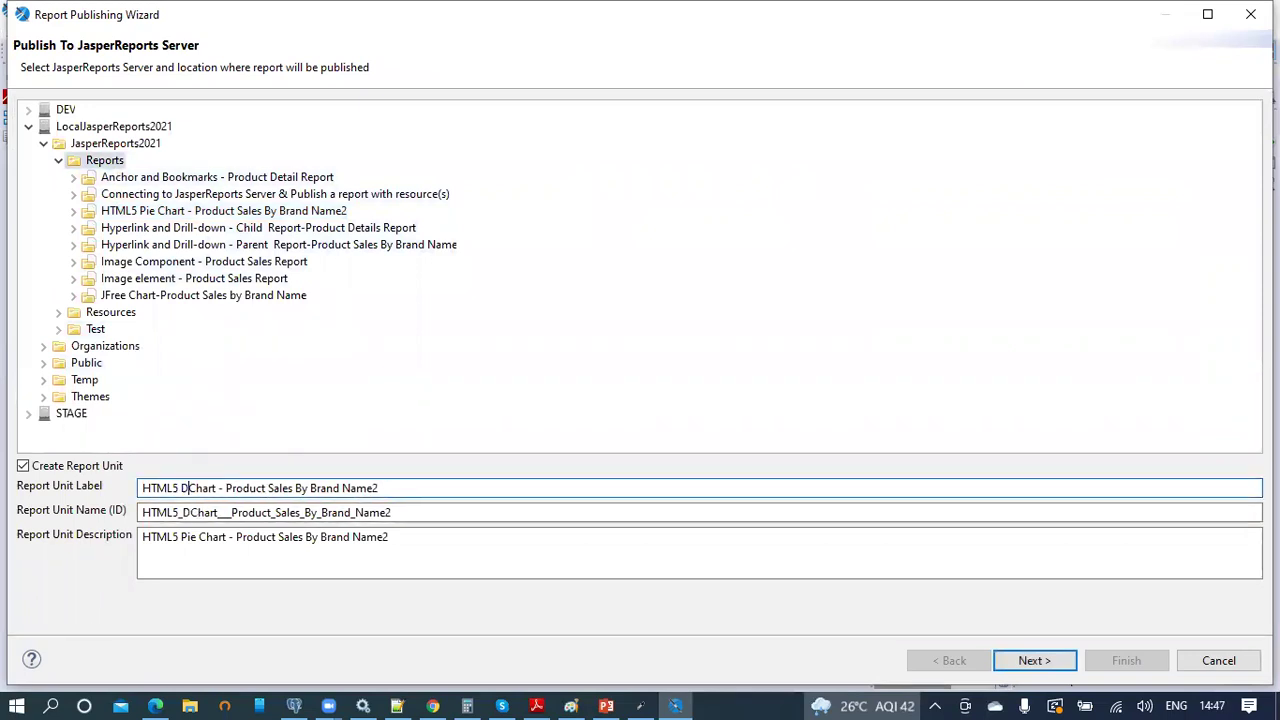
type("t")
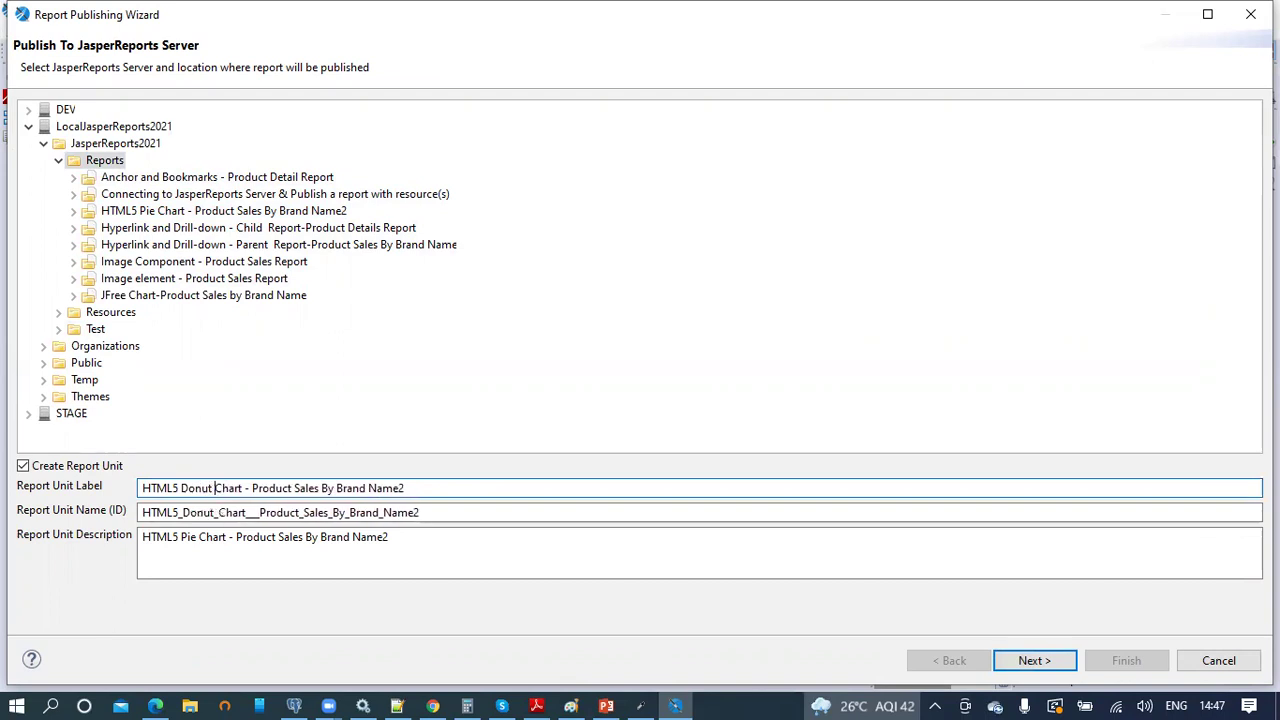
key("BackSpace")
- Replace the report unit description with the label text "HTML5 Donut Chart - Product Sales By Brand Name"
left_click(423, 512)
left_click(417, 537)
left_click_drag(417, 537, 60, 576)
key("BackSpace")
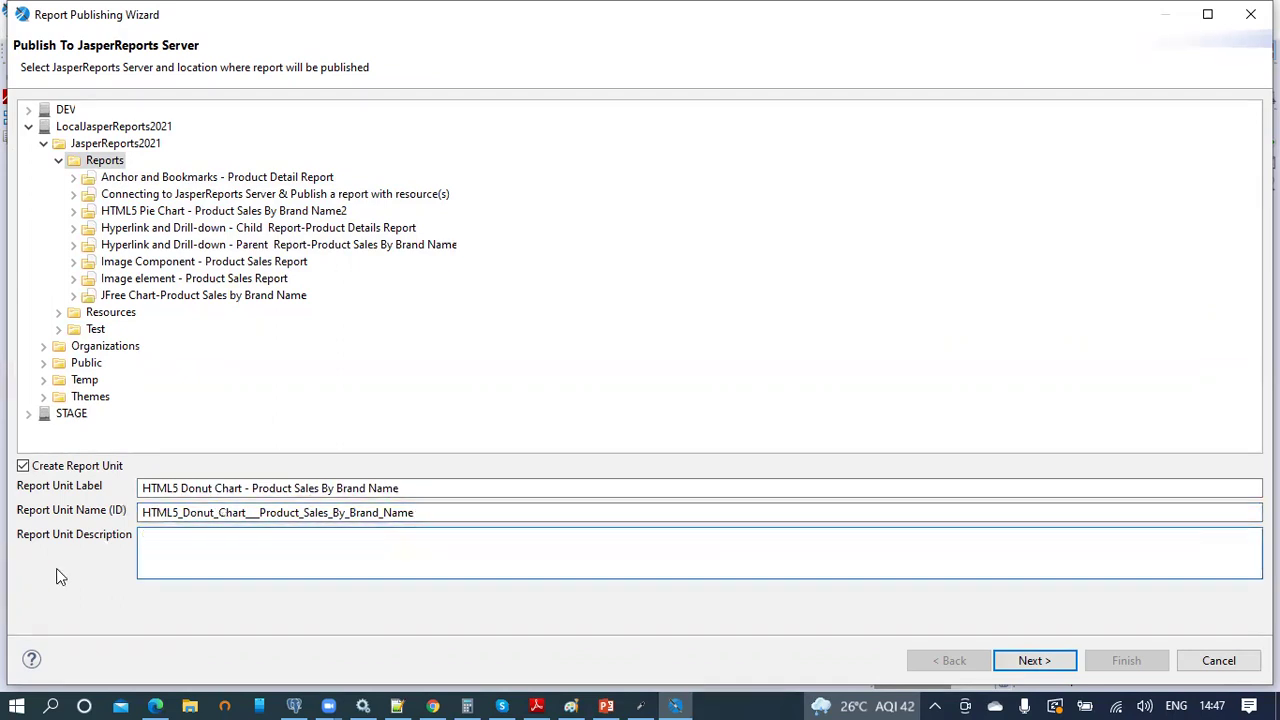
left_click(448, 490)
key("ctrl+a")
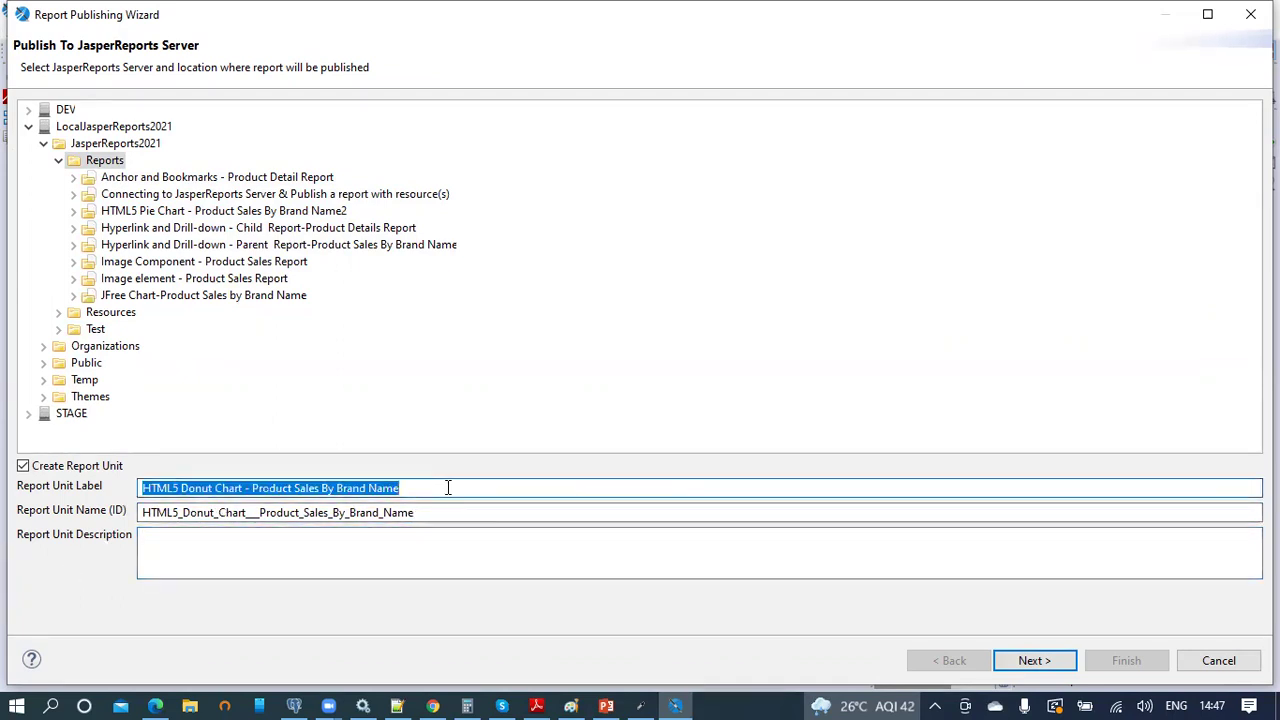
key("ctrl+c")
left_click(340, 535)
key("ctrl+v")
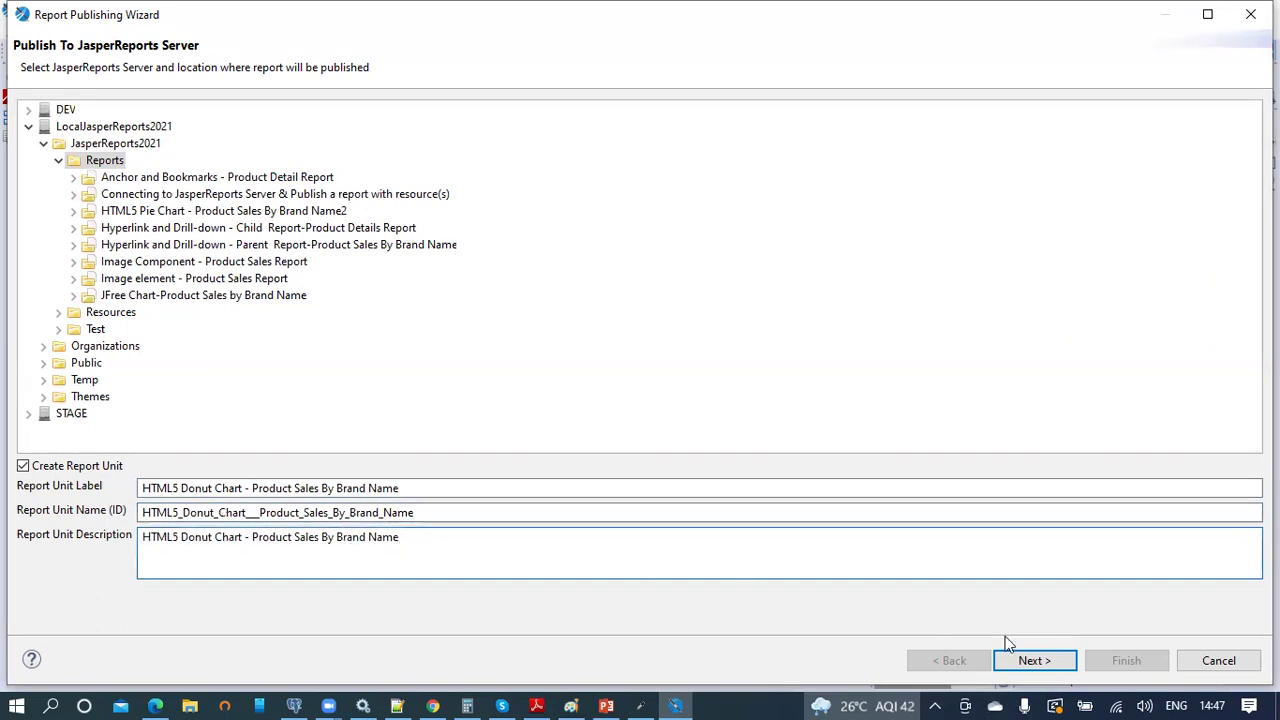
- Finish publishing the donut report using the repository data source /JasperReports2021/Resources/foodmart
left_click(1040, 660)
left_click(1040, 658)
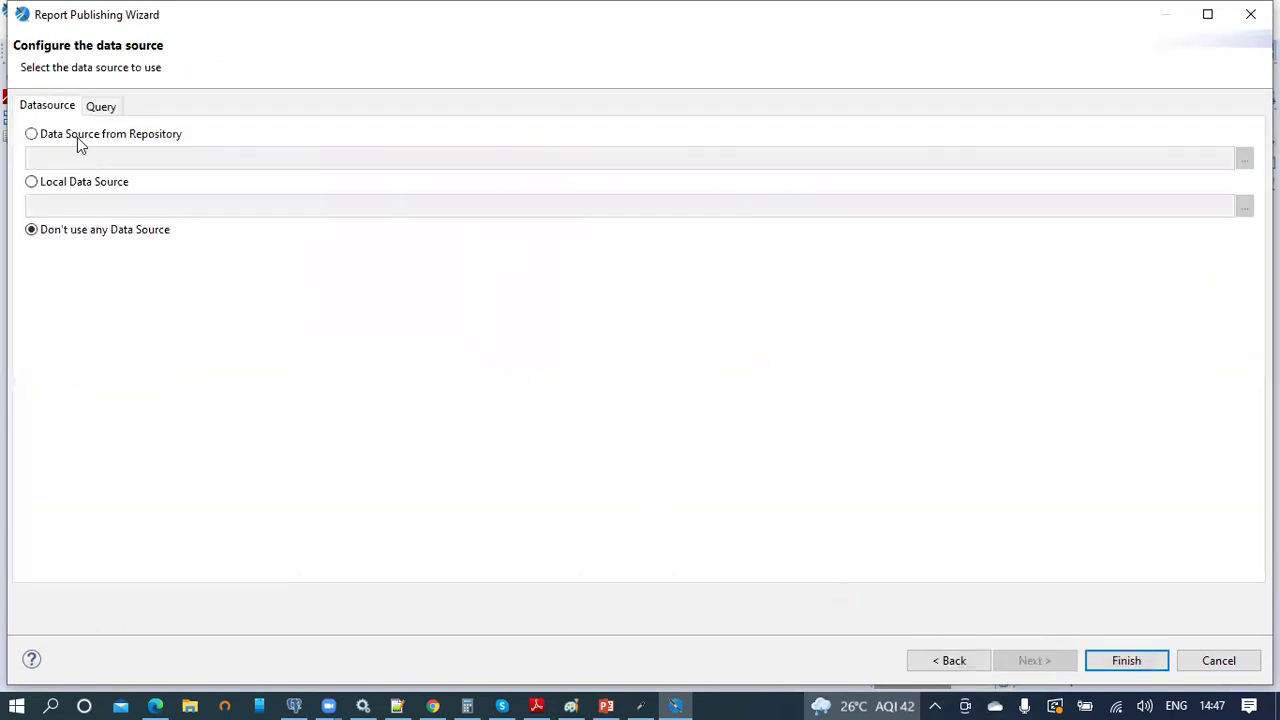
left_click(77, 137)
left_click(1244, 158)
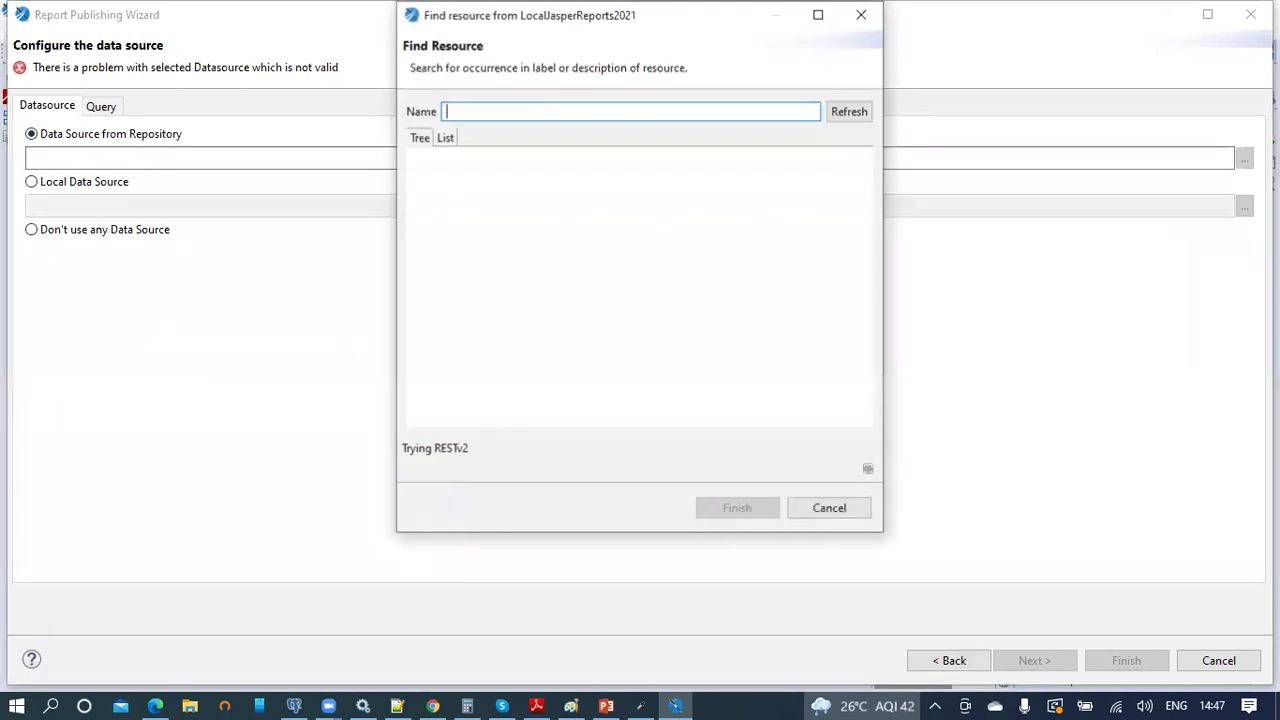
type("foodmart")
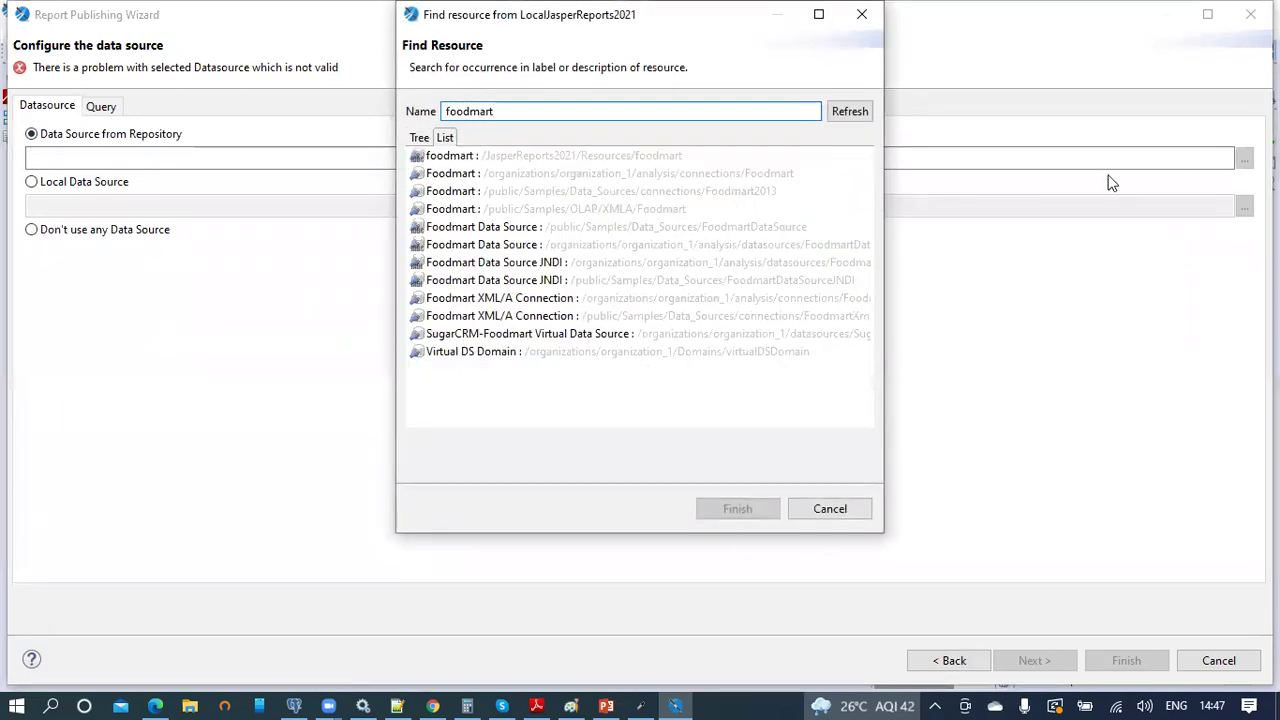
left_click(662, 158)
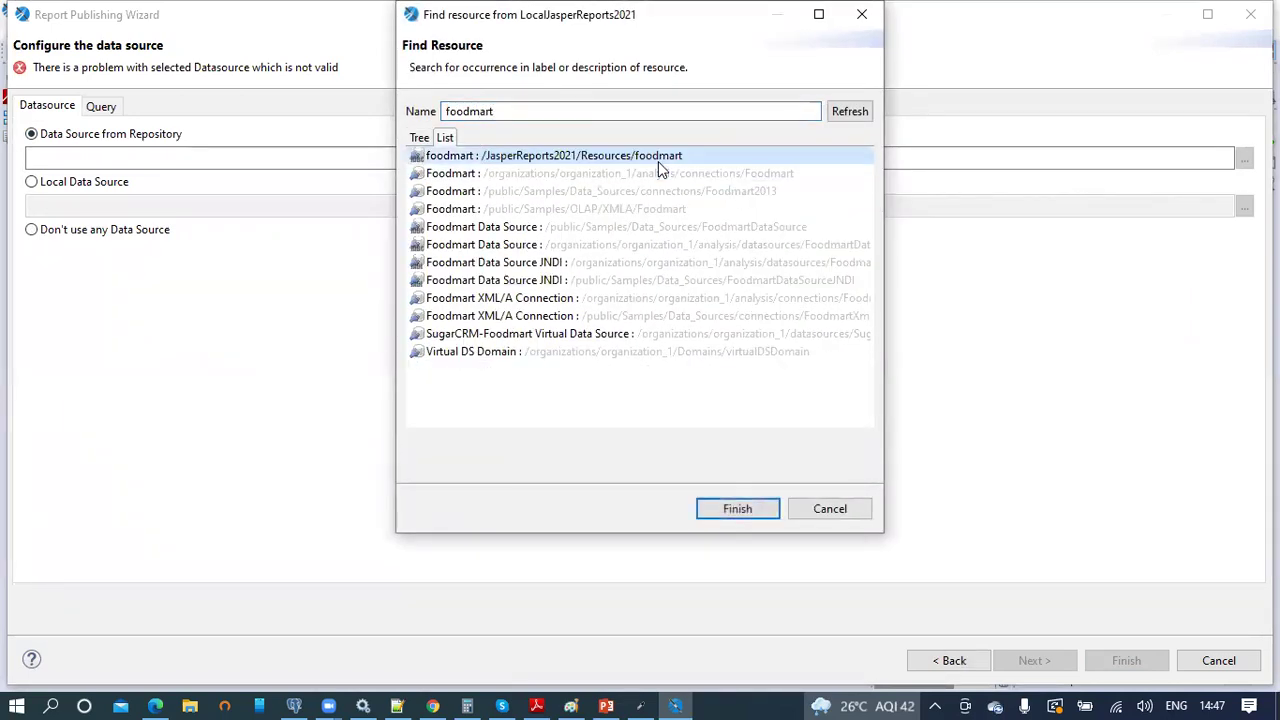
double_click(658, 161)
left_click(1150, 663)
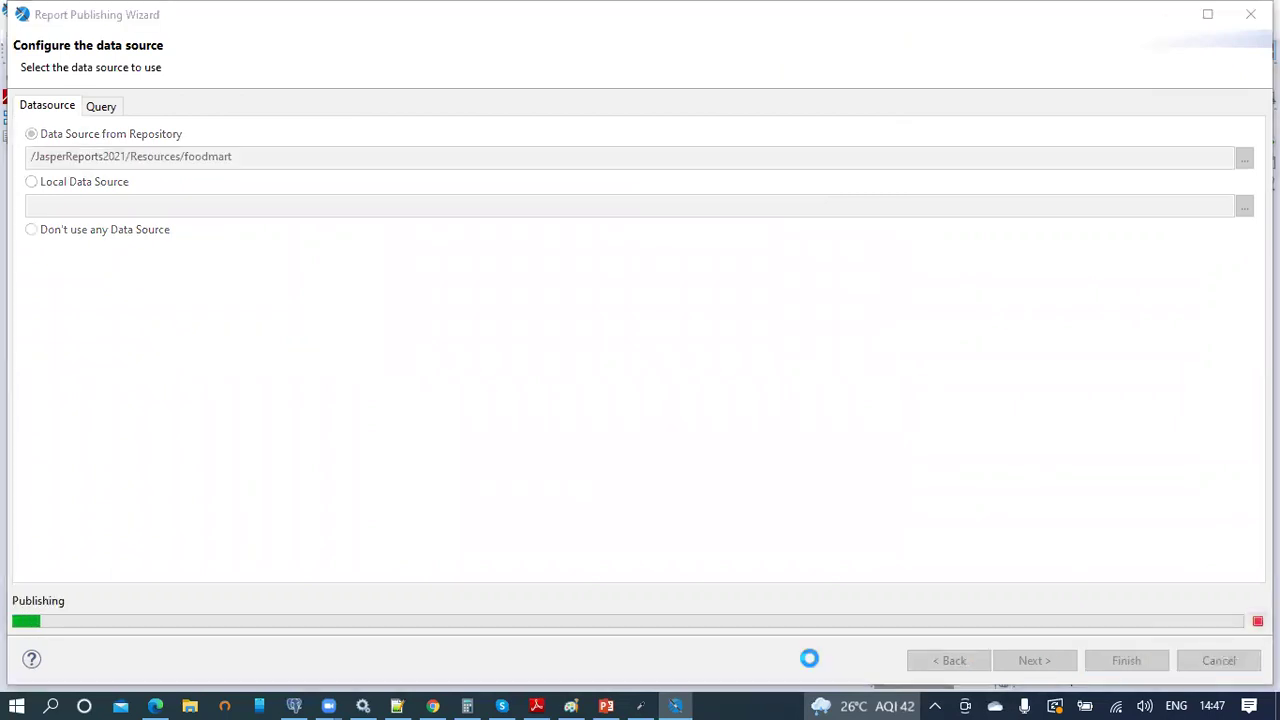
- Switch to the JasperReports Server site in Chrome, run the published donut chart report from the repository, and check its chart options
left_click(432, 706)
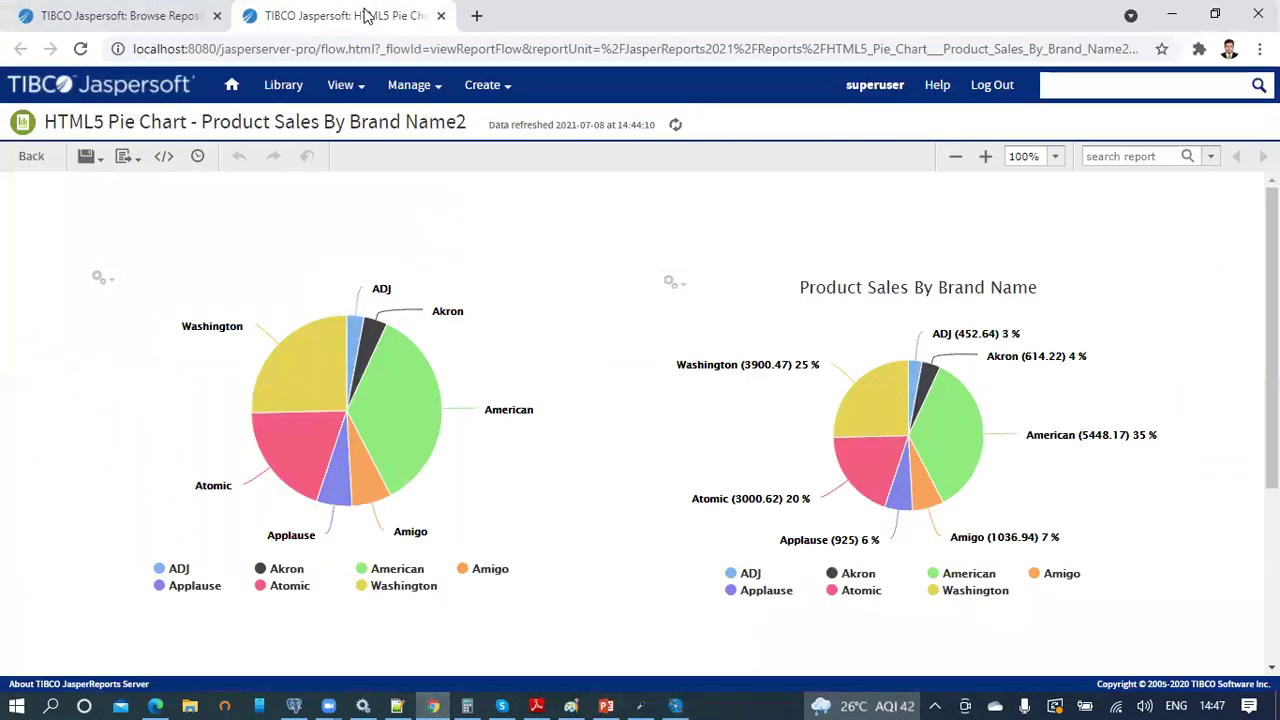
mouse_move(352, 85)
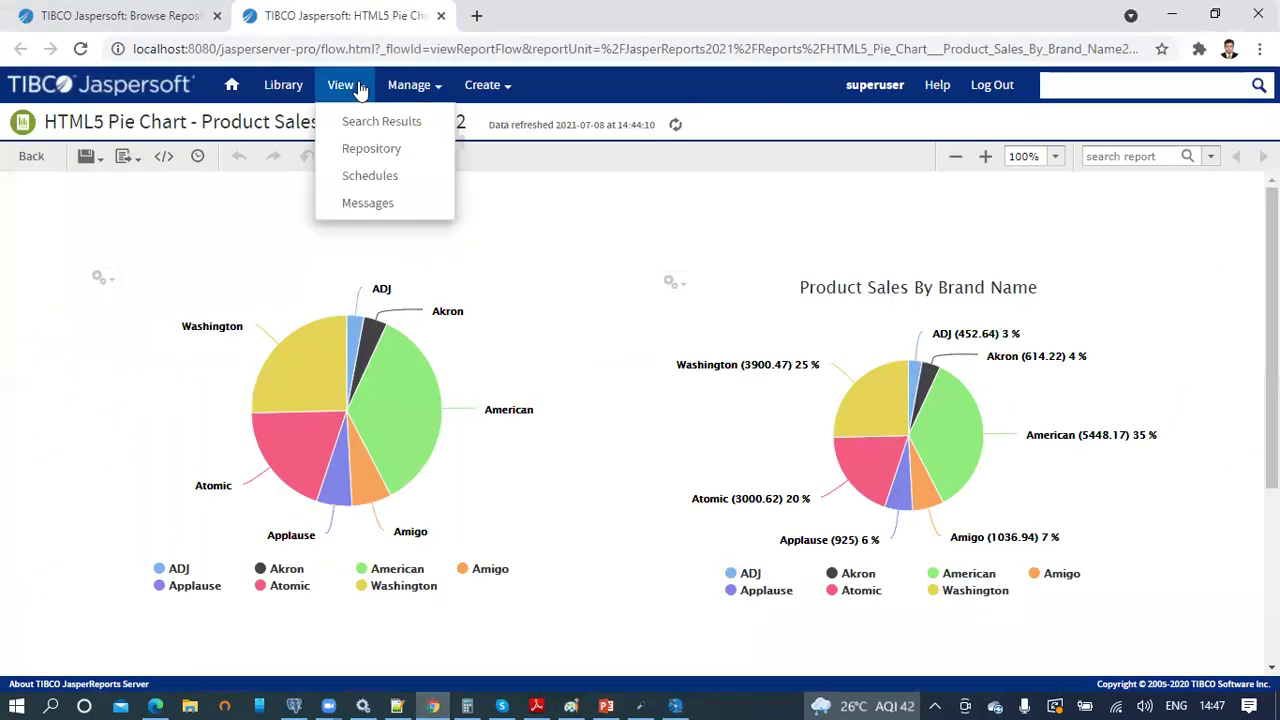
left_click(356, 152)
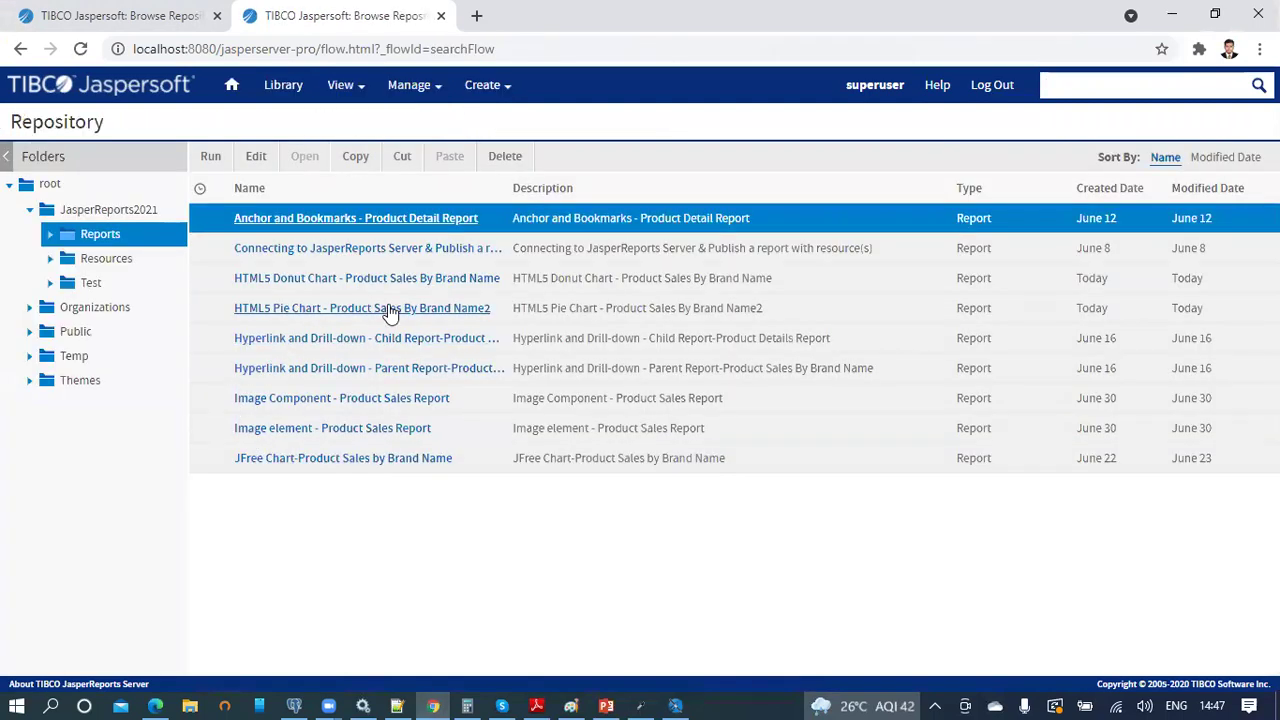
left_click(340, 279)
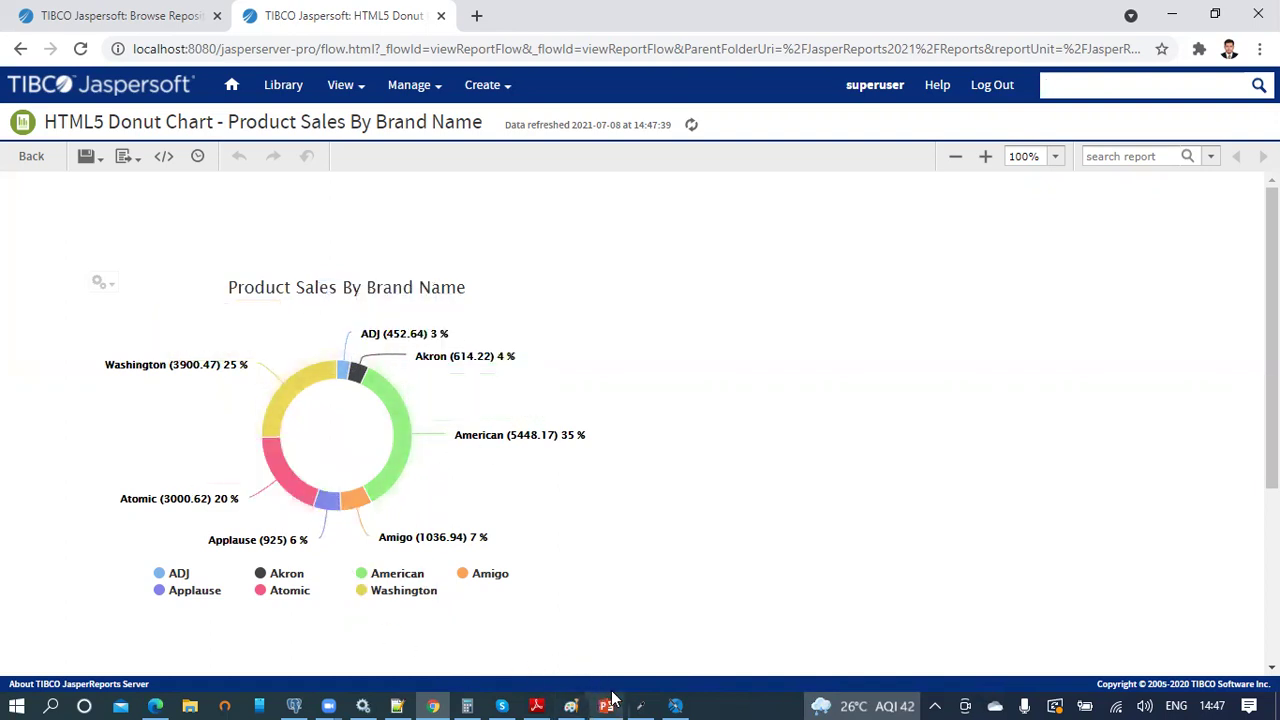
left_click(98, 282)
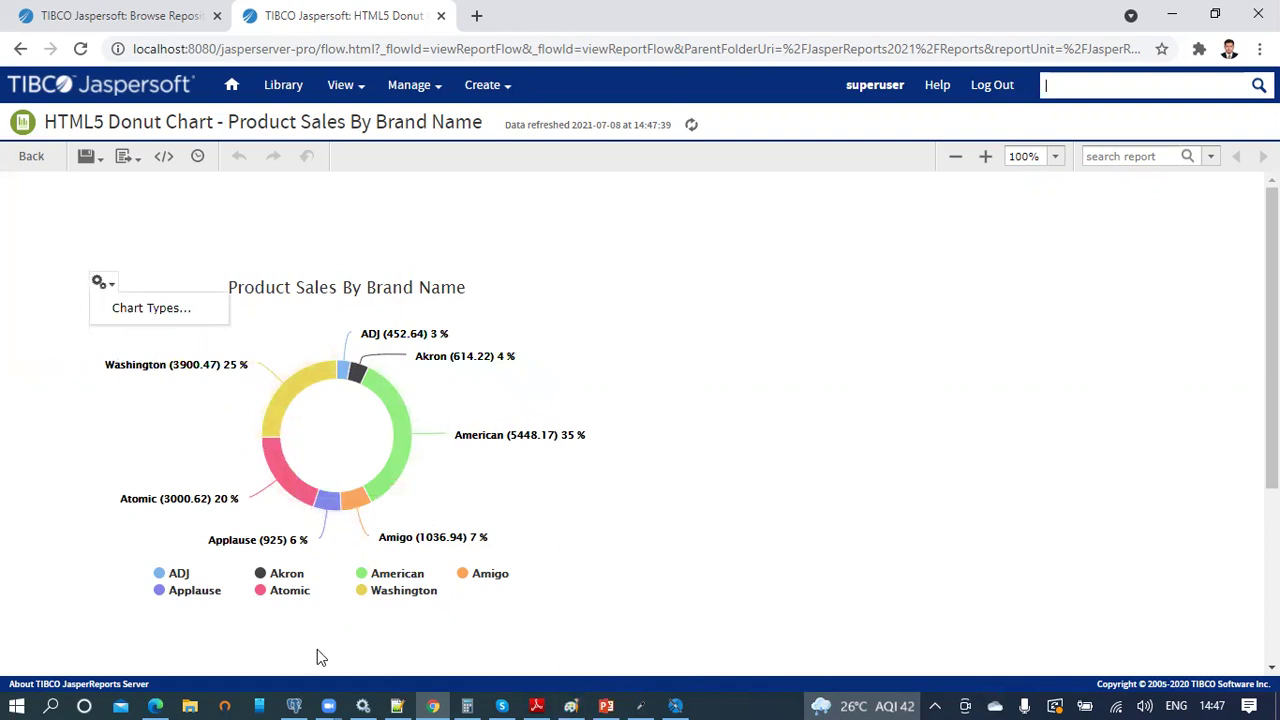
mouse_move(125, 364)
- Switch to PowerPoint and show the slide on HTML5 Semi Pie and Dual Level Pie Charts
left_click(605, 705)
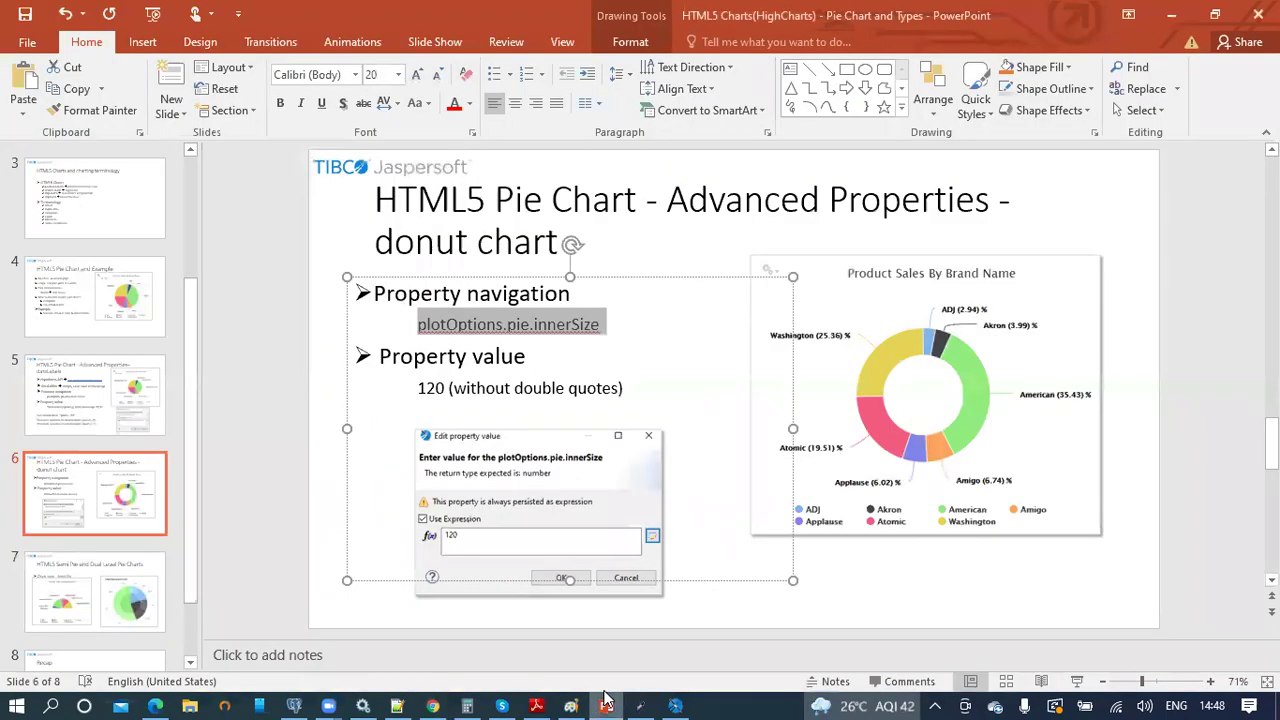
scroll(115, 500, "down", 1)
left_click(116, 500)
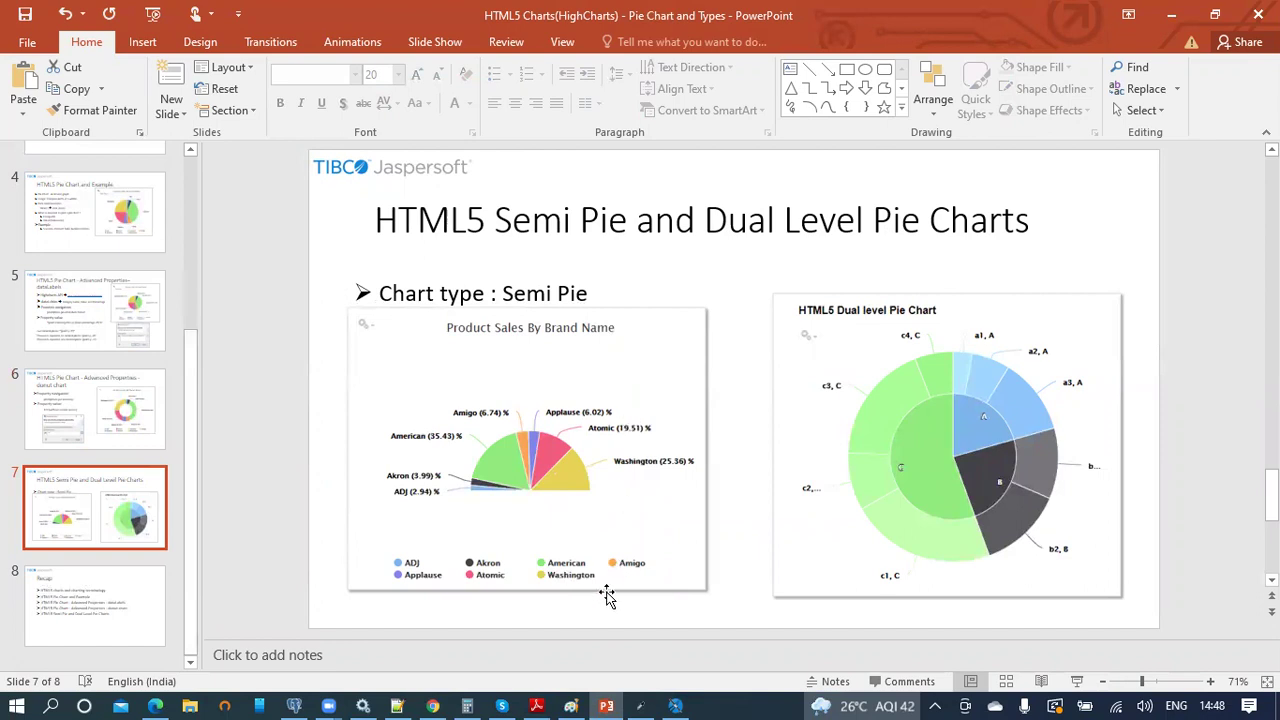
- Back in Jaspersoft Studio, save the donut report as "HTML5 Semi Pie and Dual Pie Chart- Product Sales By Brand Name.jrxml" in JasperReports2021/Reports, without publishing
left_click(675, 706)
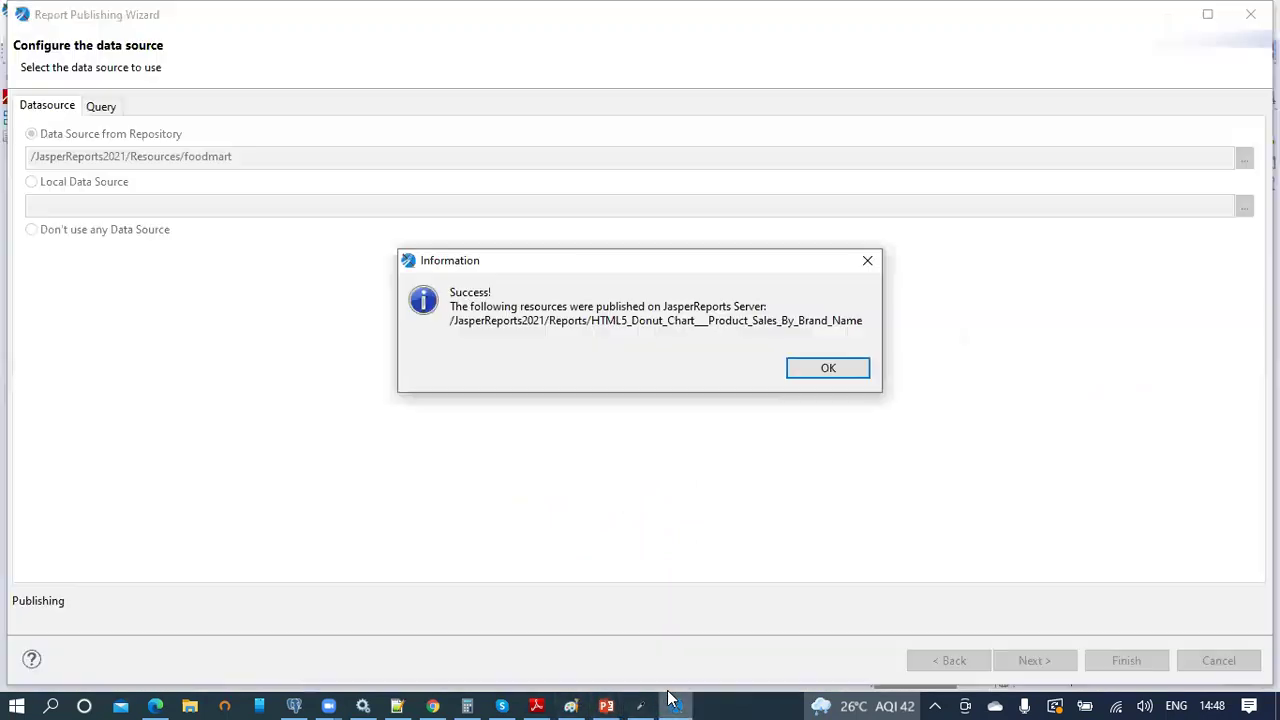
left_click(826, 369)
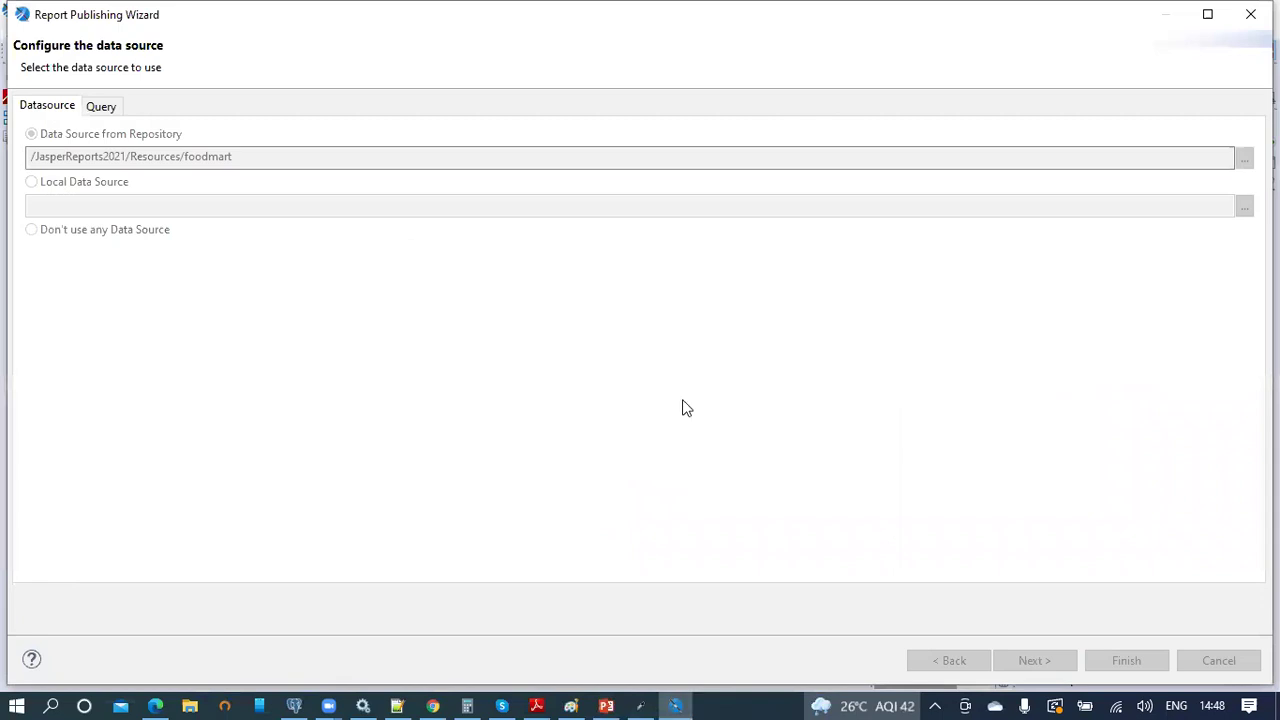
left_click(17, 33)
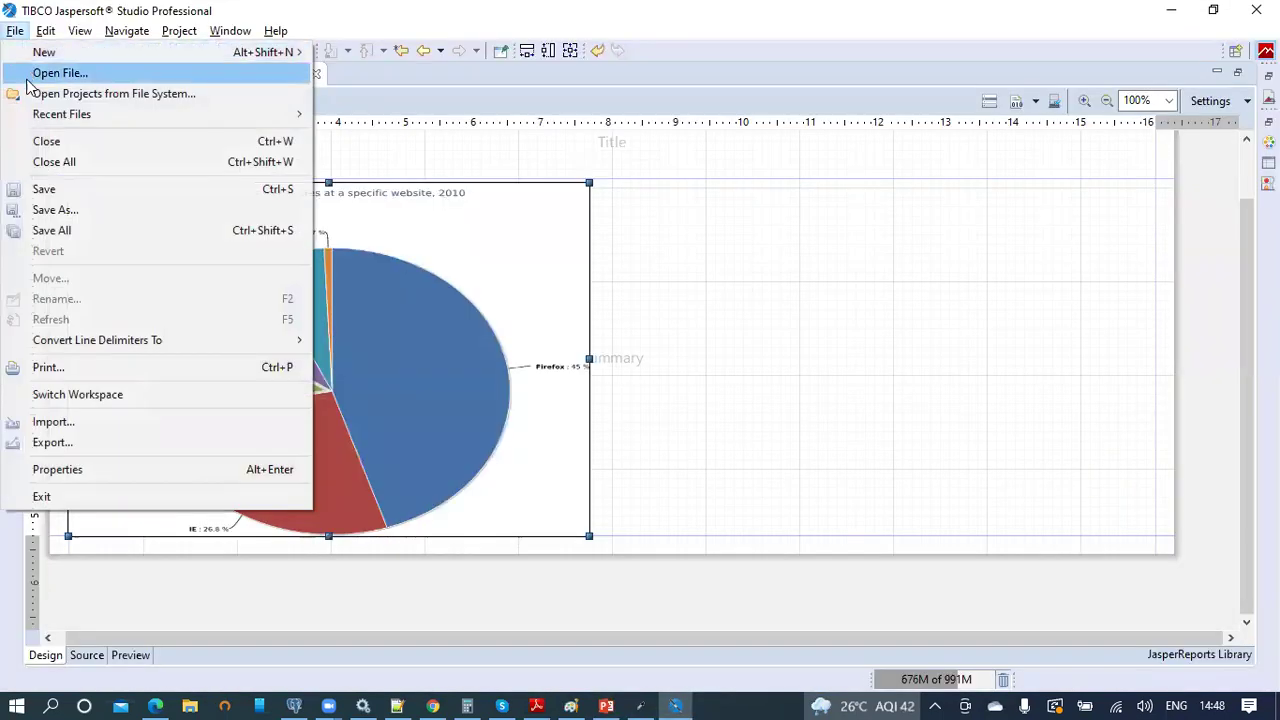
left_click(48, 212)
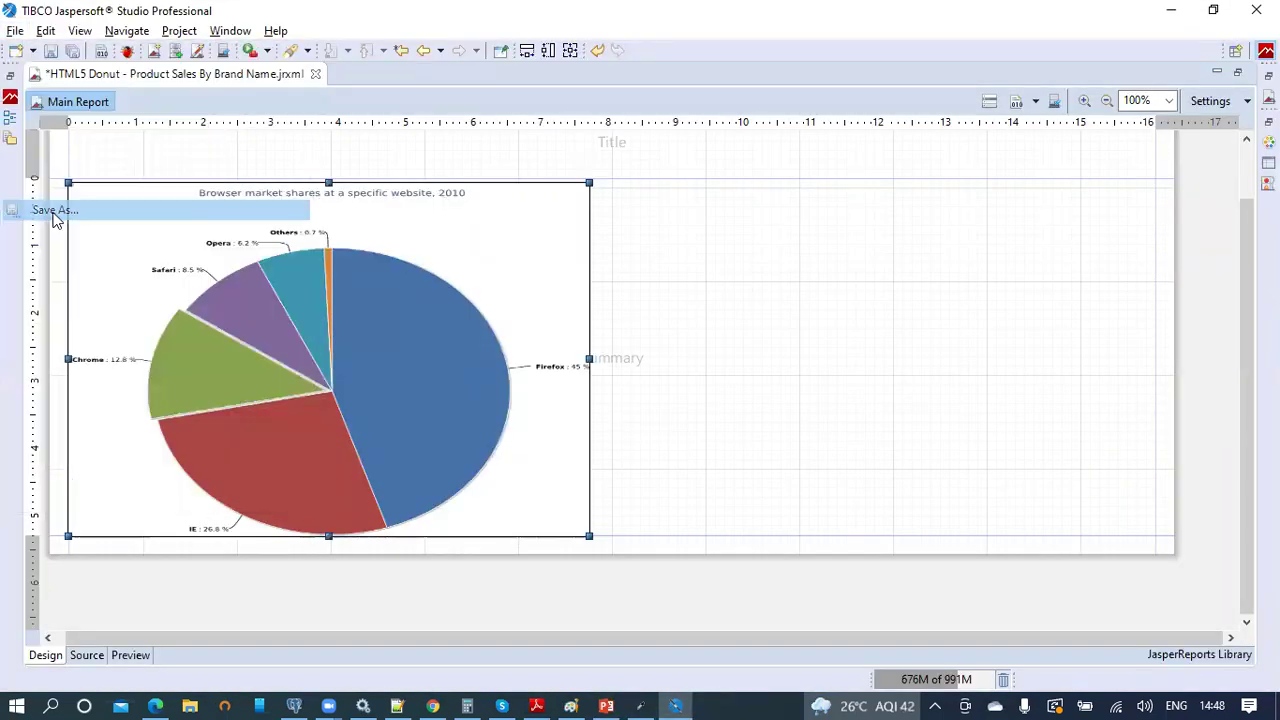
left_click(538, 551)
double_click(487, 551)
type("Semi Pie")
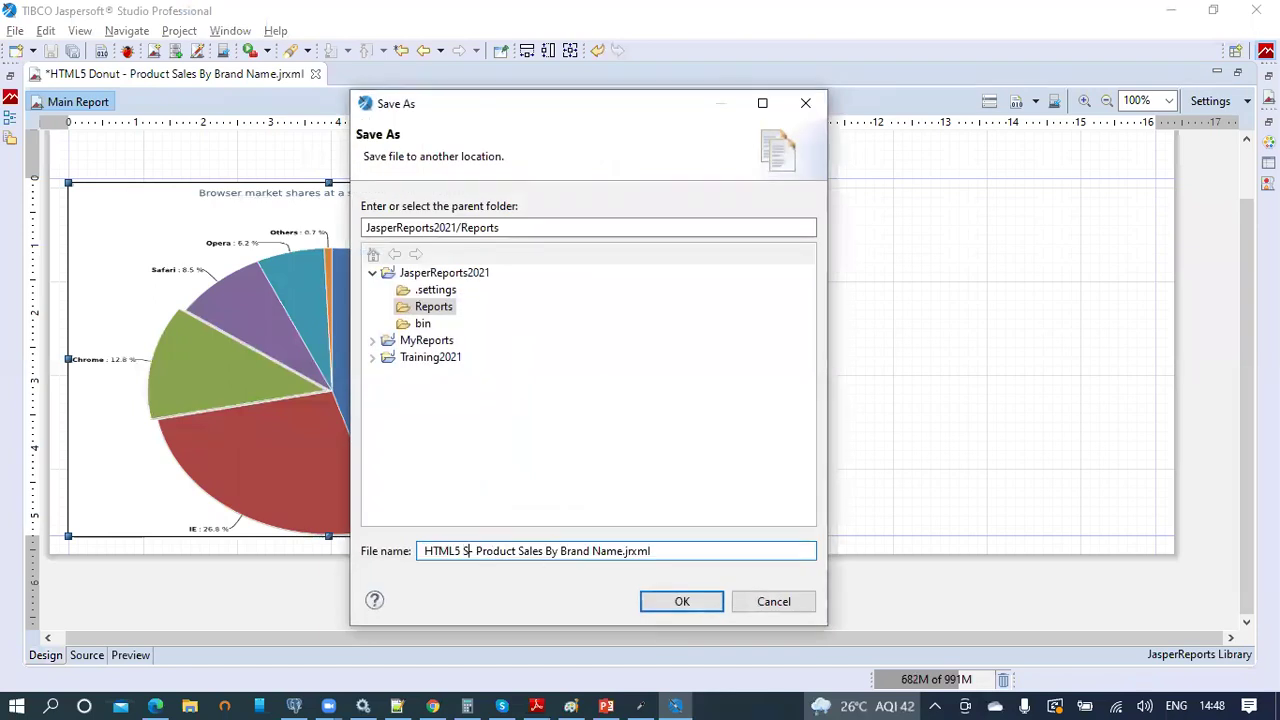
type(" and Dual P")
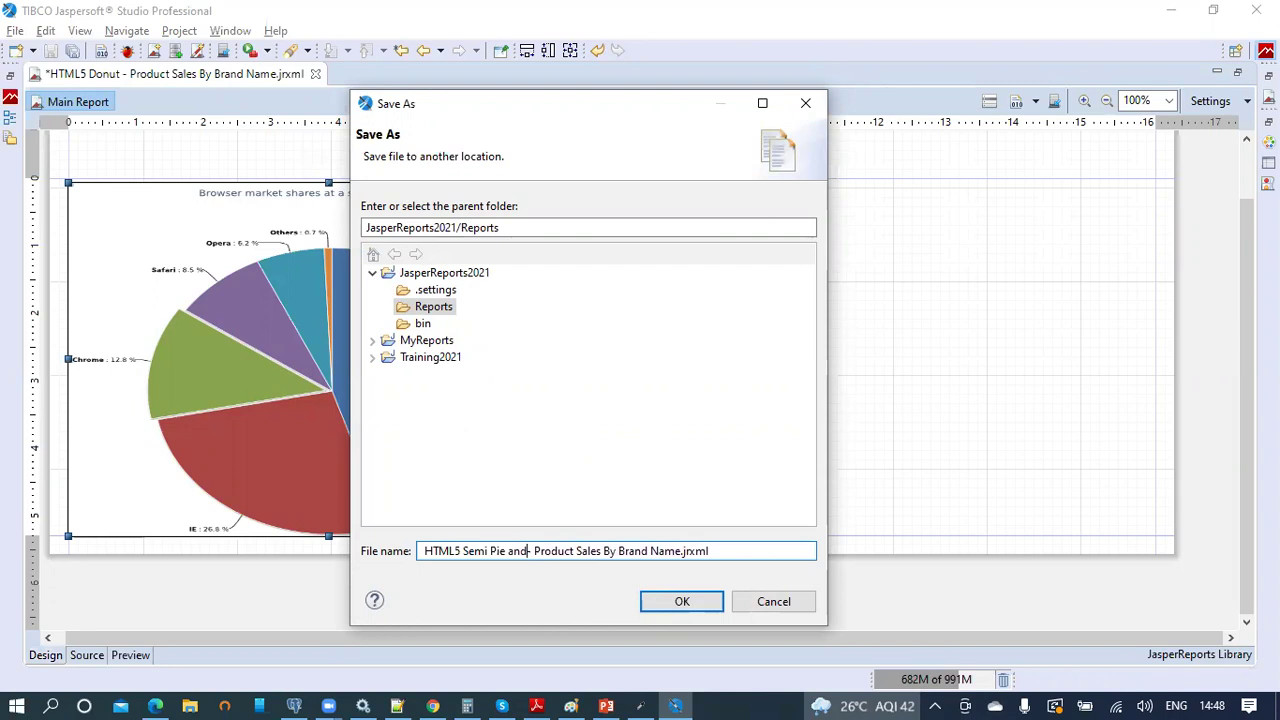
type("ie Chart")
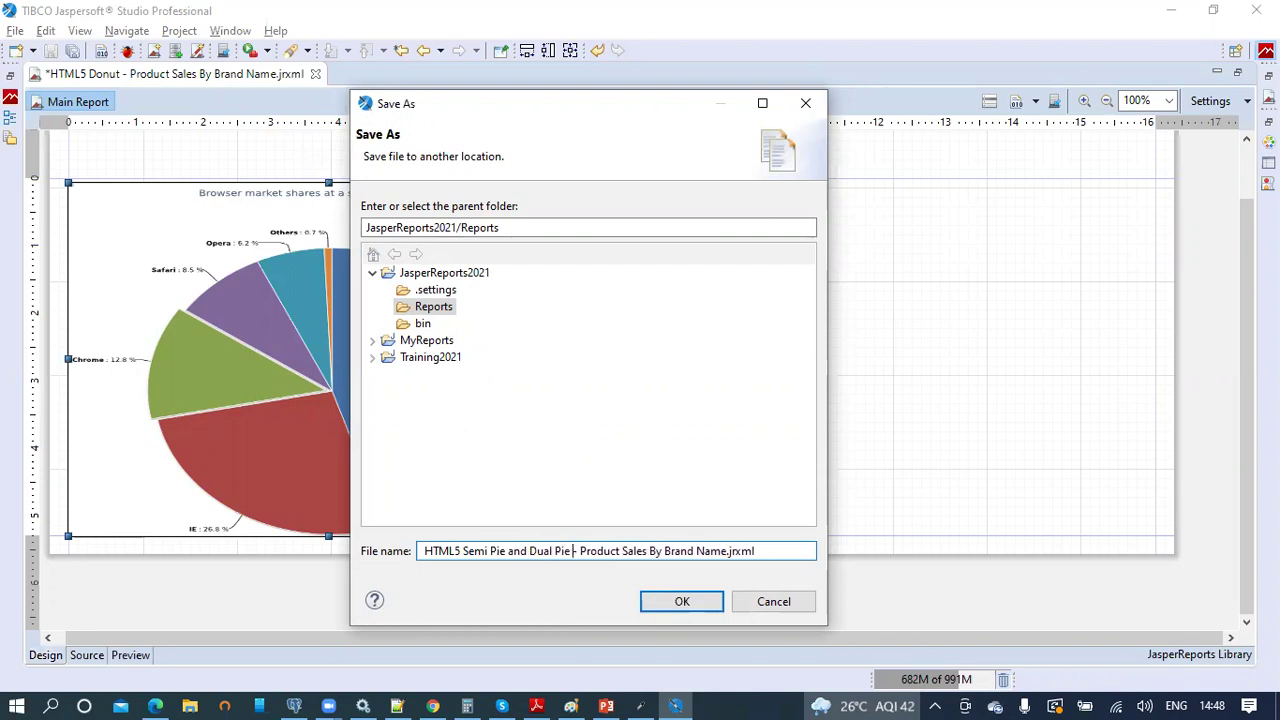
left_click(662, 601)
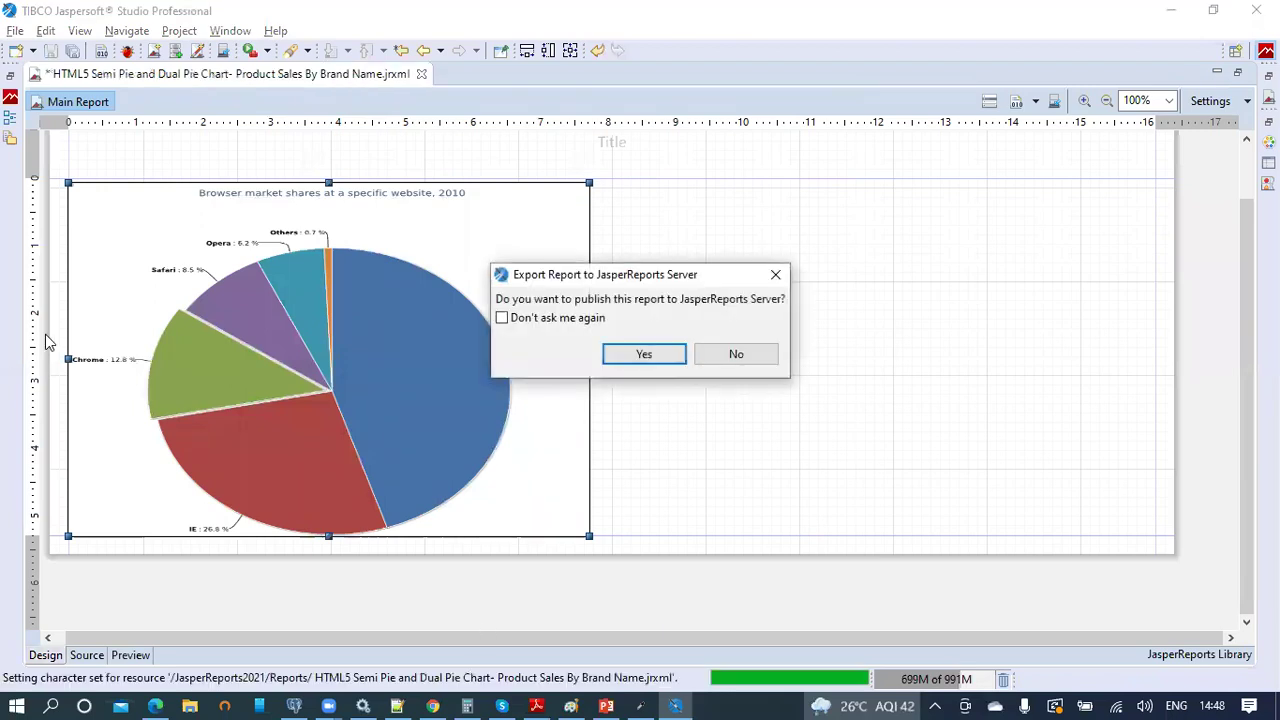
left_click(760, 357)
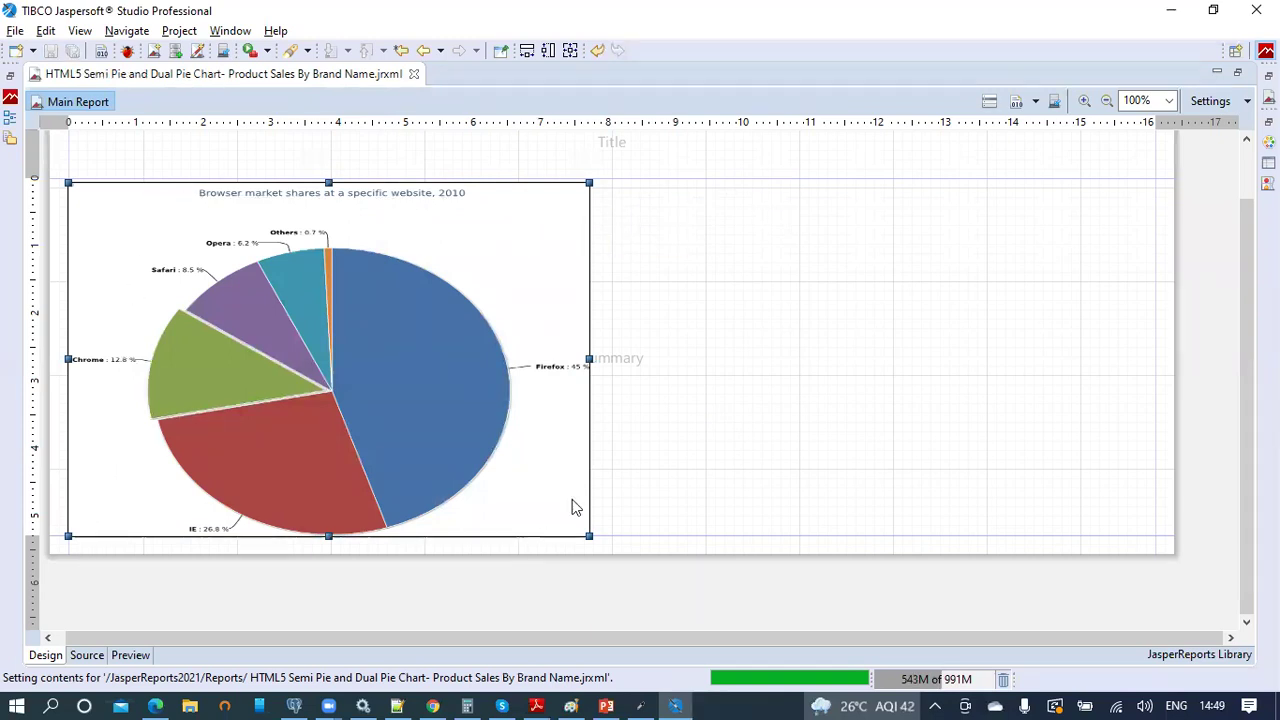
- Change the chart type to SemiPie from the Pie category and save the report, declining to publish it from the save prompt
right_click(544, 242)
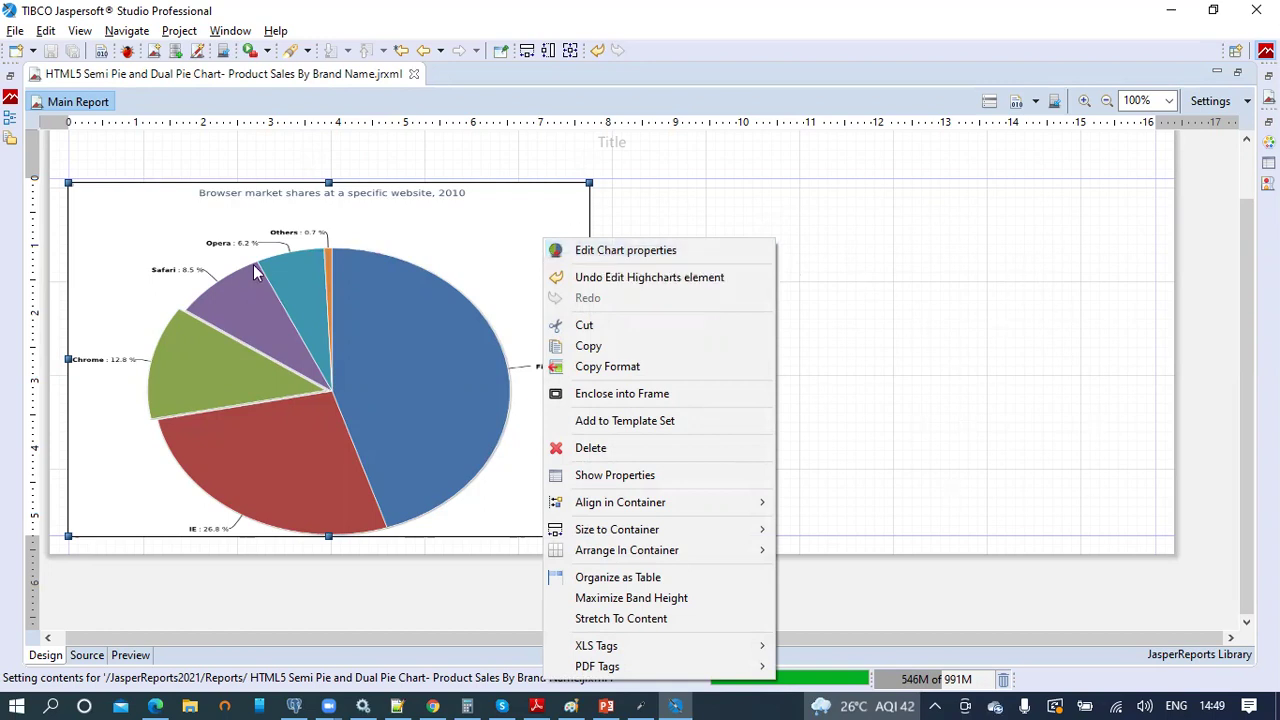
left_click(626, 255)
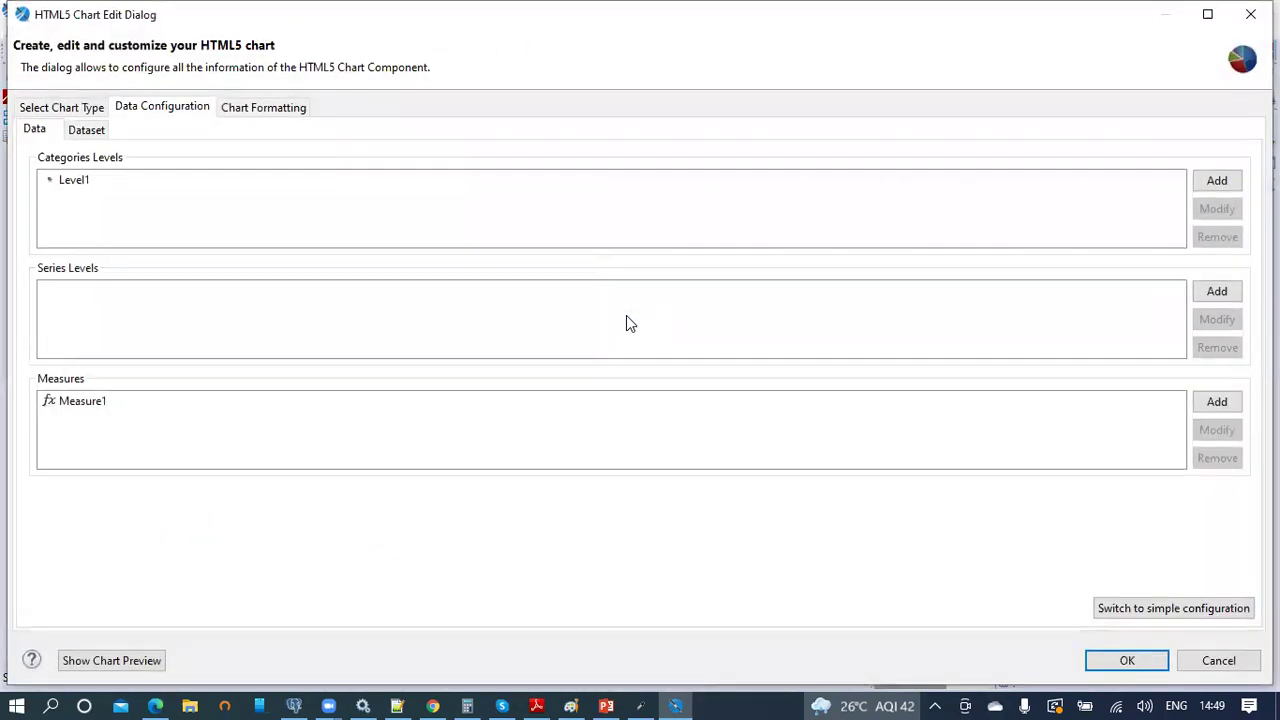
left_click(77, 106)
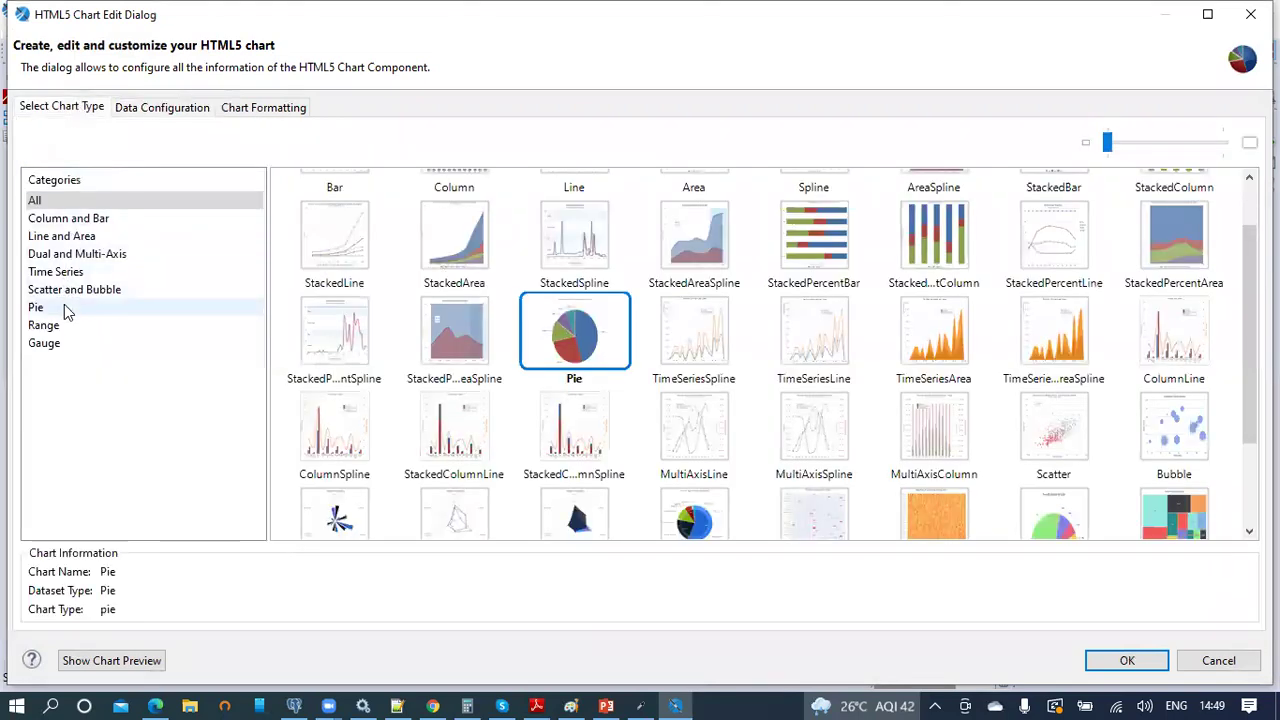
left_click(60, 310)
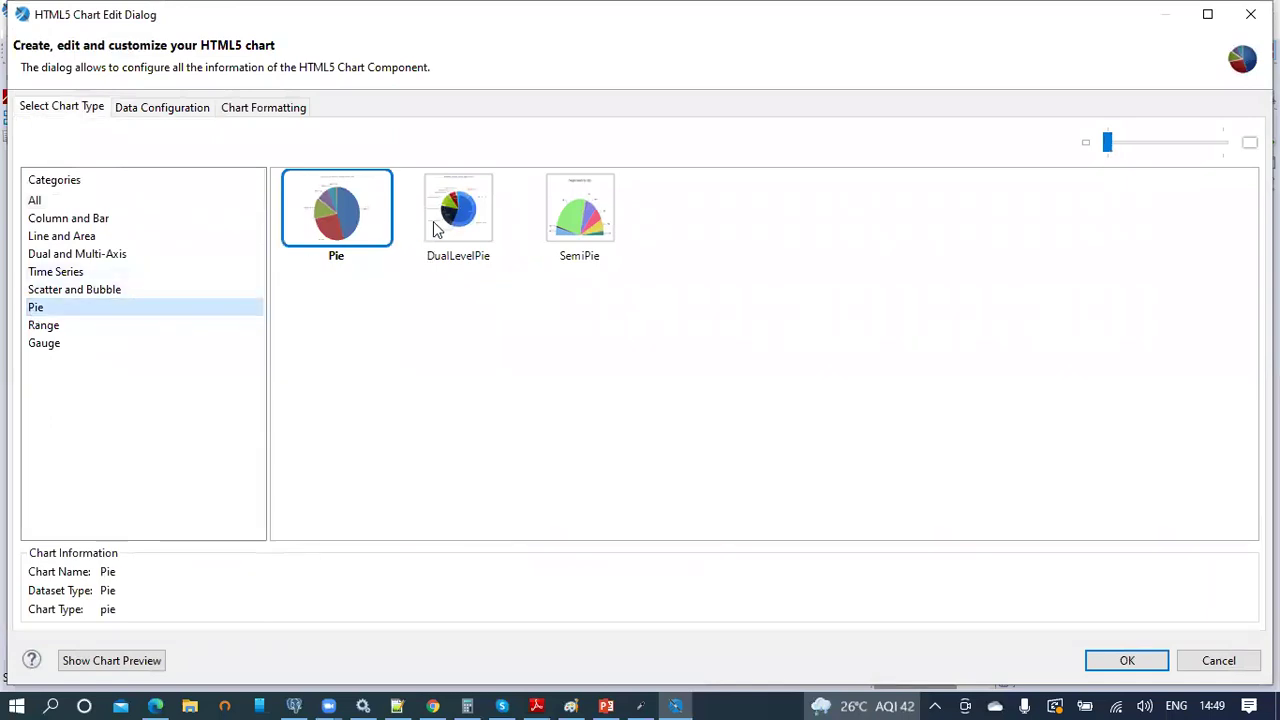
left_click(596, 226)
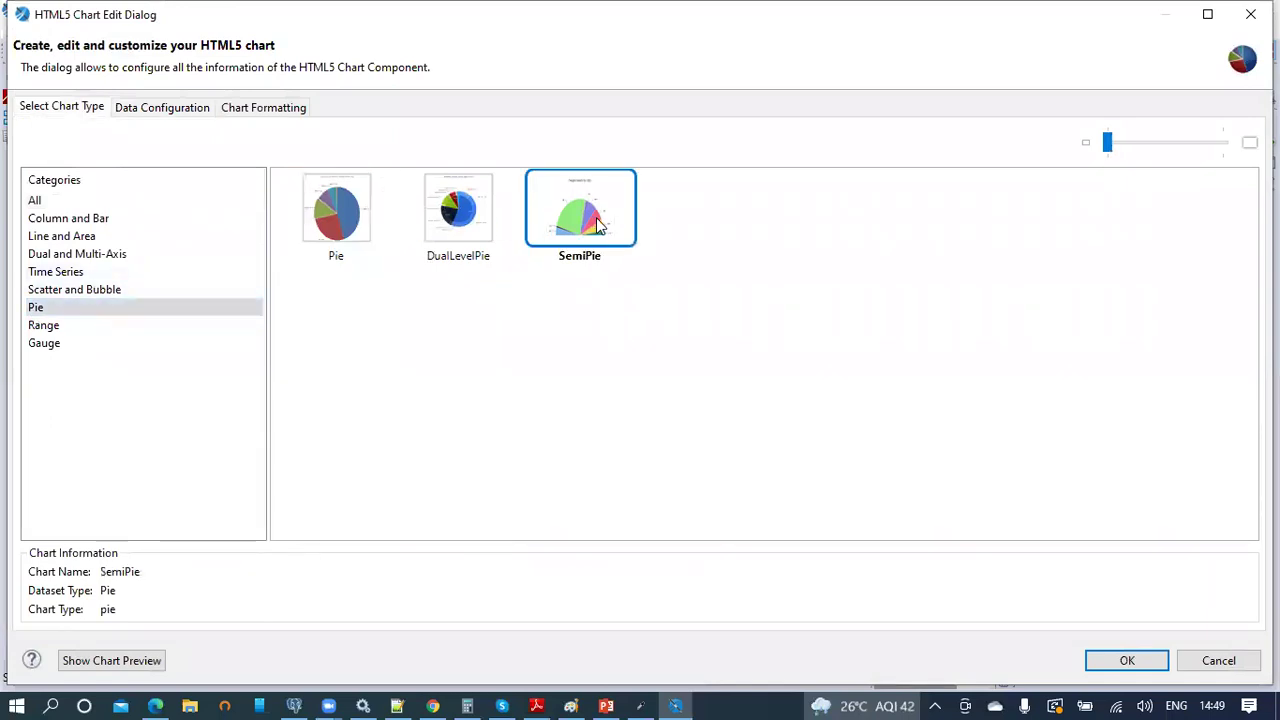
left_click(1127, 661)
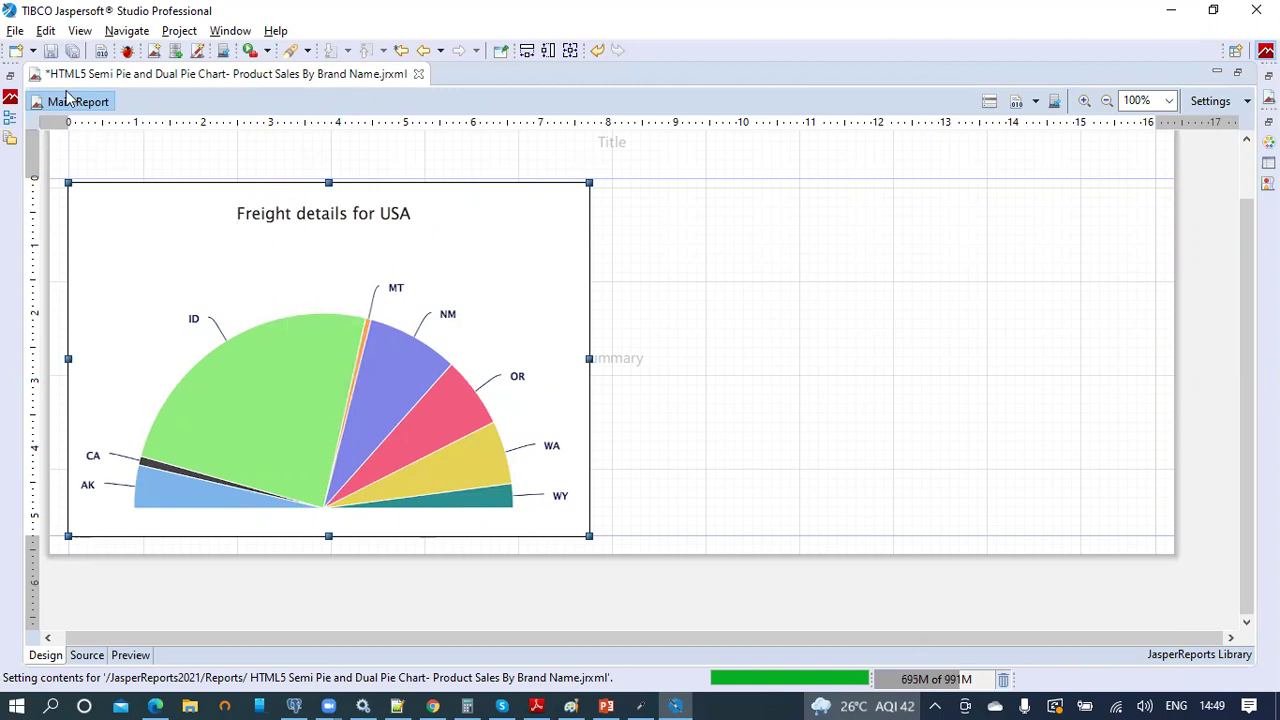
left_click(50, 52)
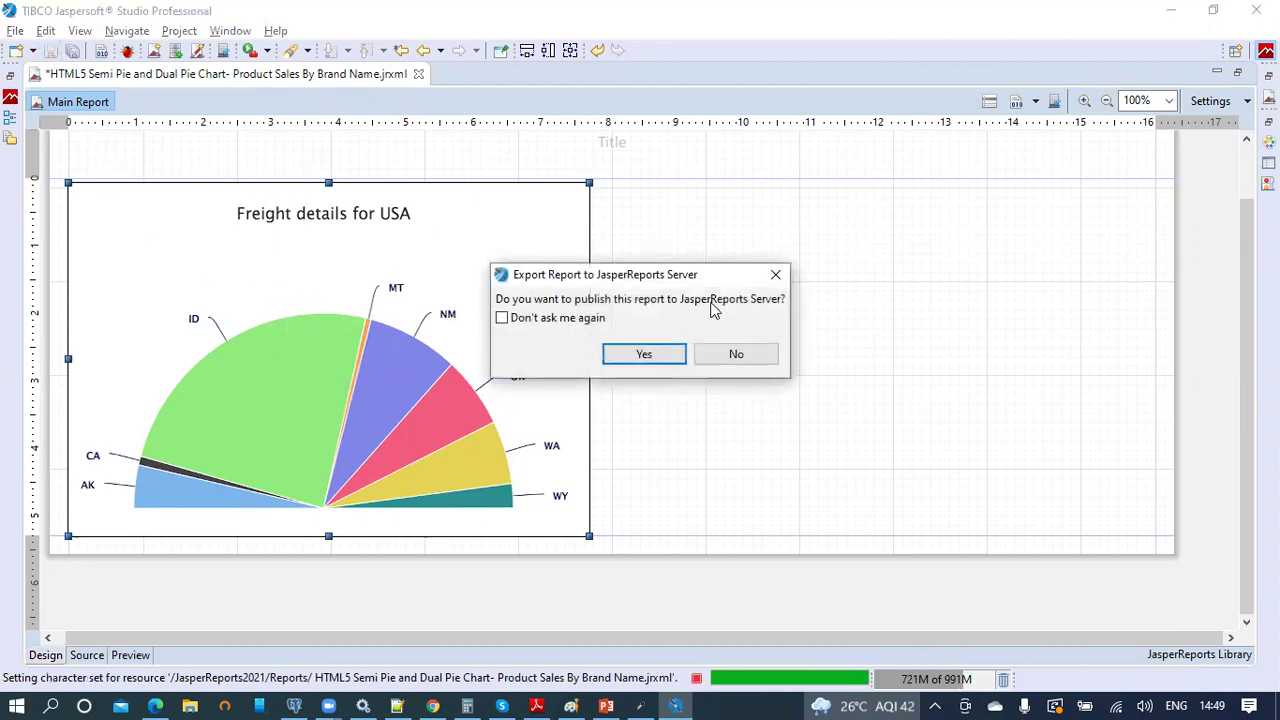
left_click(750, 360)
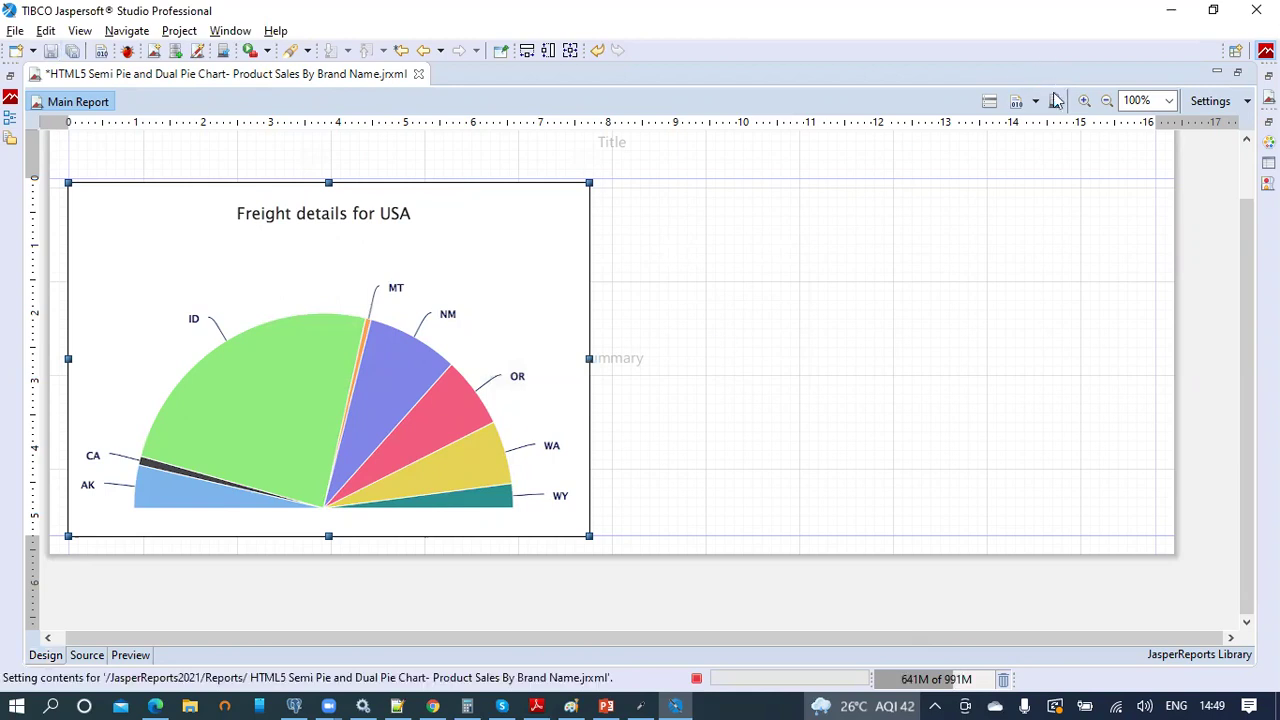
- Start publishing to the Reports folder with the report unit label "HTML5 Semi Pie and DualLevel Pie Chart - Product Sales By Brand Name", and copy the label
left_click(1055, 104)
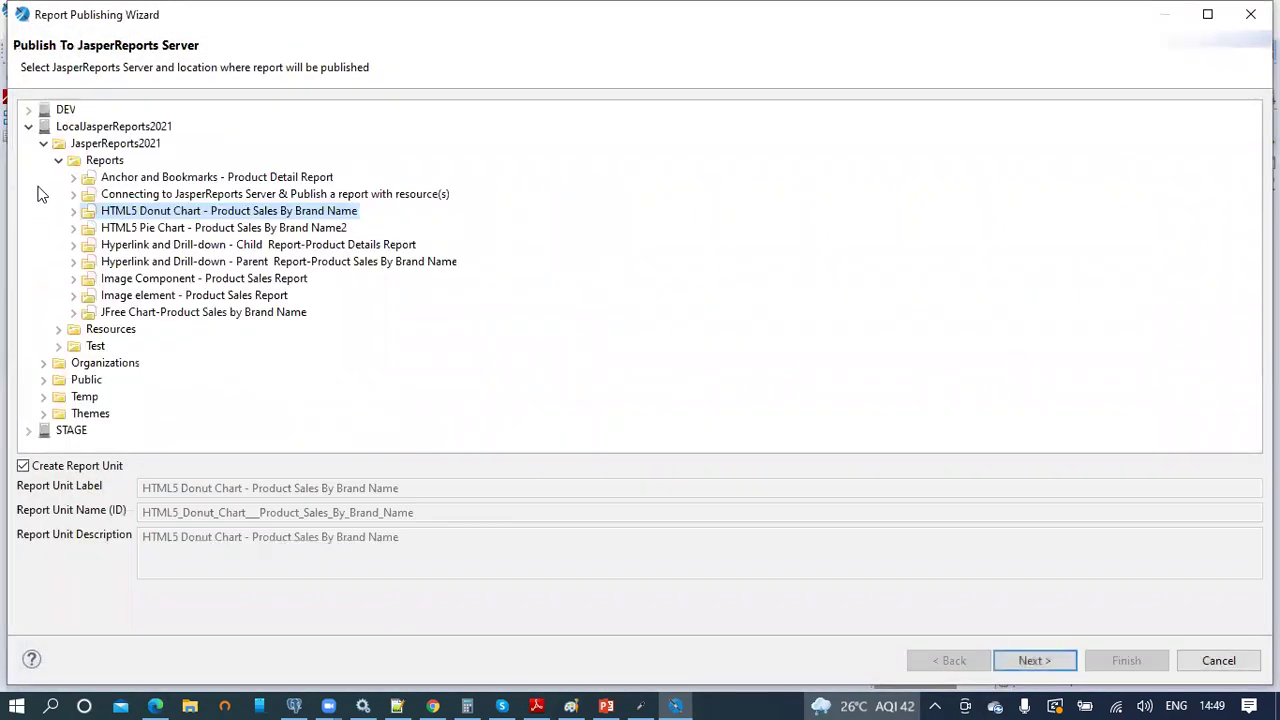
left_click(102, 160)
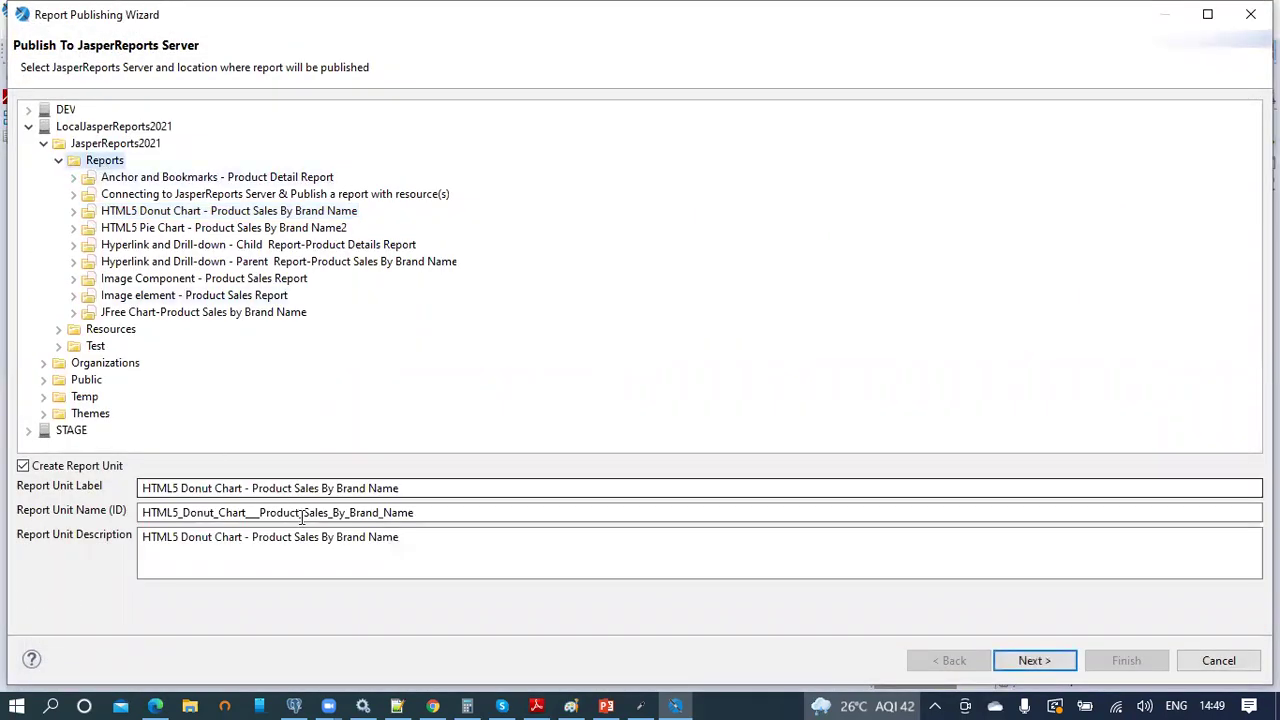
double_click(198, 489)
type("Semi Pie and ")
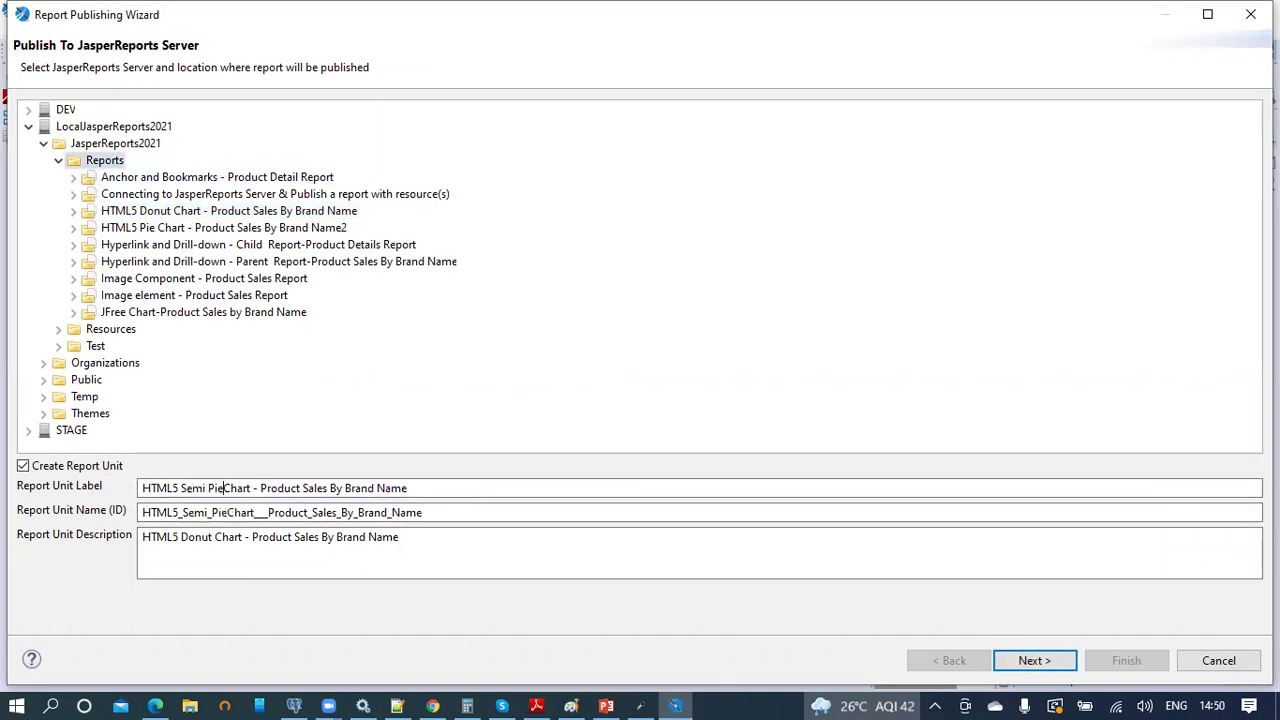
type("DualLe")
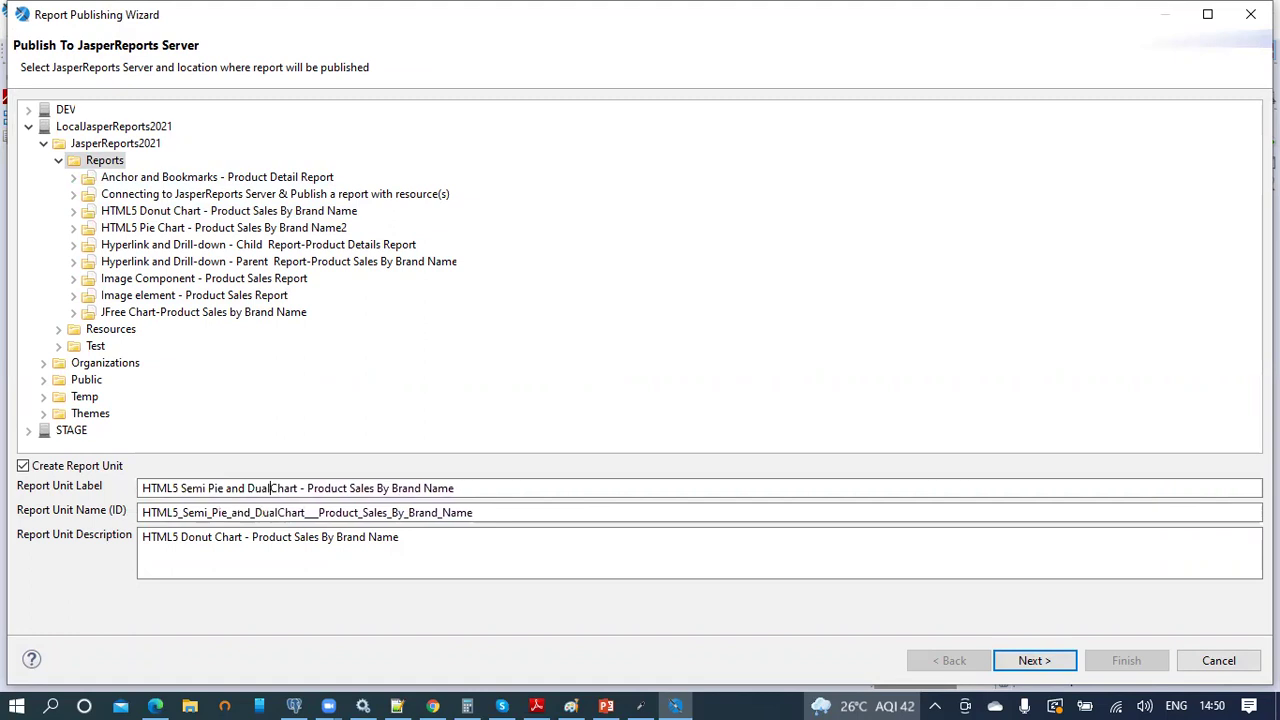
type("vel Pie Chart - Product")
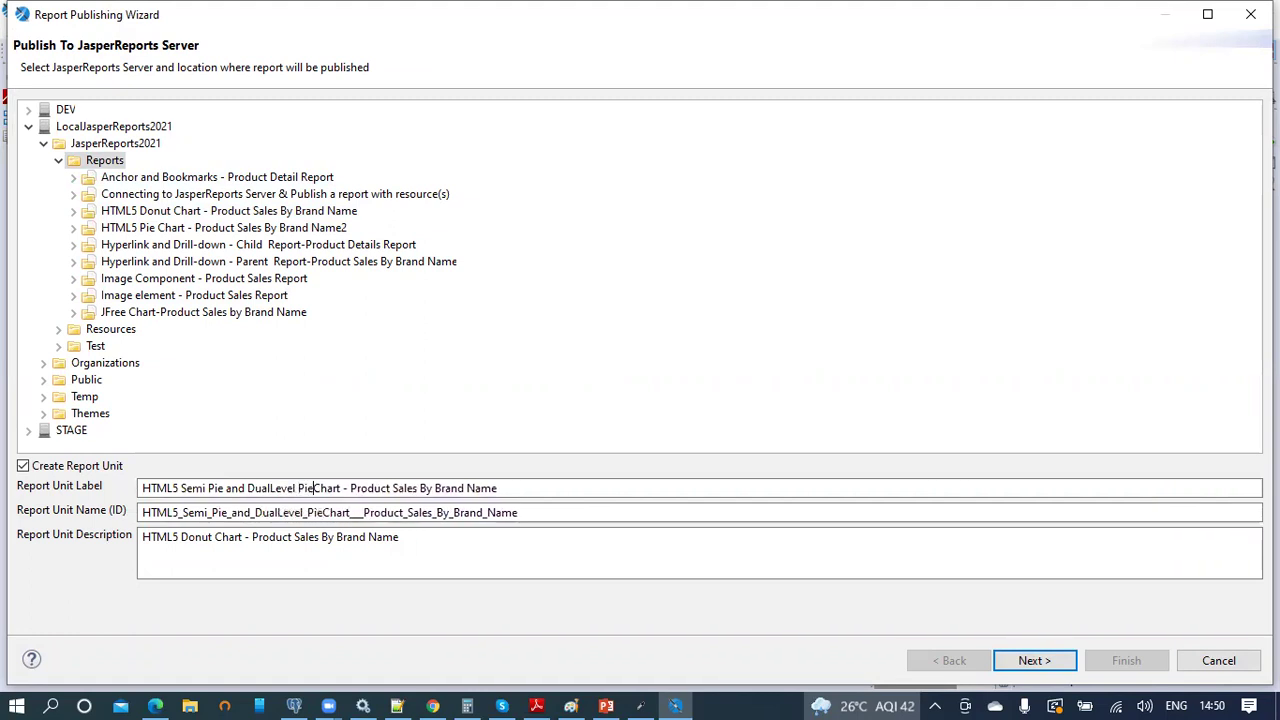
key("ctrl+a")
key("ctrl+c")
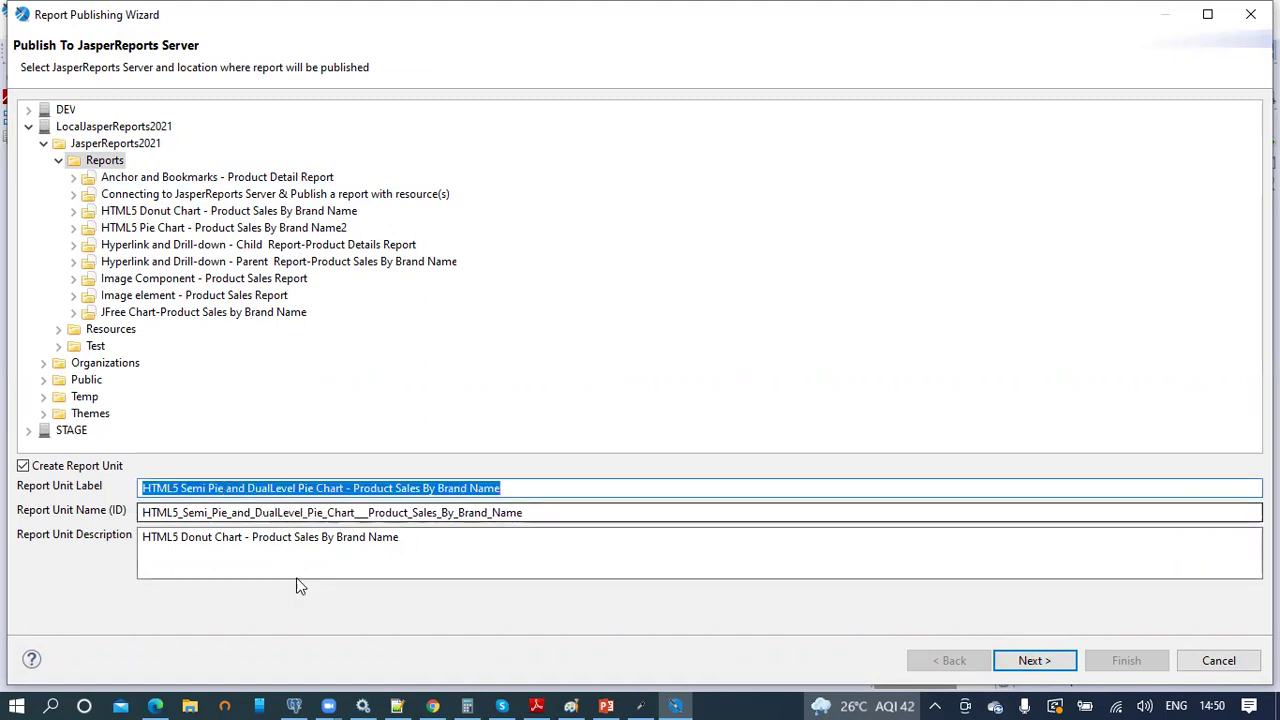
- Replace the report unit description with the copied label "HTML5 Semi Pie and DualLevel Pie Chart - Product Sales By Brand Name" and continue to data source configuration
left_click(466, 540)
key("ctrl+a")
key("ctrl+v")
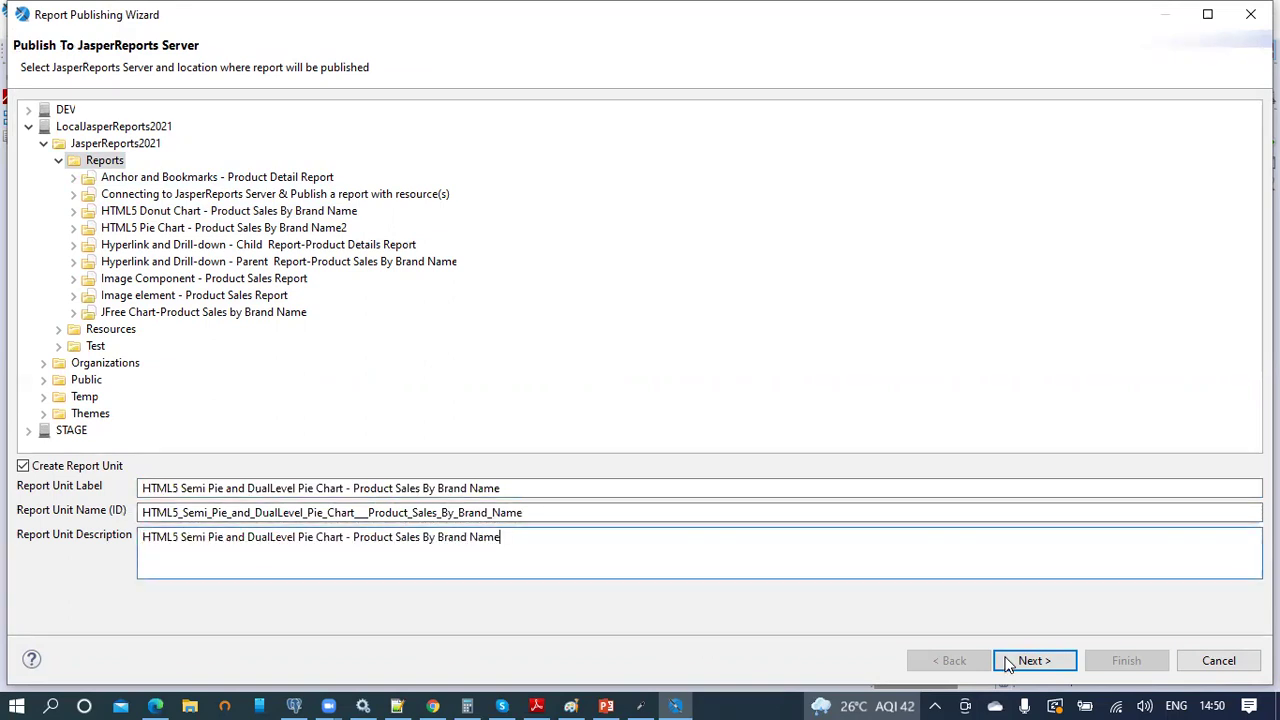
left_click(1003, 661)
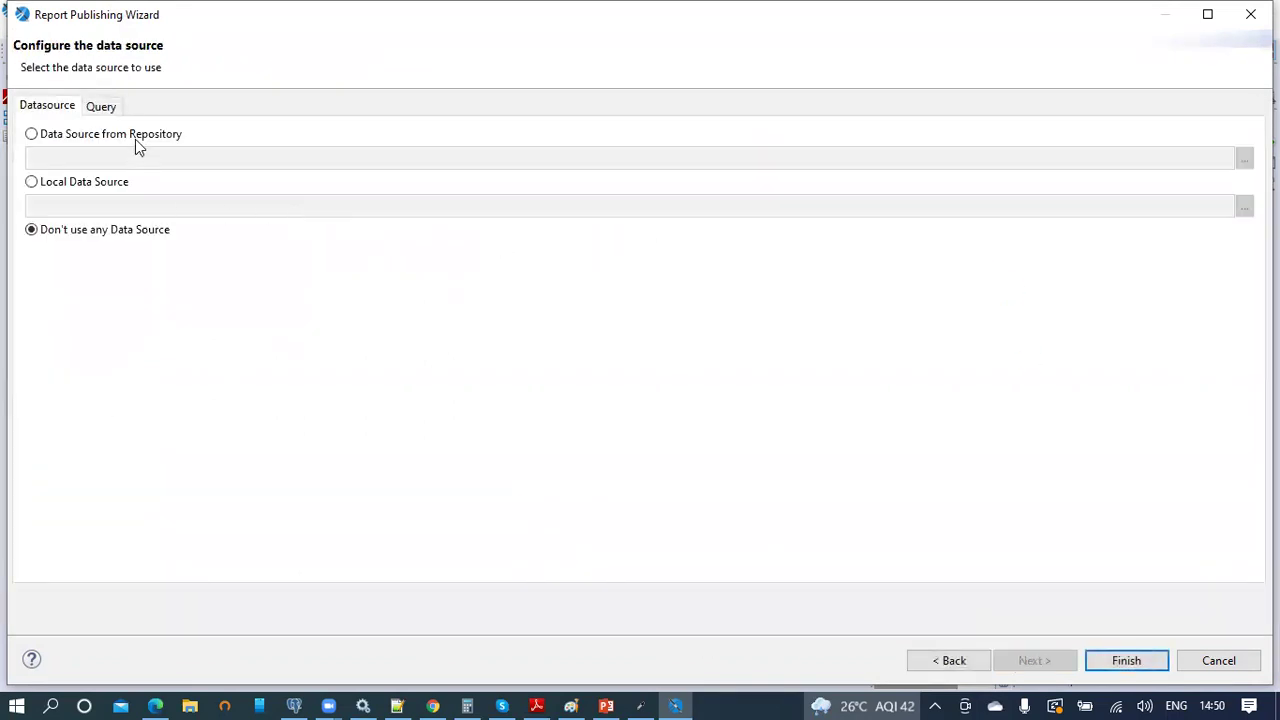
- Use the repository data source /JasperReports2021/Resources/foodmart and finish publishing the report
left_click(135, 139)
left_click(1244, 158)
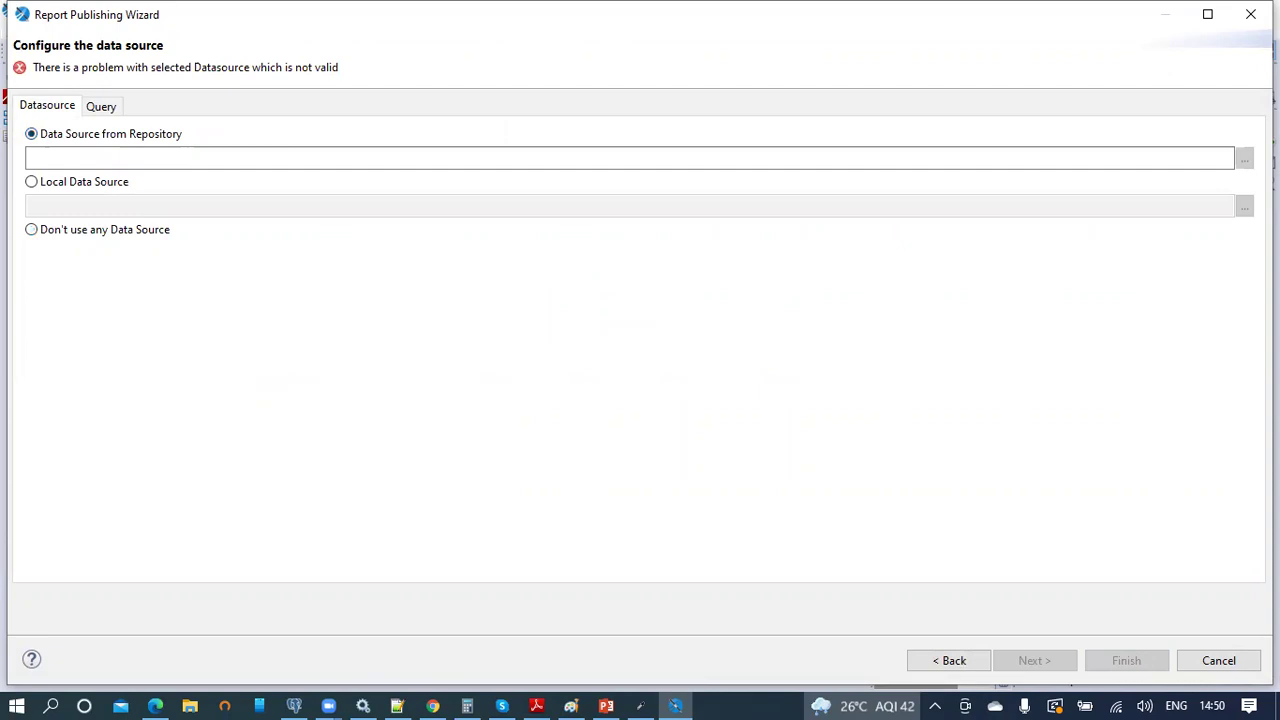
type("foodmart")
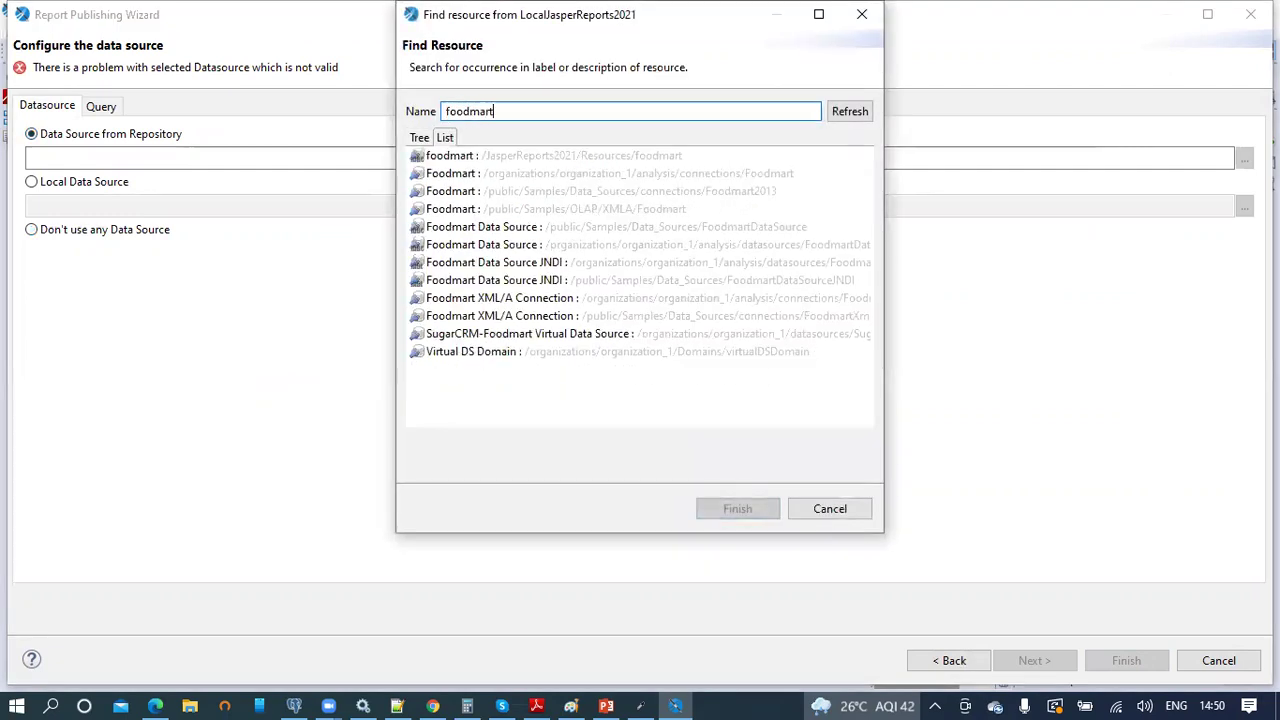
double_click(557, 155)
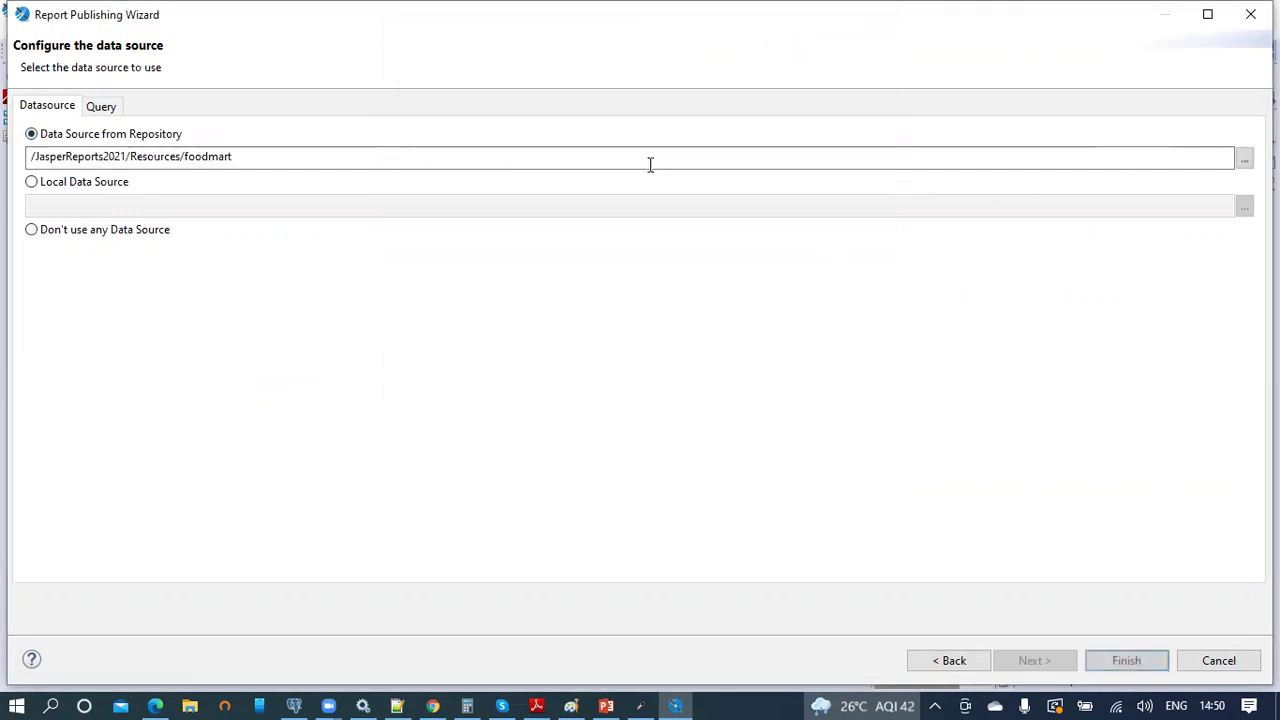
left_click(1128, 658)
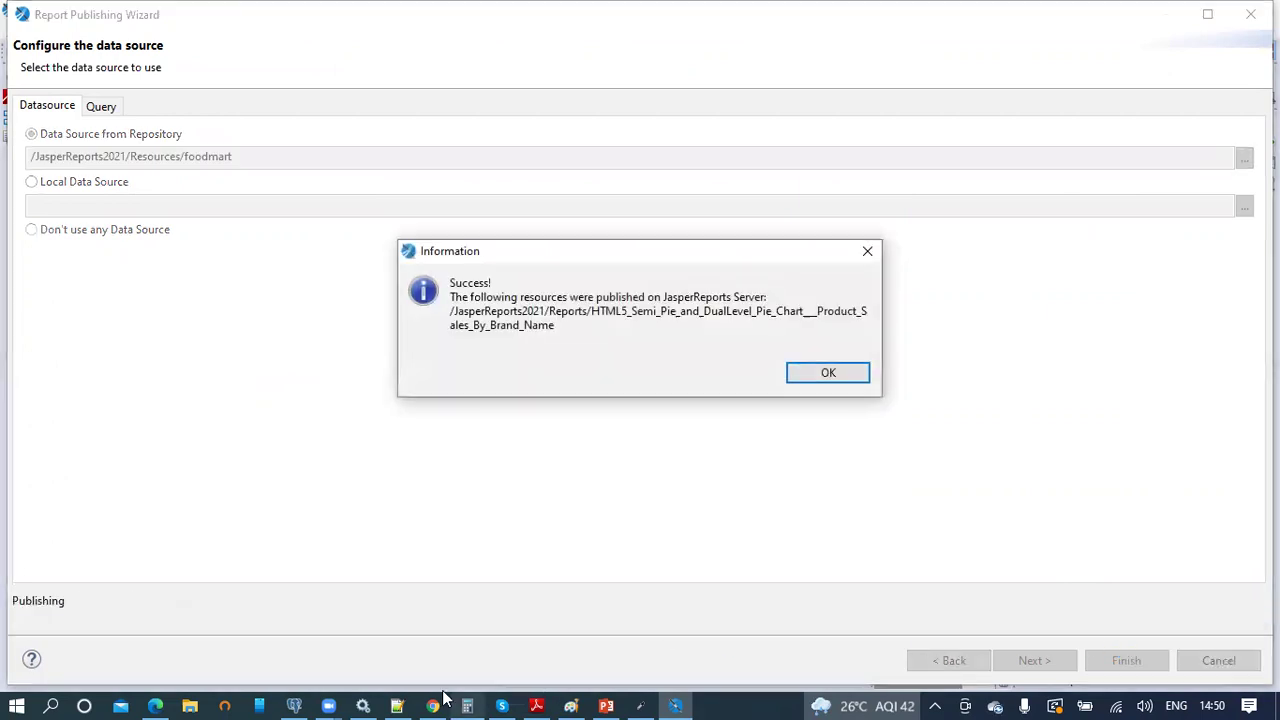
- Switch to JasperReports Server in Chrome and run the HTML5 Semi Pie and DualLevel Pie Chart report from the repository's Reports folder
left_click(433, 704)
left_click(352, 87)
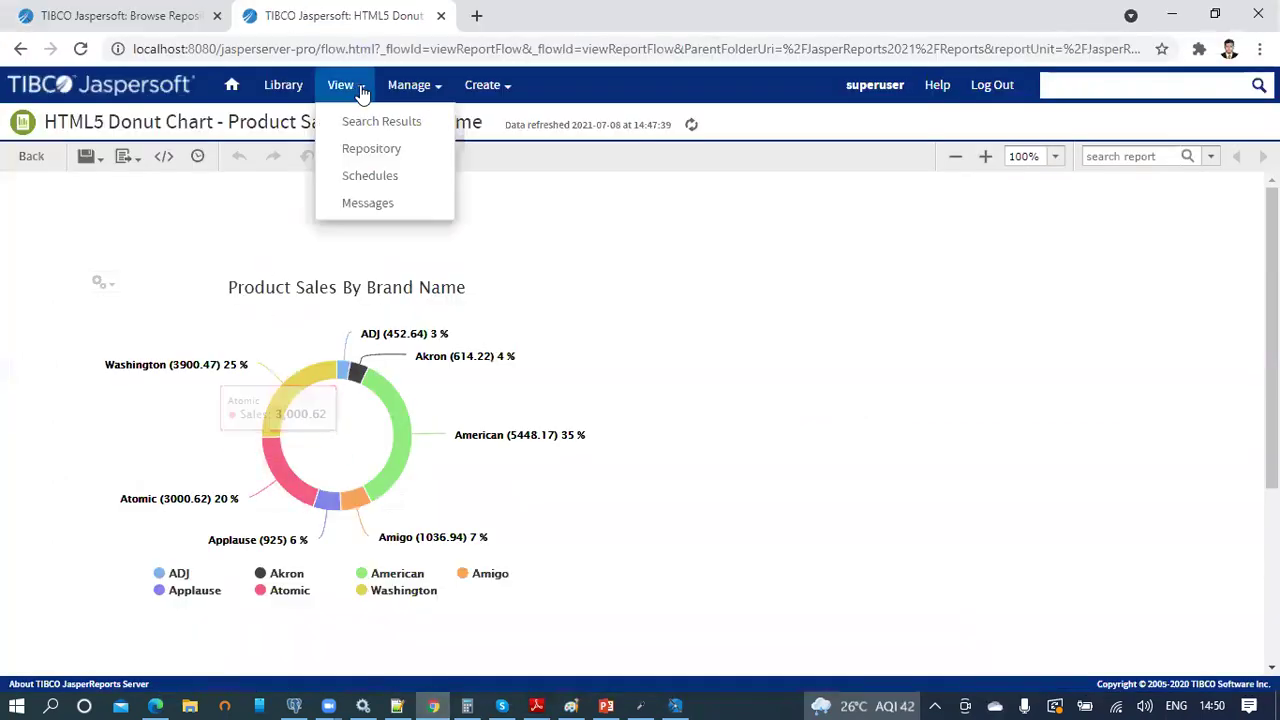
left_click(363, 152)
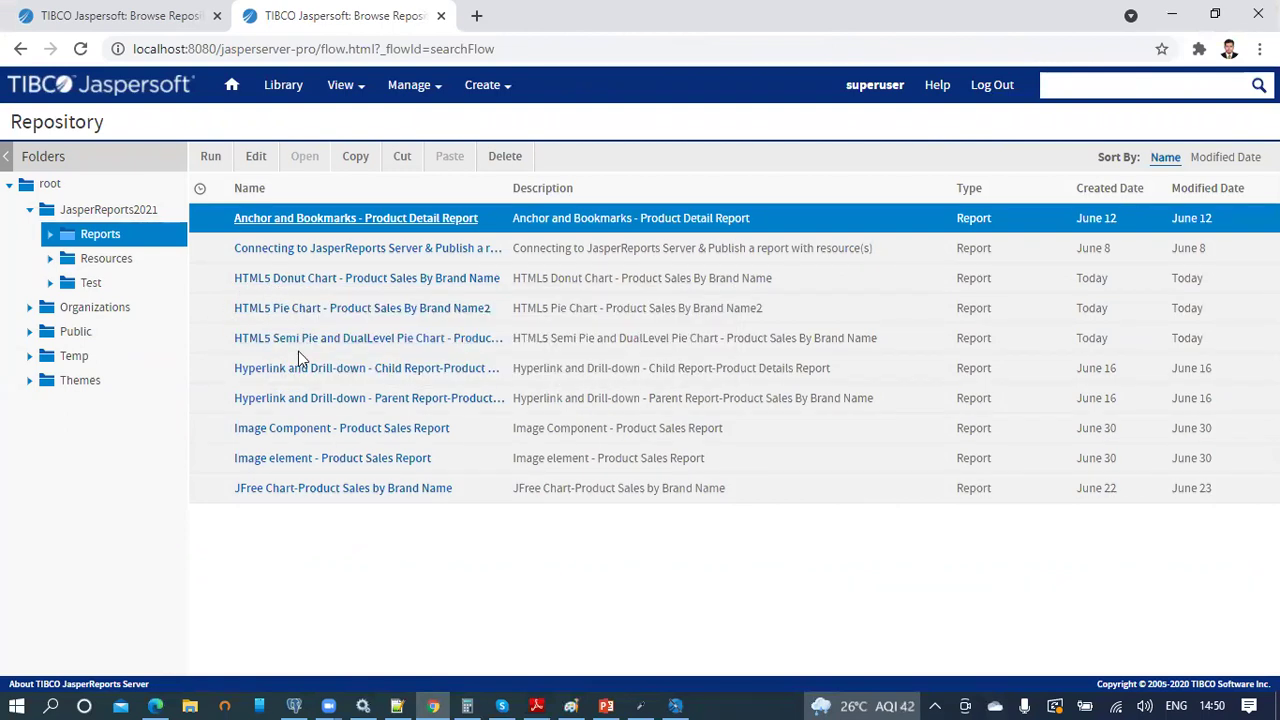
left_click(651, 344)
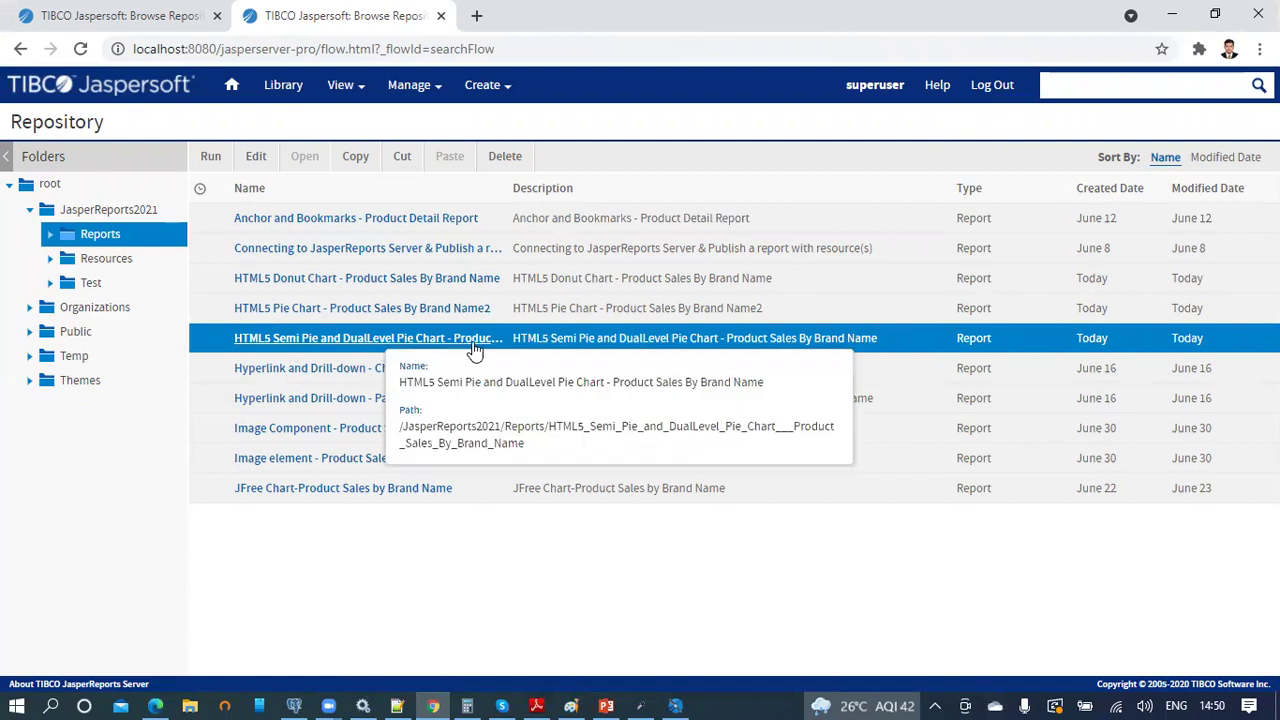
left_click(210, 157)
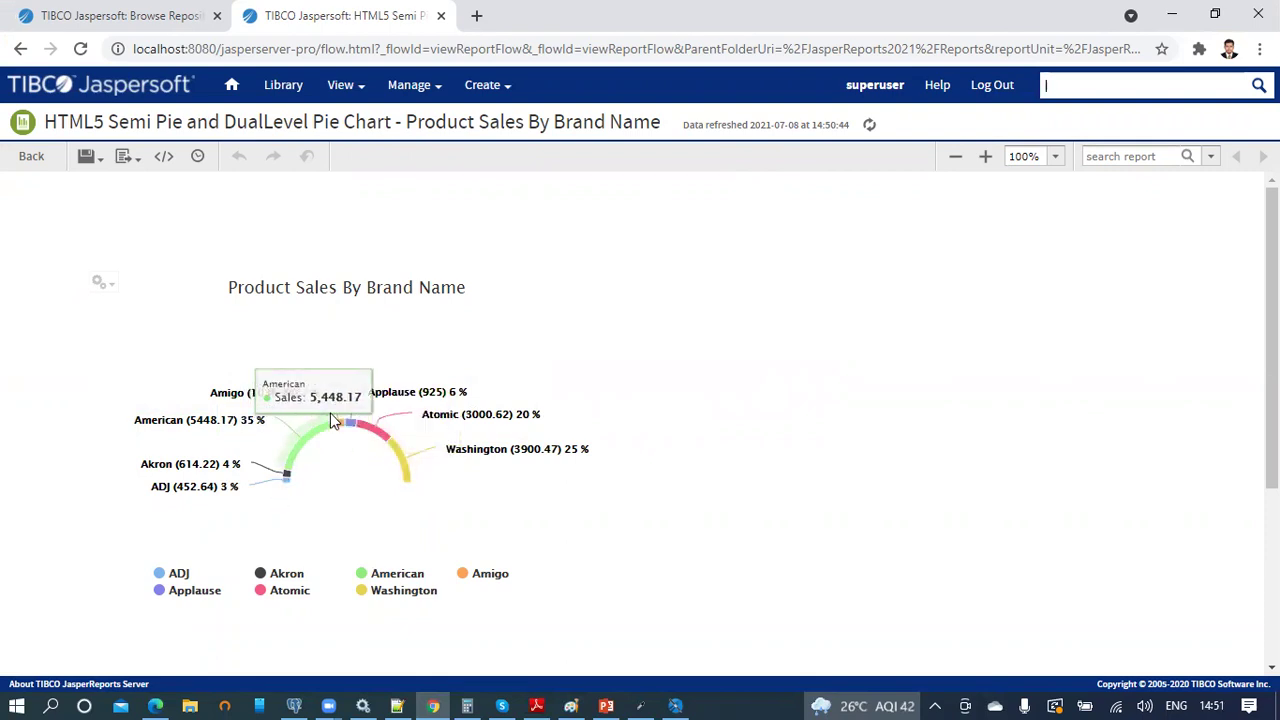
- Back in Jaspersoft Studio, dismiss the publishing message and open the report's XML source at the plotOptions.pie.innerSize property
left_click(680, 702)
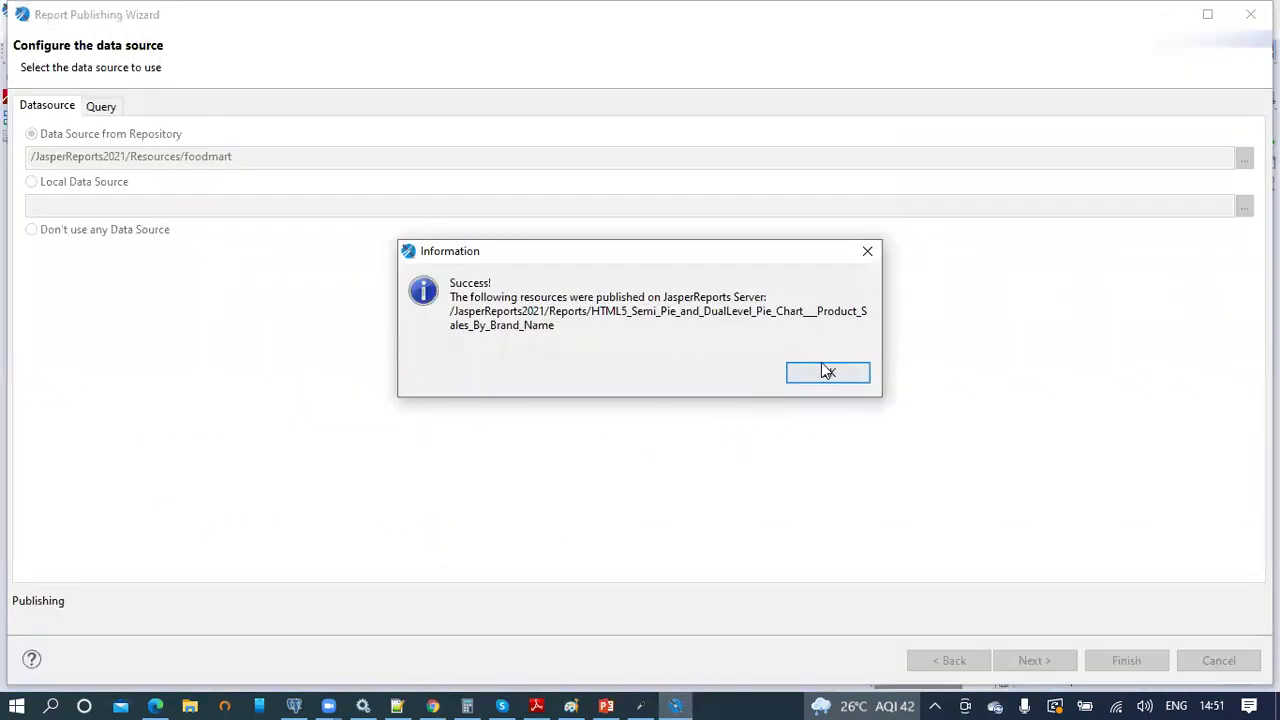
left_click(824, 370)
right_click(540, 311)
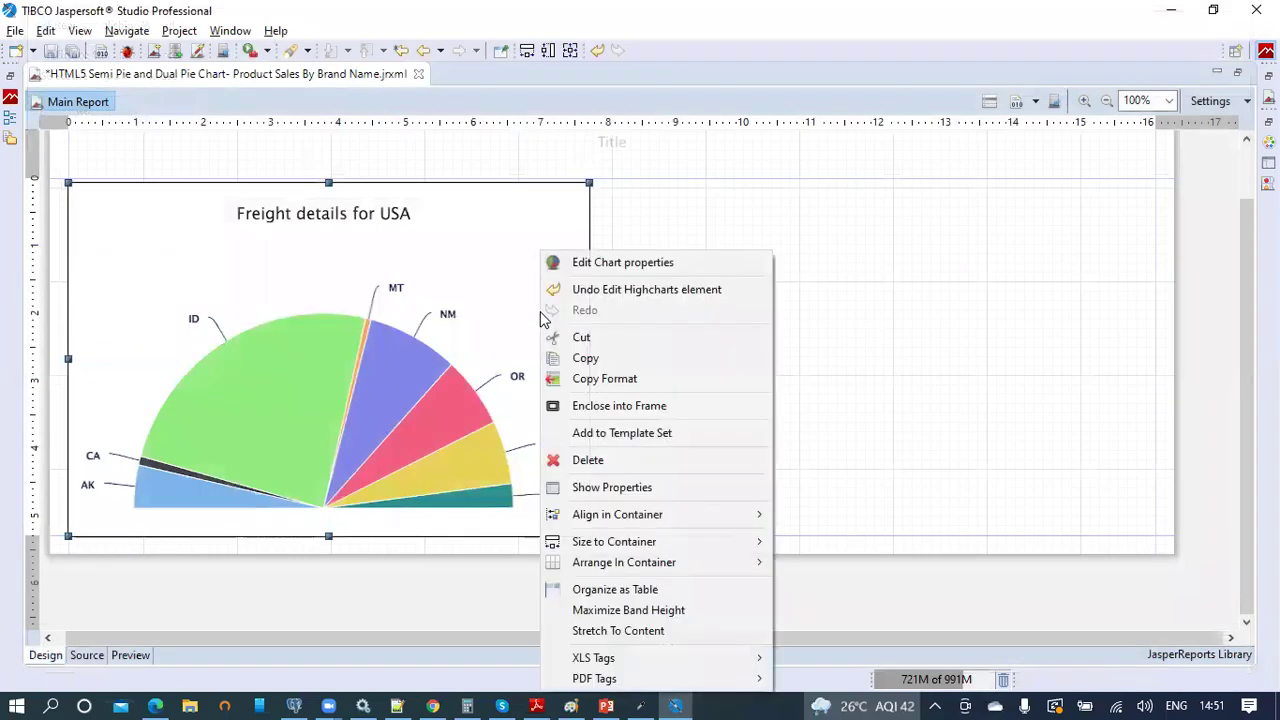
left_click(87, 655)
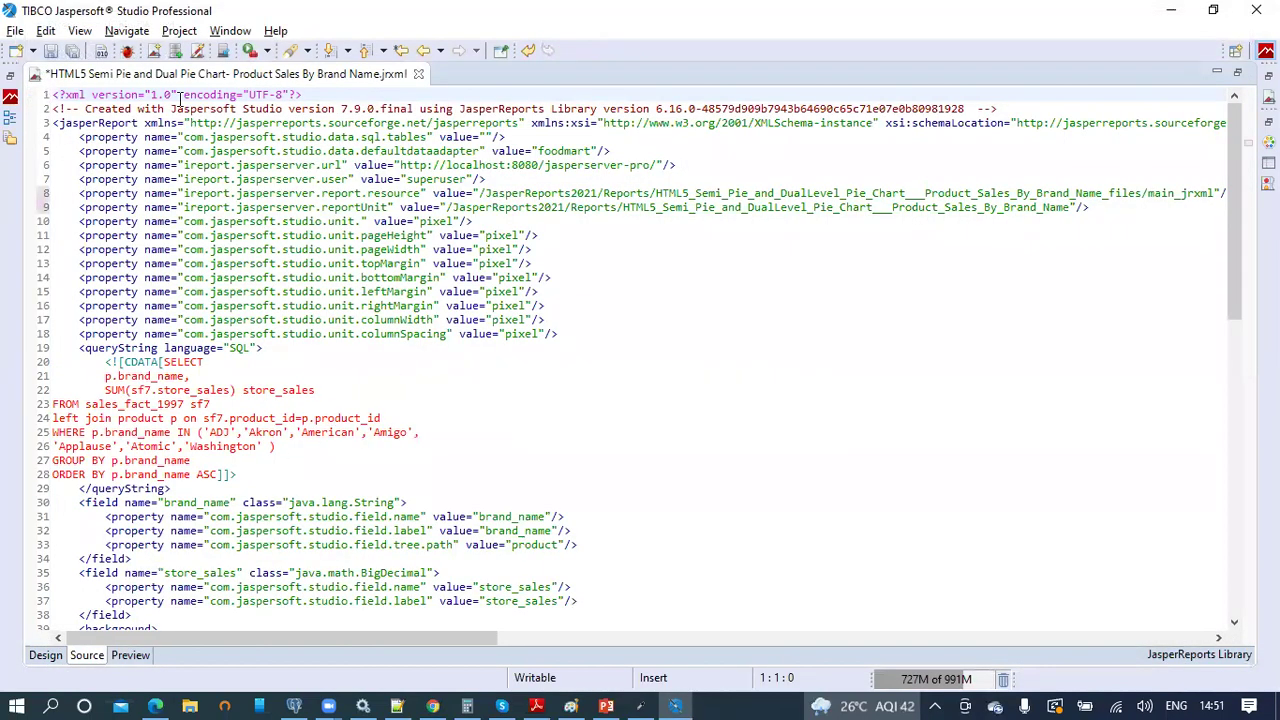
scroll(449, 395, "down", 15)
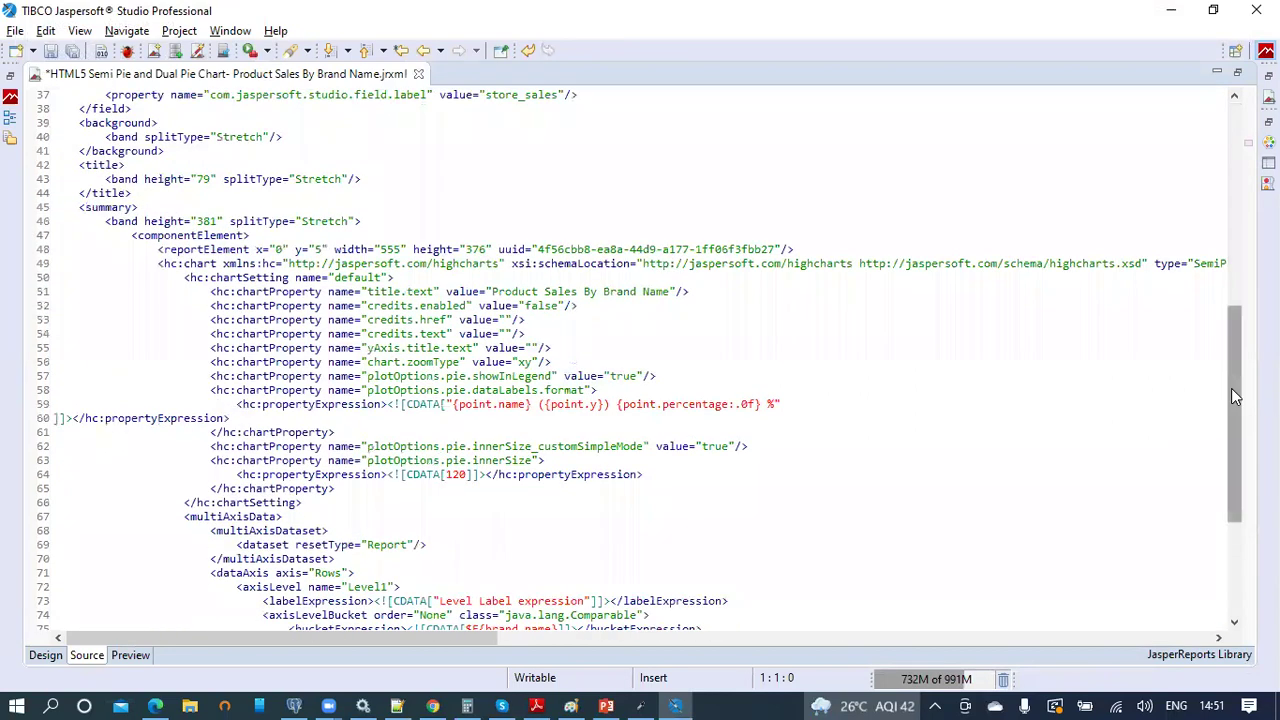
left_click_drag(1231, 388, 1245, 541)
left_click(461, 253)
left_click(368, 249)
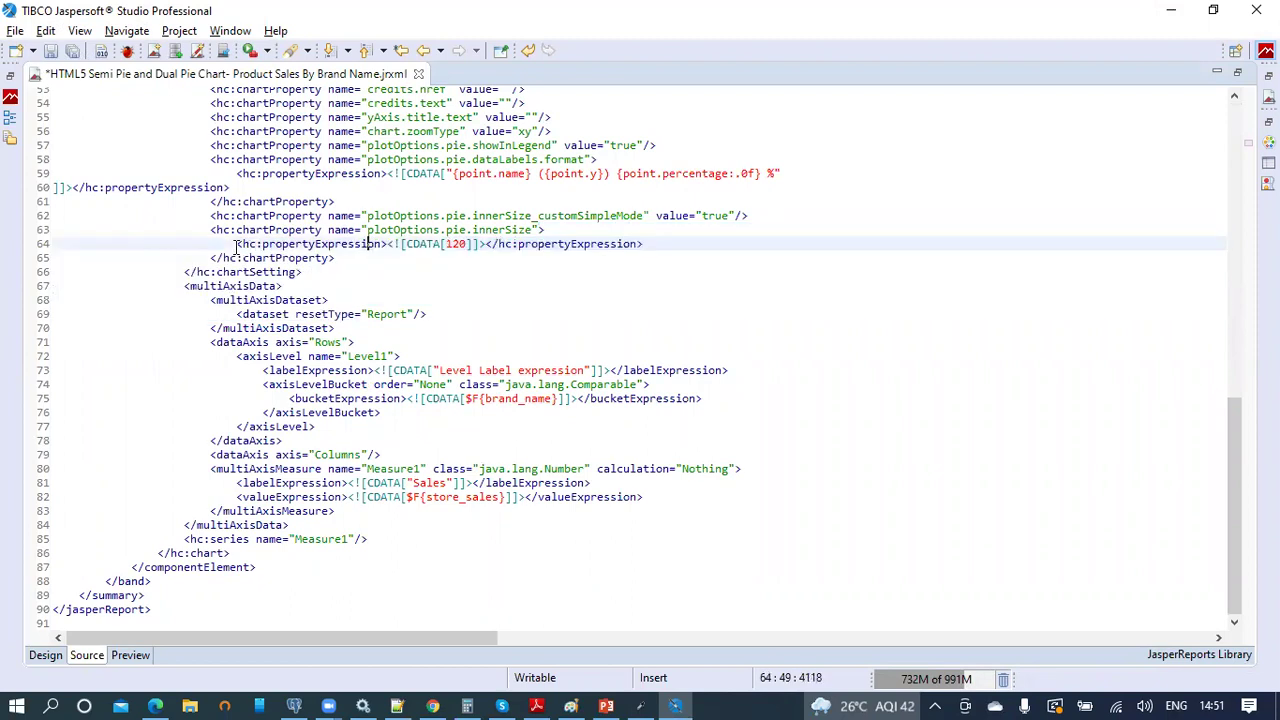
- Set the plotOptions.pie.innerSize property expression to 0, then save the report and republish it to the server
left_click_drag(237, 248, 403, 251)
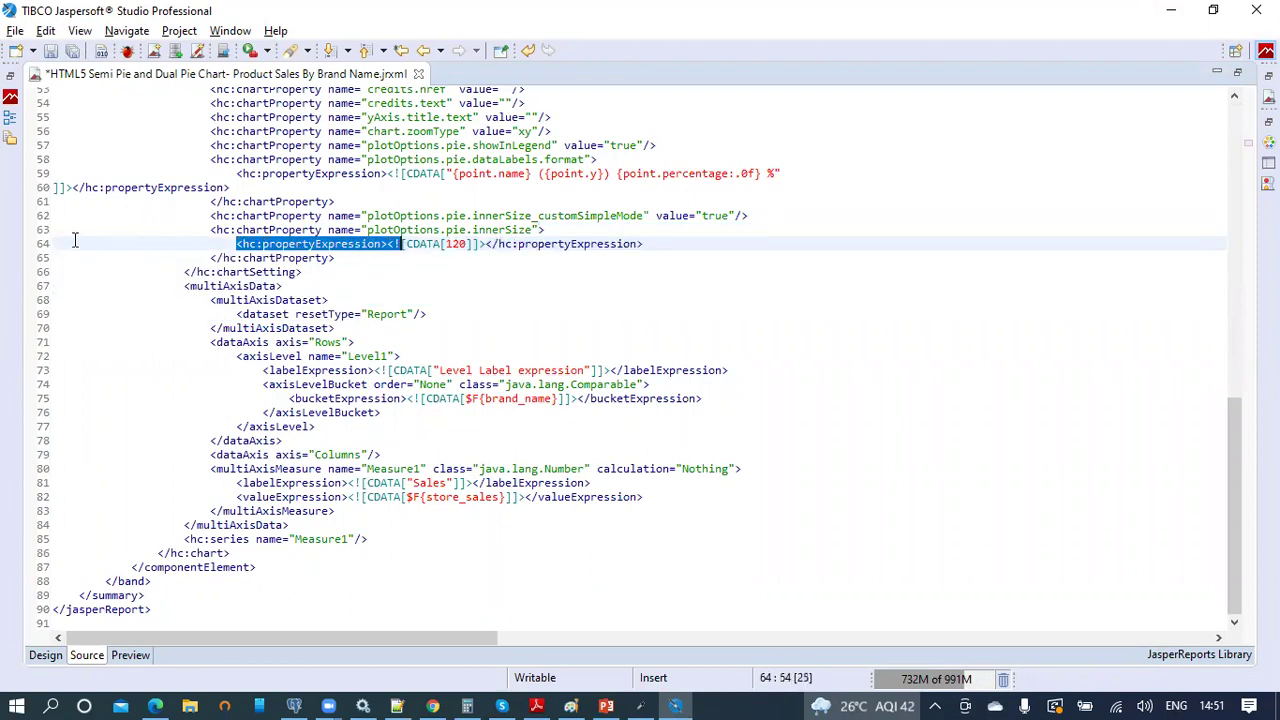
left_click_drag(78, 230, 552, 231)
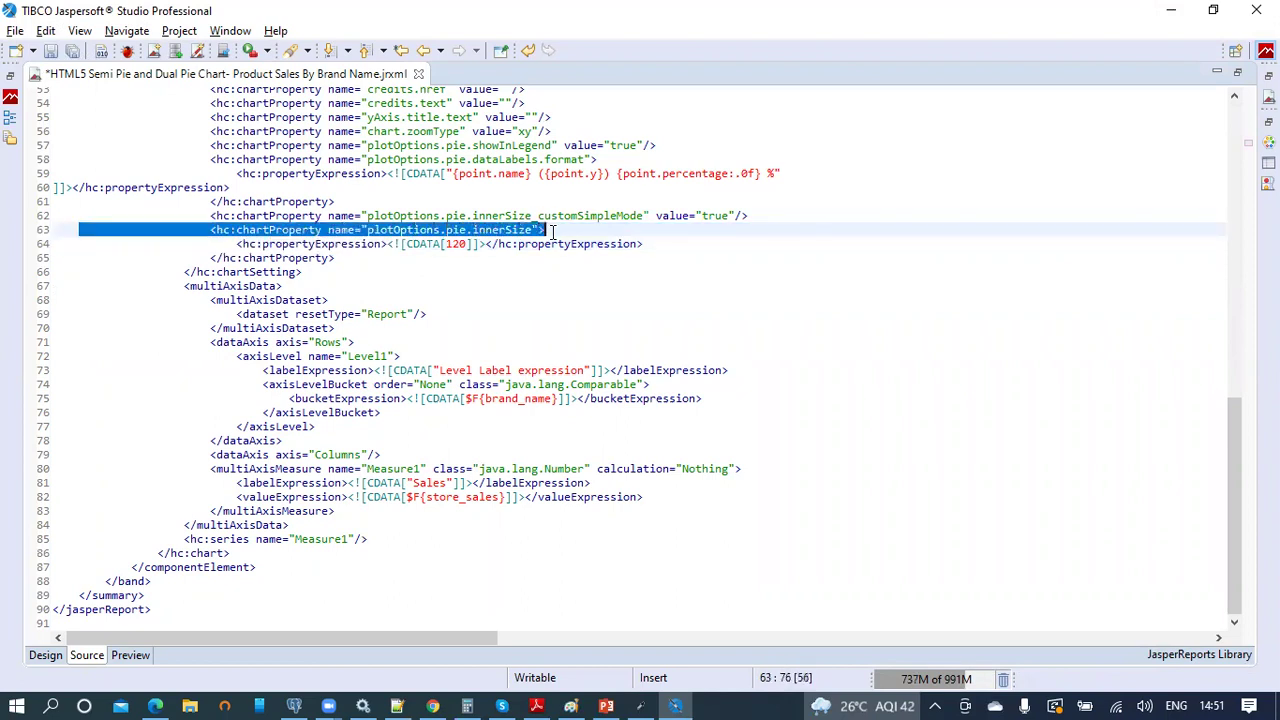
left_click(521, 229)
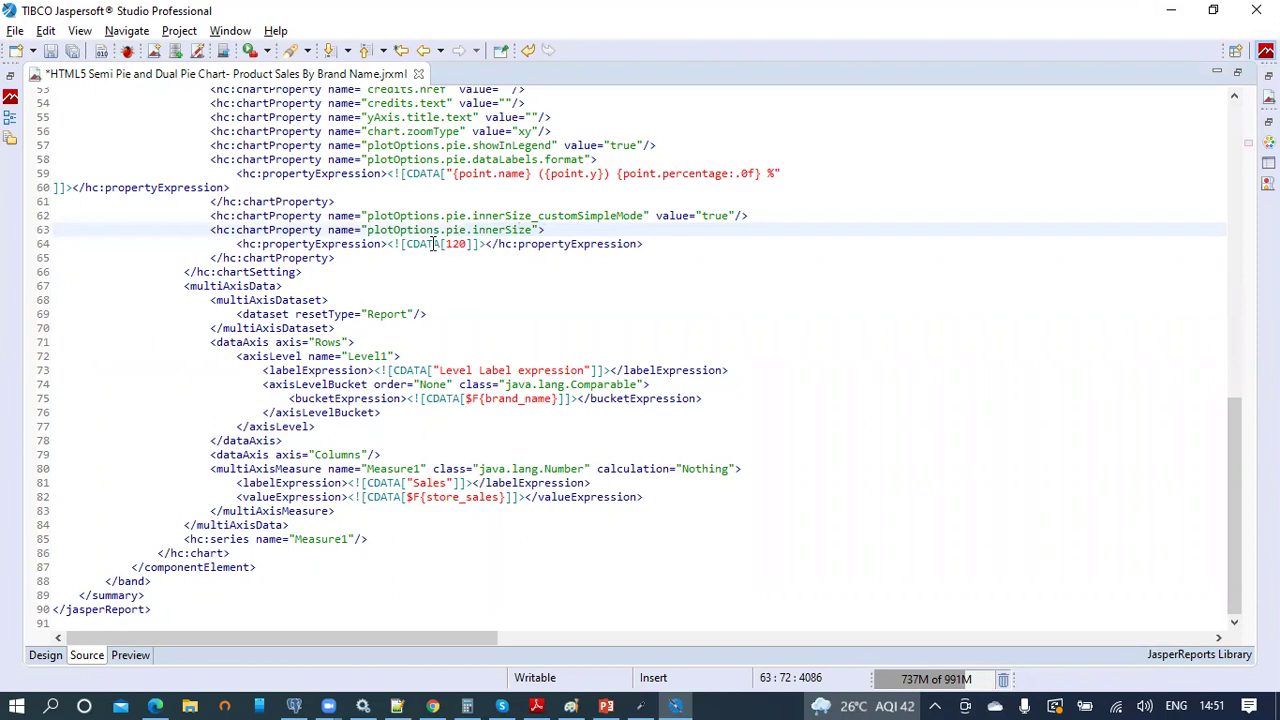
left_click(409, 247)
left_click_drag(541, 230, 362, 314)
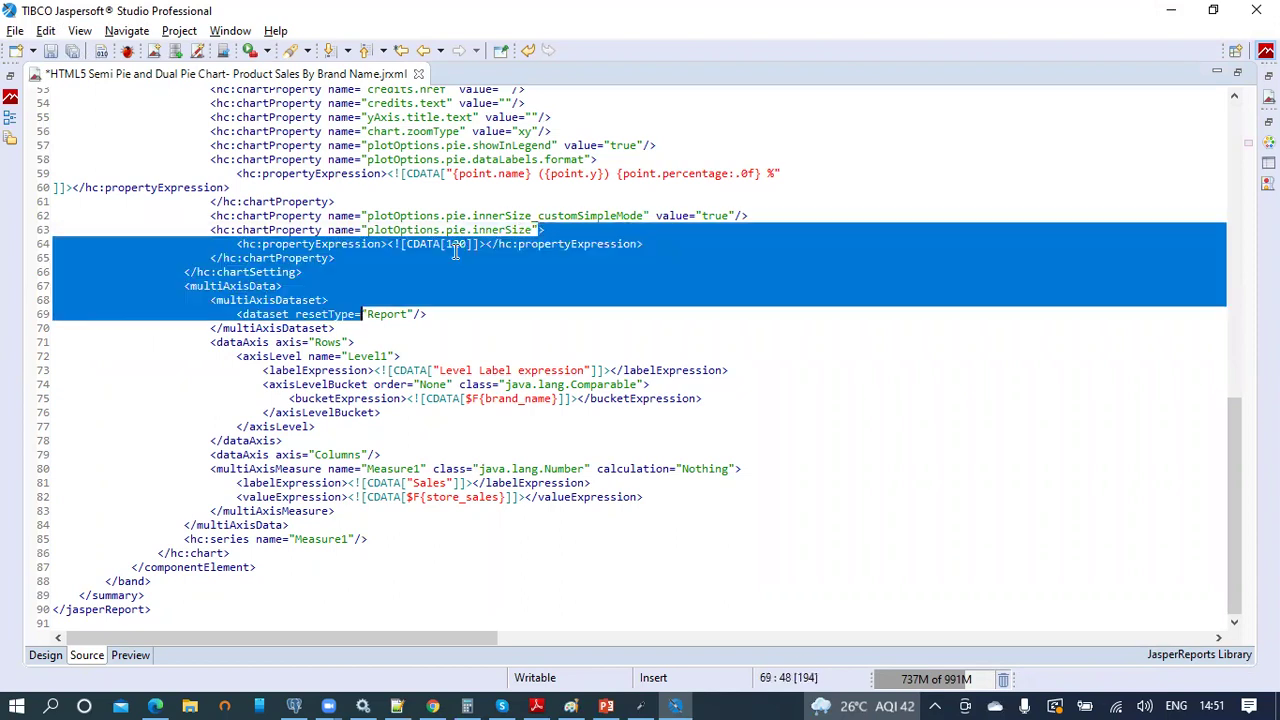
left_click(462, 245)
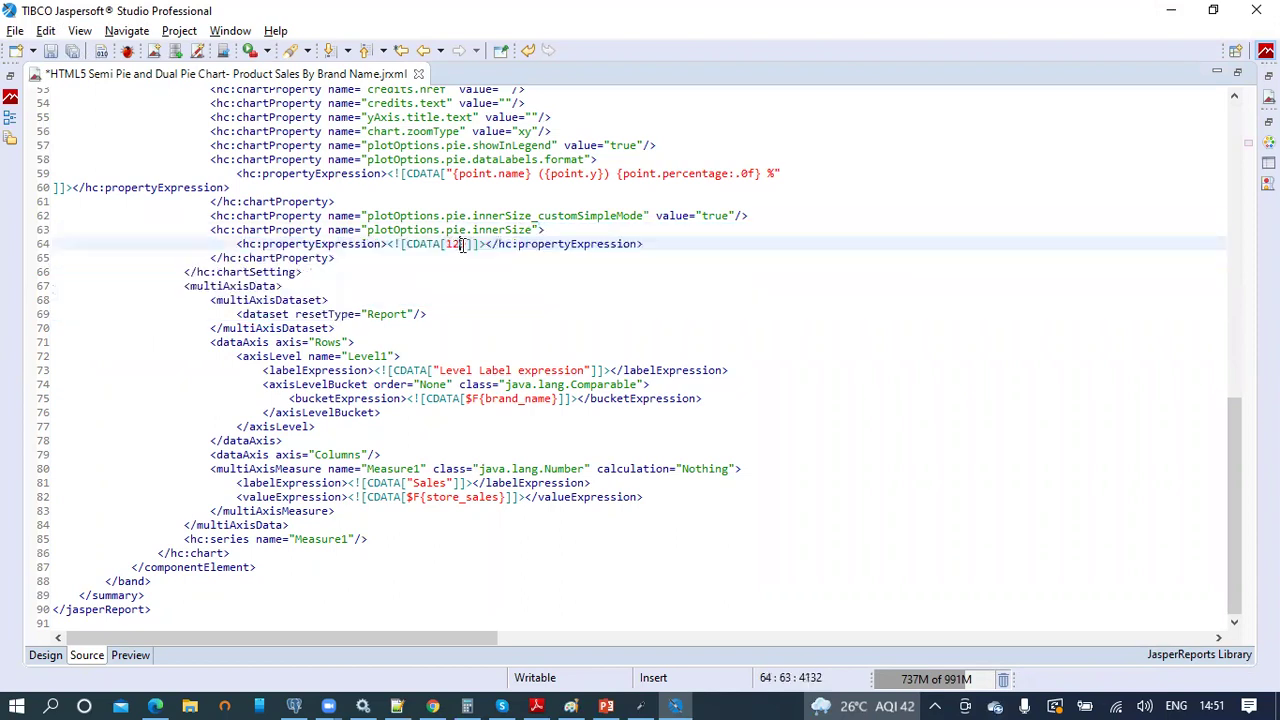
key("BackSpace")
key("BackSpace")
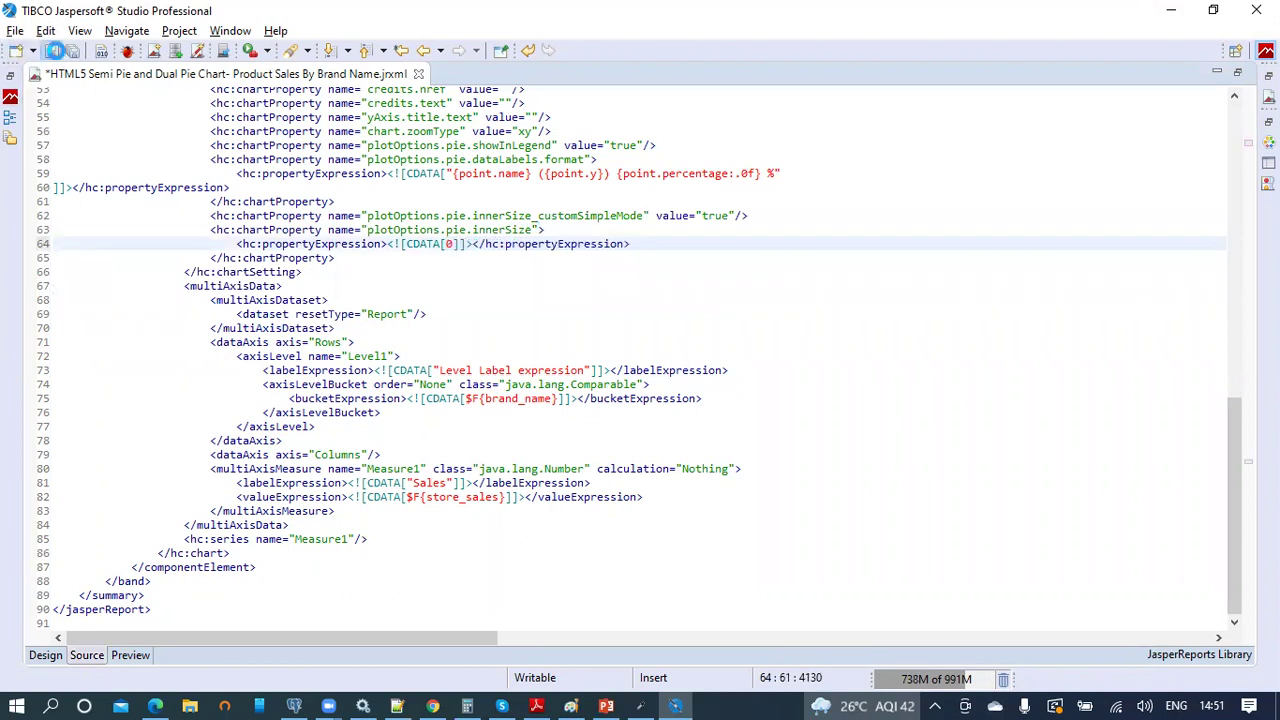
left_click(55, 50)
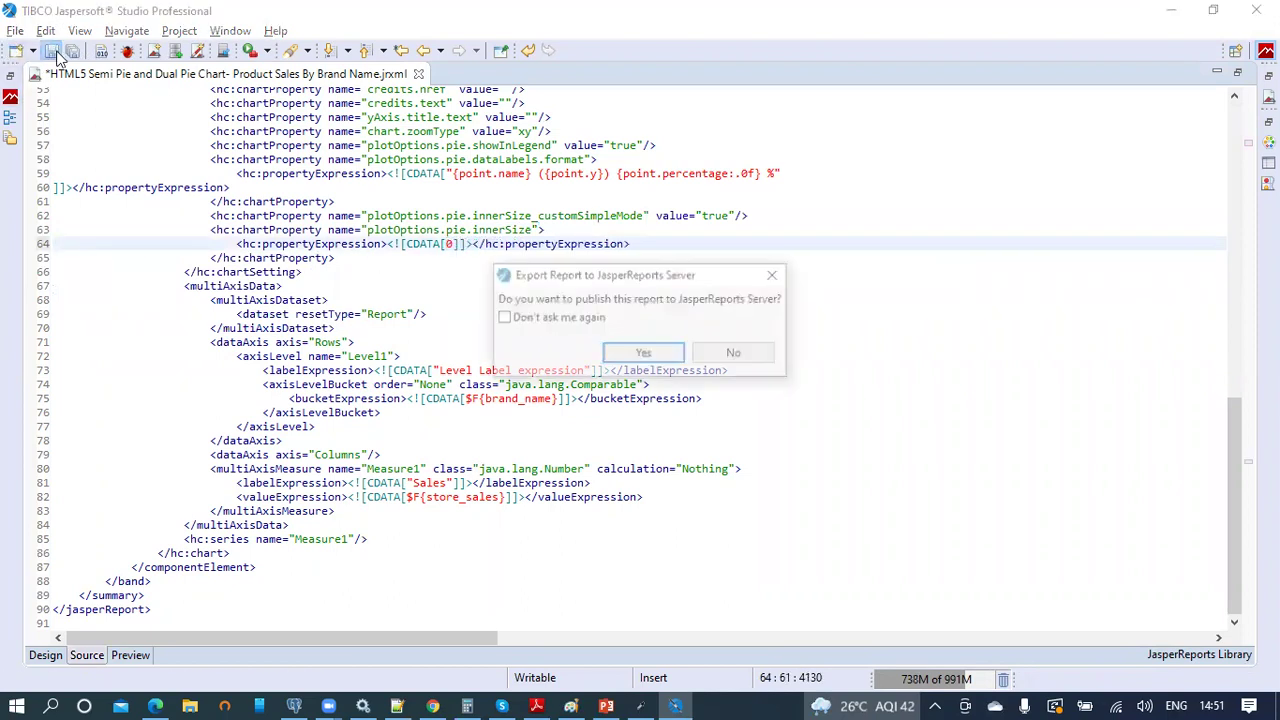
left_click(640, 352)
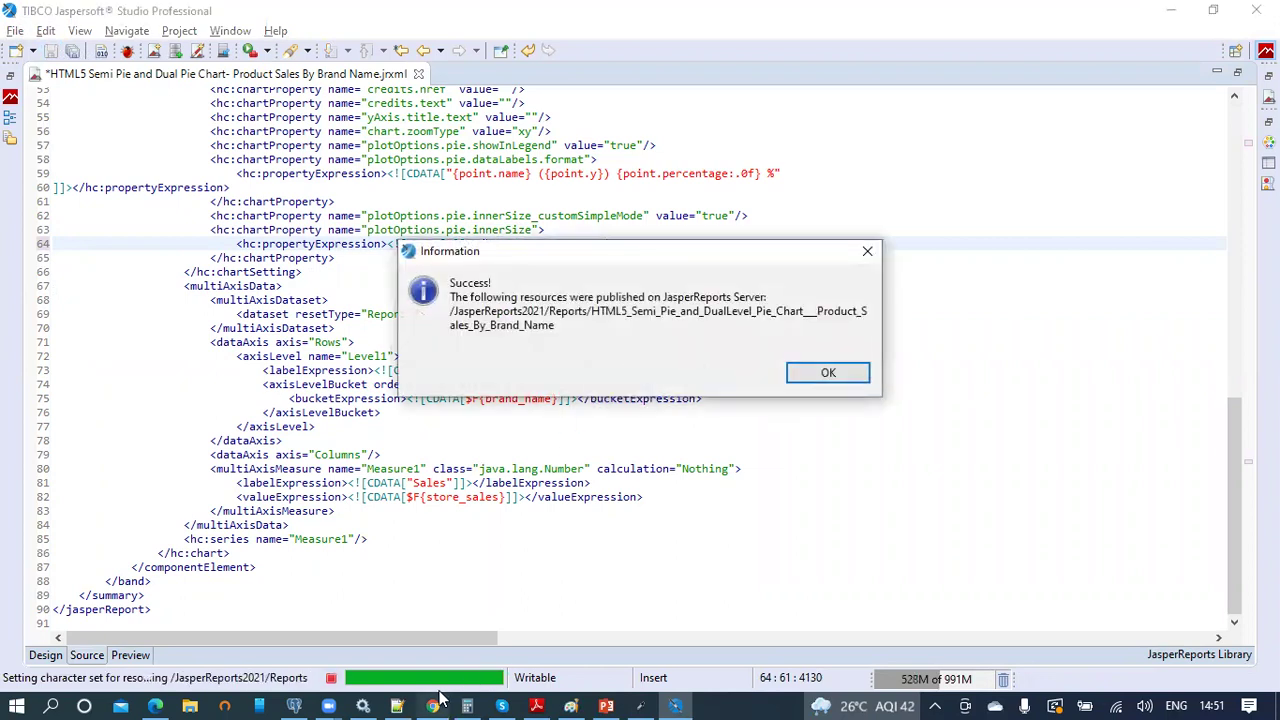
- Switch to Chrome and reload the semi pie report to view the republished chart
left_click(428, 700)
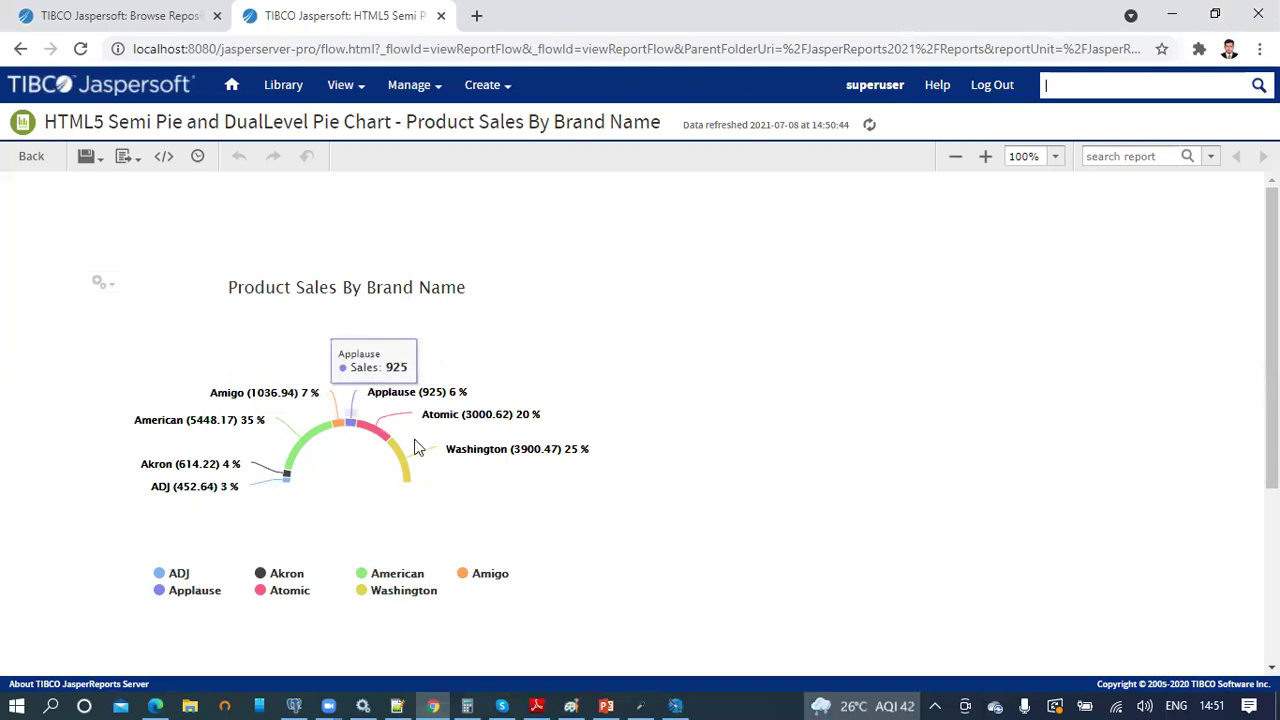
mouse_move(437, 403)
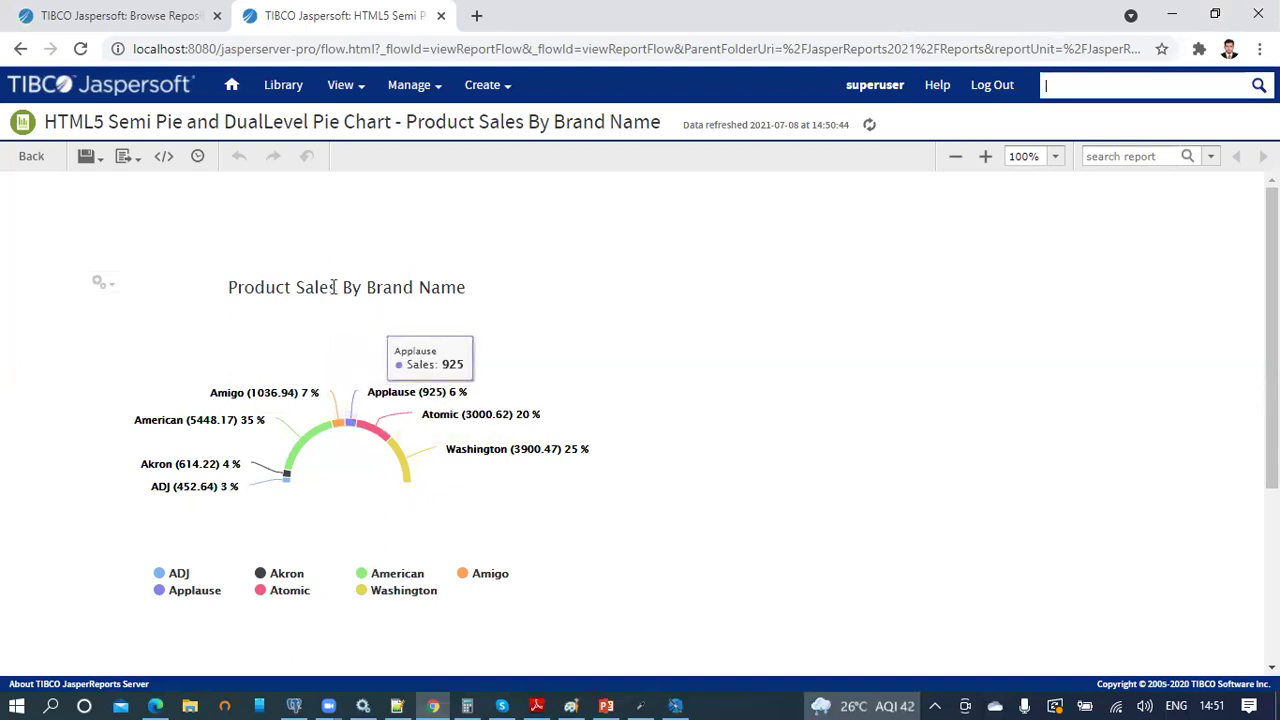
left_click(386, 44)
key("Return")
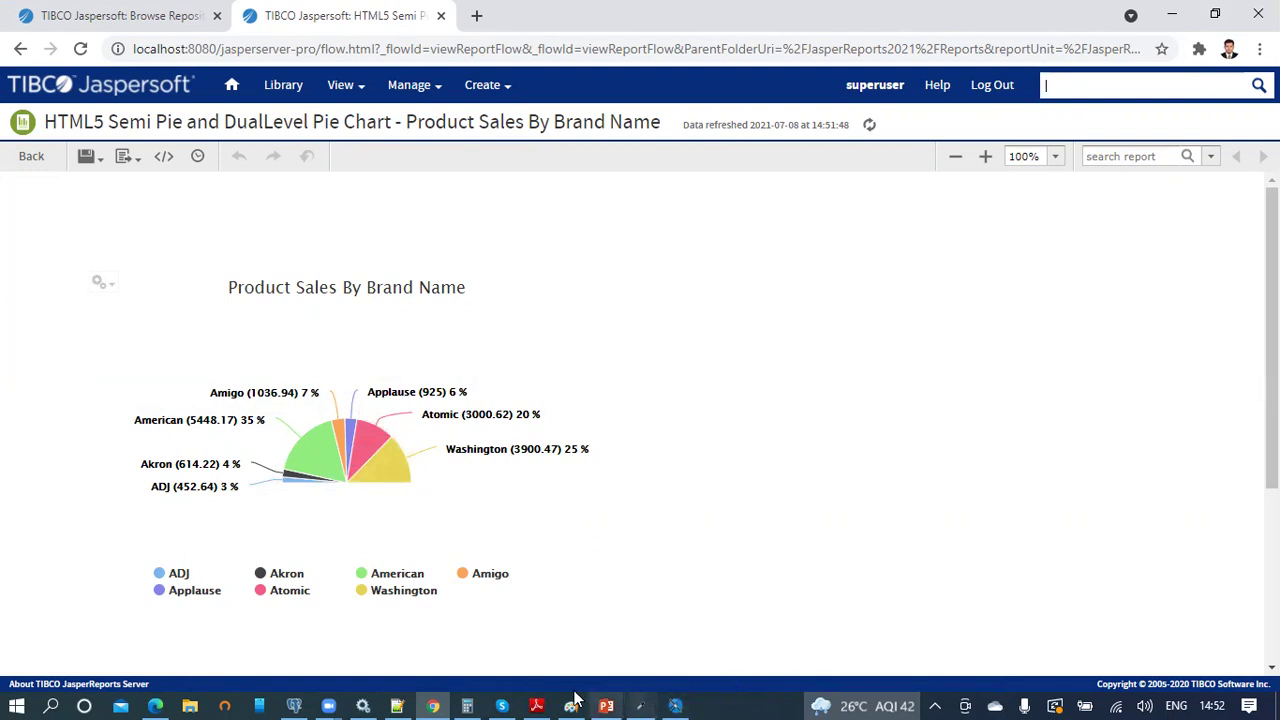
- Switch to pgAdmin, run the "Dual level pie chart" UNION ALL query and enlarge the data output area to show its rows
left_click(303, 702)
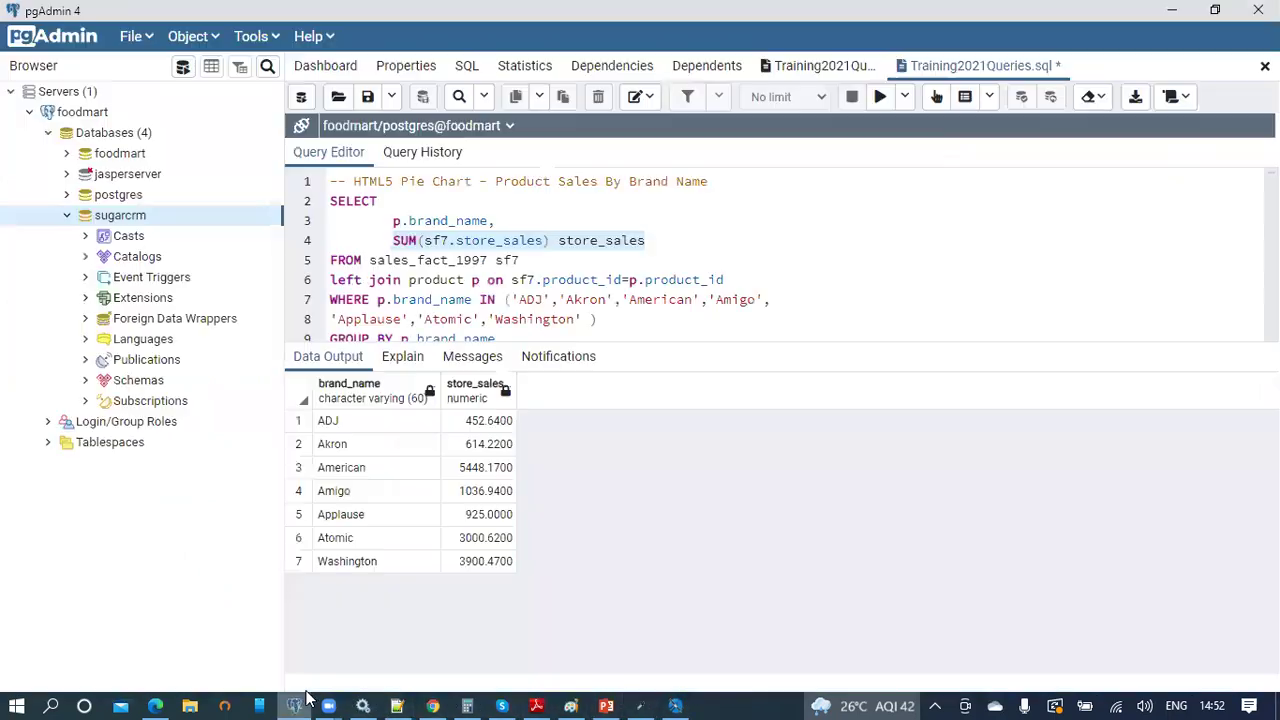
left_click_drag(624, 341, 624, 572)
scroll(643, 380, "down", 9)
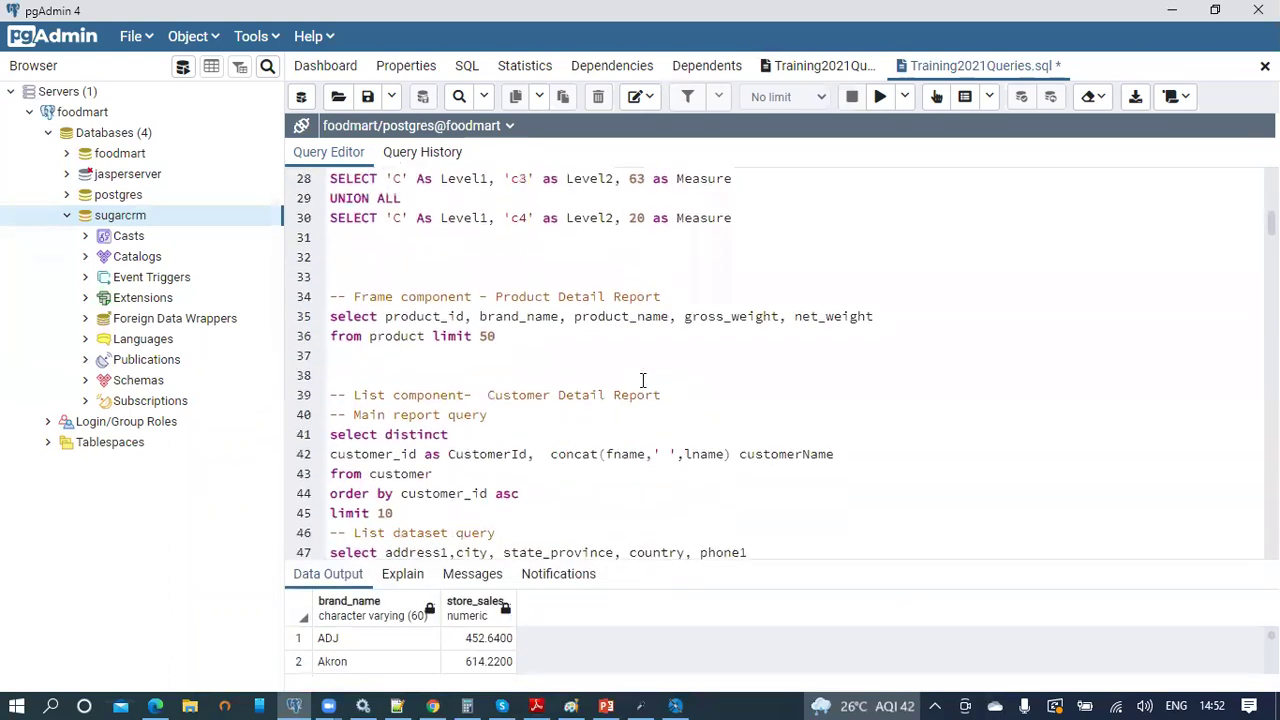
scroll(643, 380, "up", 4)
left_click_drag(763, 471, 335, 255)
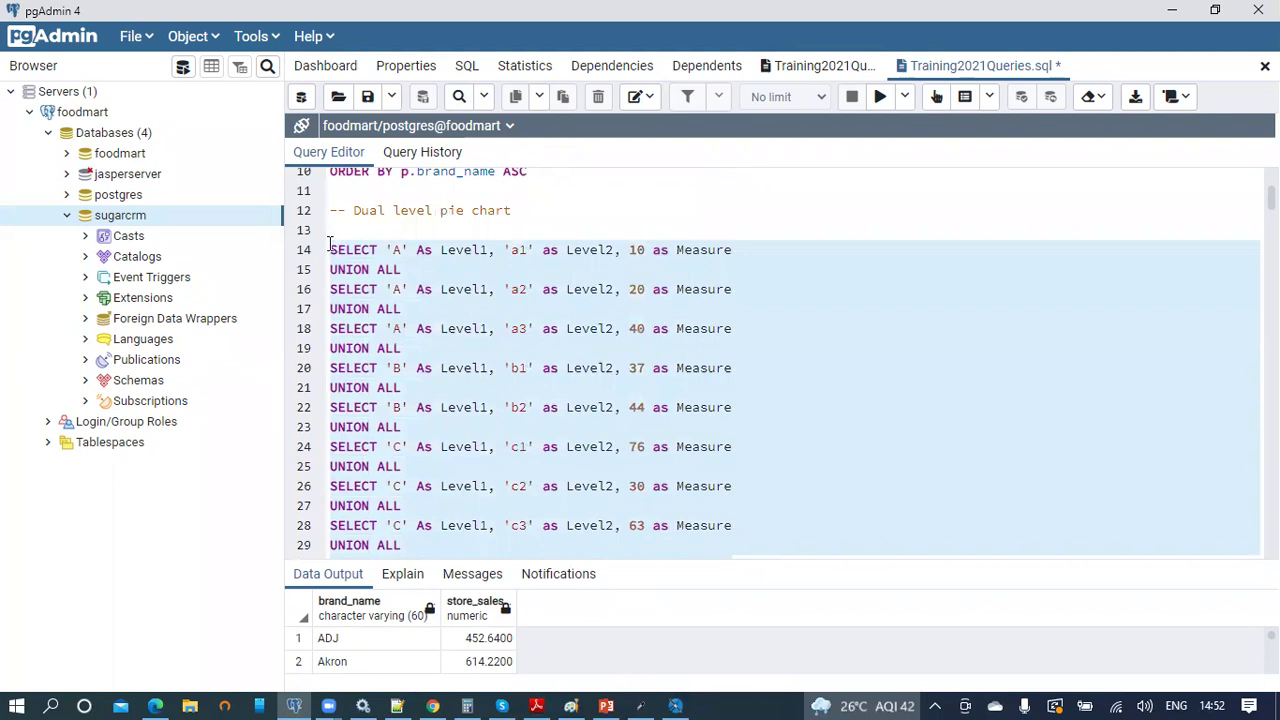
left_click(879, 101)
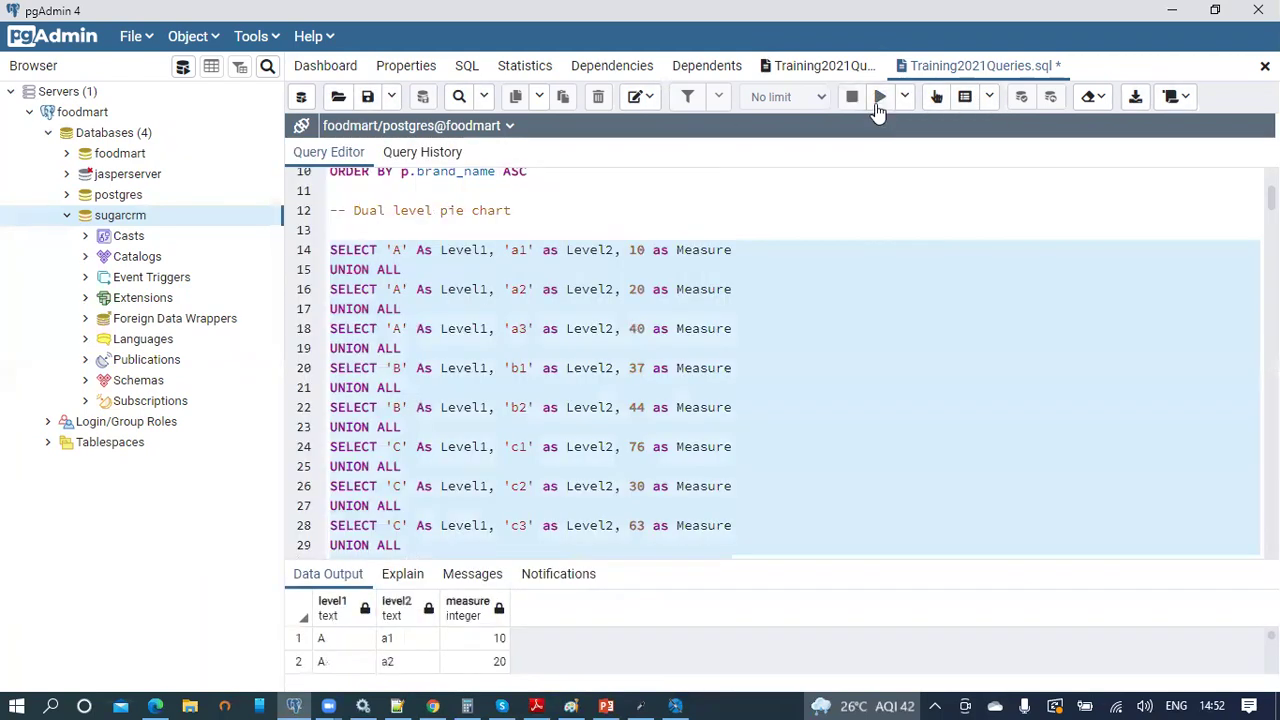
left_click_drag(665, 560, 680, 330)
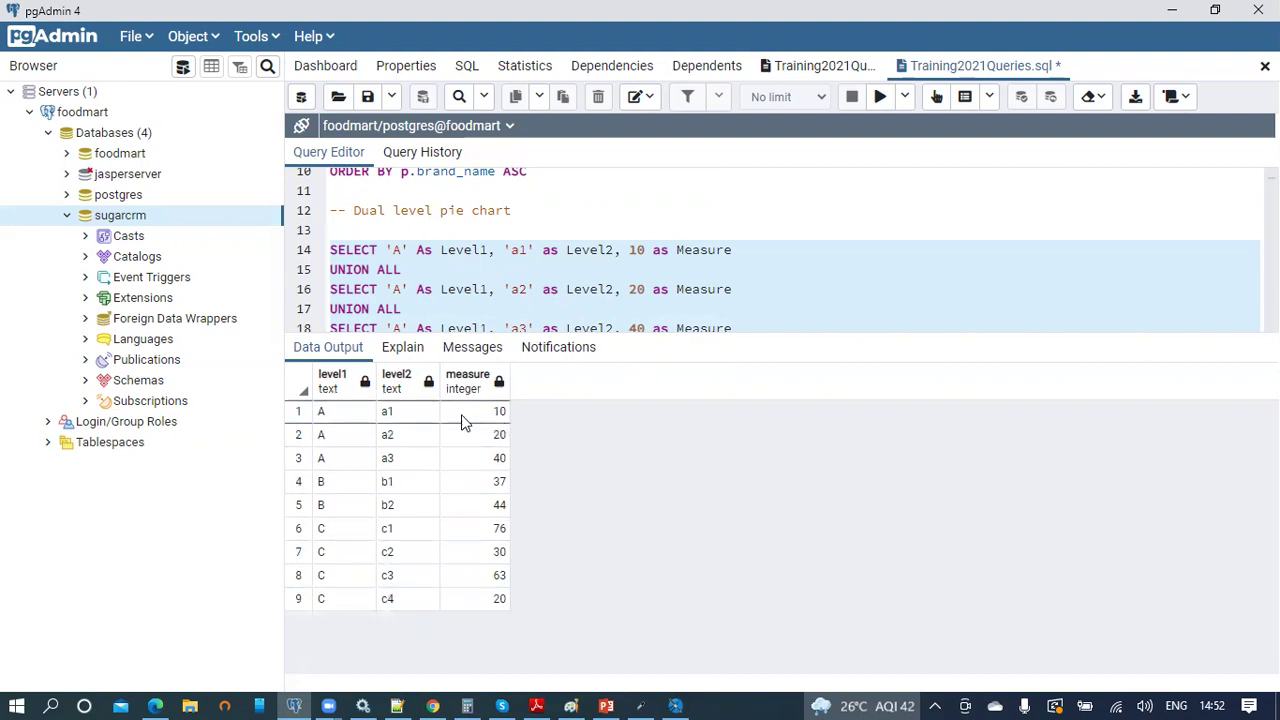
- Examine the level1 and level2 columns in the dual level query's output
left_click(337, 378)
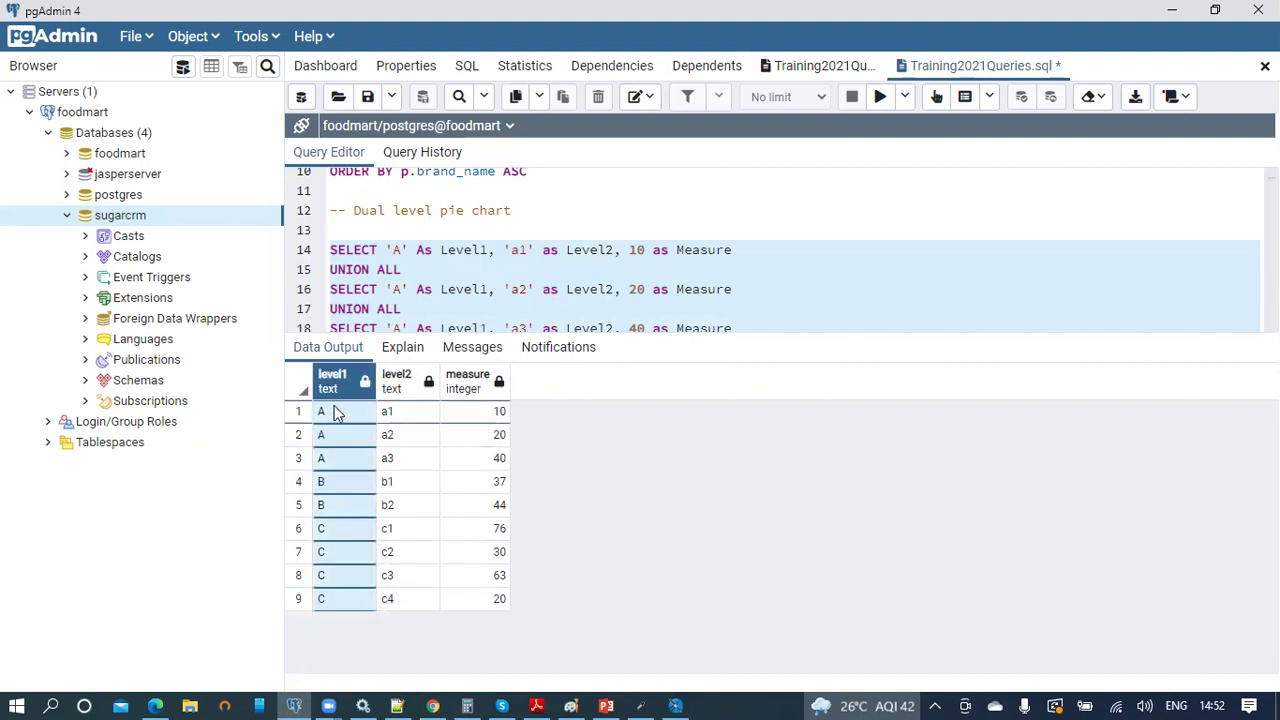
left_click(337, 437)
mouse_move(336, 440)
left_mouse_down()
mouse_move(338, 415)
mouse_move(343, 445)
left_mouse_up()
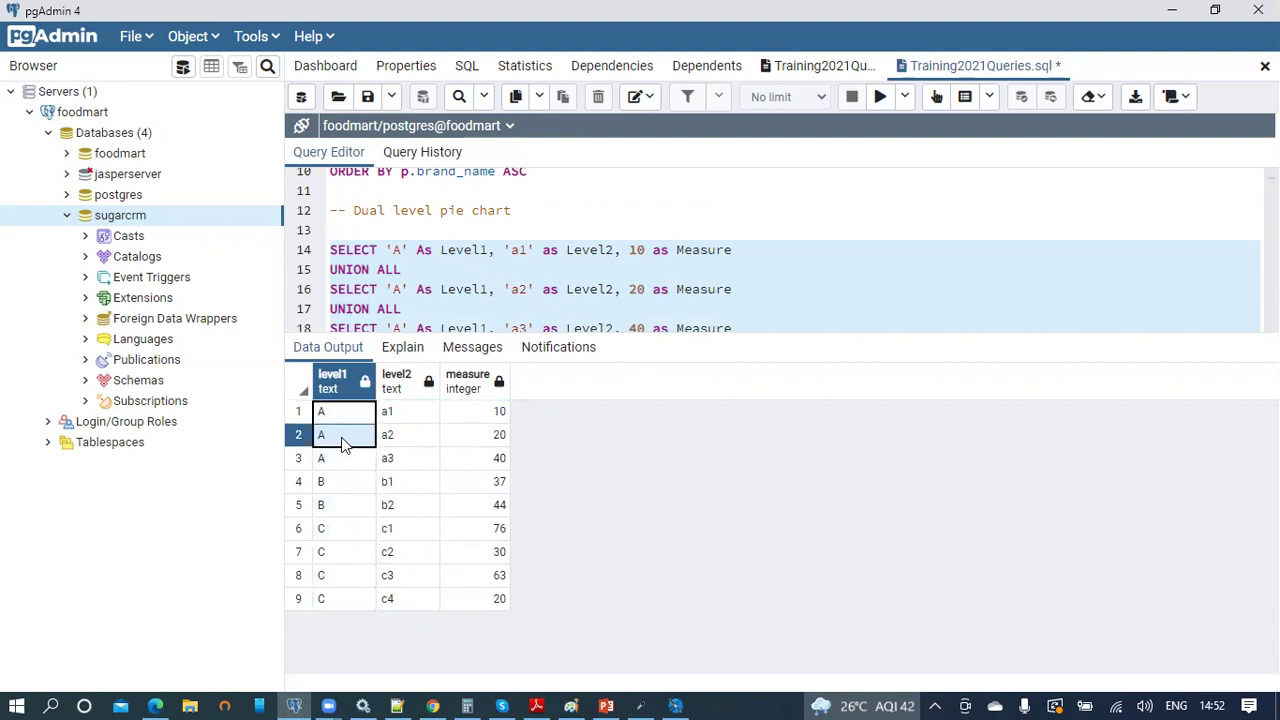
left_click(396, 379)
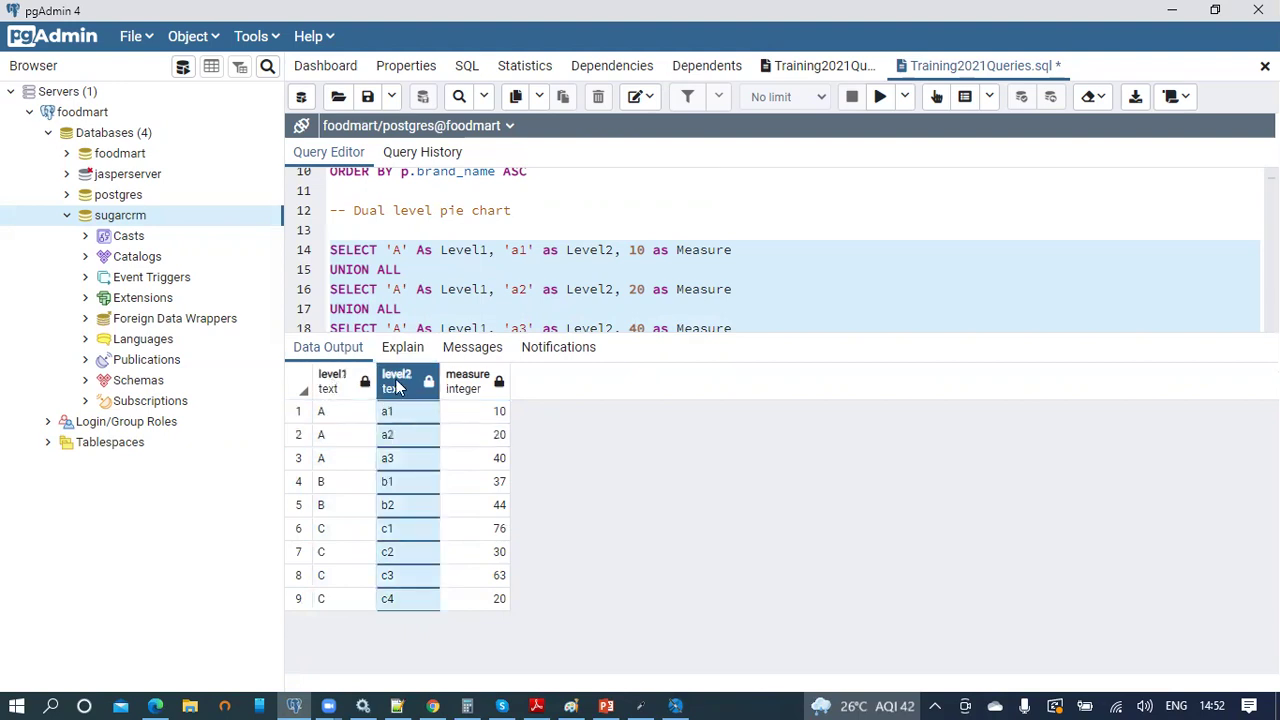
left_click(407, 418)
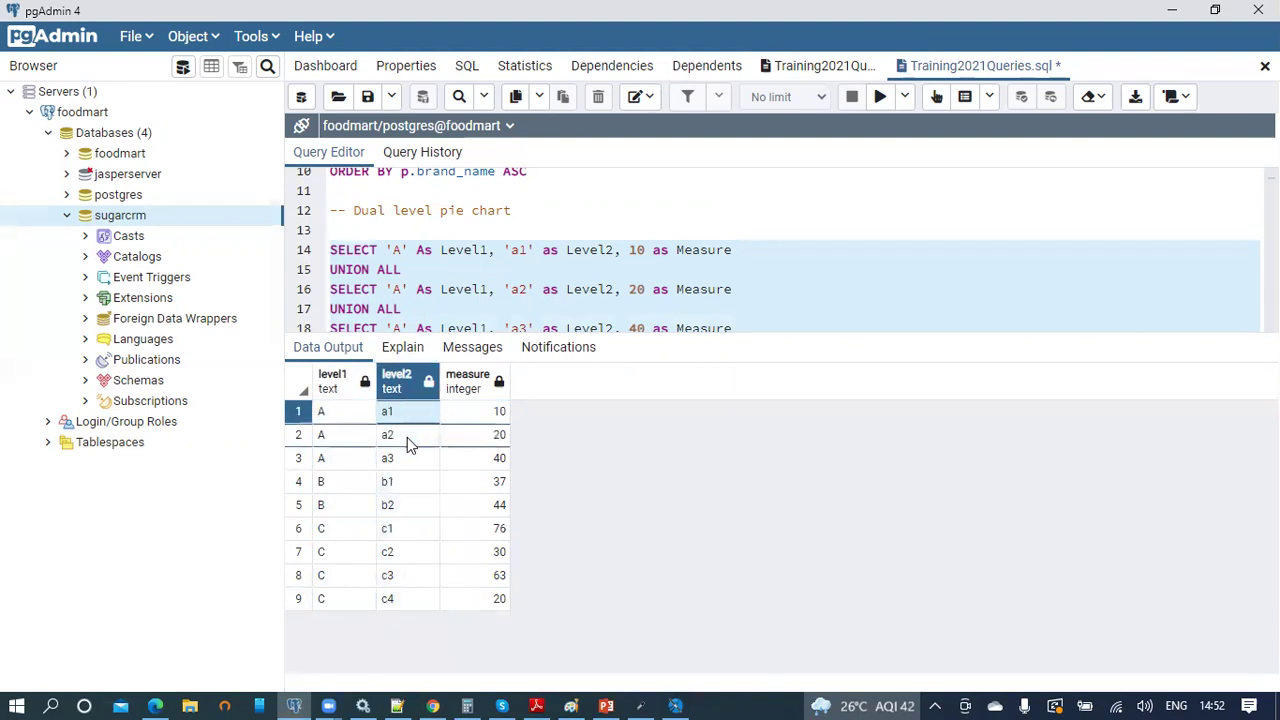
- Copy the selected "Dual level pie chart" UNION ALL query from the query editor
left_click_drag(417, 434, 338, 450)
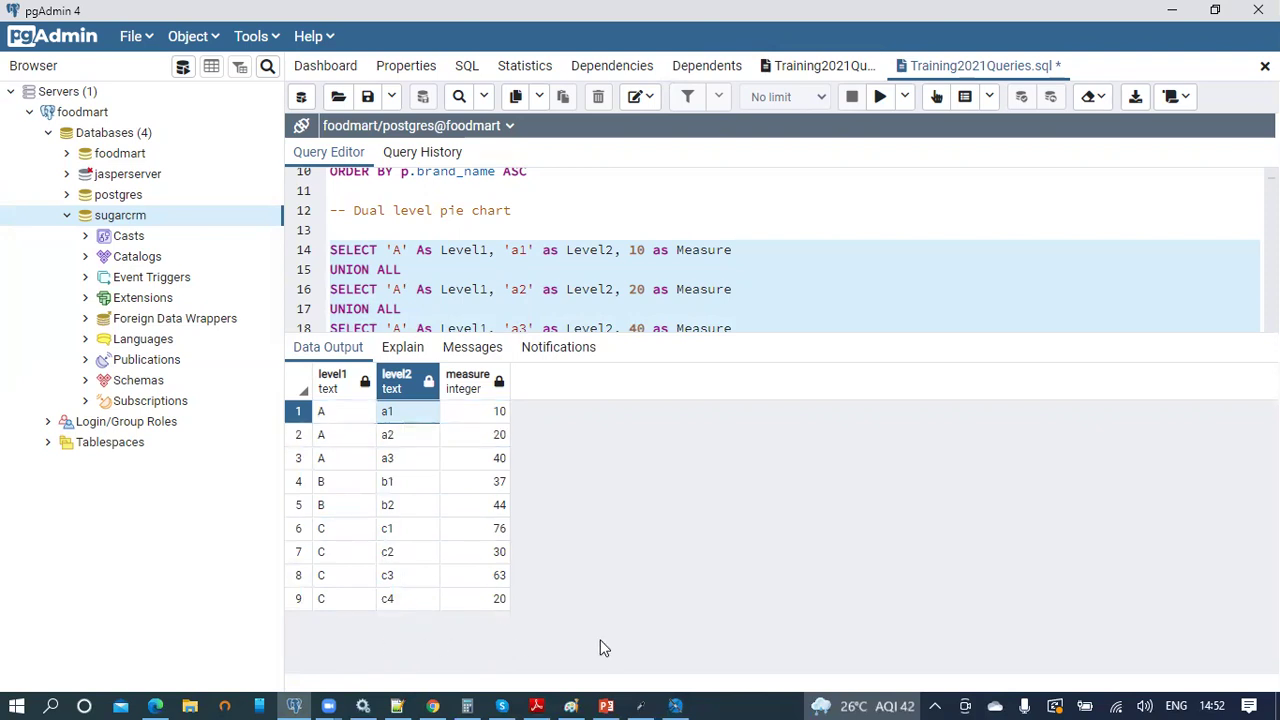
right_click(650, 271)
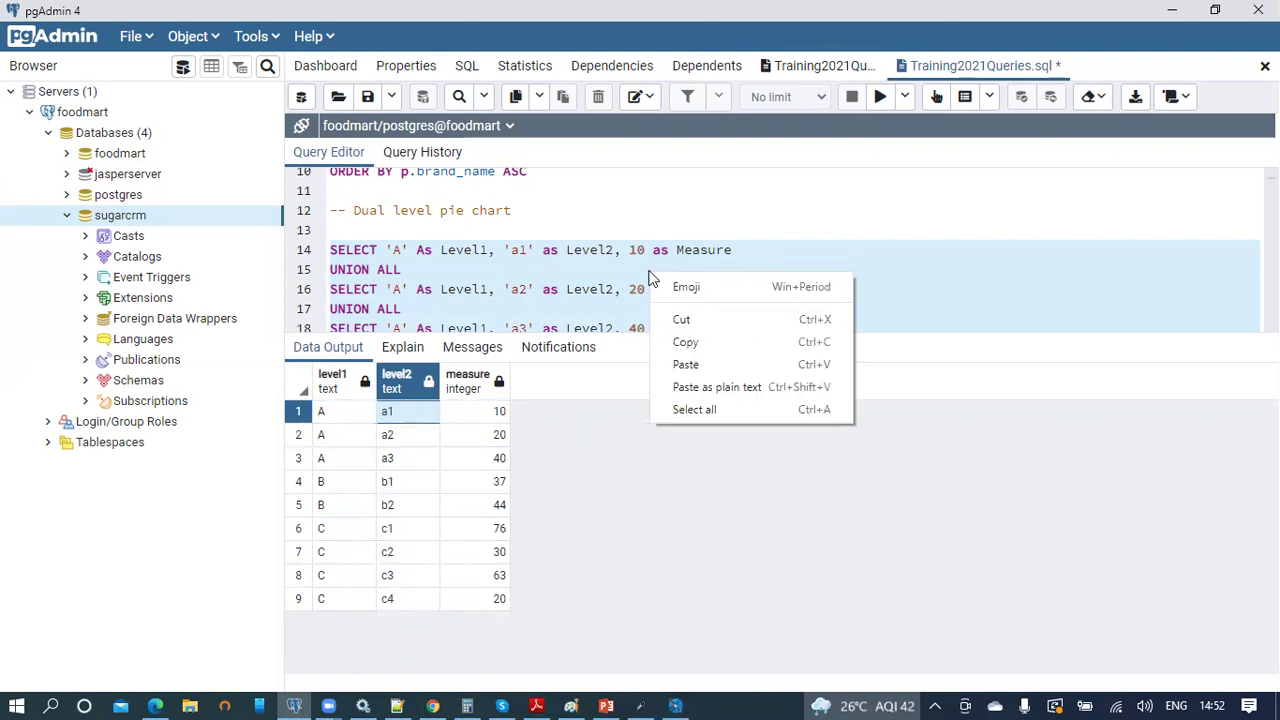
left_click(690, 344)
- Switch to Jaspersoft Studio, dismiss the publishing message, and show the report's design view with the surrounding views restored
left_click(676, 706)
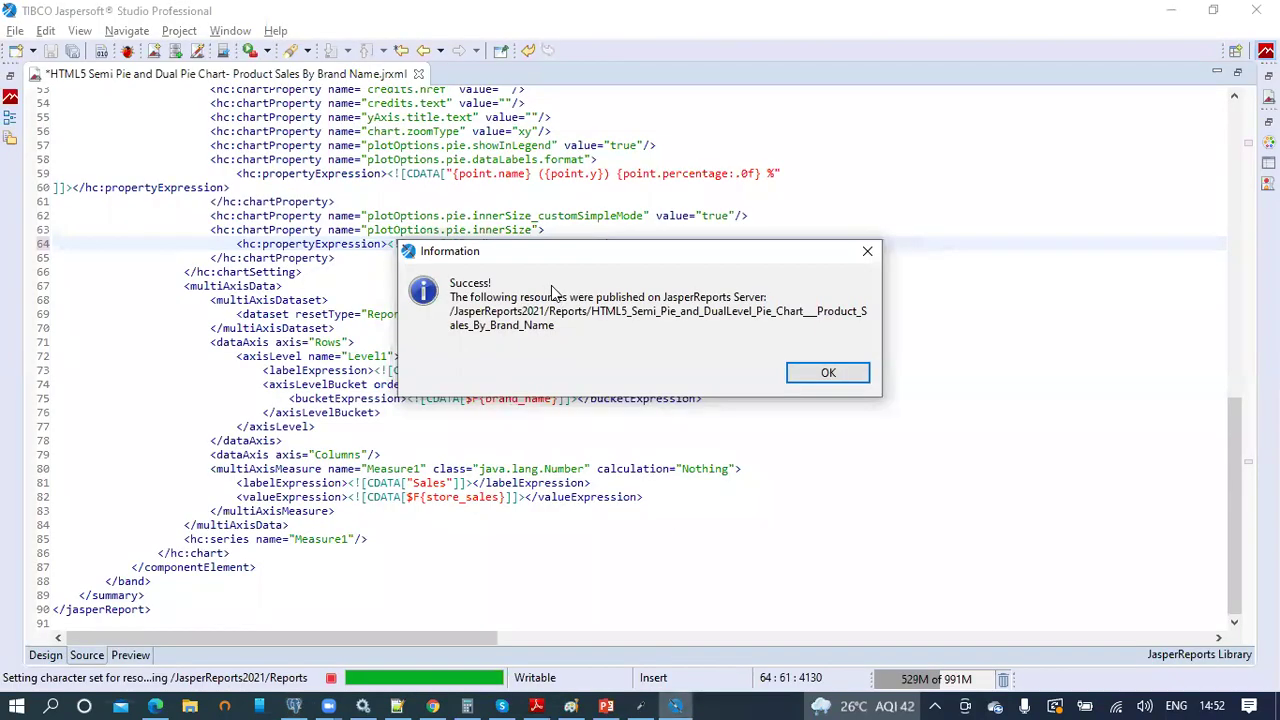
key("Return")
left_click(60, 658)
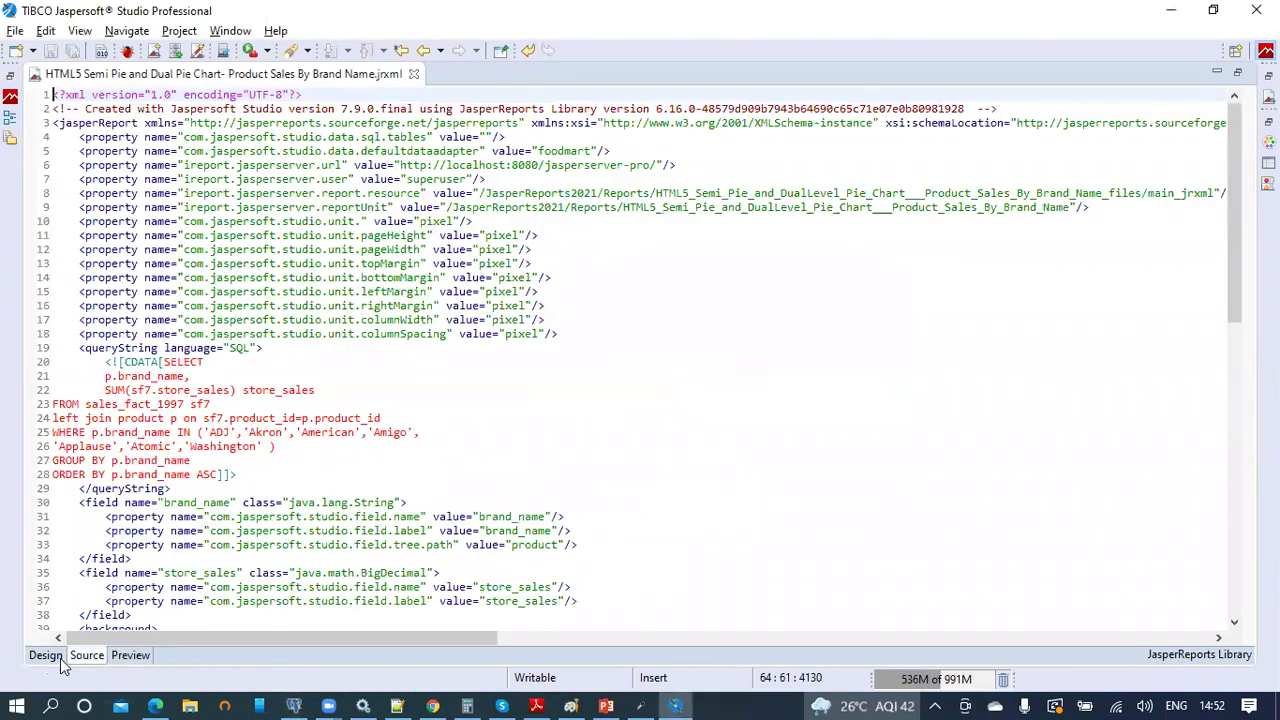
double_click(262, 78)
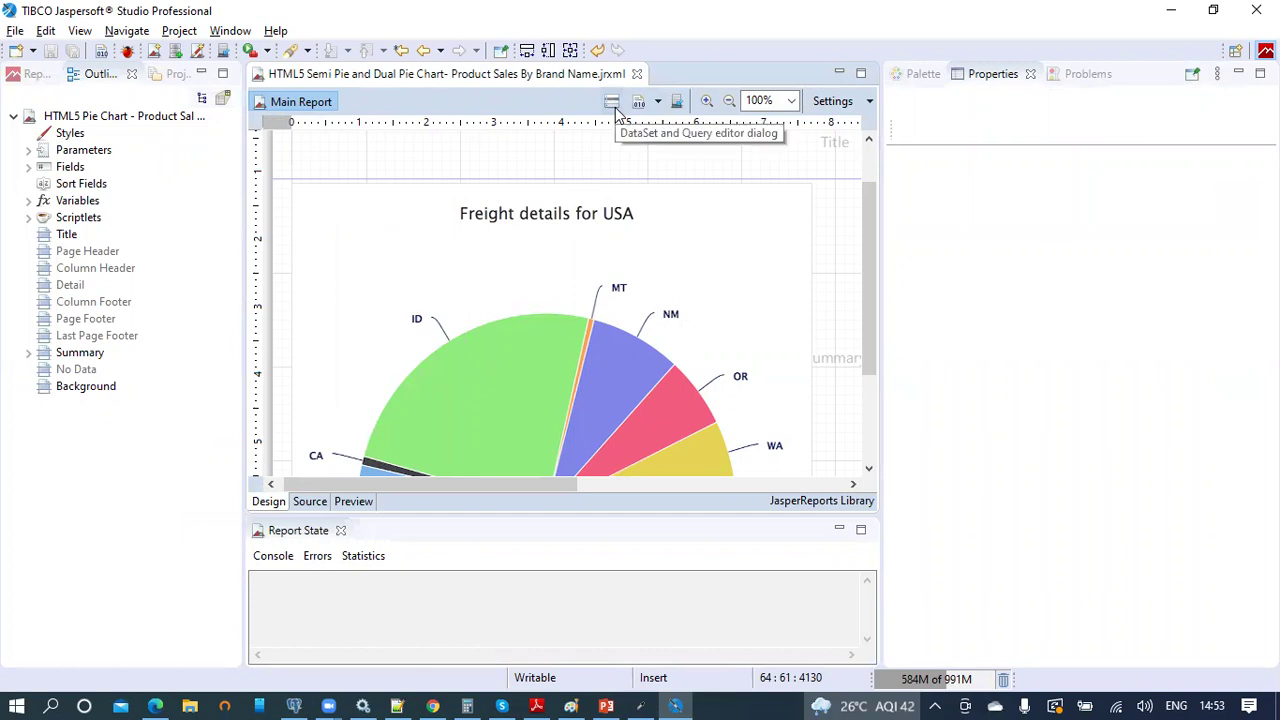
left_click(578, 289)
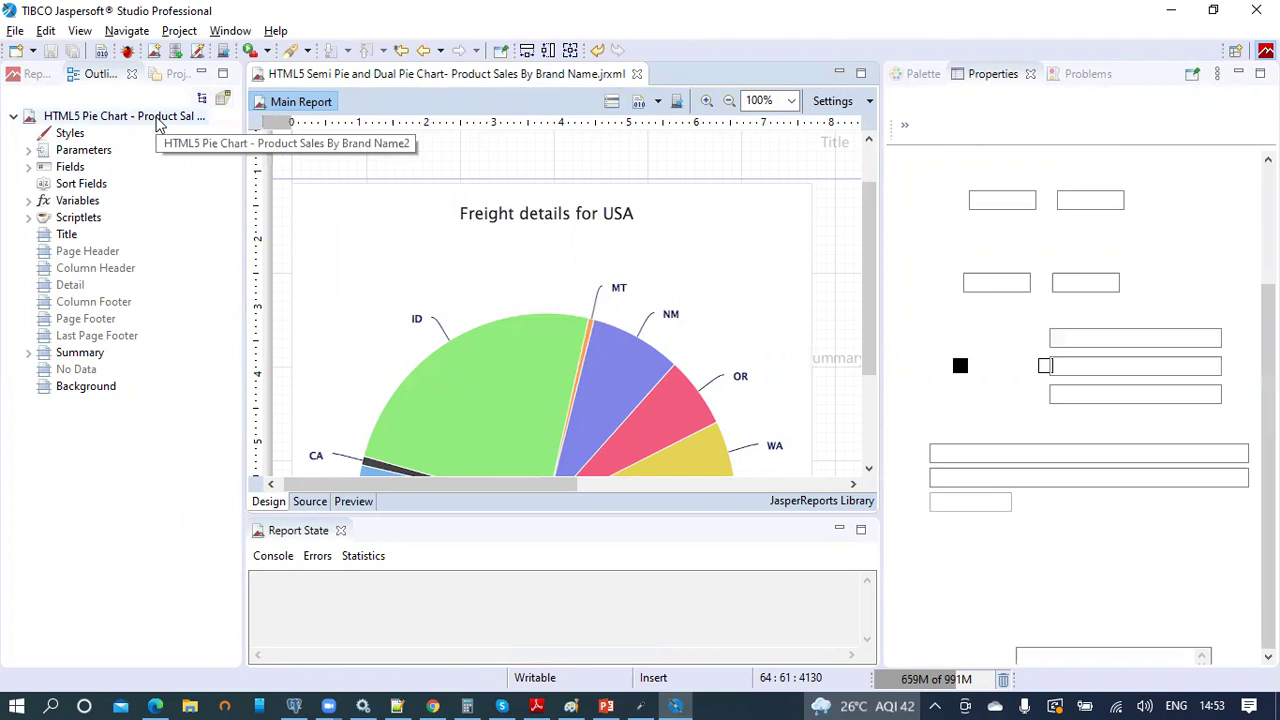
- Create a report dataset named Dataset1 using the foodmart JDBC data adapter and the copied dual level query
left_click(157, 122)
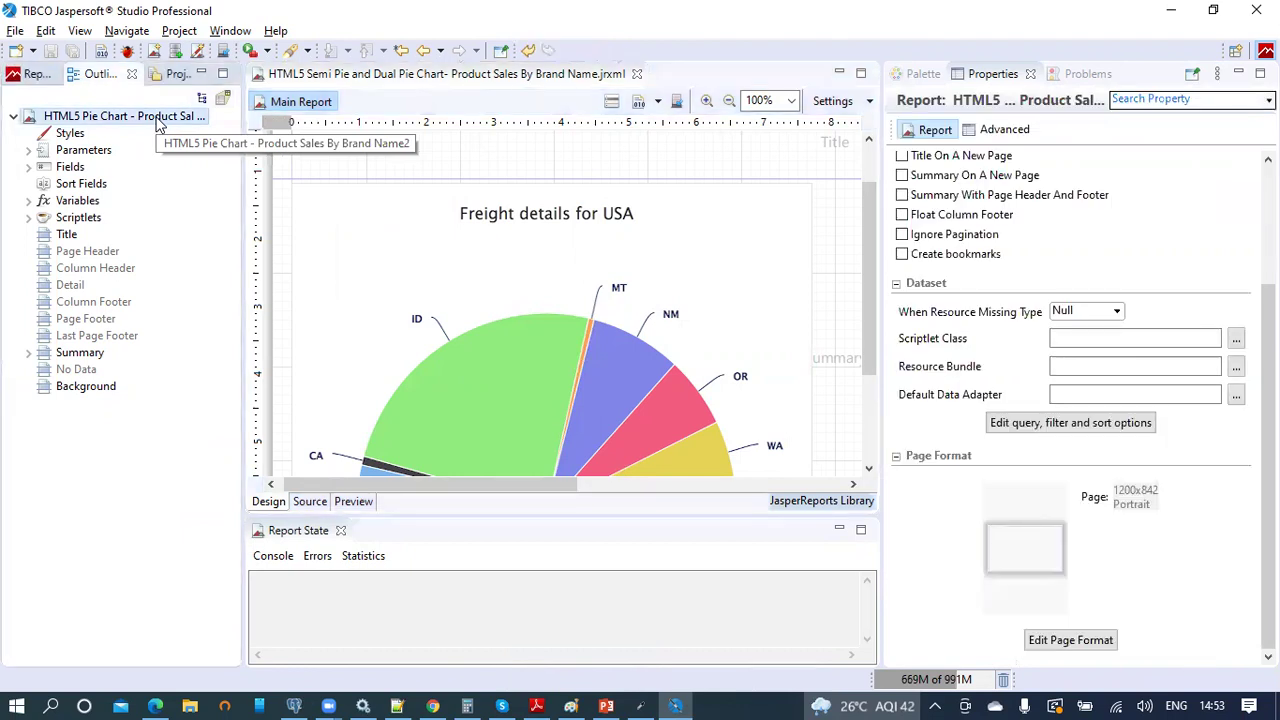
right_click(157, 122)
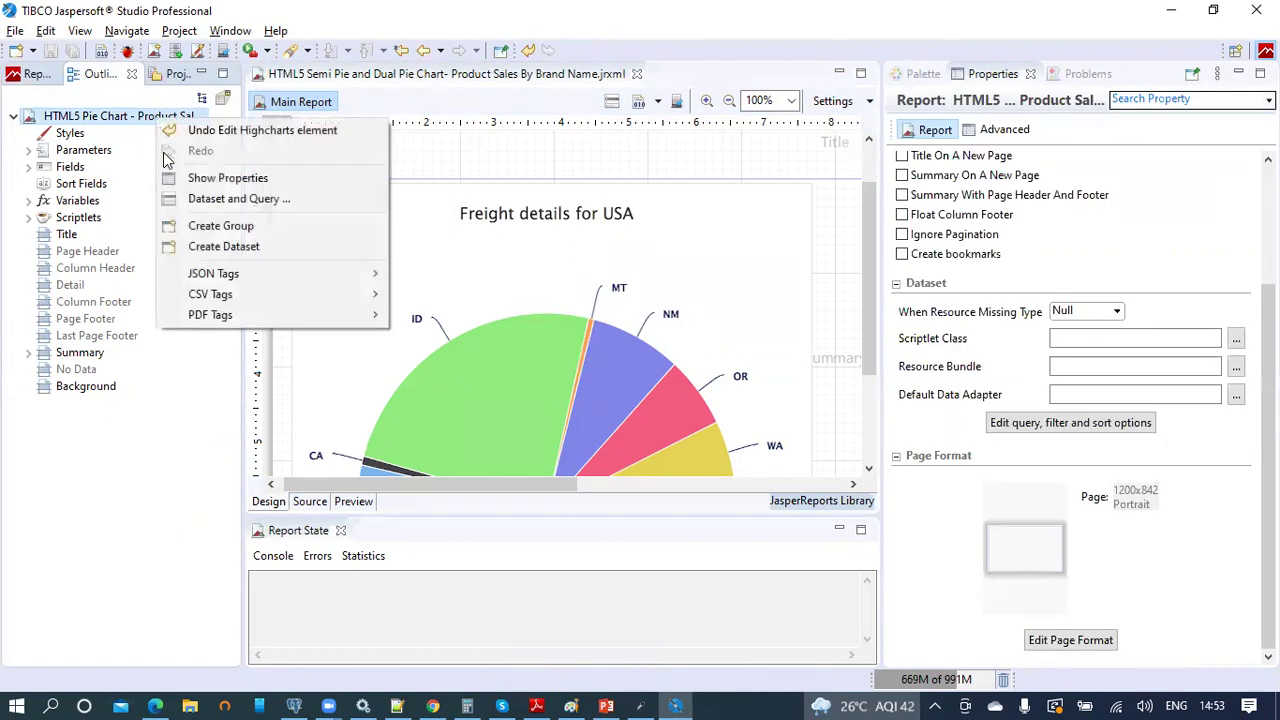
left_click(224, 248)
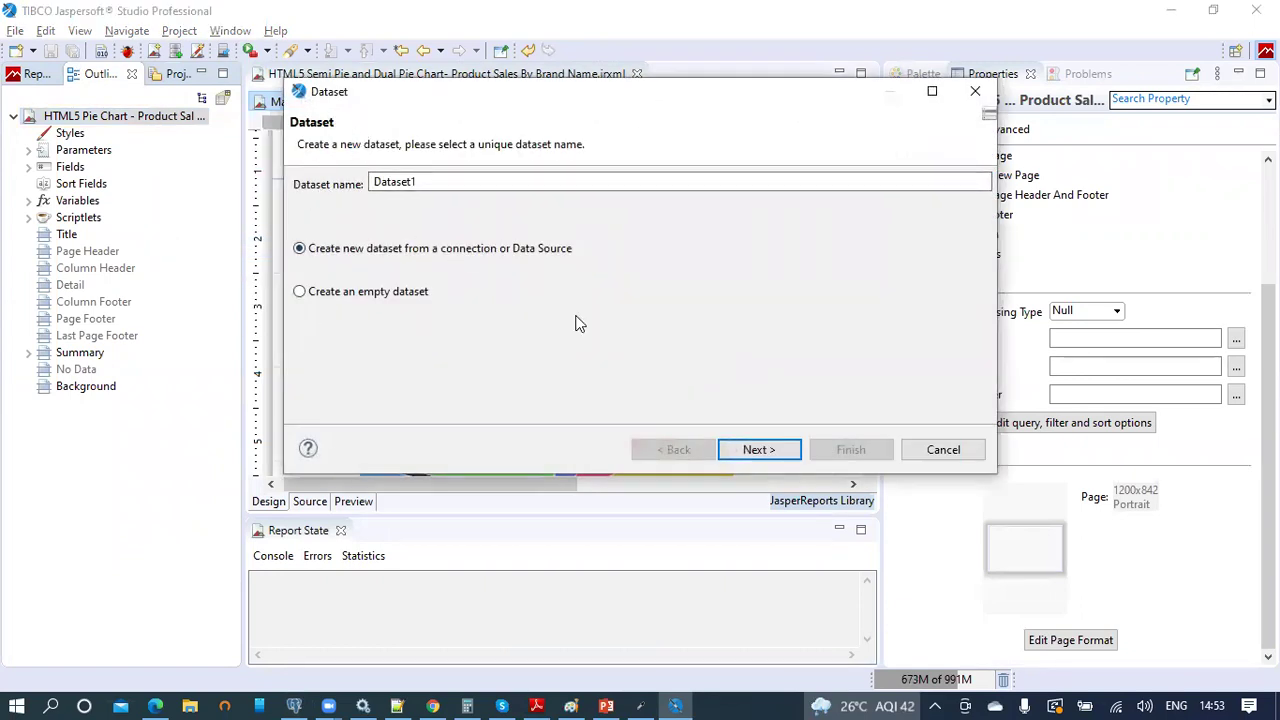
left_click(771, 449)
left_click(527, 188)
left_click(470, 206)
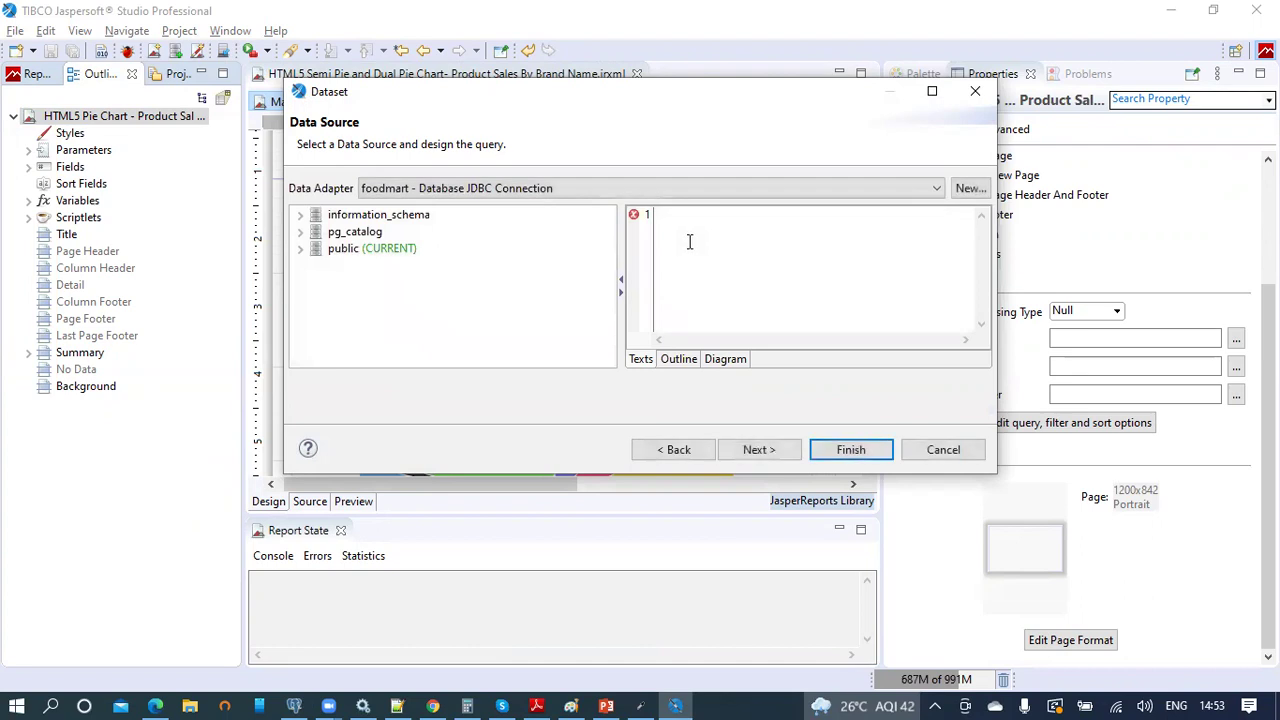
key("ctrl+v")
- Include the level1, level2 and measure fields in Dataset1 and finish it without any group-by fields
left_click(758, 449)
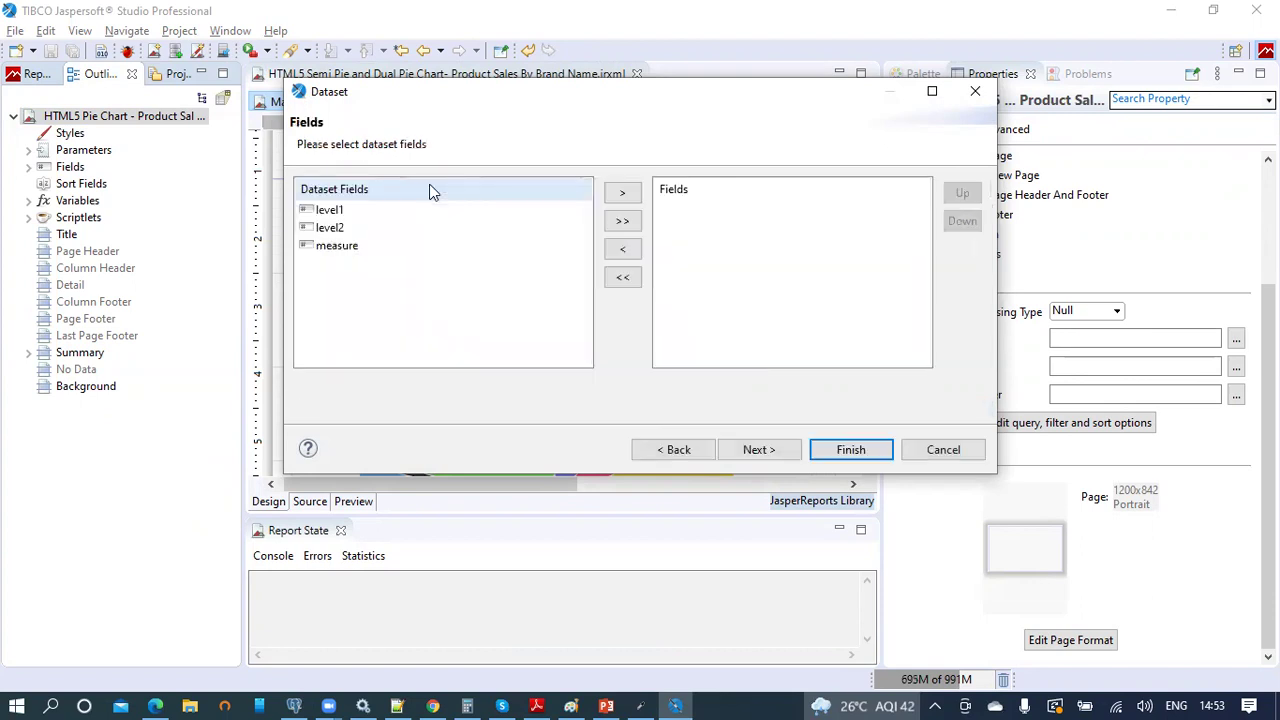
left_click(623, 221)
left_click(772, 450)
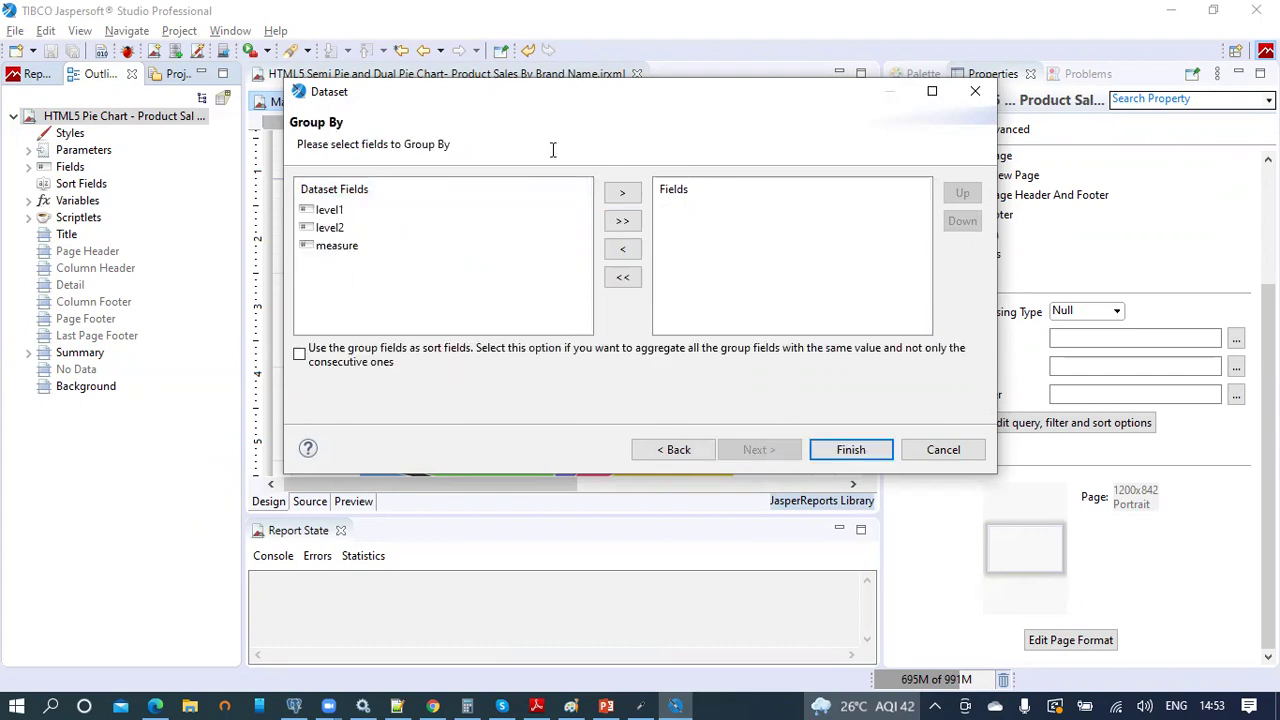
left_click(851, 450)
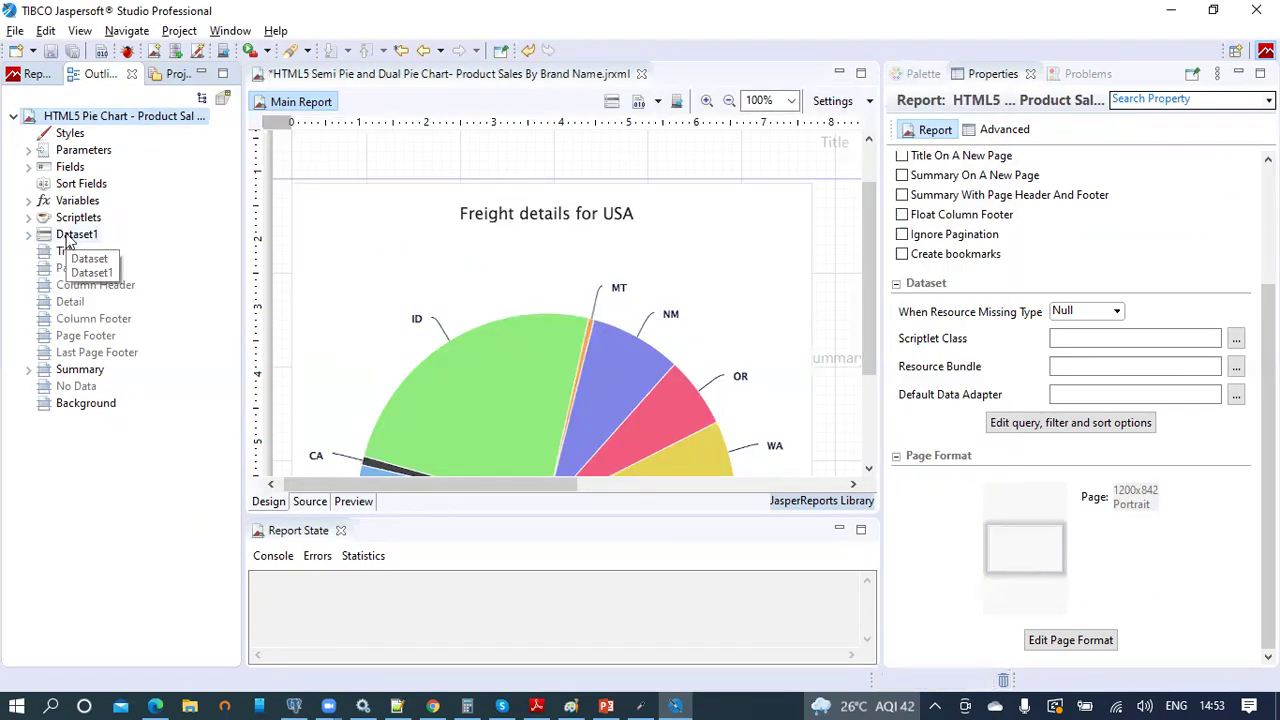
- Add an HTML5 chart of type DualLevelPie to the empty area of the Summary band beside the semi pie chart
left_click_drag(558, 480, 850, 484)
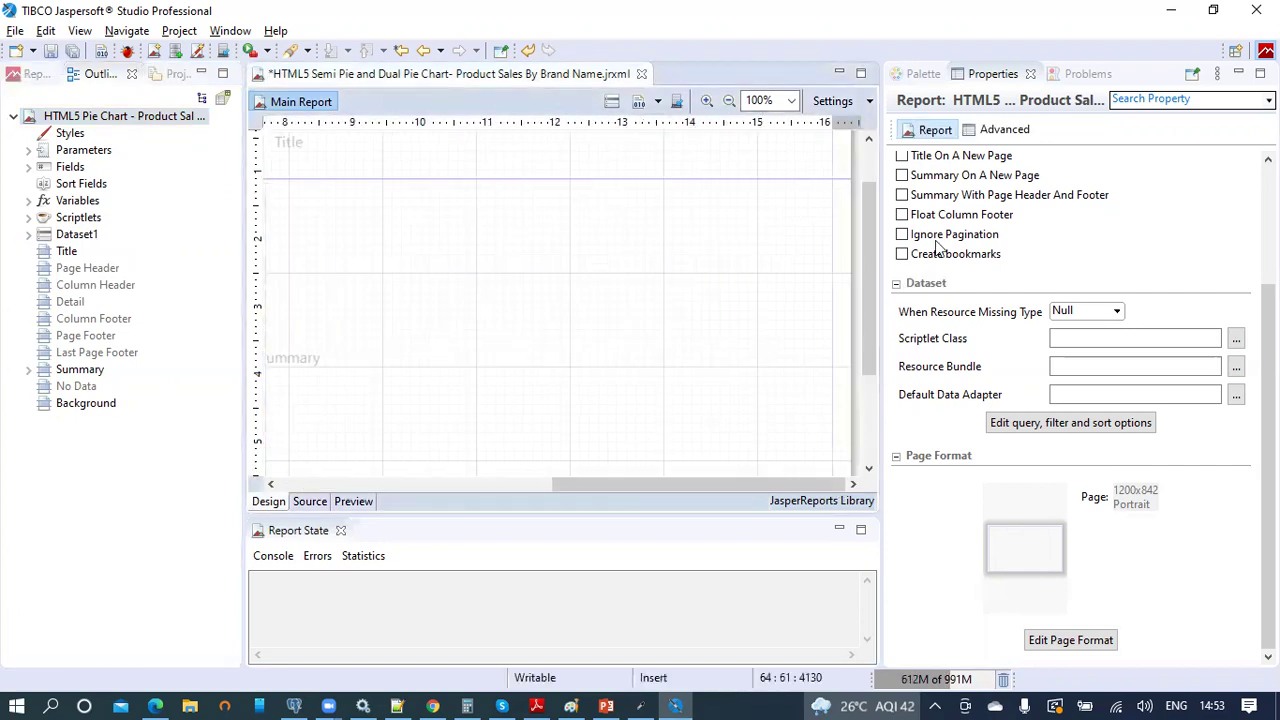
left_click(920, 75)
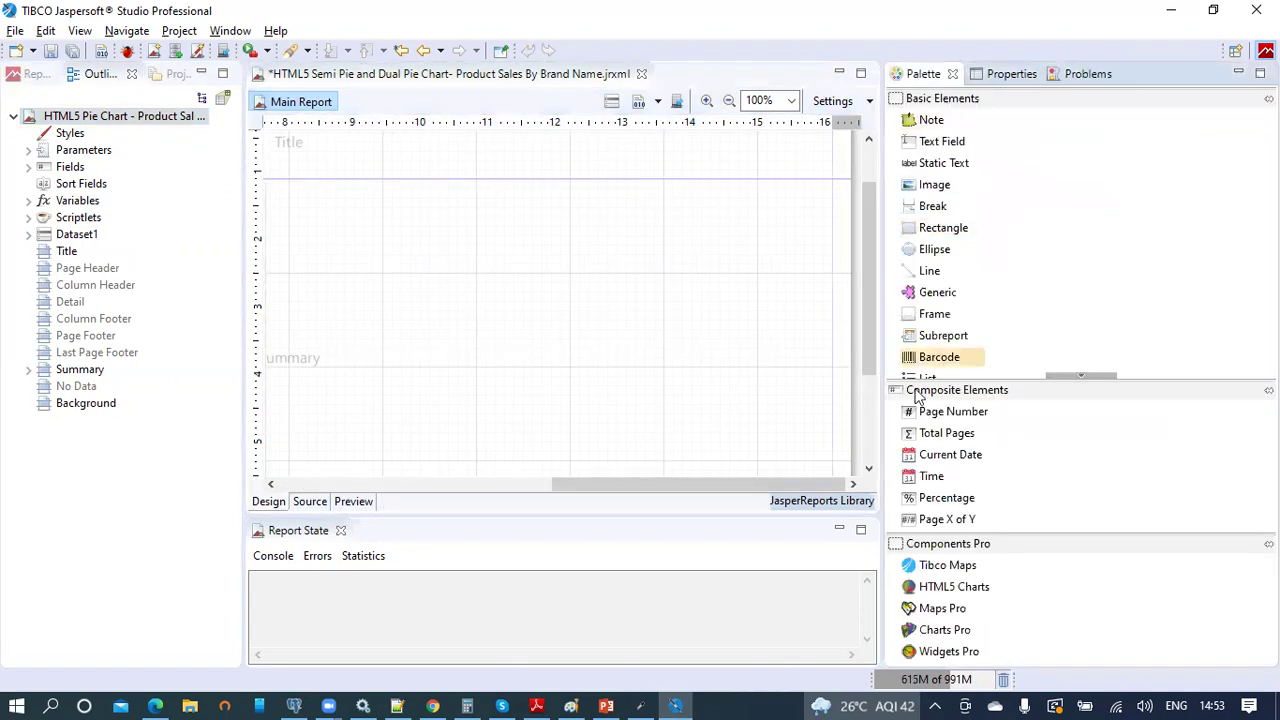
left_click_drag(940, 588, 364, 220)
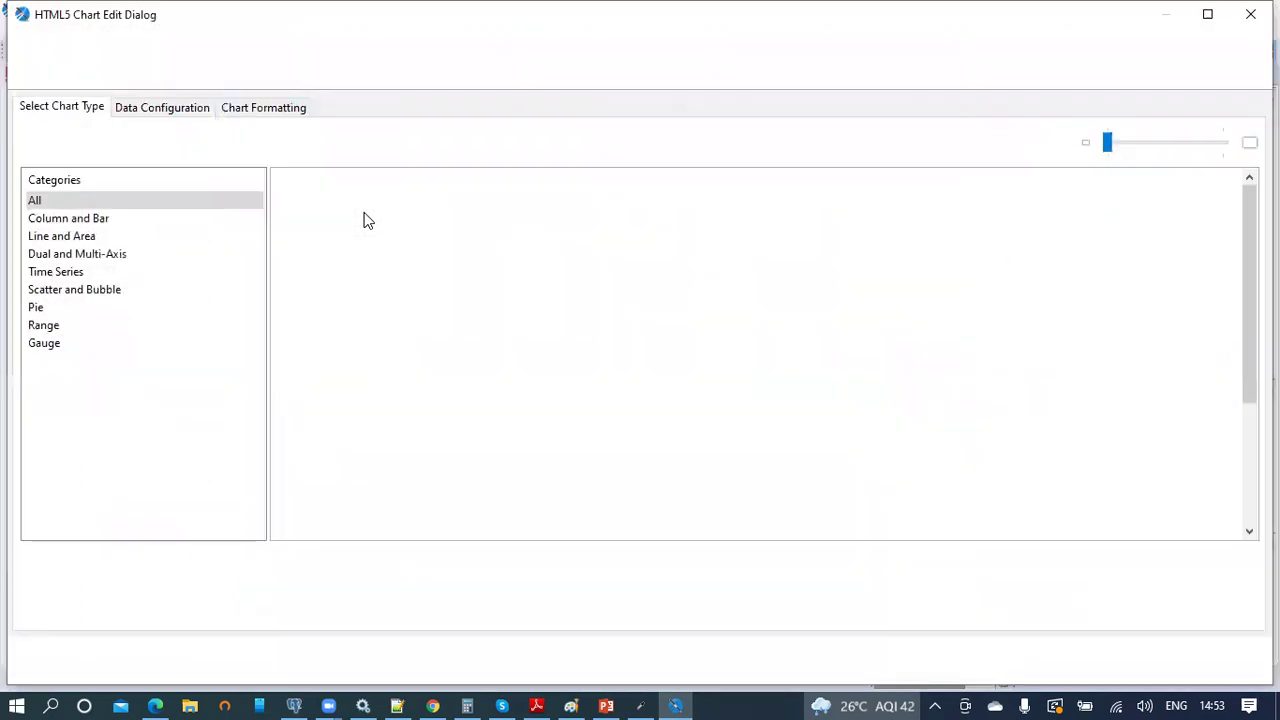
left_click(63, 310)
left_click(592, 222)
left_click(467, 222)
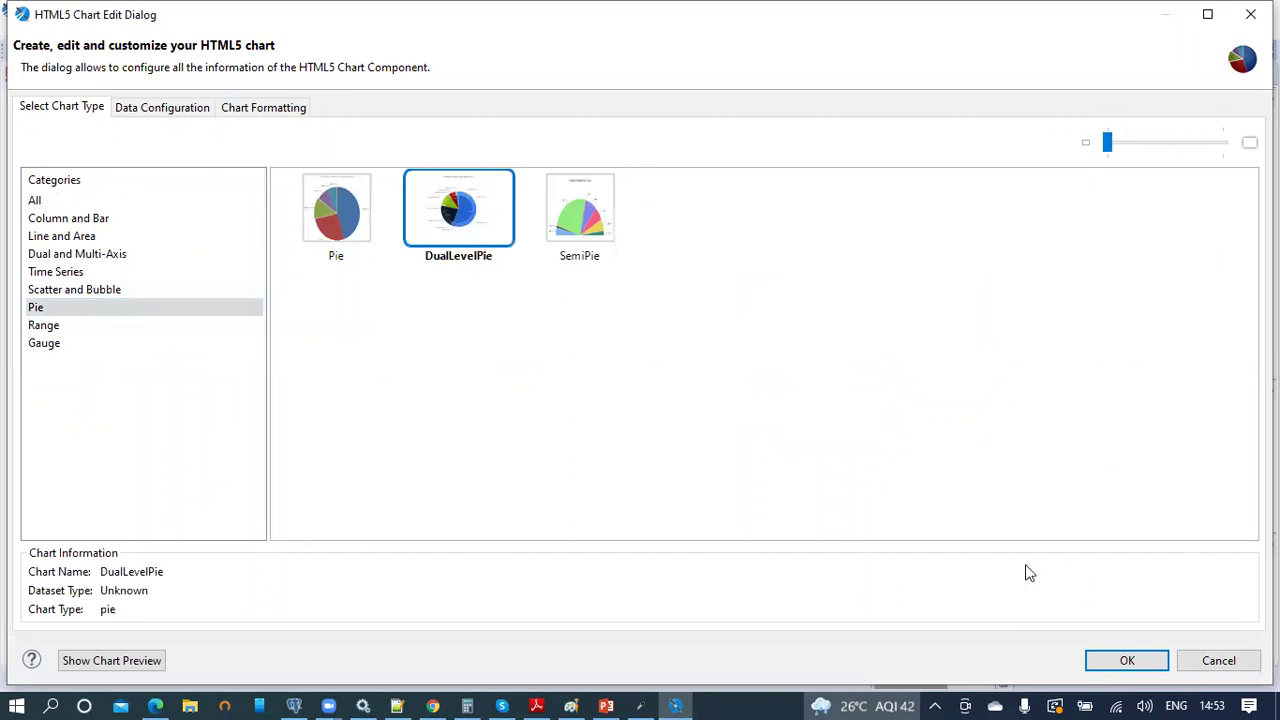
left_click(1127, 661)
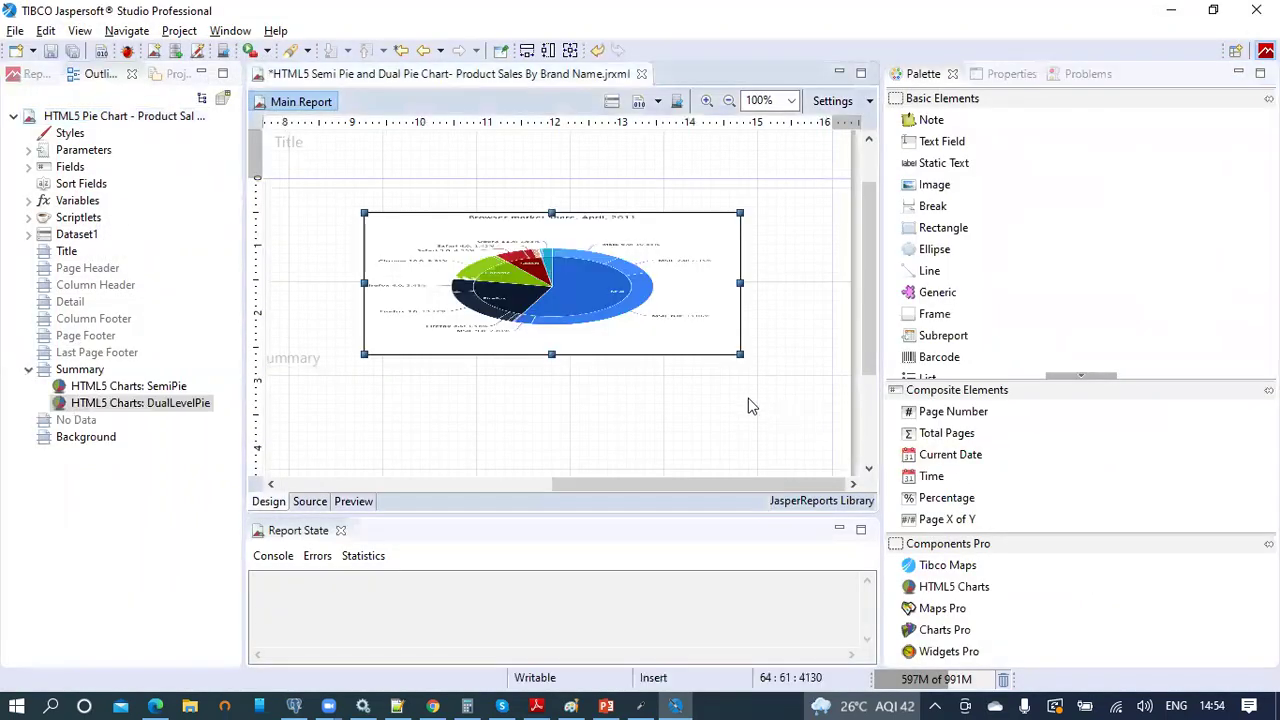
- Fit the dual level pie chart to the Summary band's full height and widen it to near the page's right edge
left_click(527, 55)
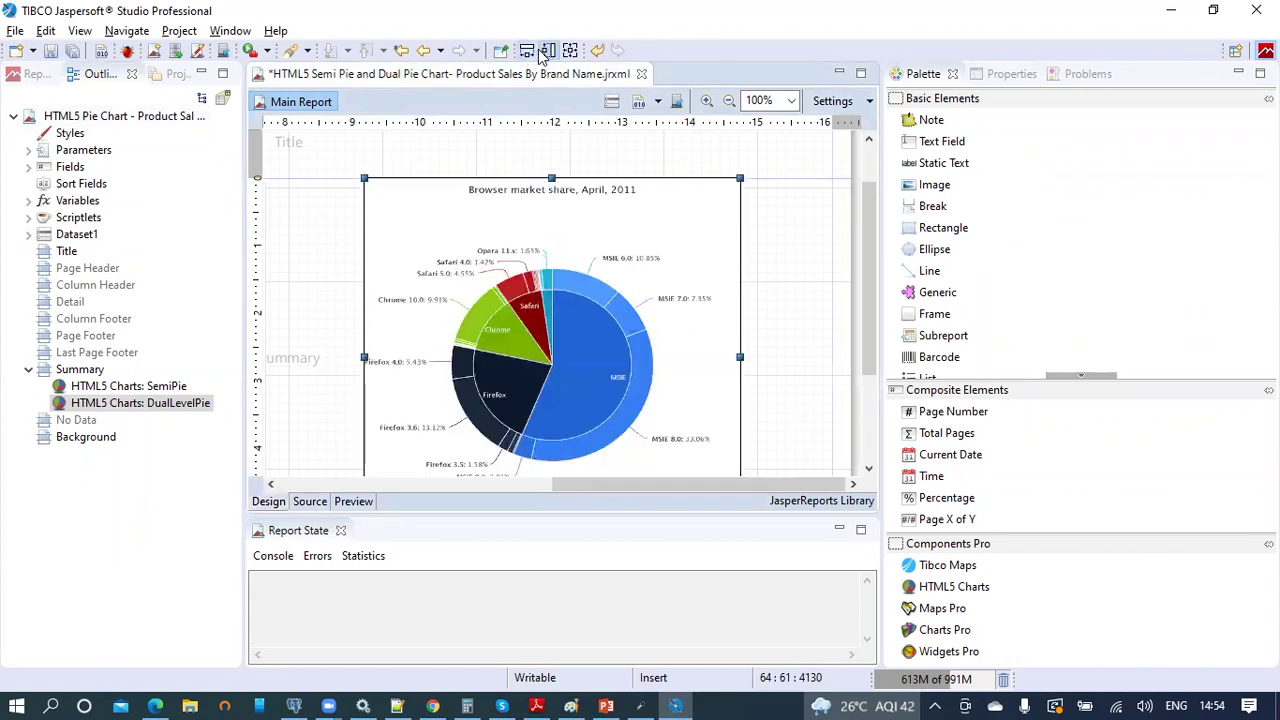
left_click_drag(740, 358, 832, 360)
scroll(596, 288, "down", 3)
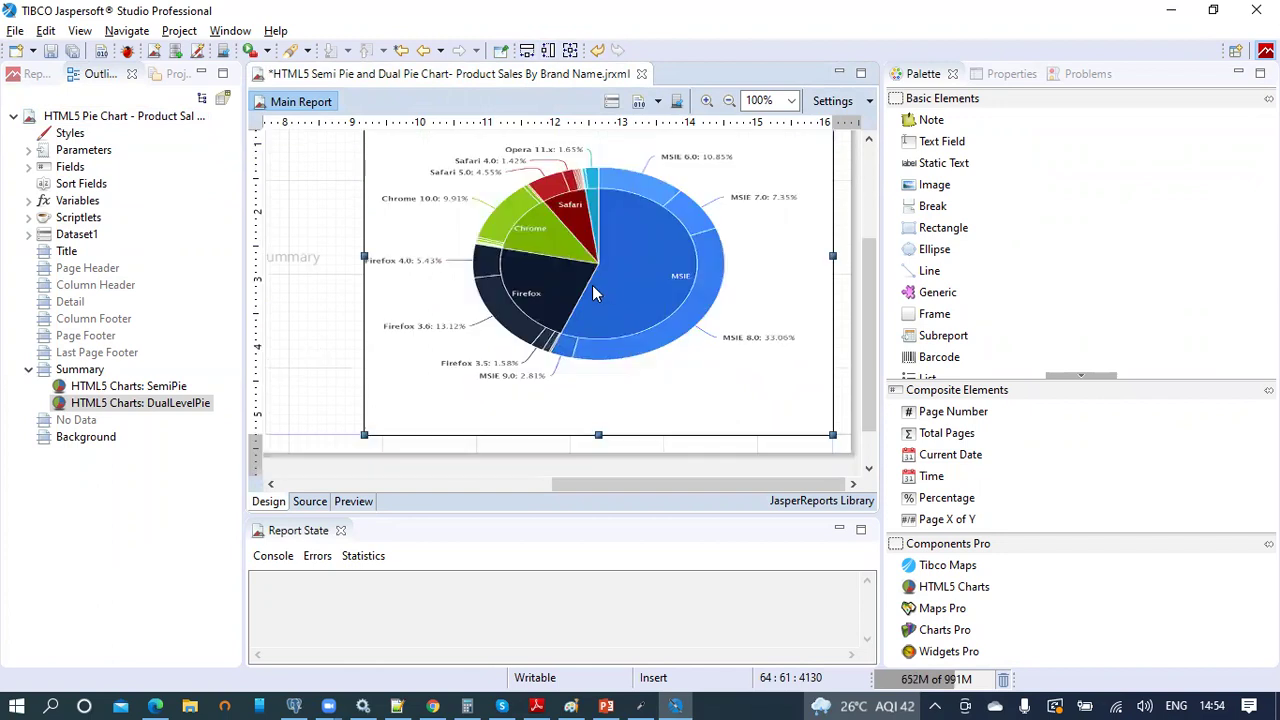
- Open the dual level pie chart's properties and switch its data configuration to advanced mode
right_click(743, 257)
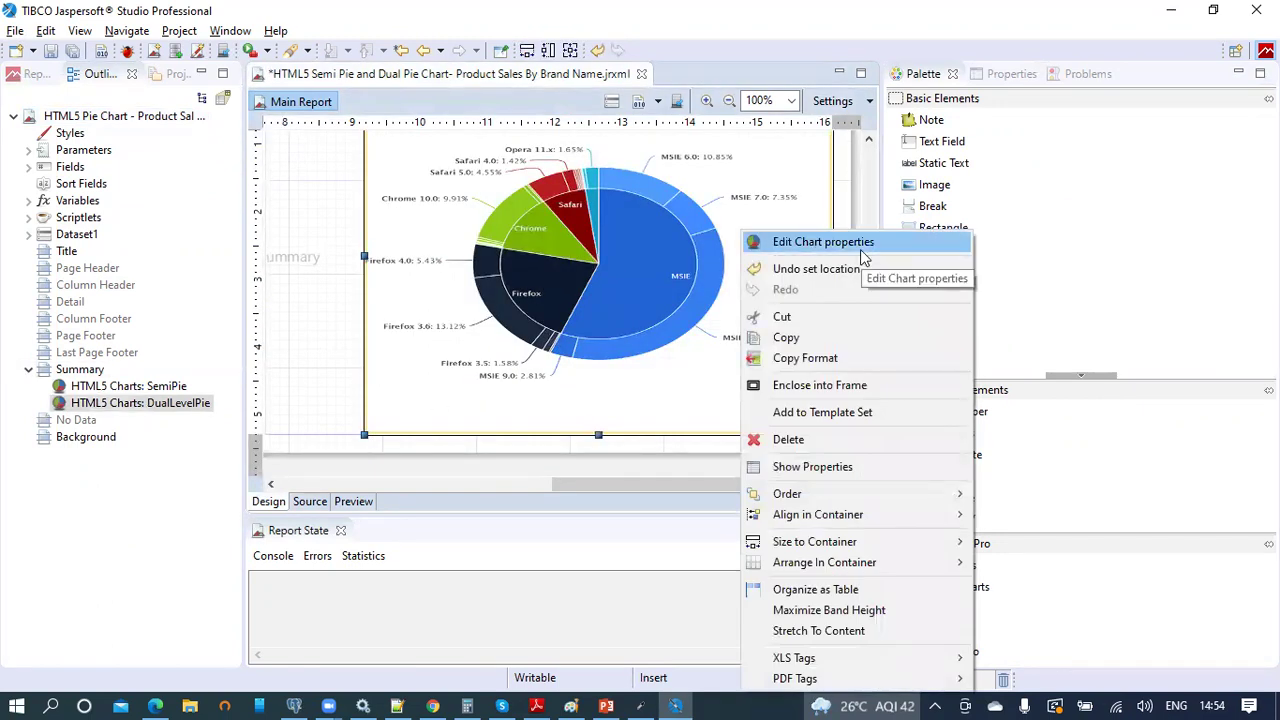
left_click(789, 245)
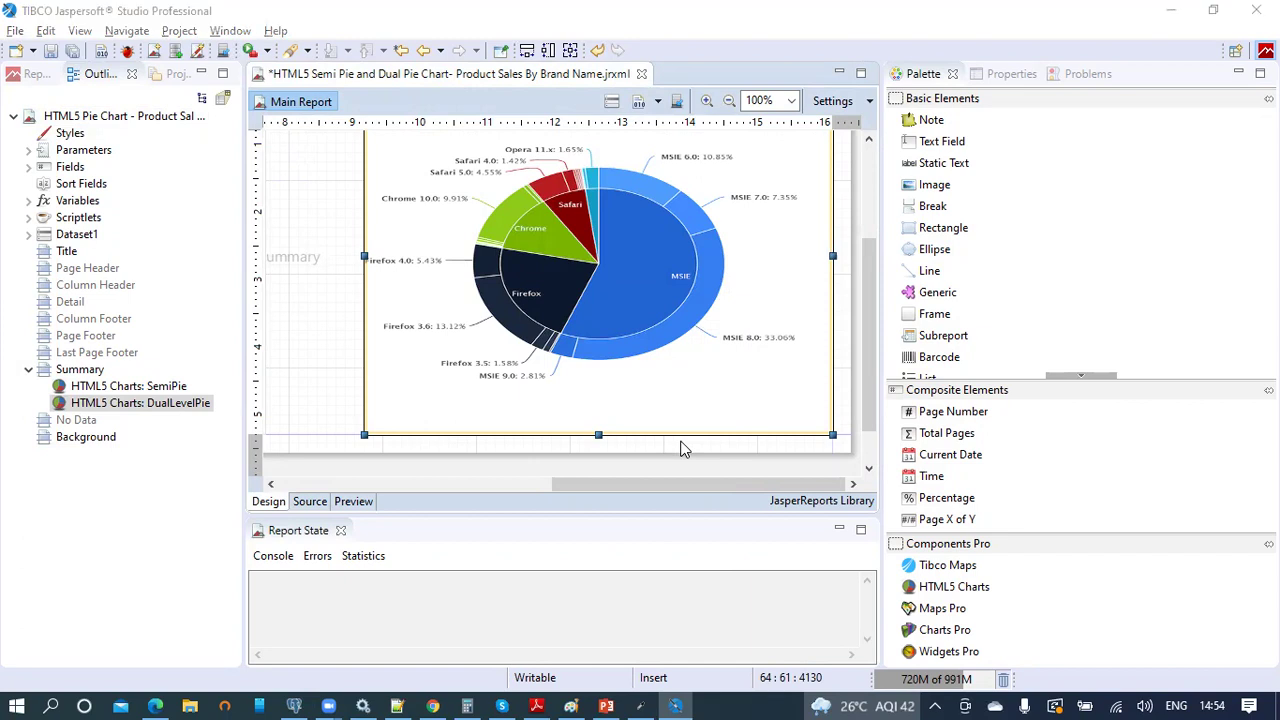
double_click(680, 448)
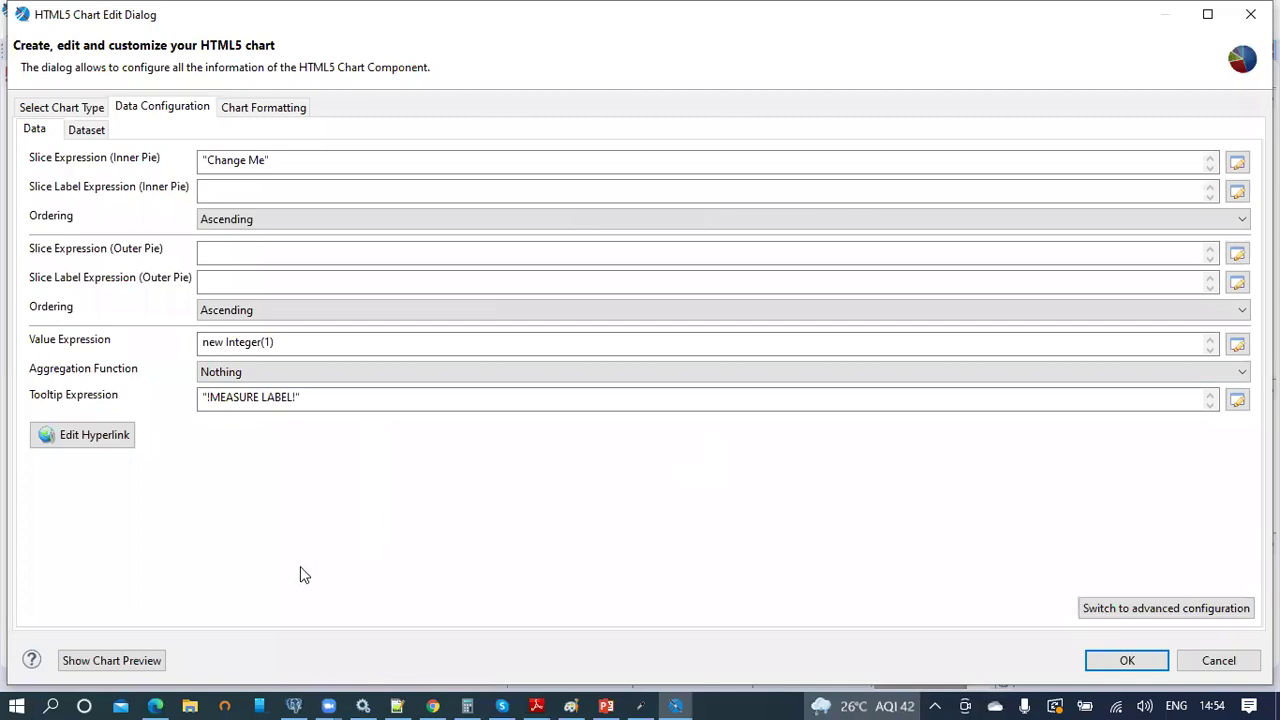
left_click(1179, 613)
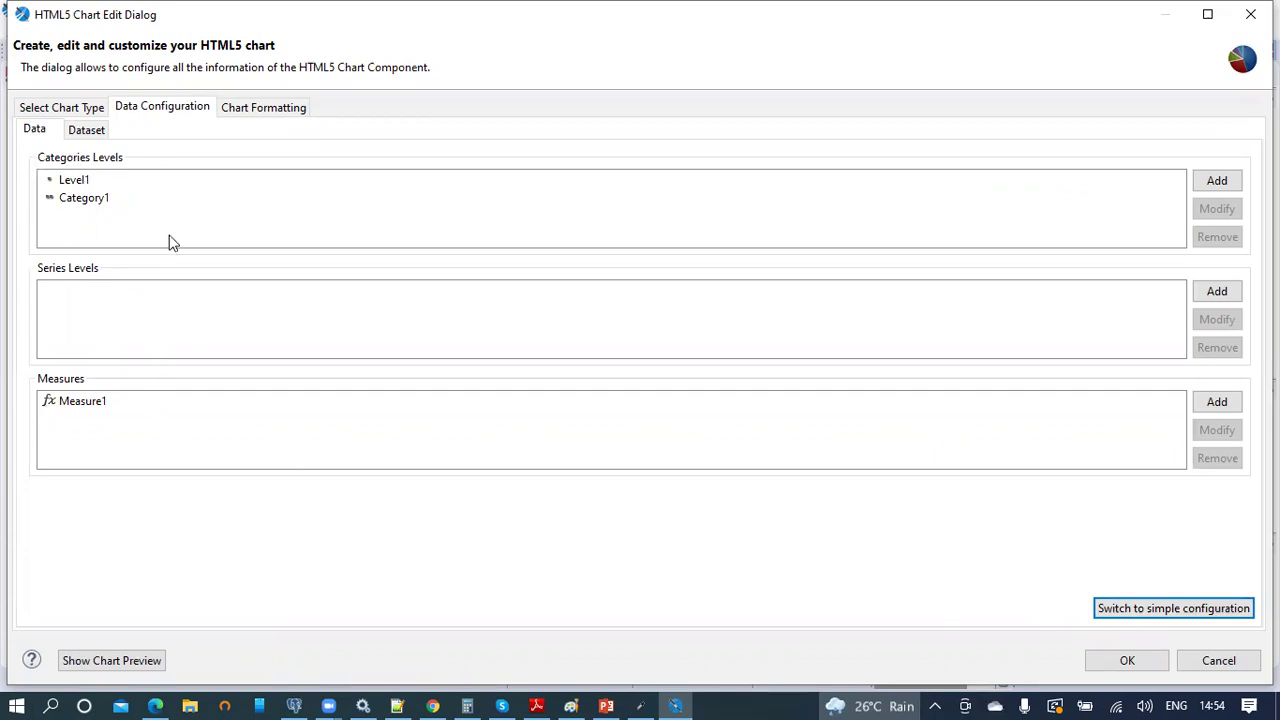
left_click(75, 182)
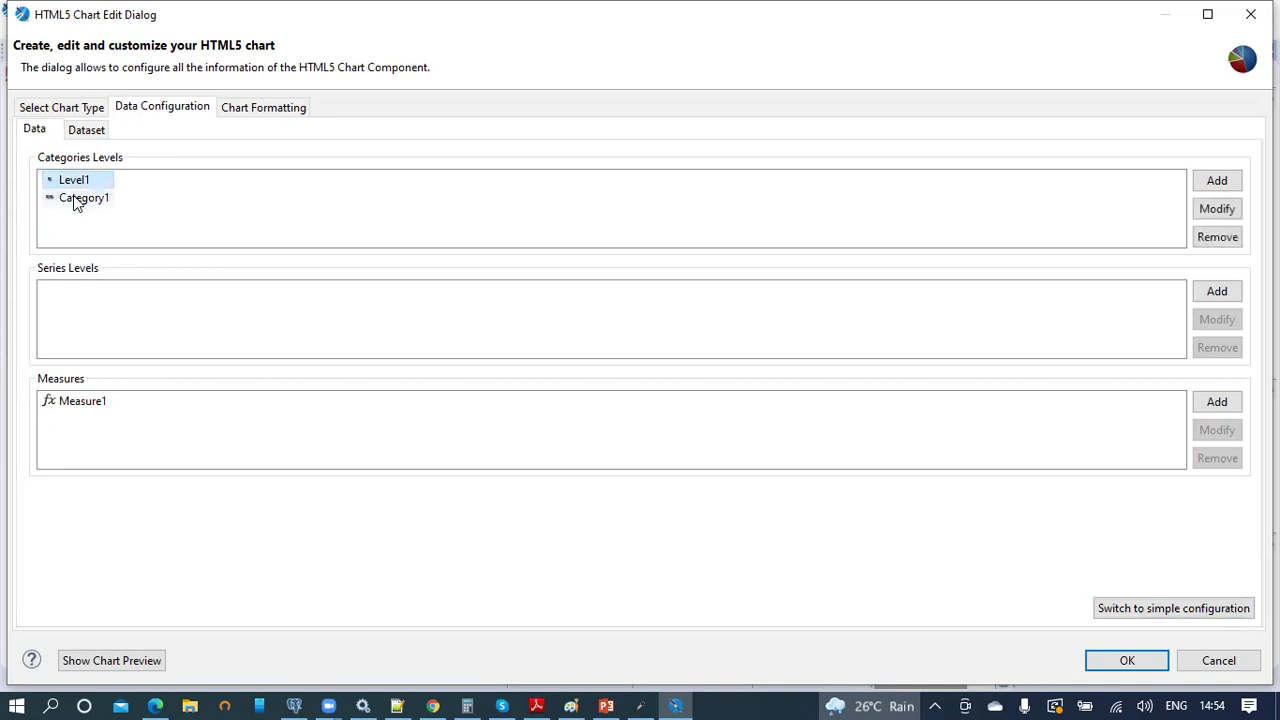
left_click(75, 198)
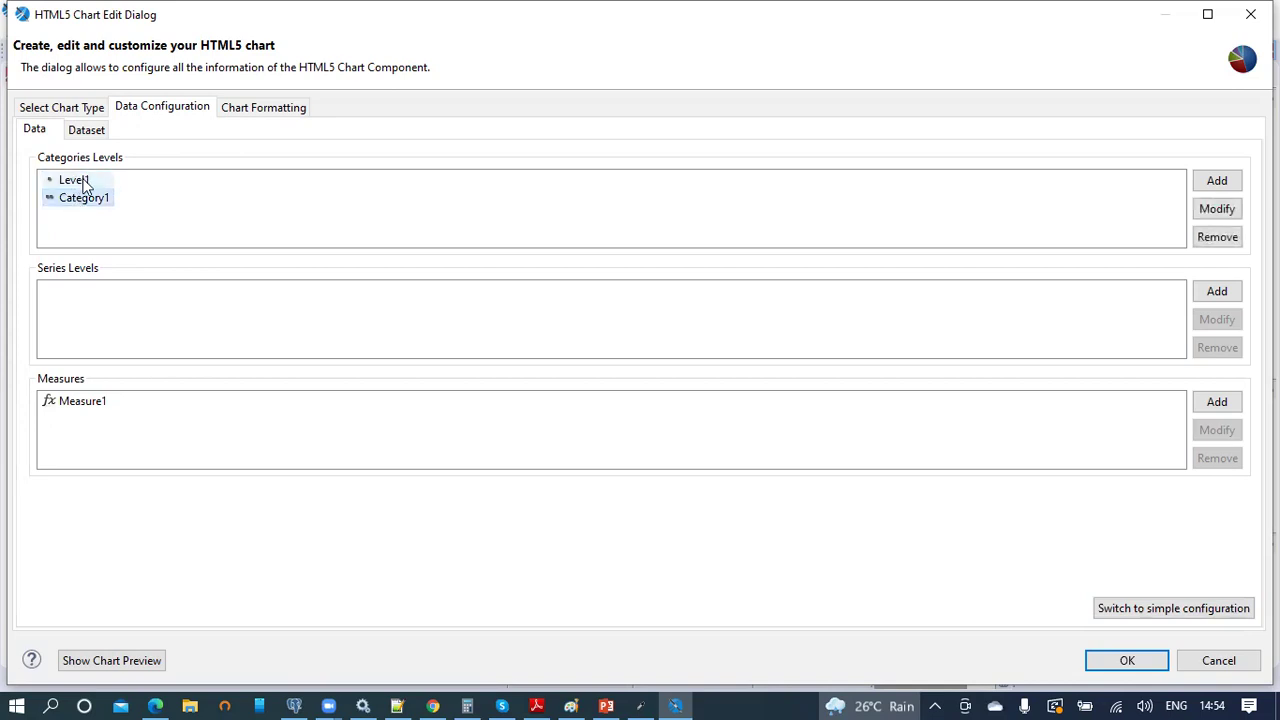
left_click(91, 402)
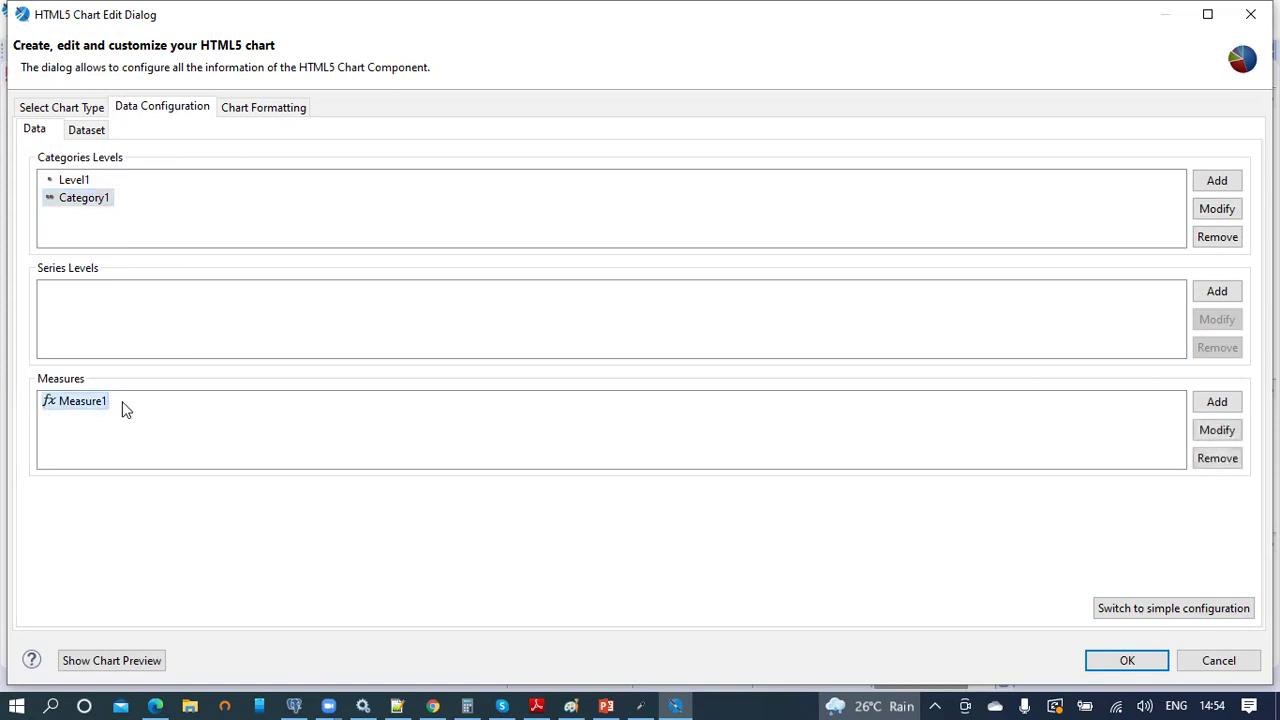
left_click(72, 181)
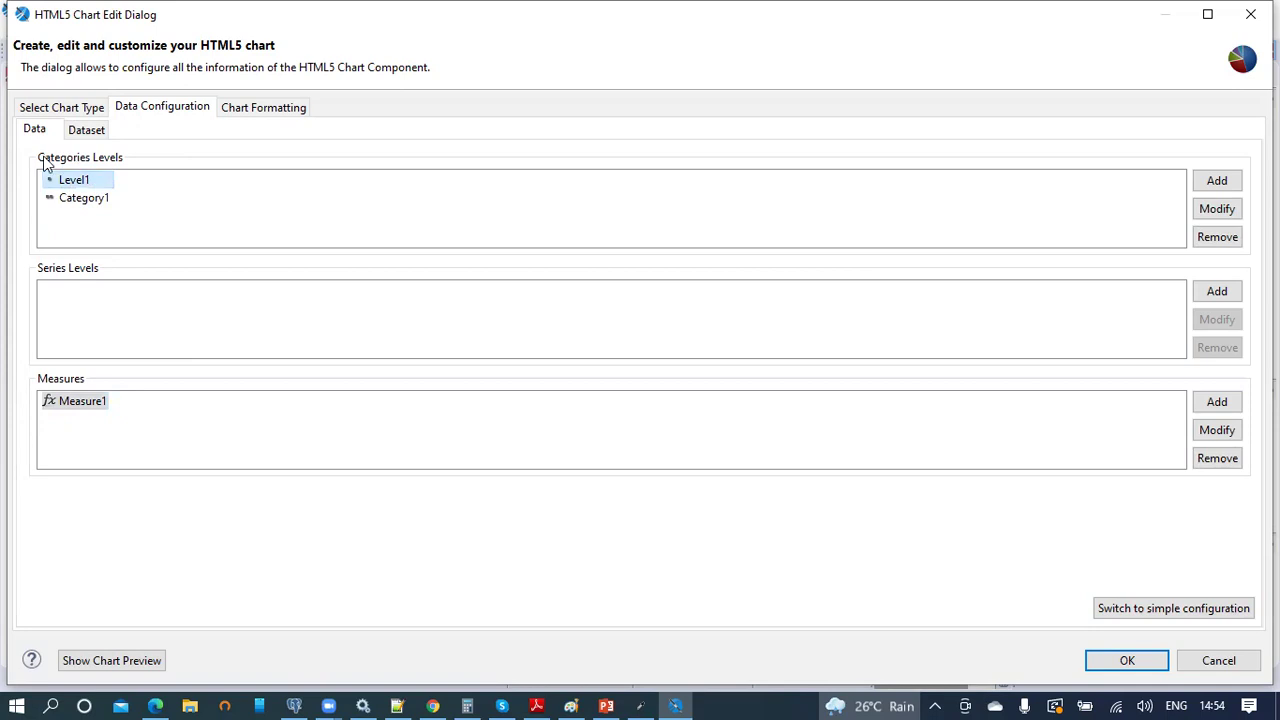
left_click(1218, 209)
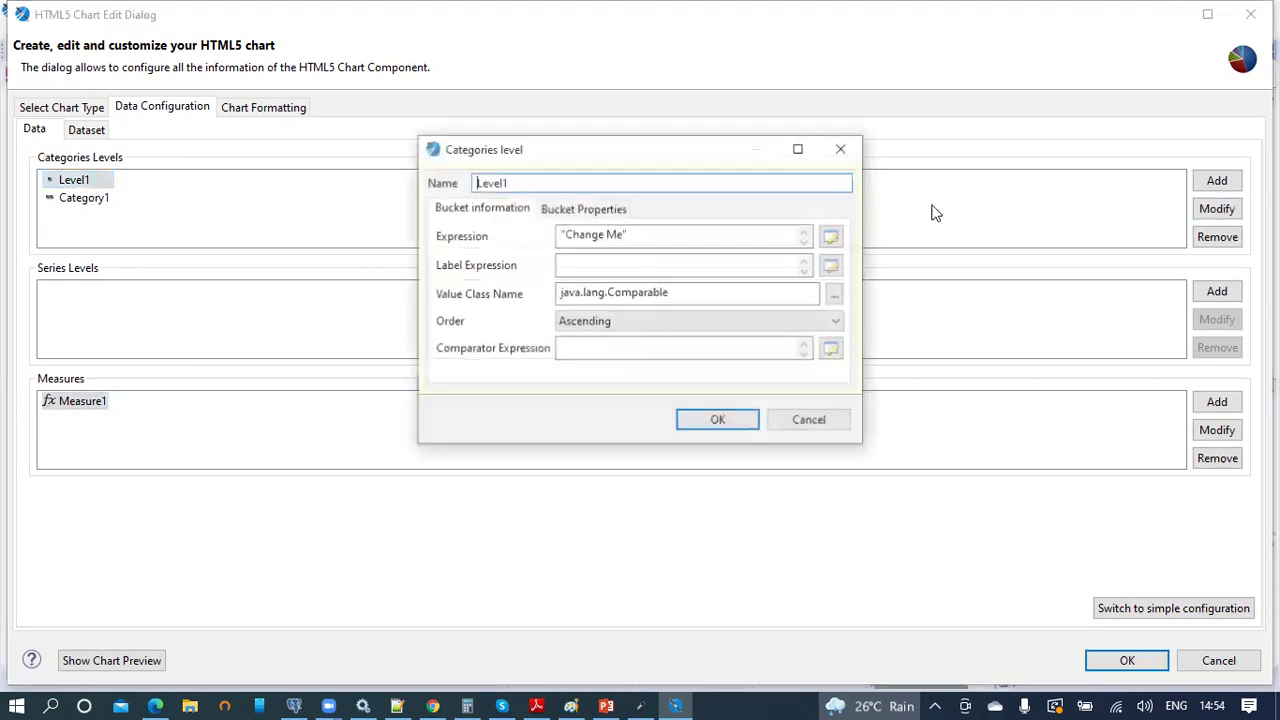
left_click(838, 240)
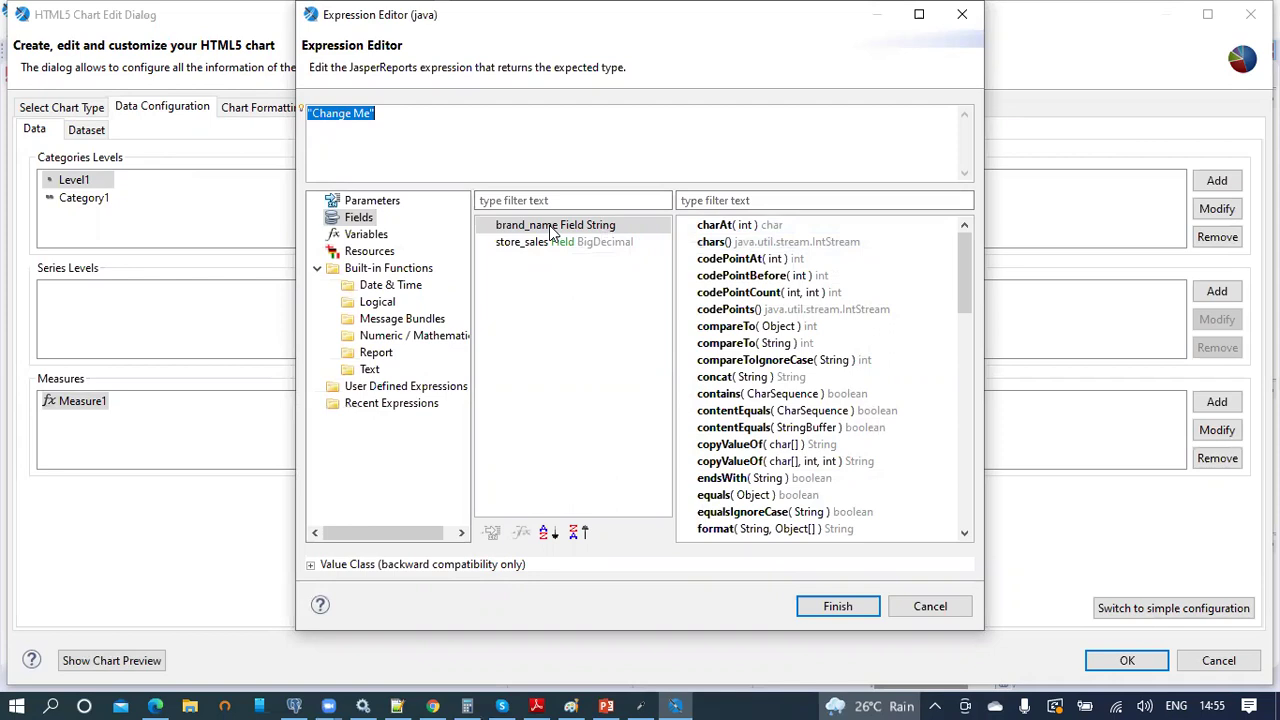
key("Escape")
key("Escape")
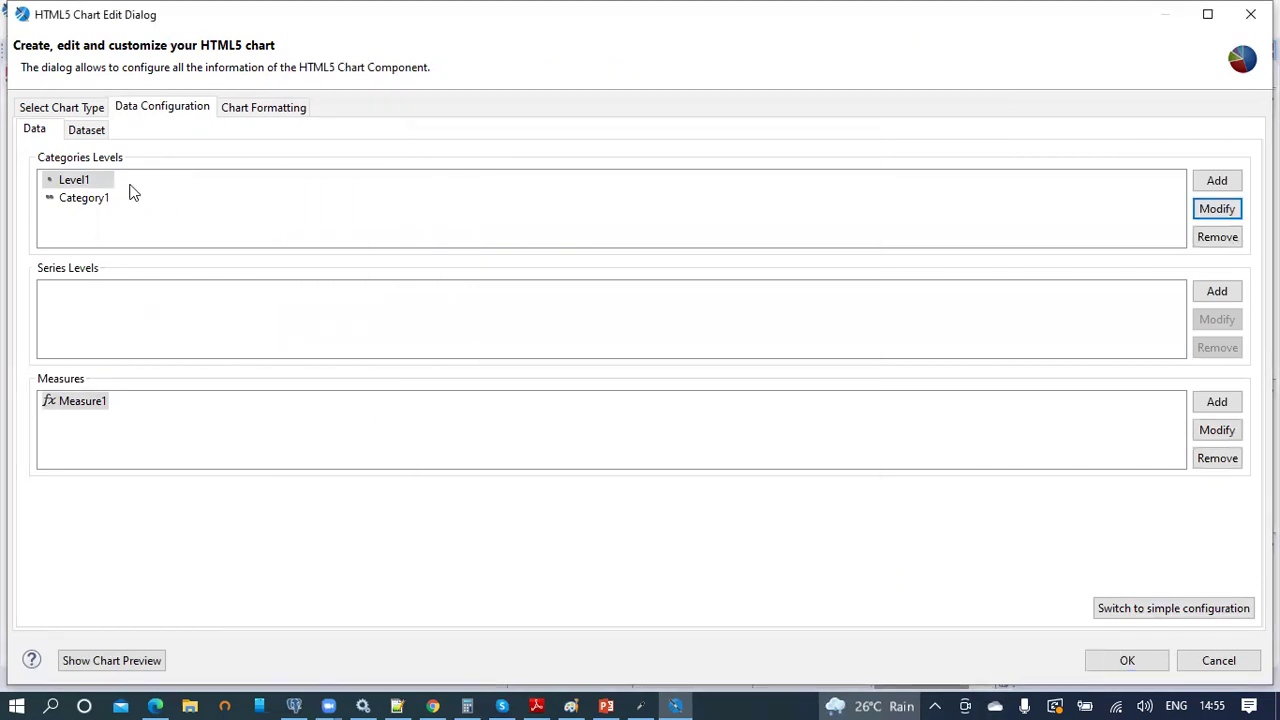
- Set the dual level pie chart's sub dataset to Dataset1 and display the dataset run's parameters
left_click(90, 133)
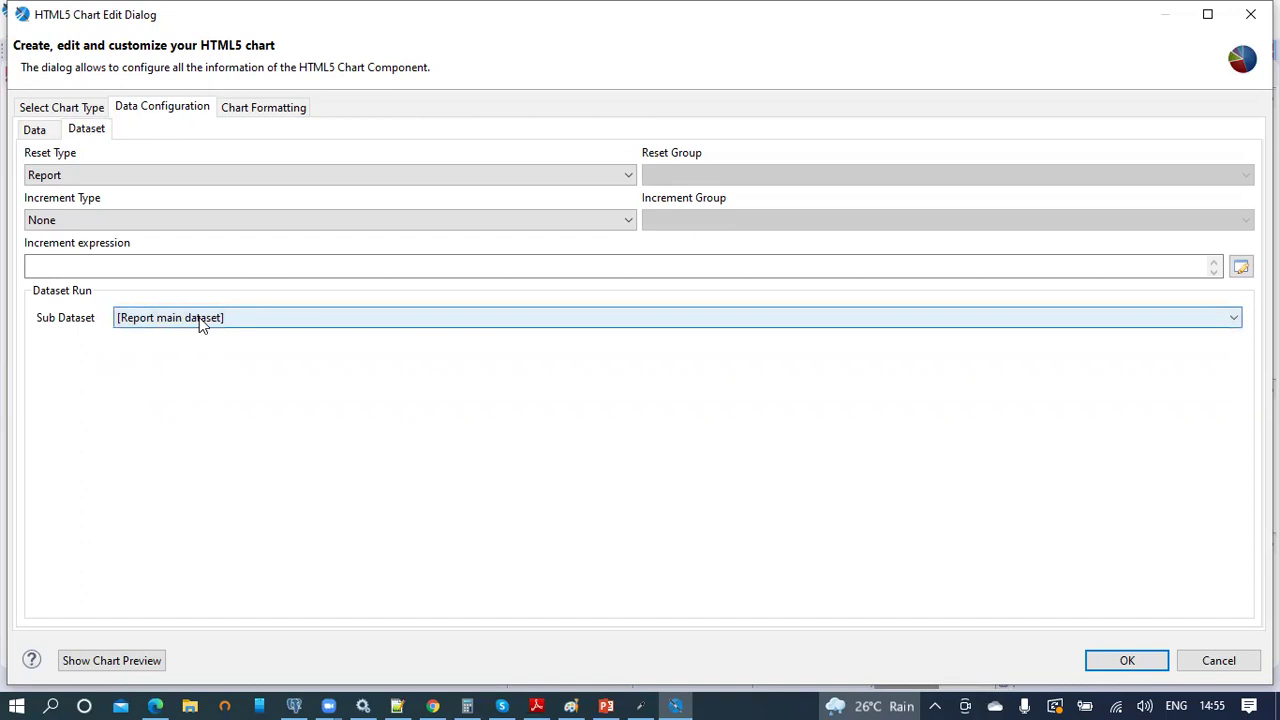
left_click(272, 320)
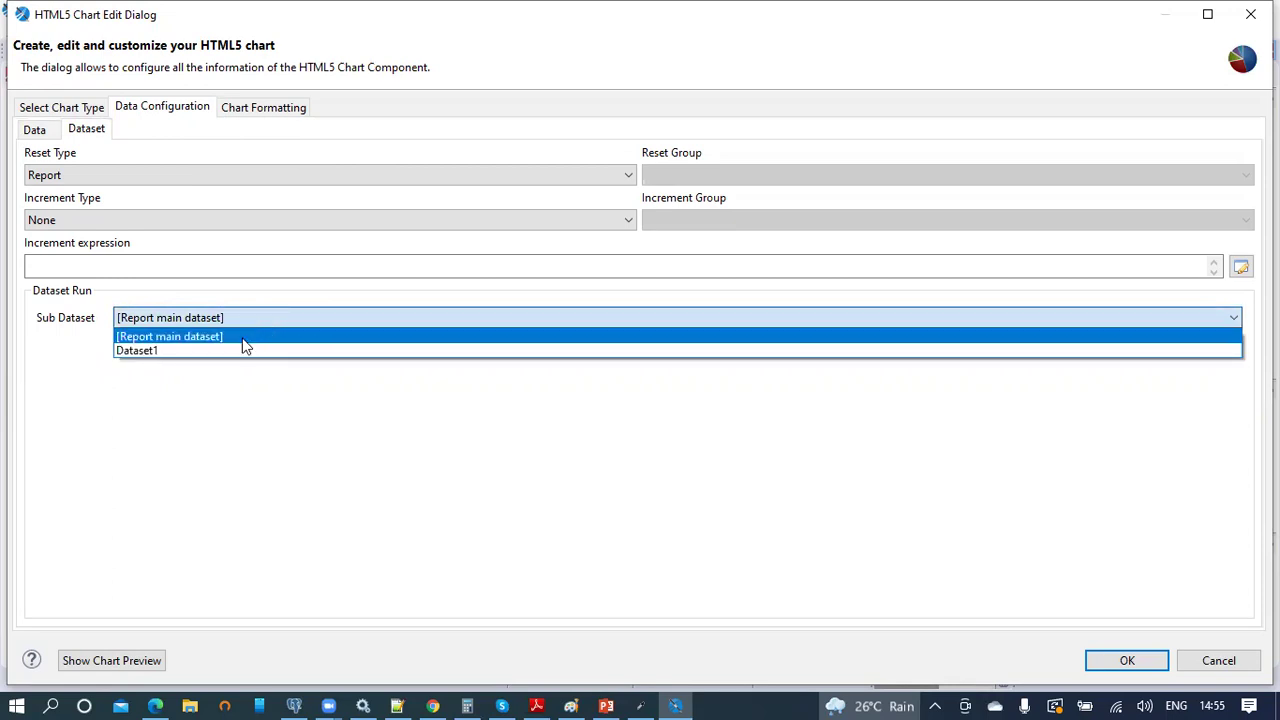
left_click(157, 354)
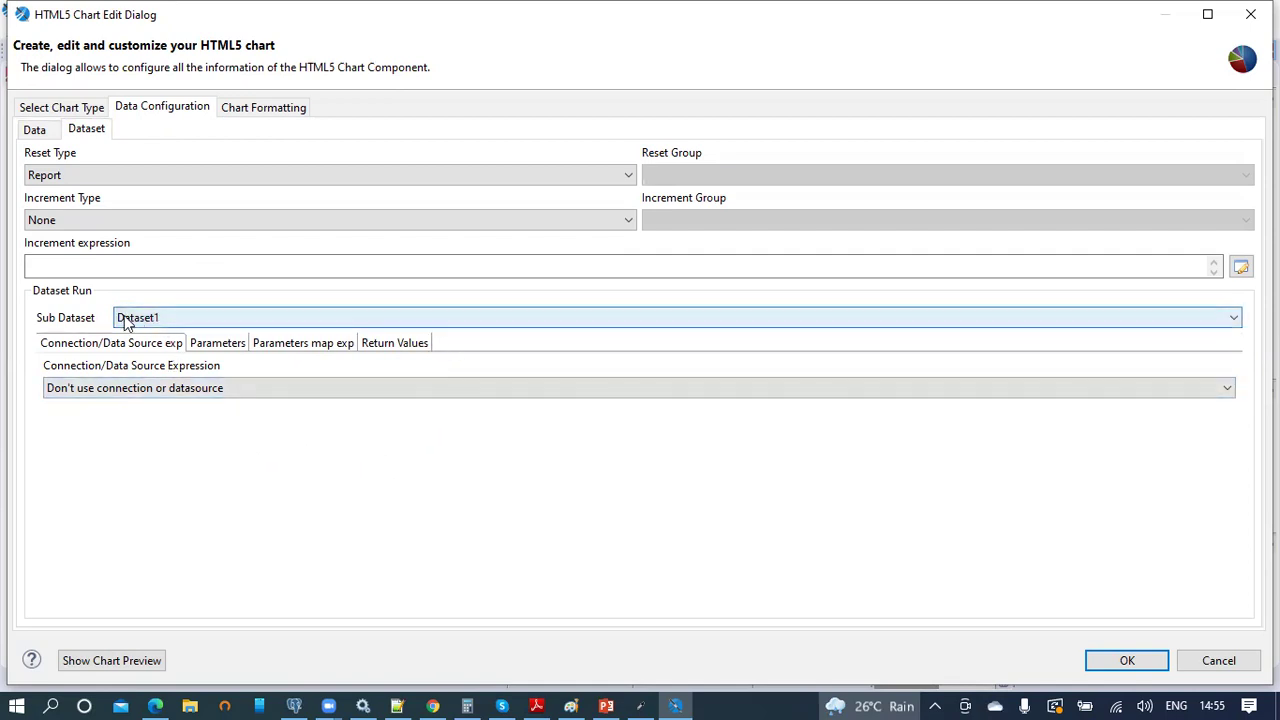
left_click(221, 348)
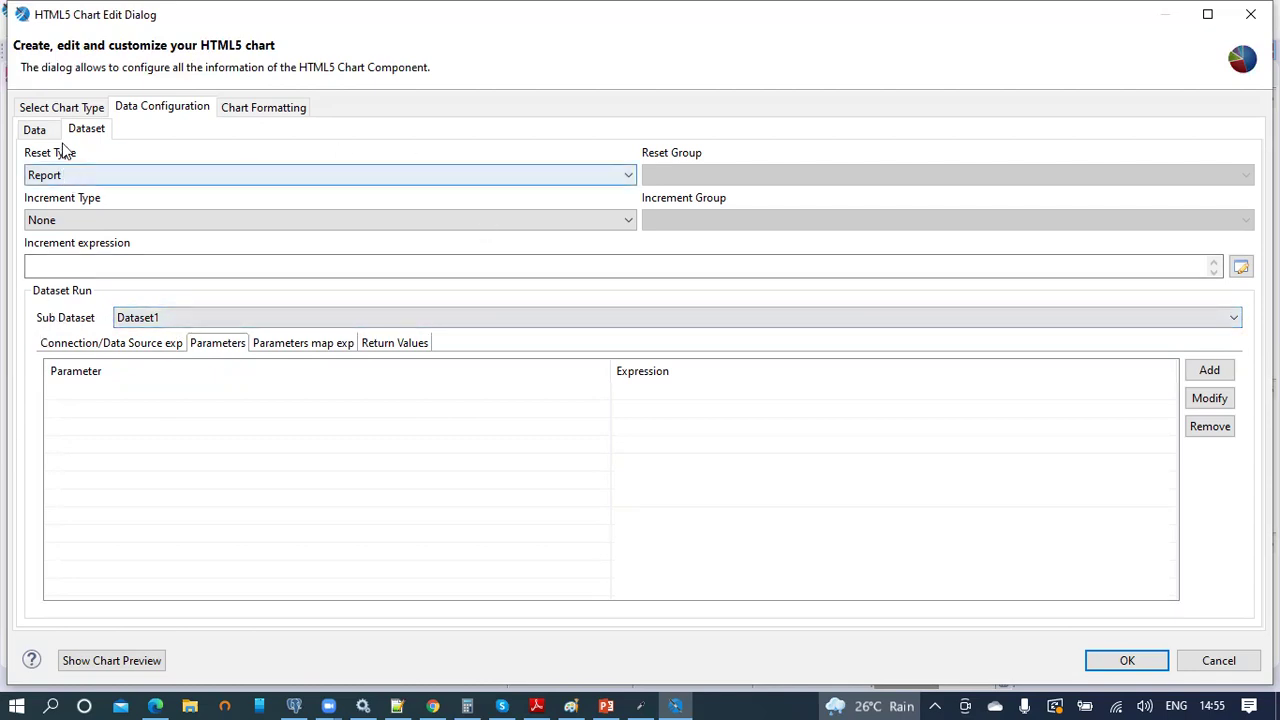
- Set the Level1 category level's expression to $F{level1} and its order to None
left_click(34, 130)
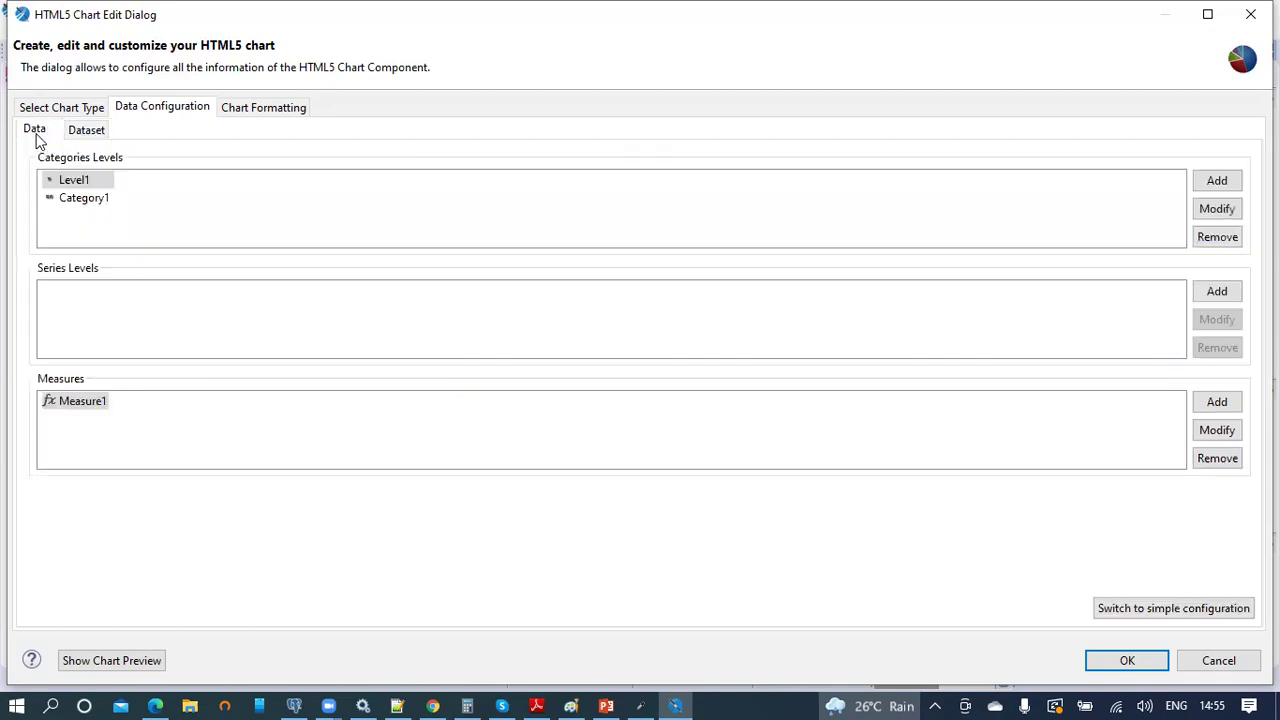
double_click(75, 181)
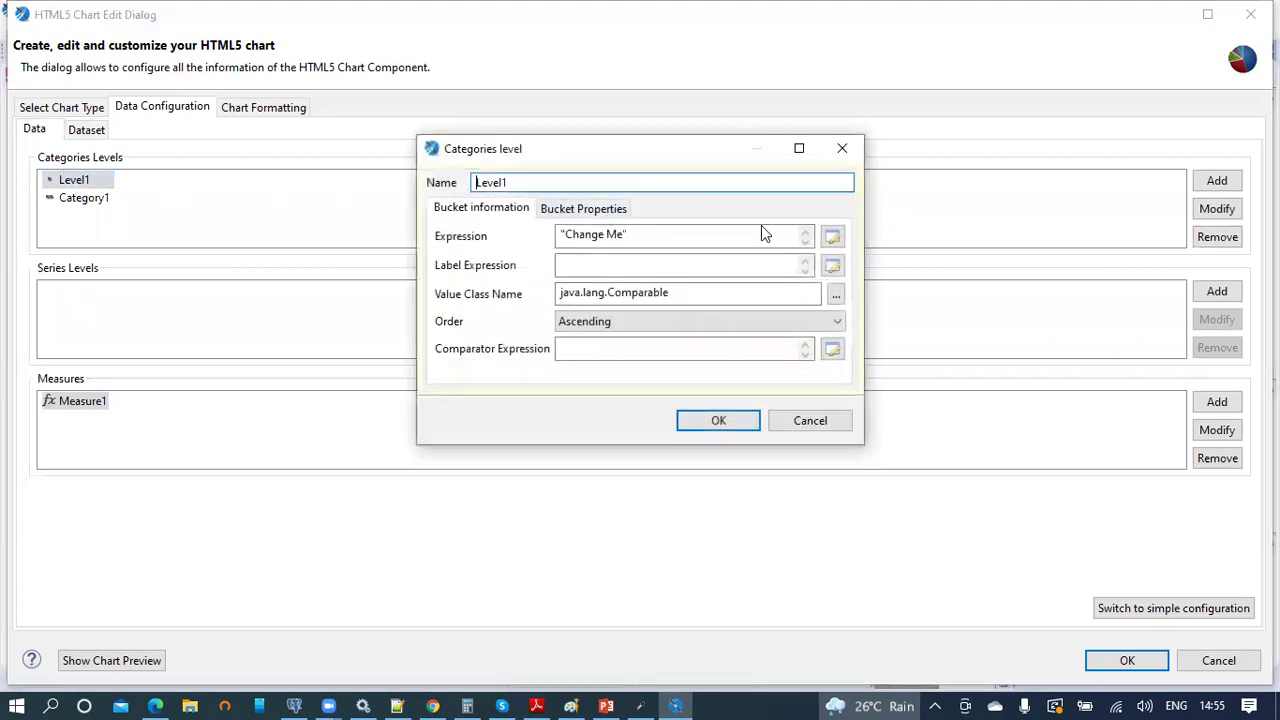
left_click(836, 242)
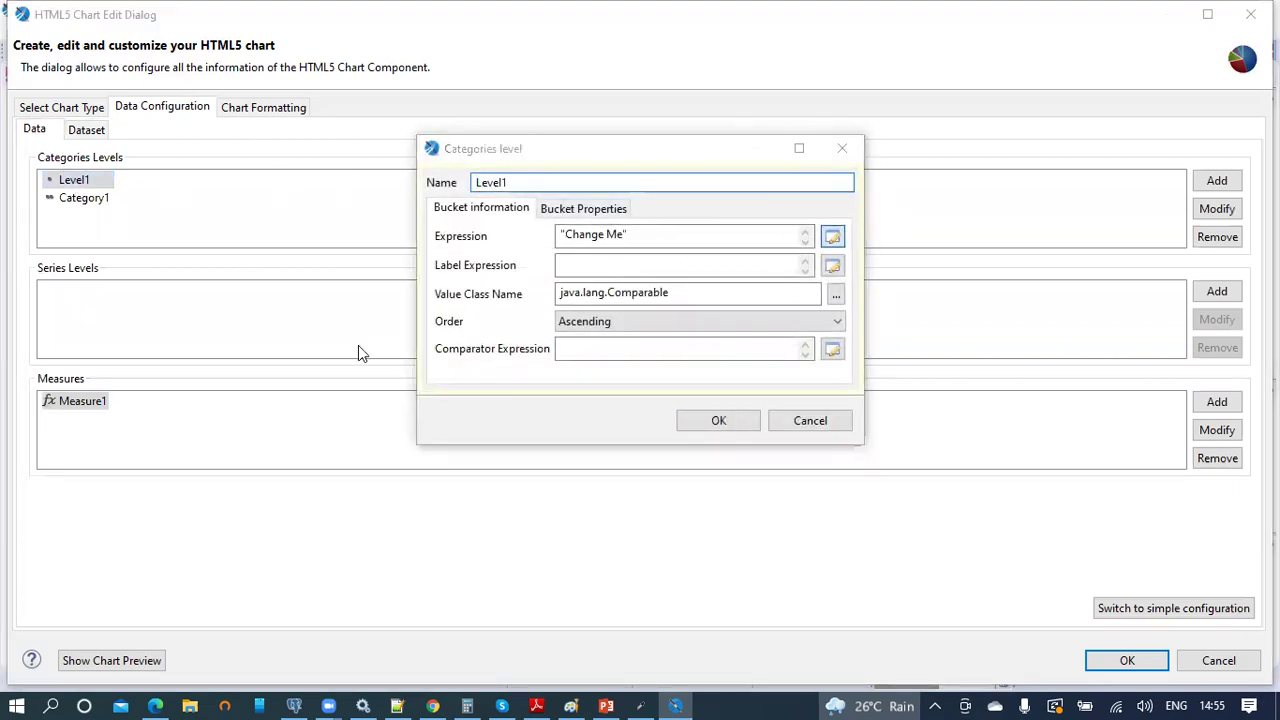
double_click(549, 224)
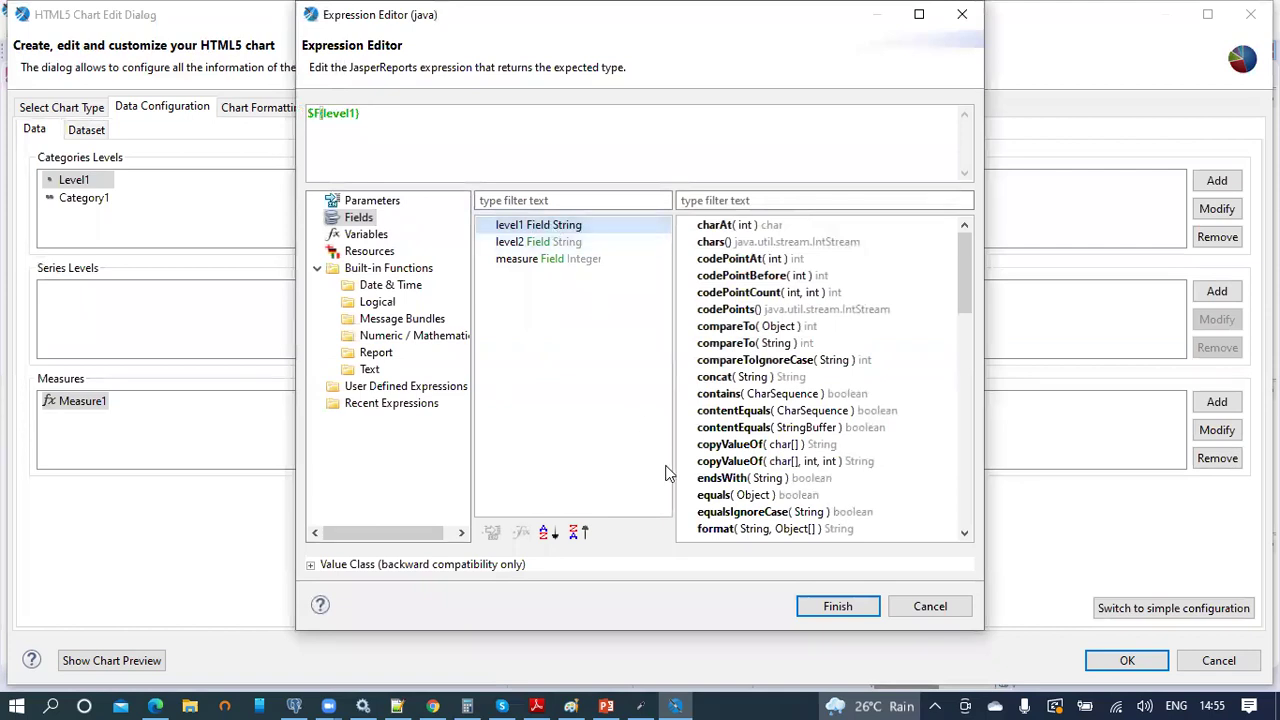
left_click(856, 608)
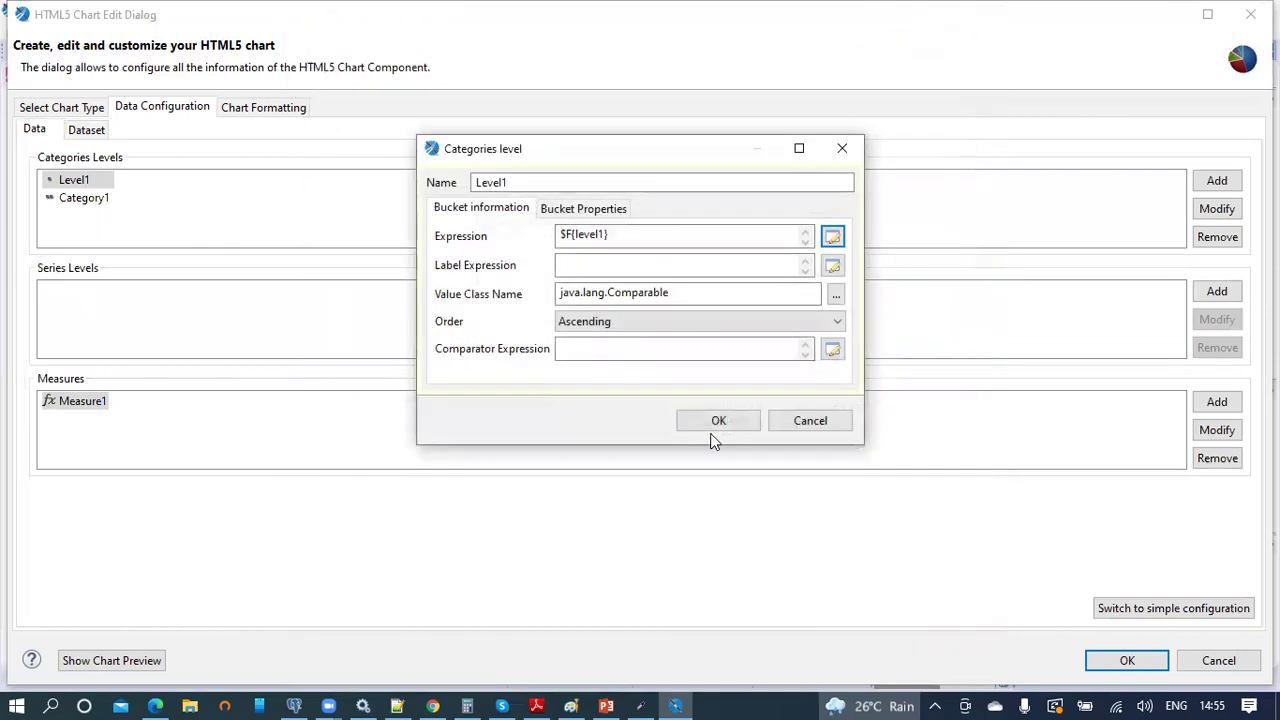
left_click(662, 321)
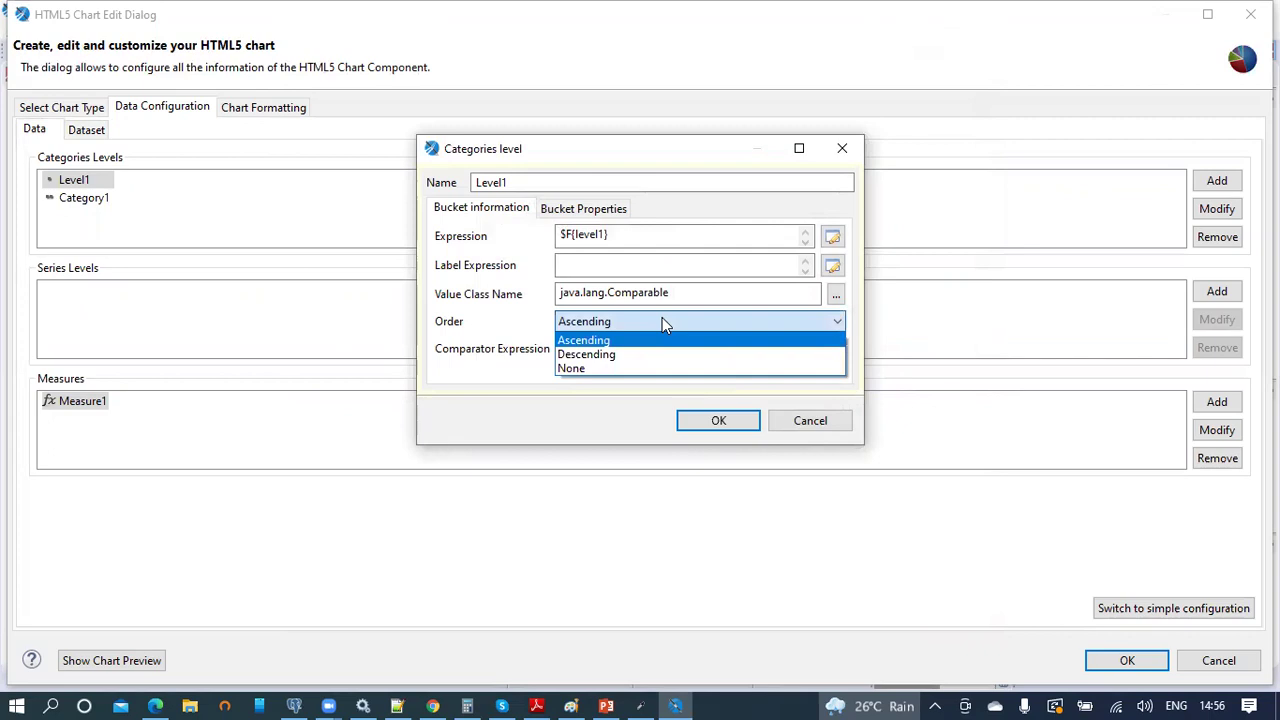
left_click(630, 366)
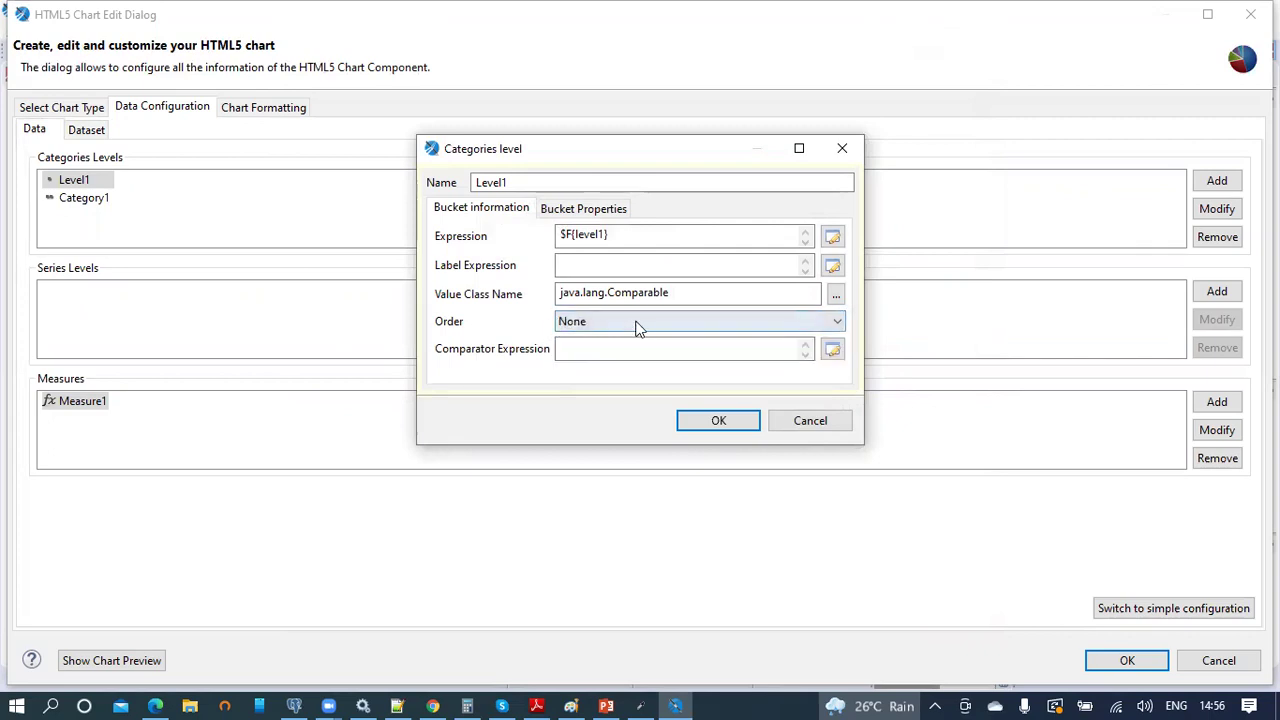
left_click(703, 422)
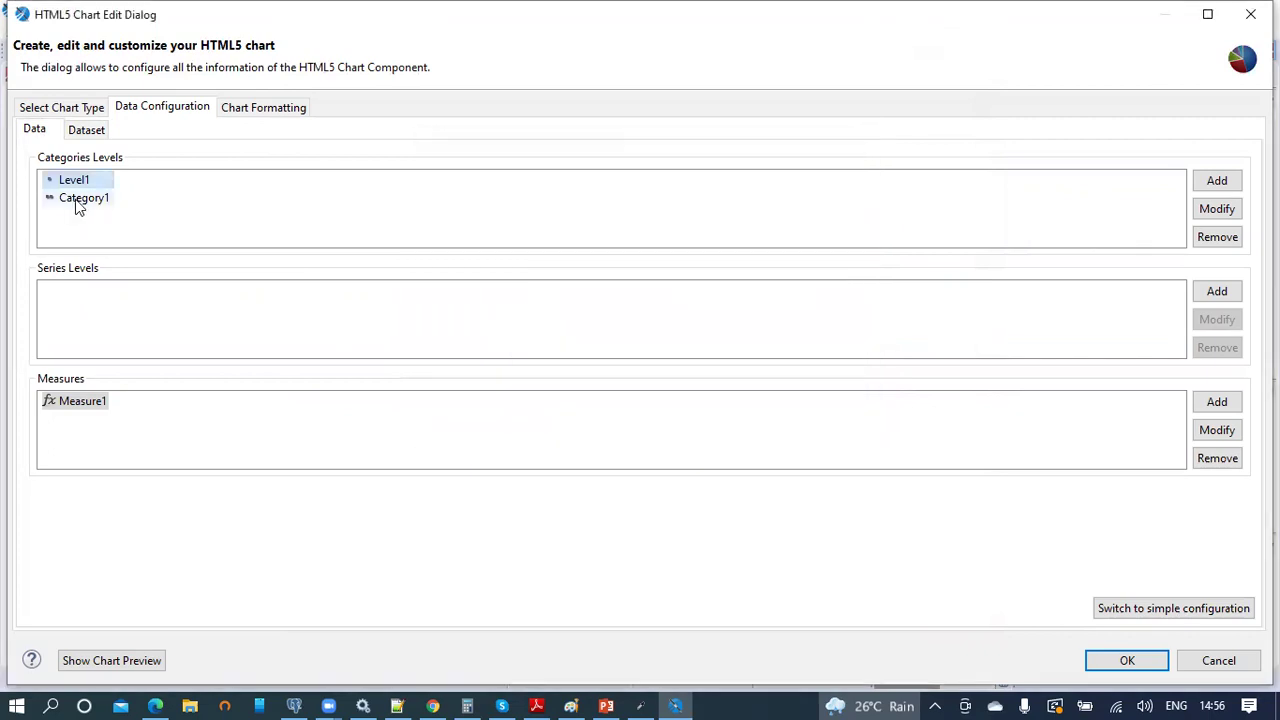
- Set the Category1 category level's expression to $F{level2} and its order to None
double_click(78, 201)
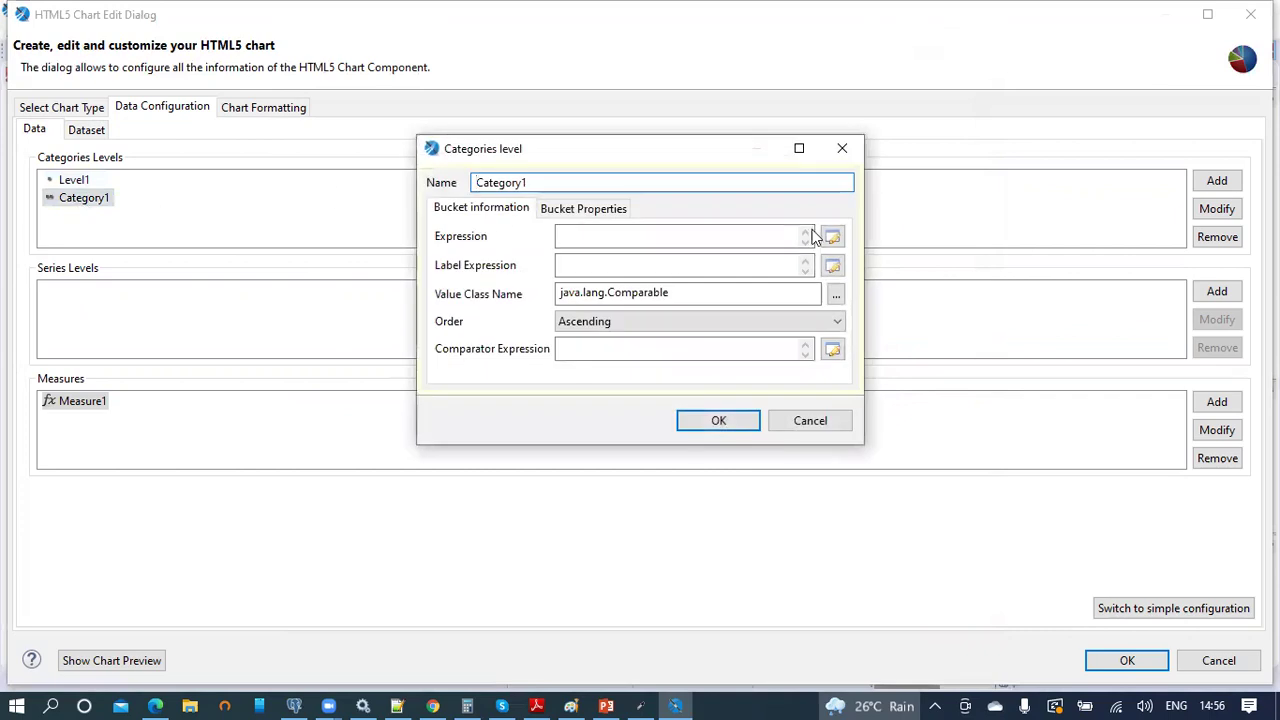
left_click(833, 238)
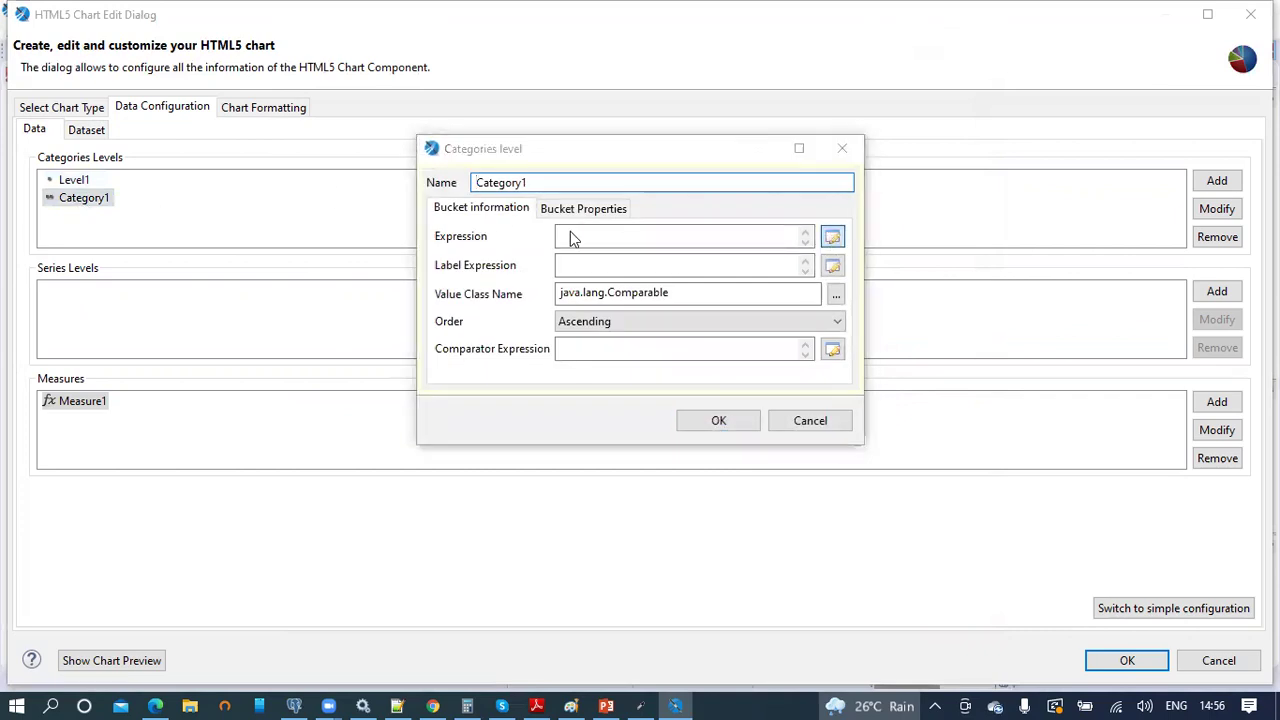
double_click(530, 243)
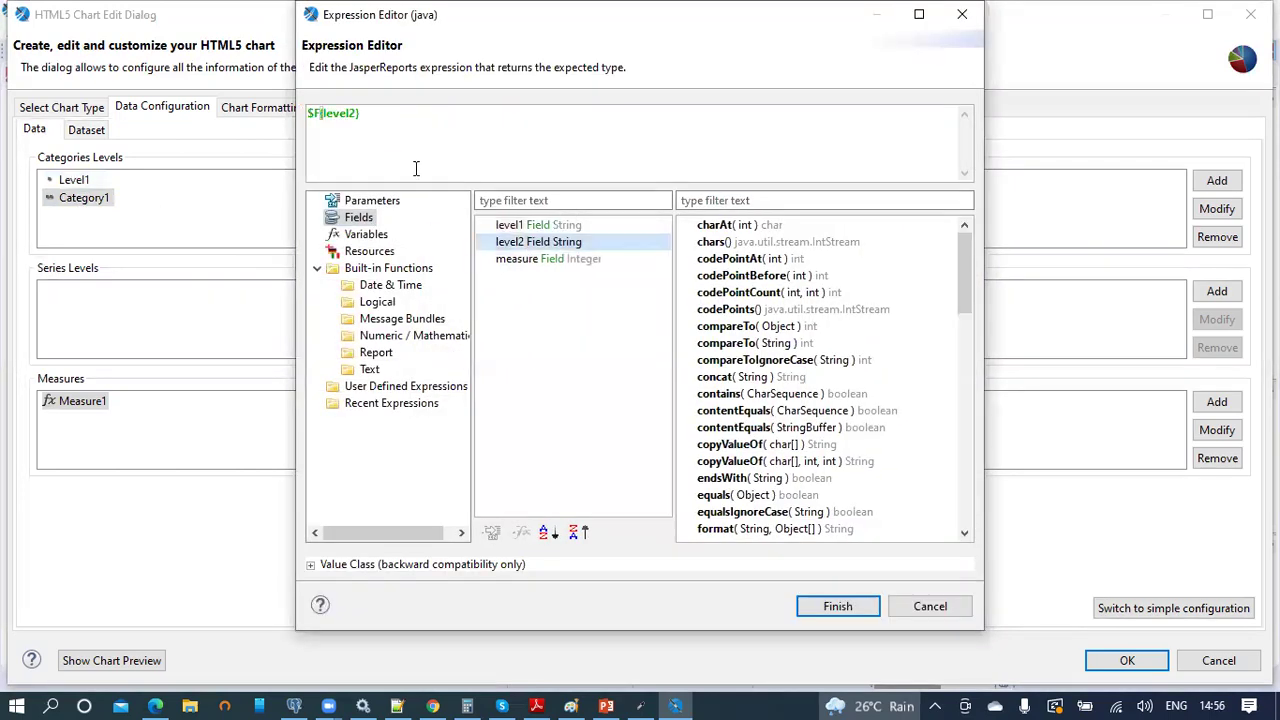
left_click(834, 608)
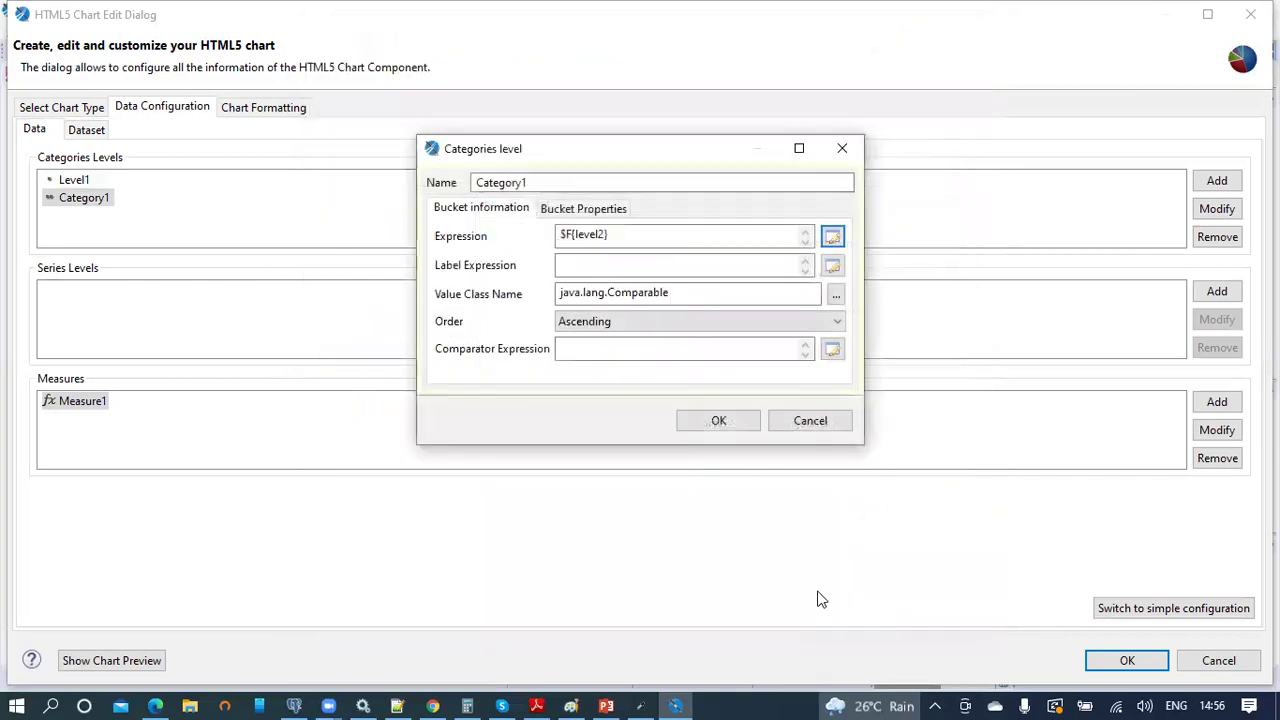
left_click(710, 324)
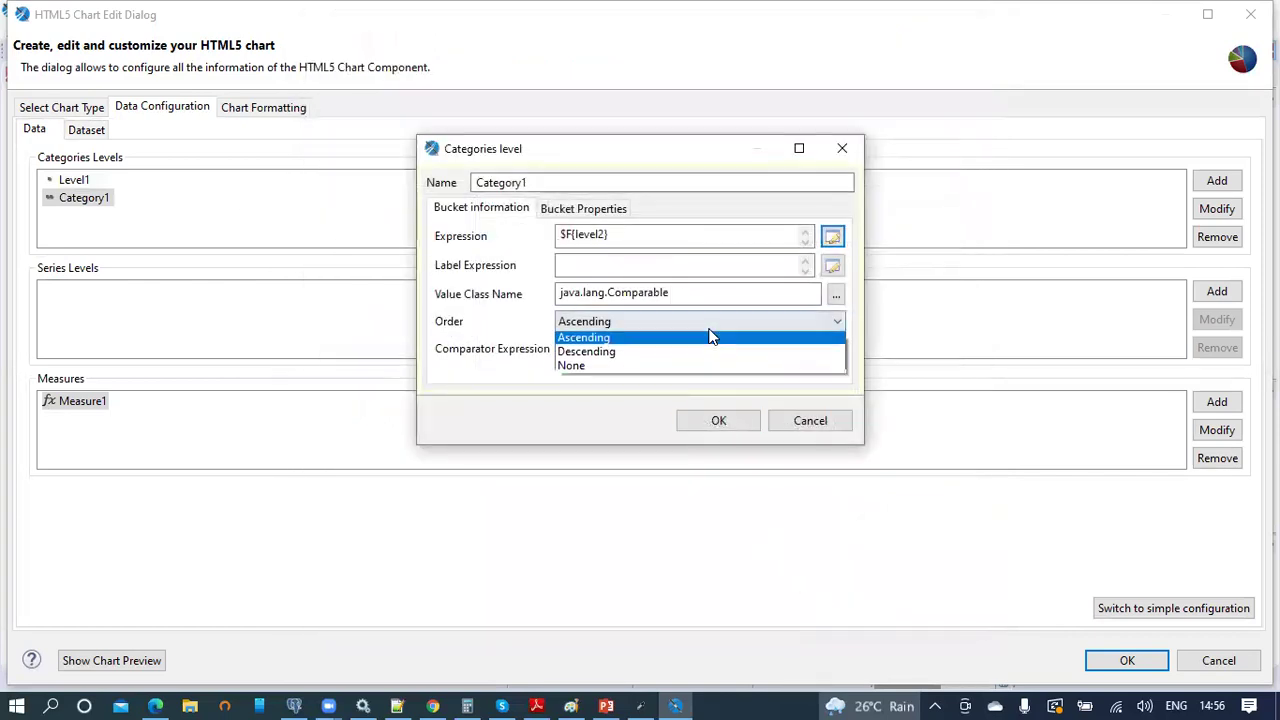
left_click(676, 368)
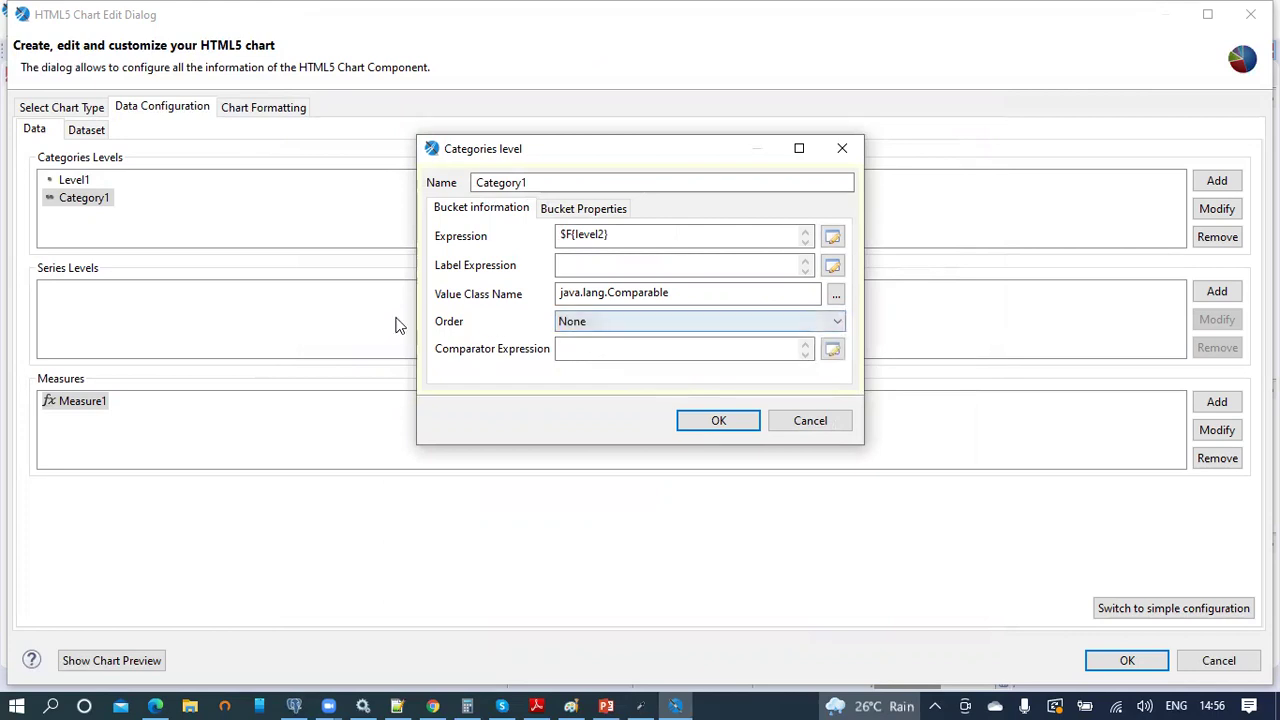
left_click(719, 420)
- Give Measure1 the label expression "Sales", the Sum calculation and the value expression $F{measure}
double_click(86, 410)
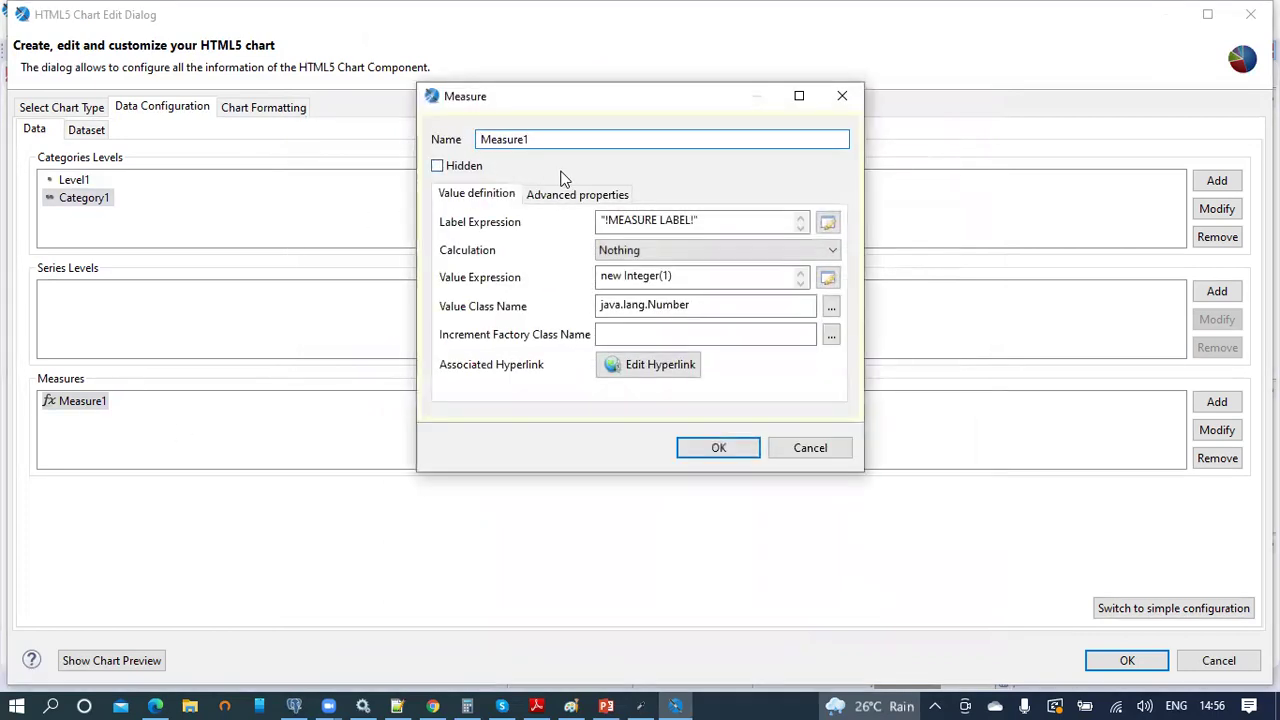
left_click_drag(762, 222, 466, 225)
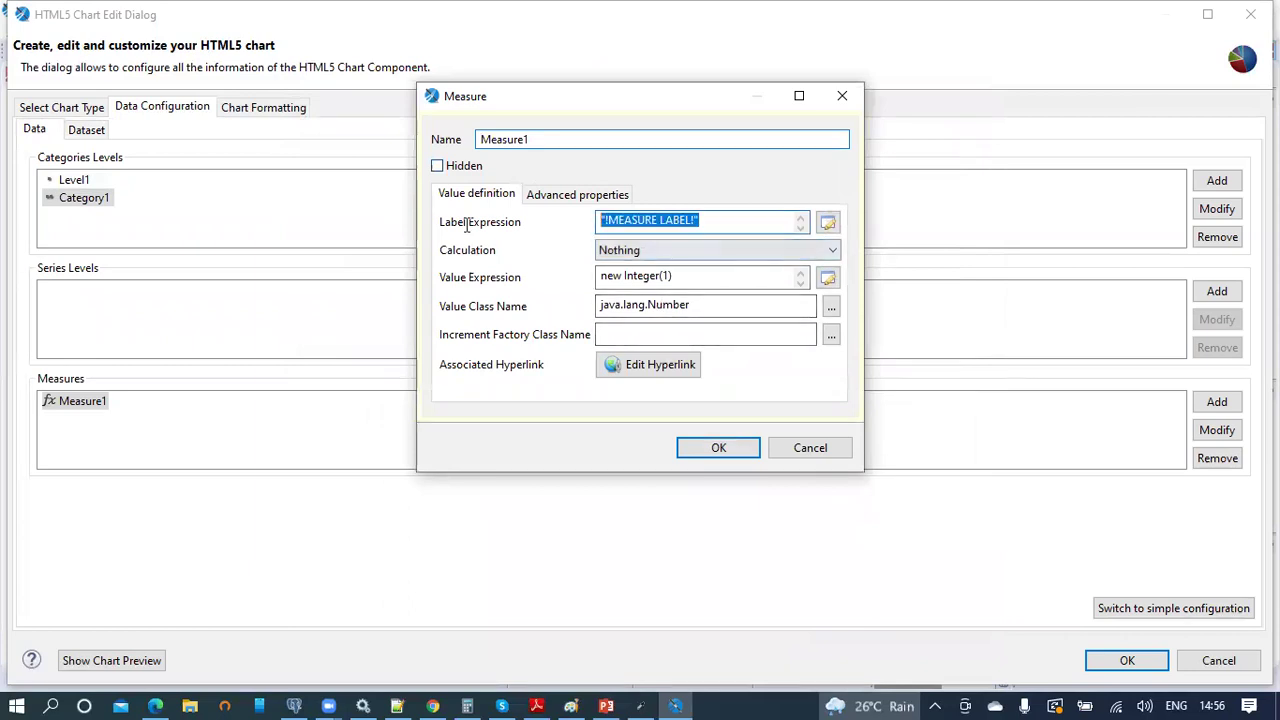
type("\"Sales")
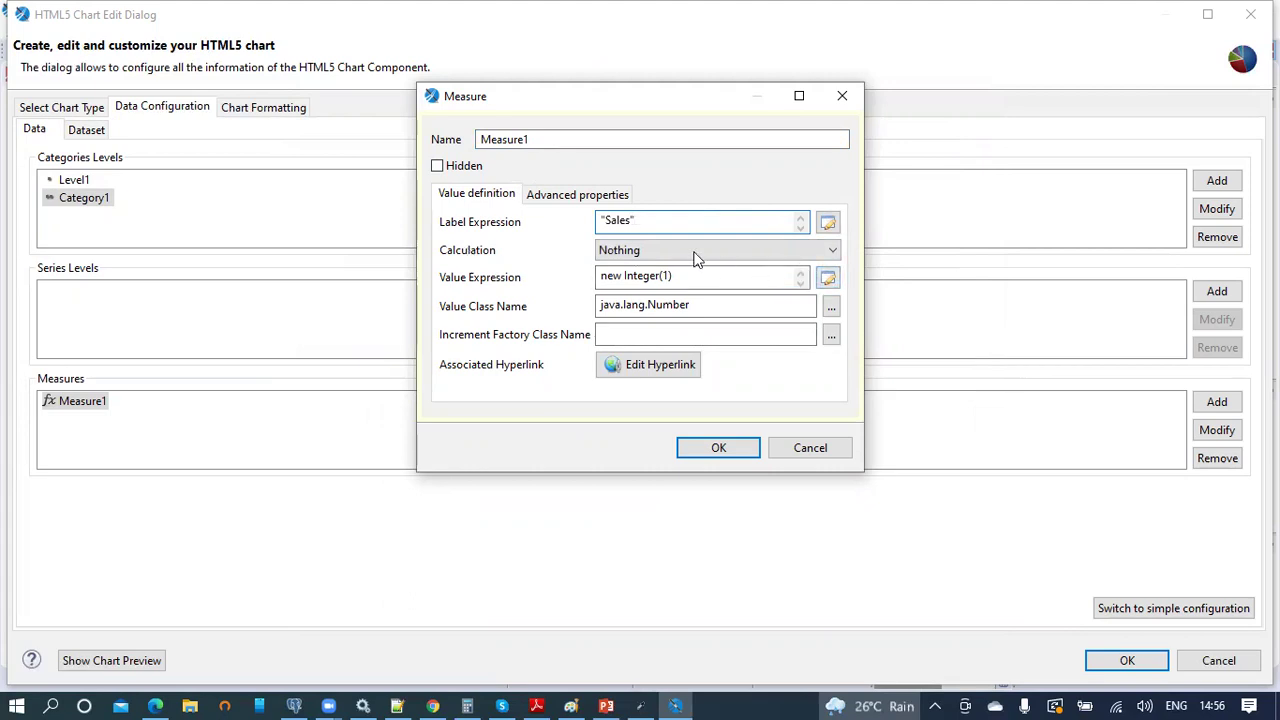
left_click(830, 255)
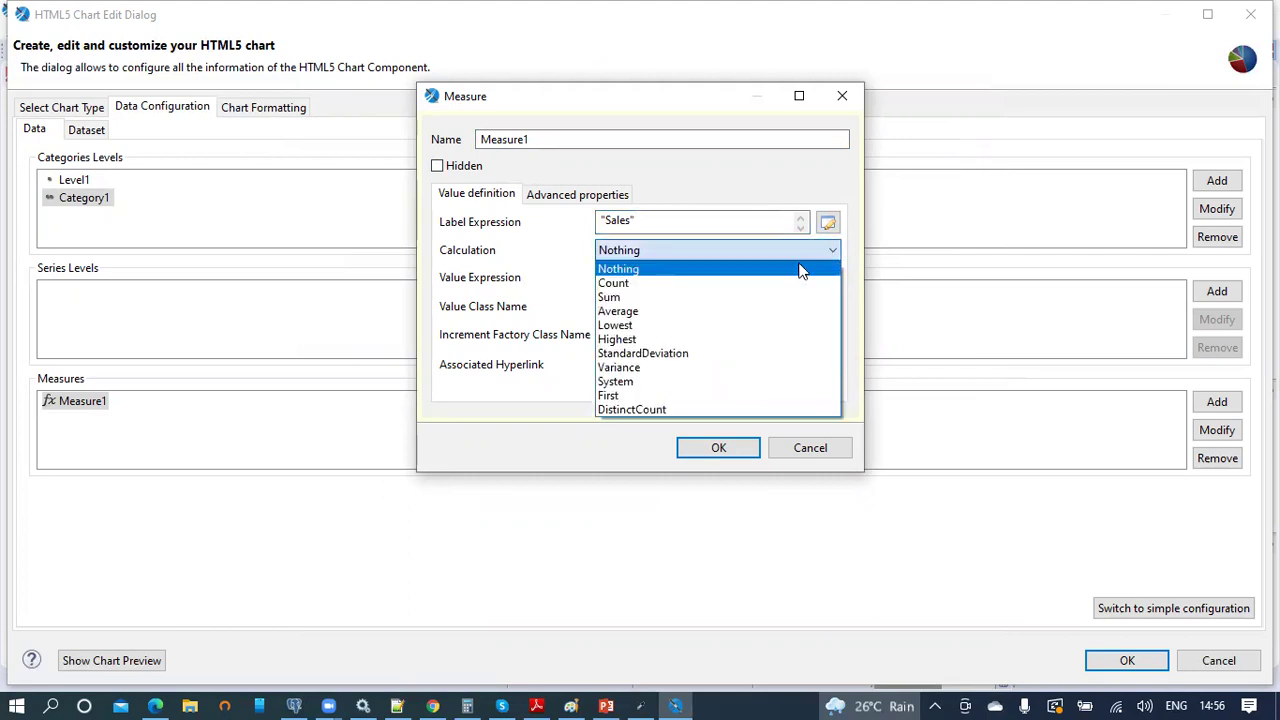
left_click(750, 298)
left_click(828, 279)
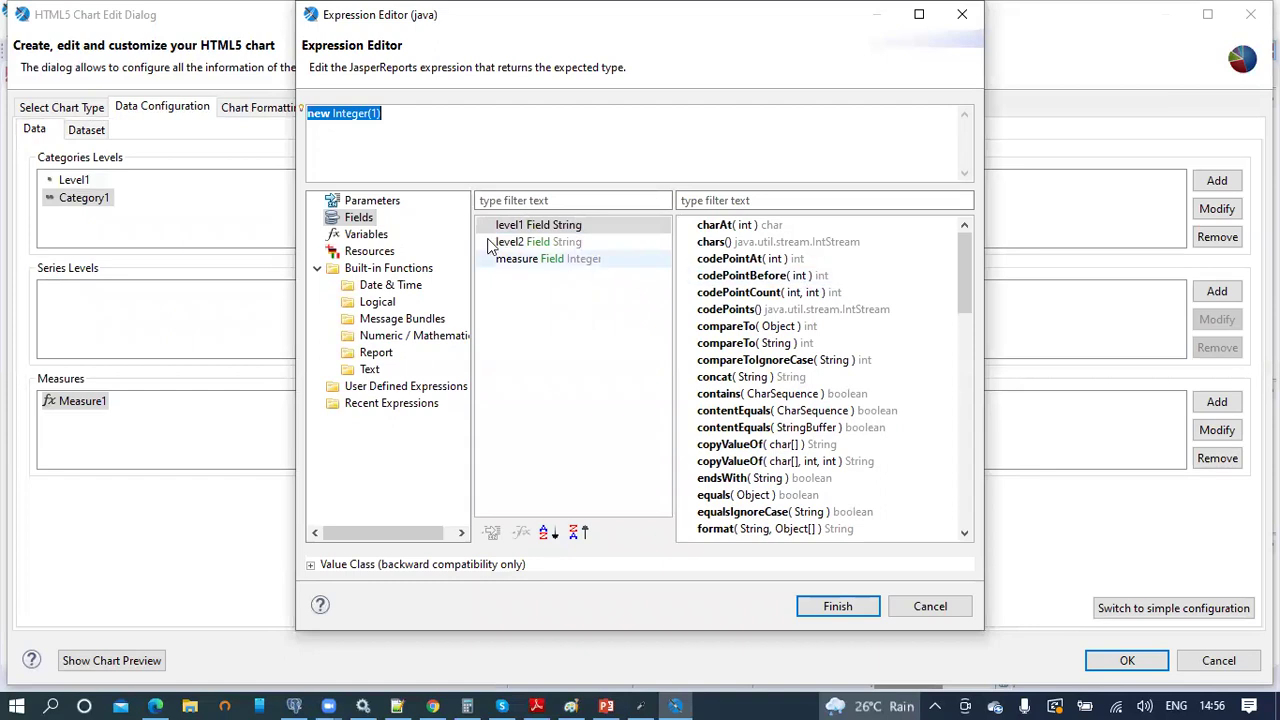
double_click(542, 259)
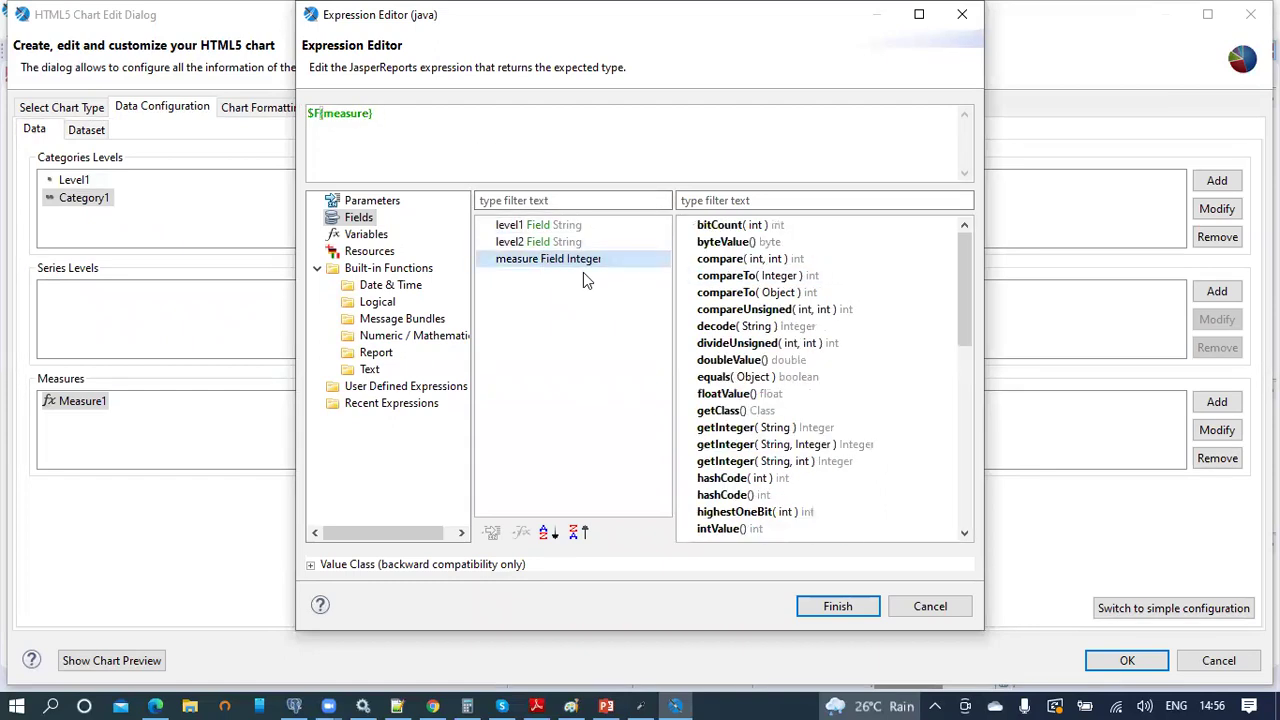
left_click(840, 607)
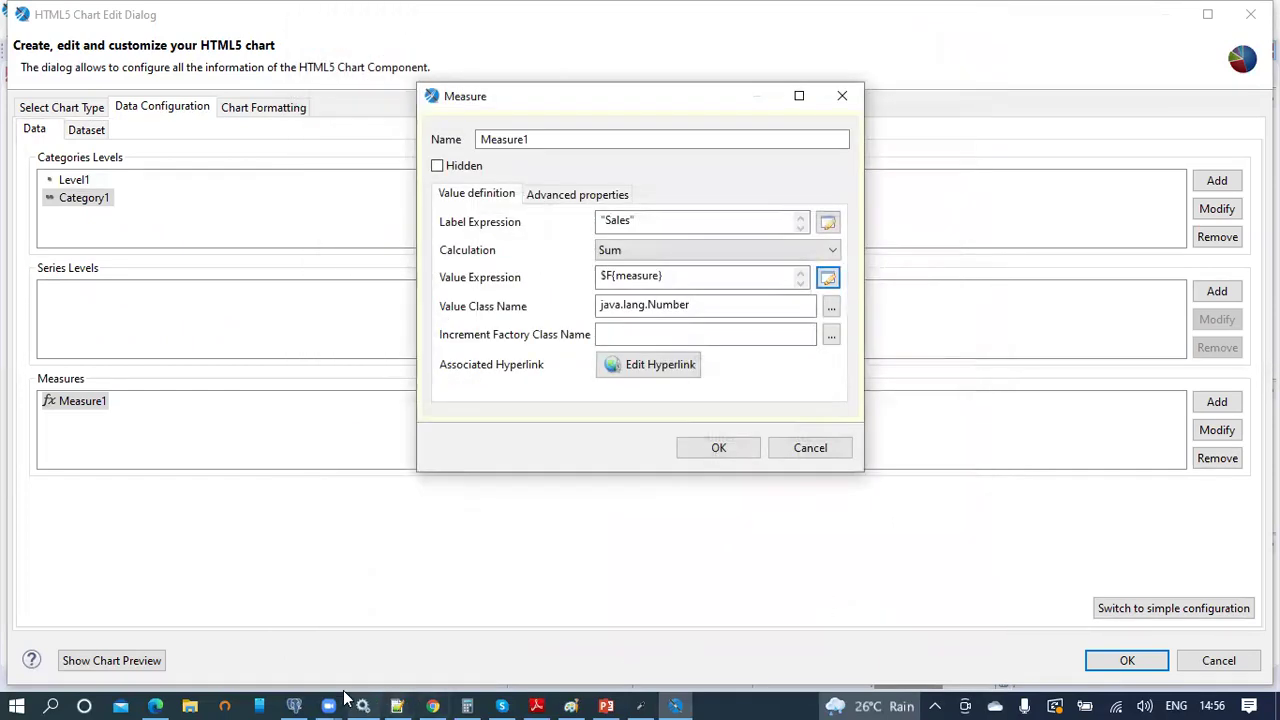
- Switch to pgAdmin and review the dual level pie chart query and its level1, level2 and measure output
left_click(298, 702)
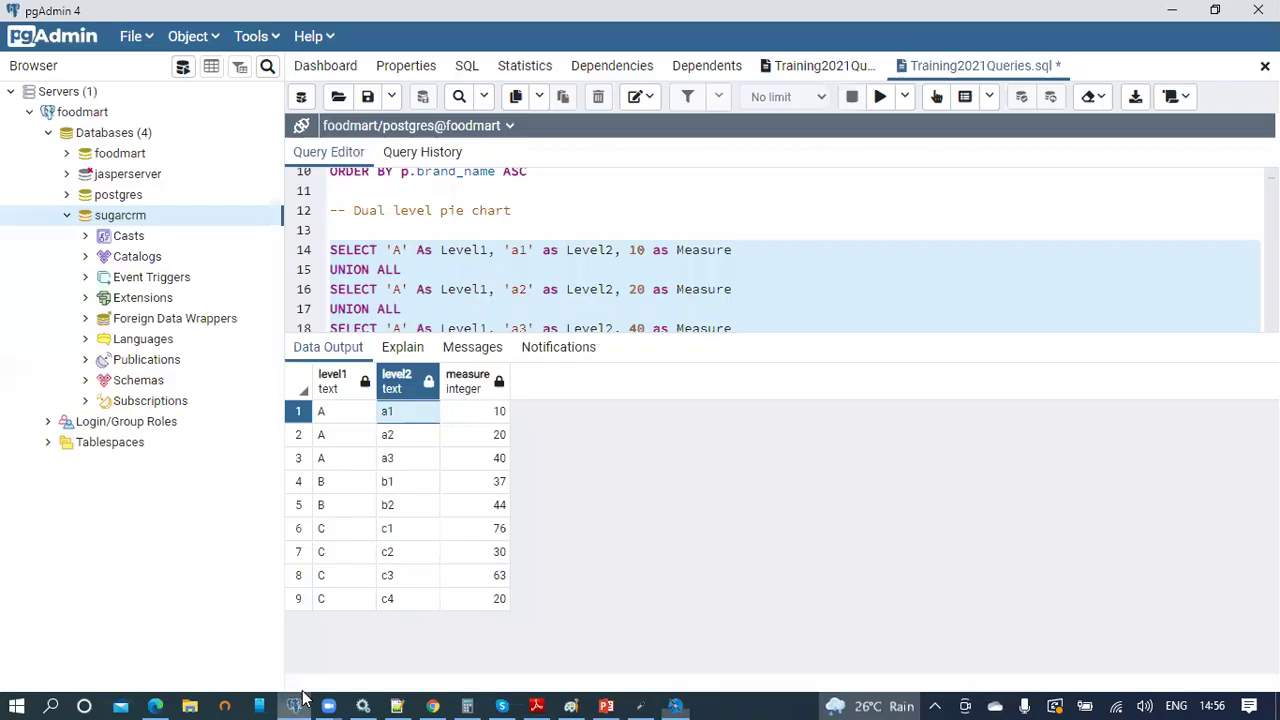
left_click(595, 227)
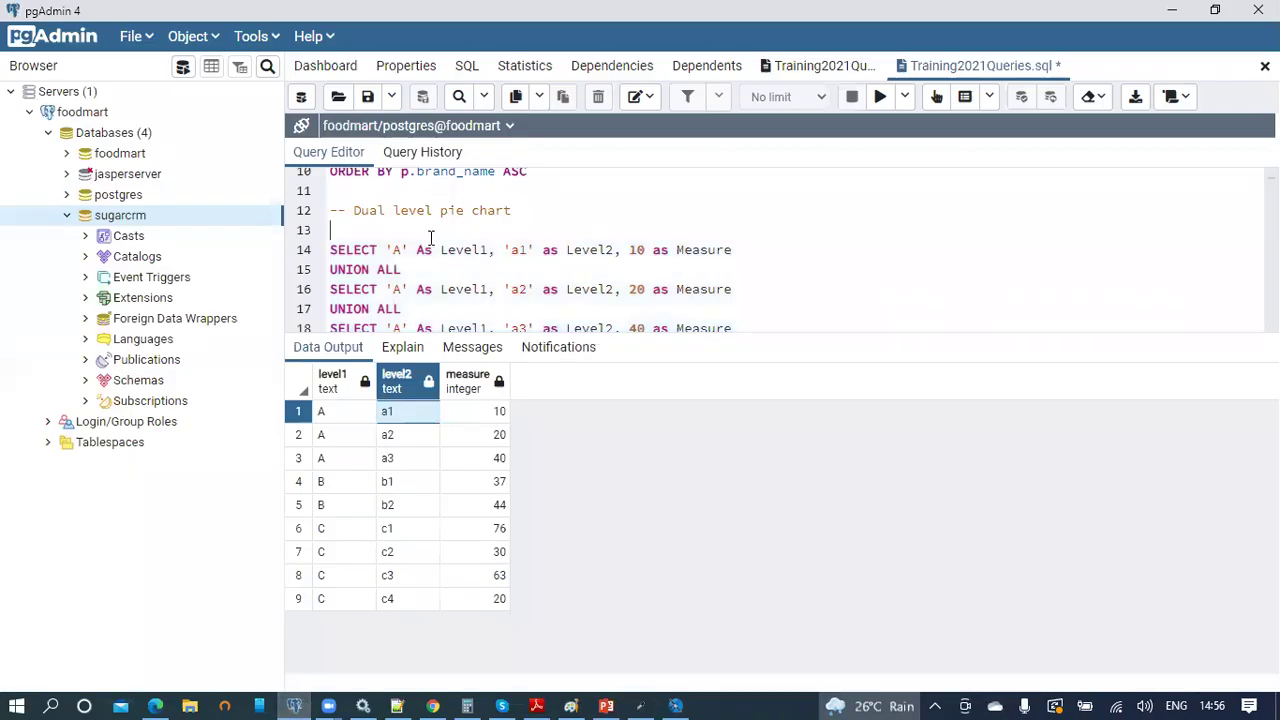
scroll(598, 250, "down", 3)
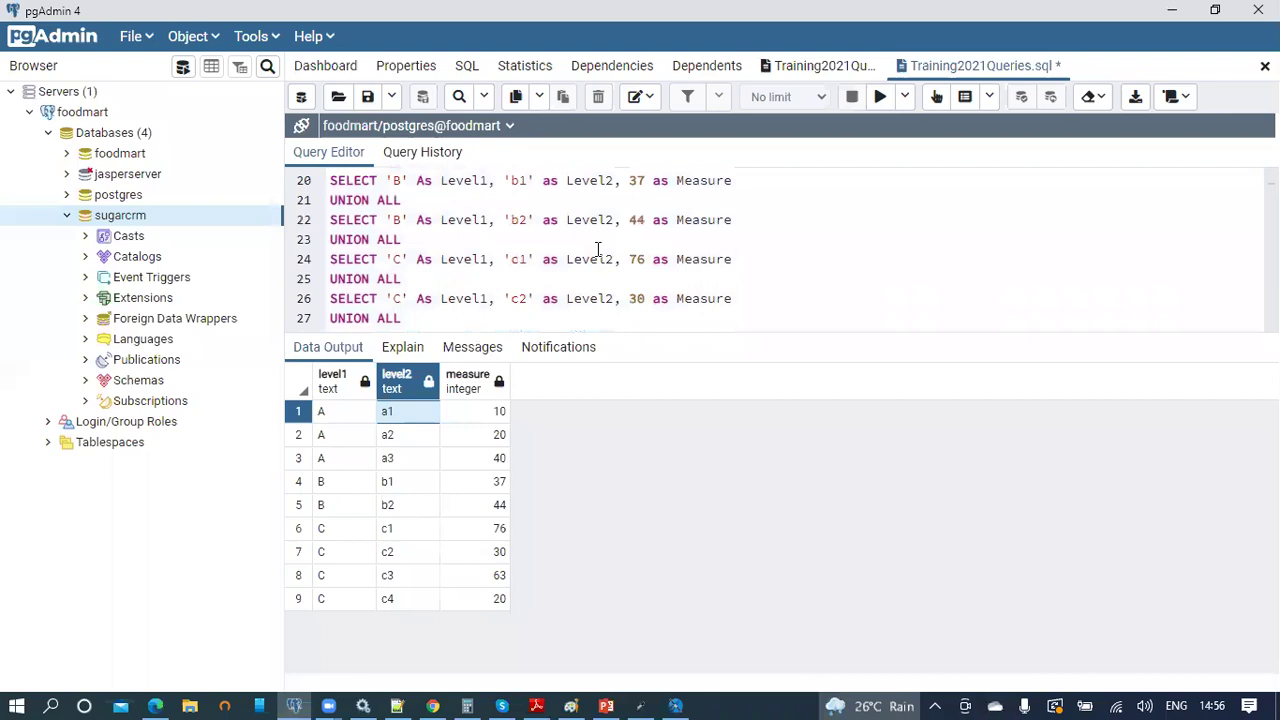
key("alt+Tab")
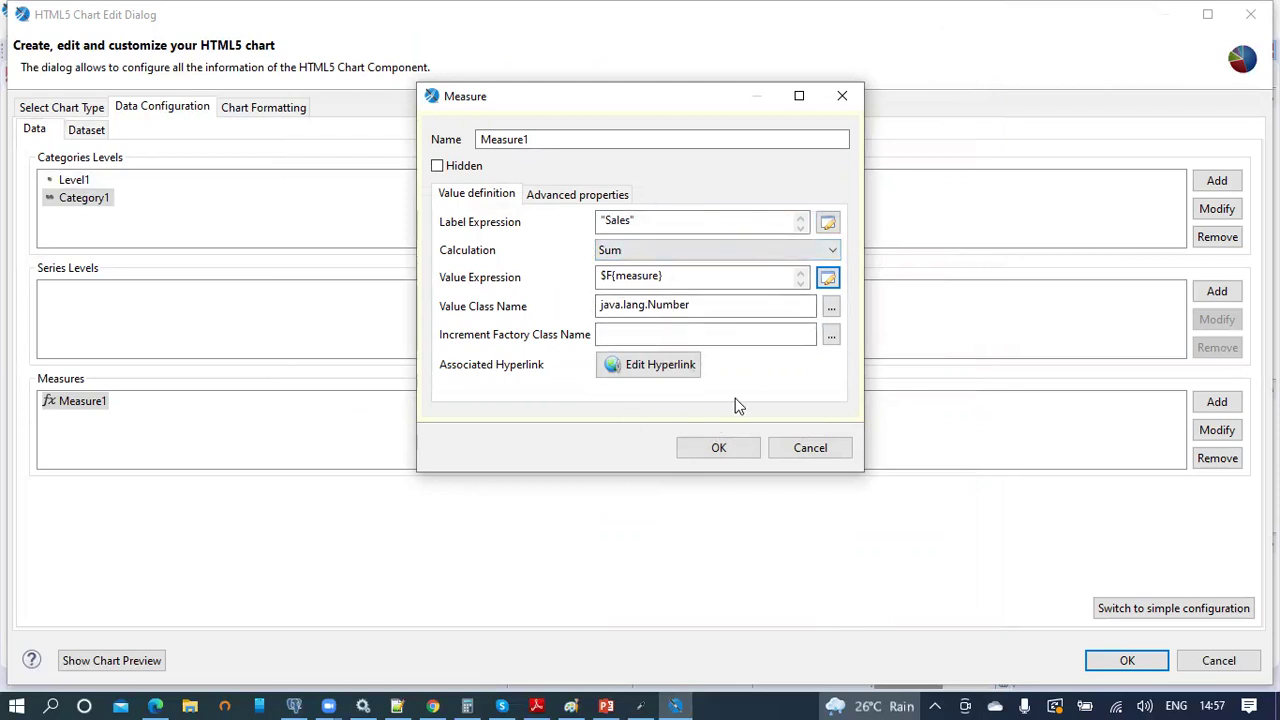
- Accept the measure and chart configuration, and save the report with publishing to JasperReports Server
left_click(737, 448)
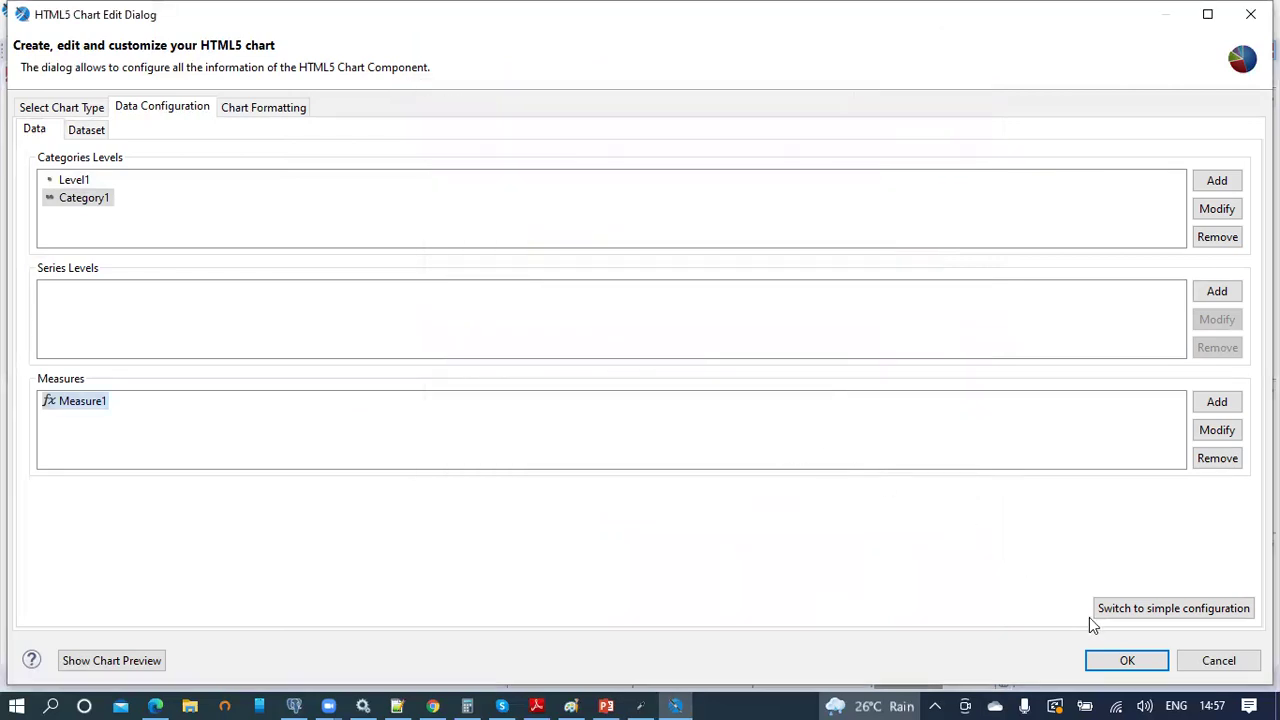
left_click(1122, 661)
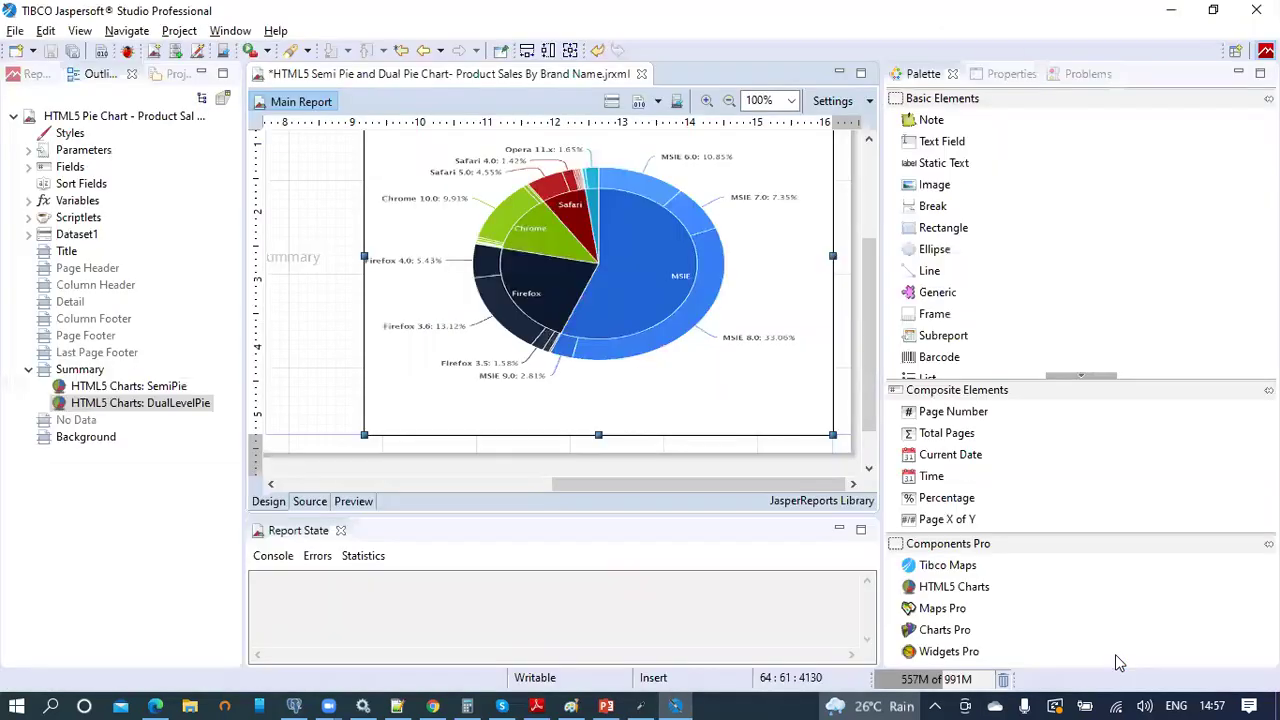
left_click(55, 54)
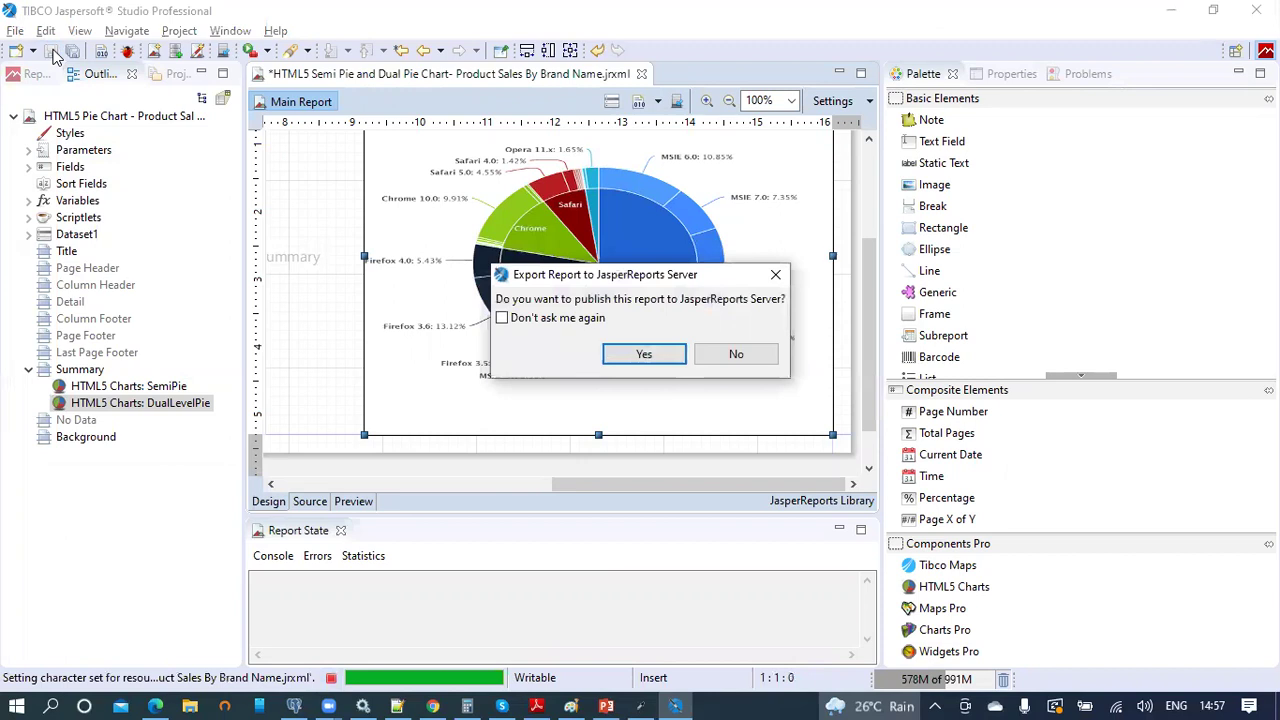
left_click(632, 355)
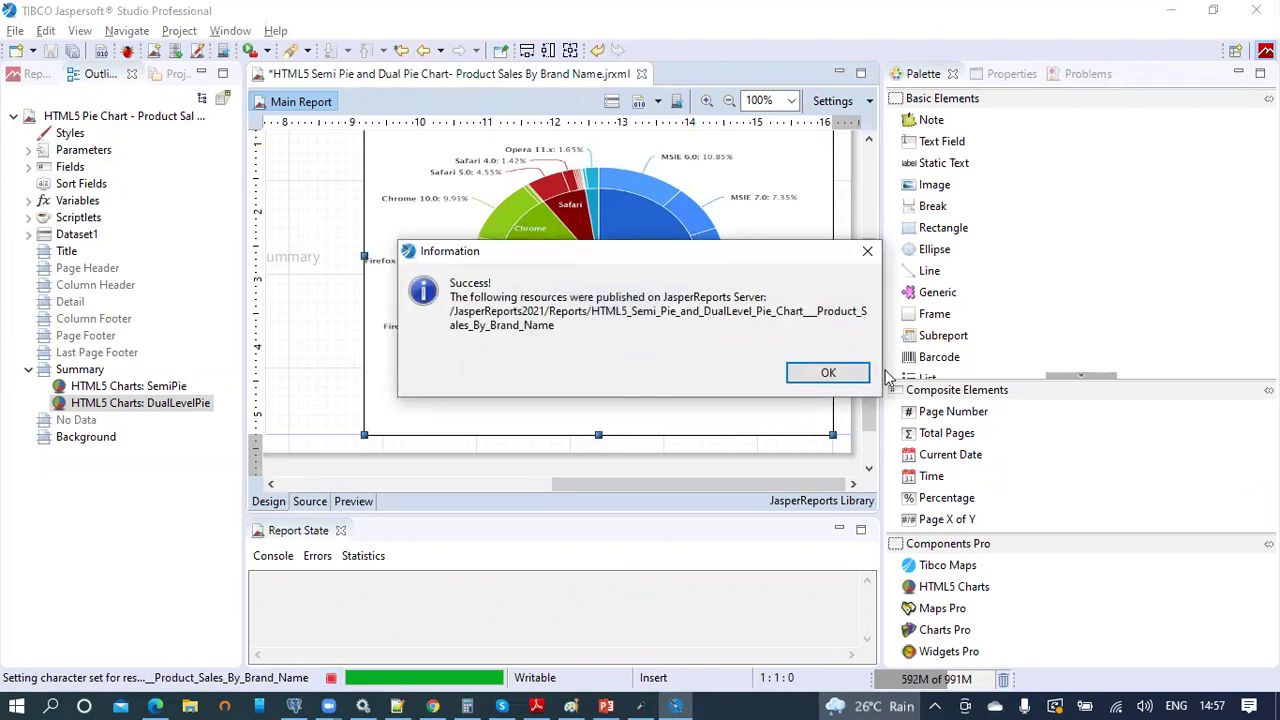
left_click(826, 372)
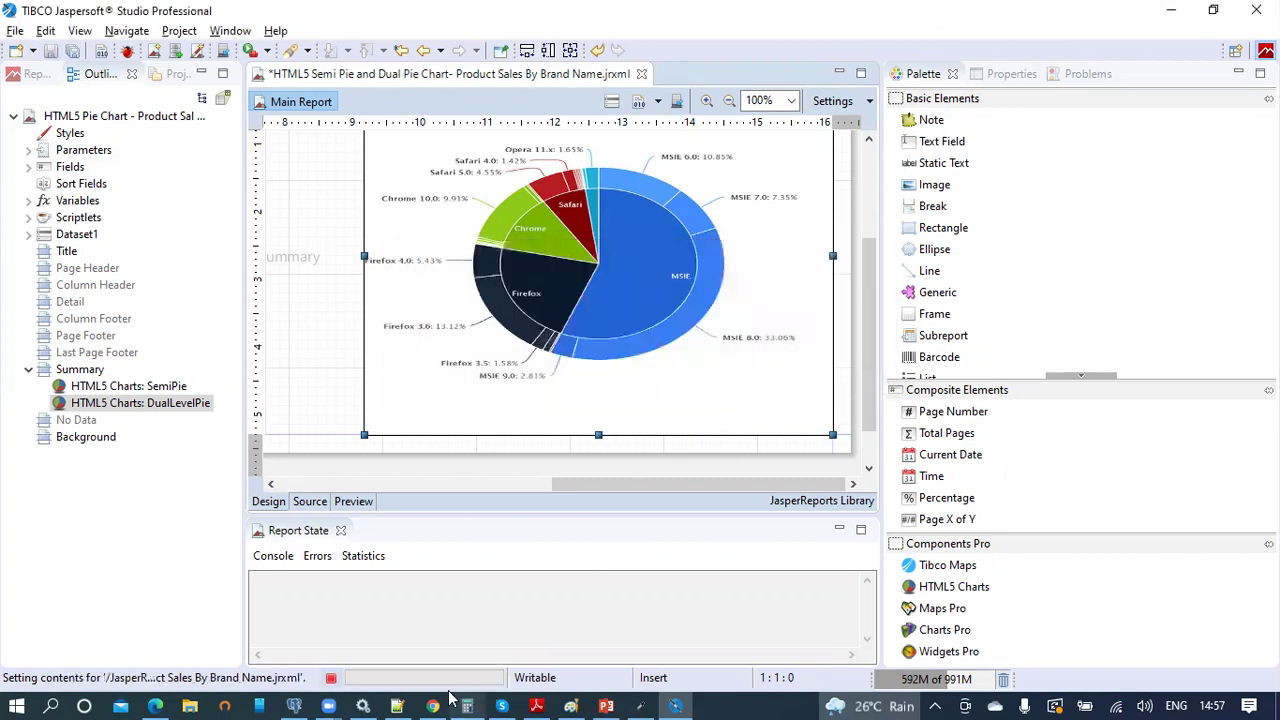
- Switch to Chrome, reload the published report and examine the sales values of the dual level pie's inner and outer slices
left_click(432, 706)
left_click(743, 57)
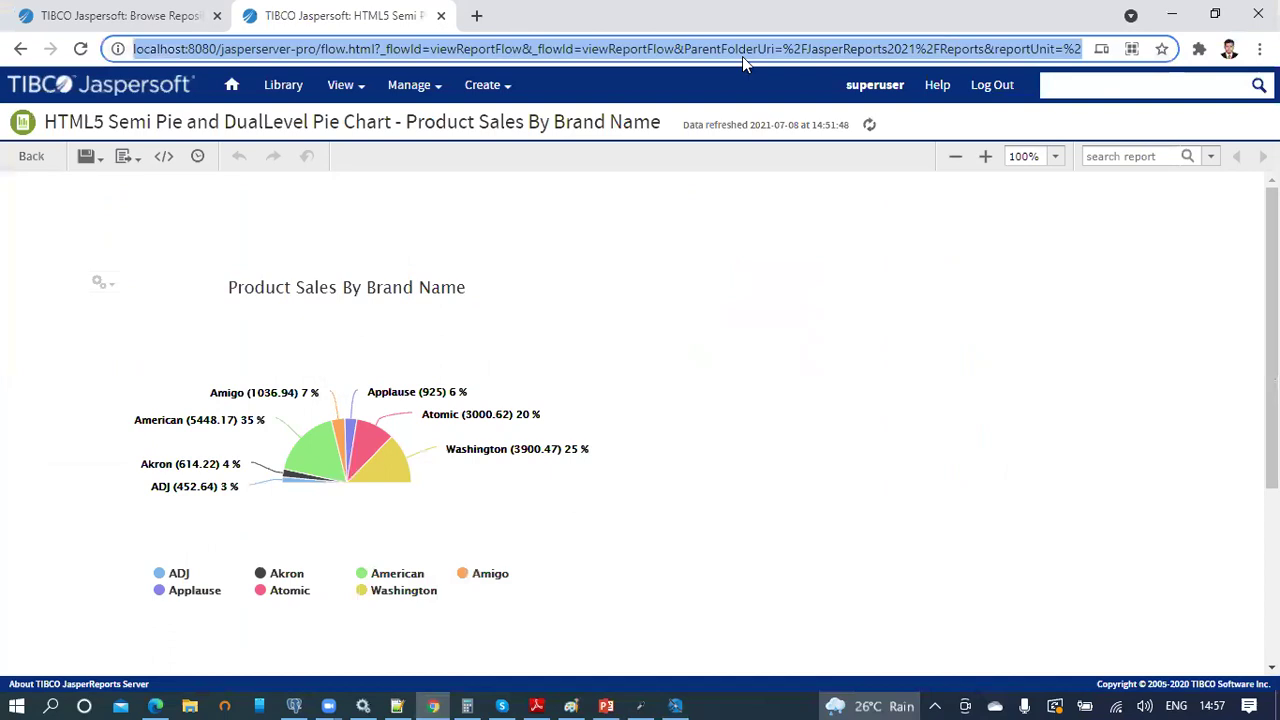
key("Return")
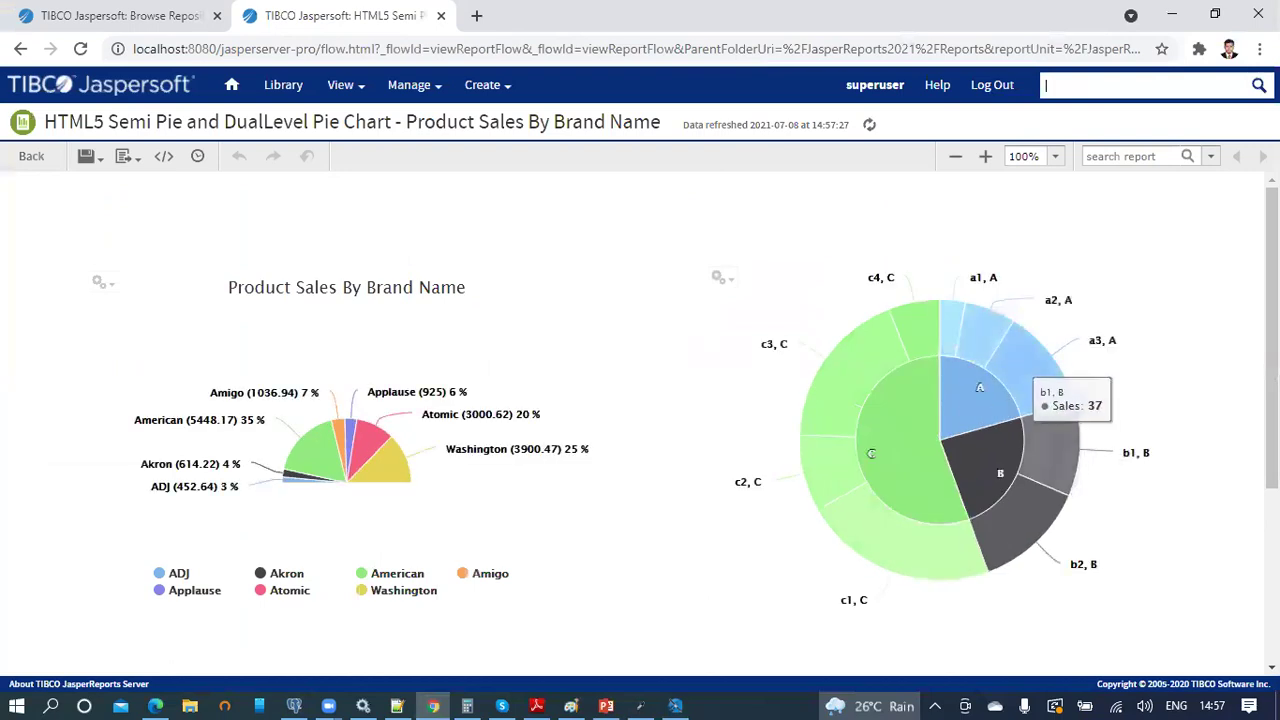
mouse_move(1006, 371)
mouse_move(990, 398)
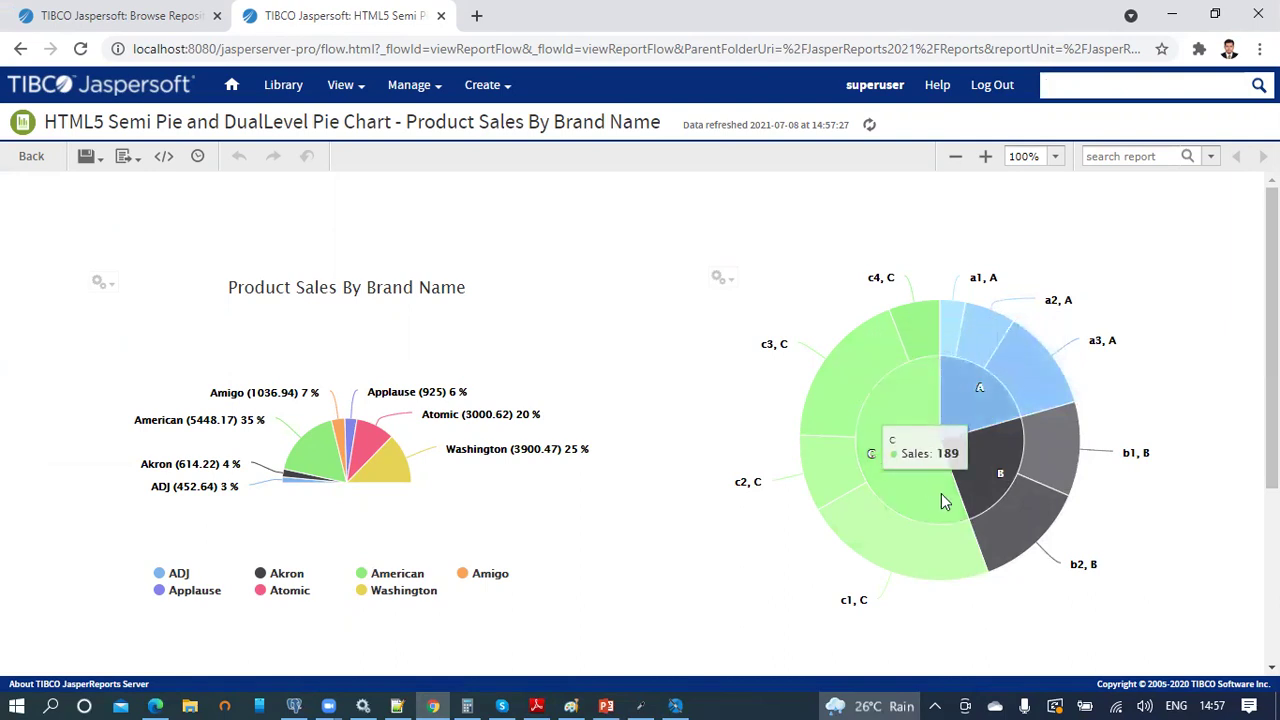
mouse_move(911, 450)
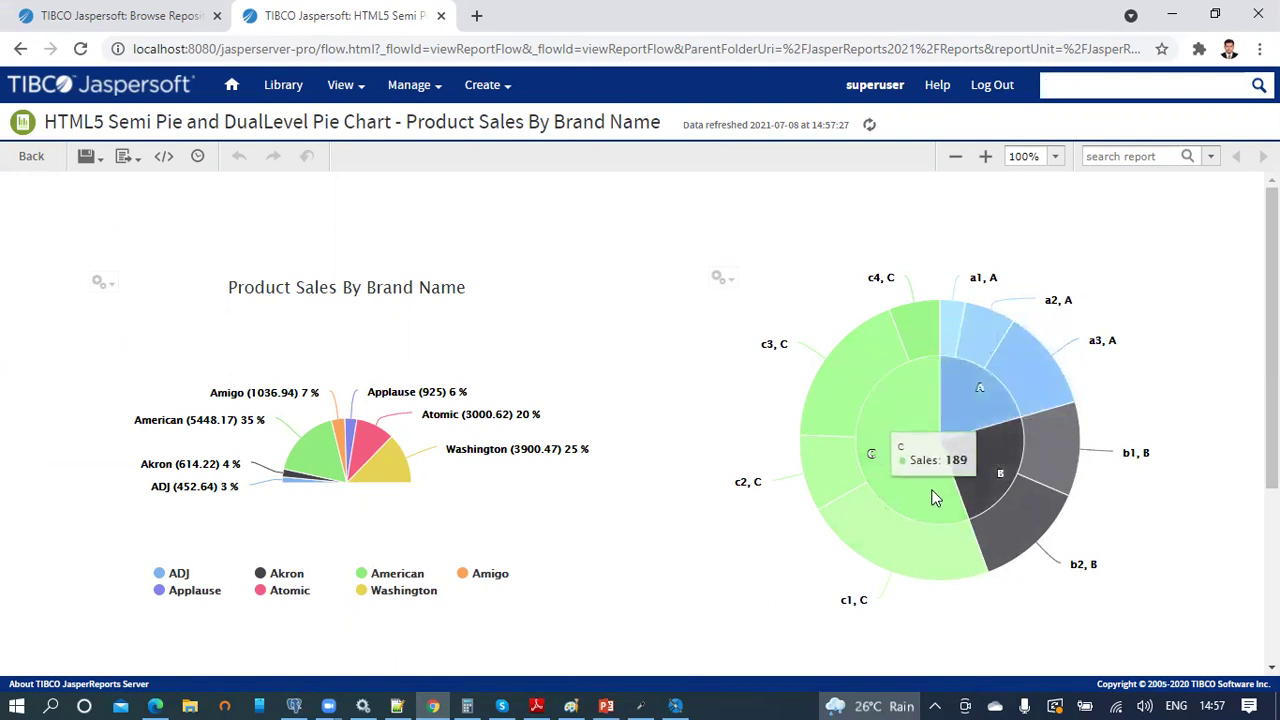
mouse_move(1045, 520)
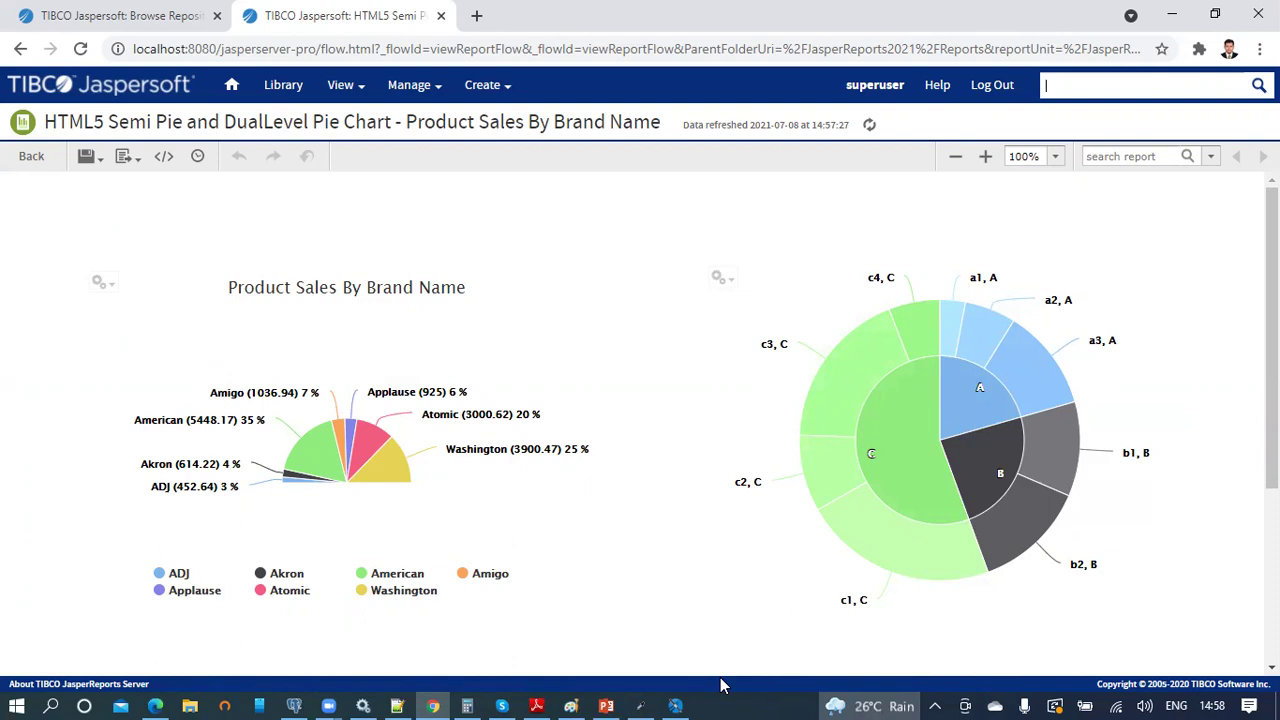
- Switch to PowerPoint and present the Recap slide as a full-screen slide show
left_click(606, 706)
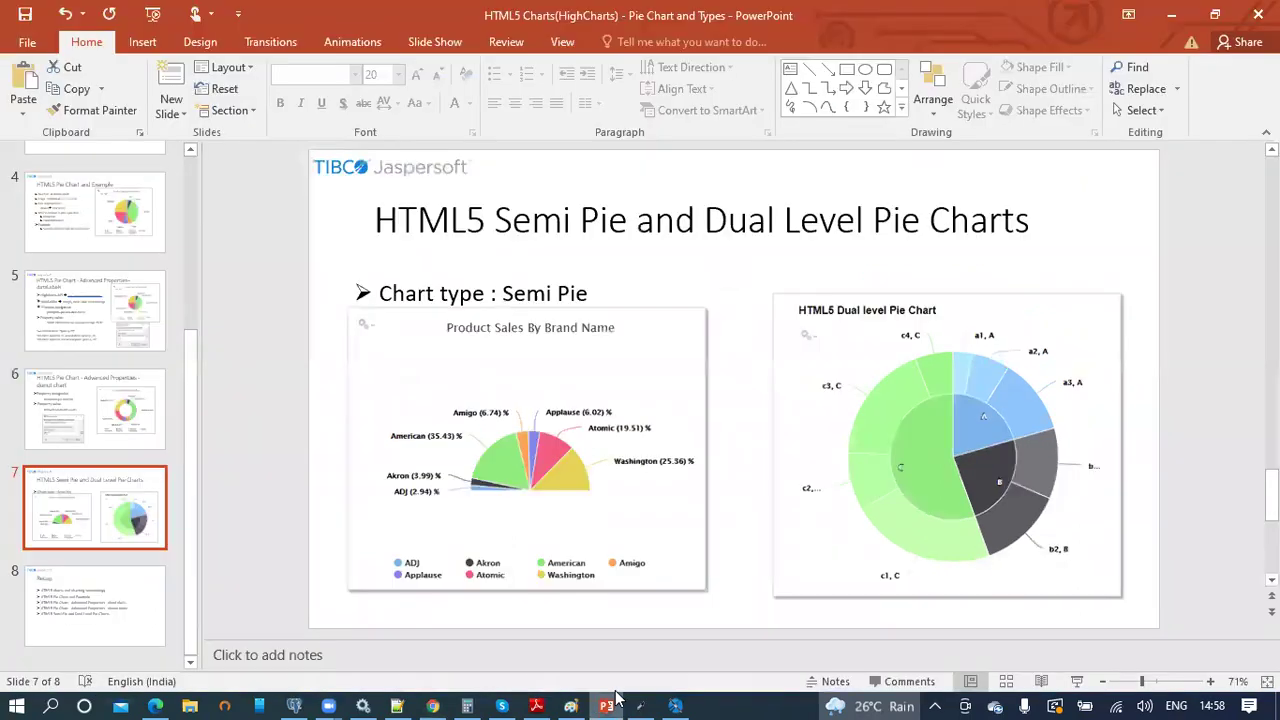
left_click(150, 614)
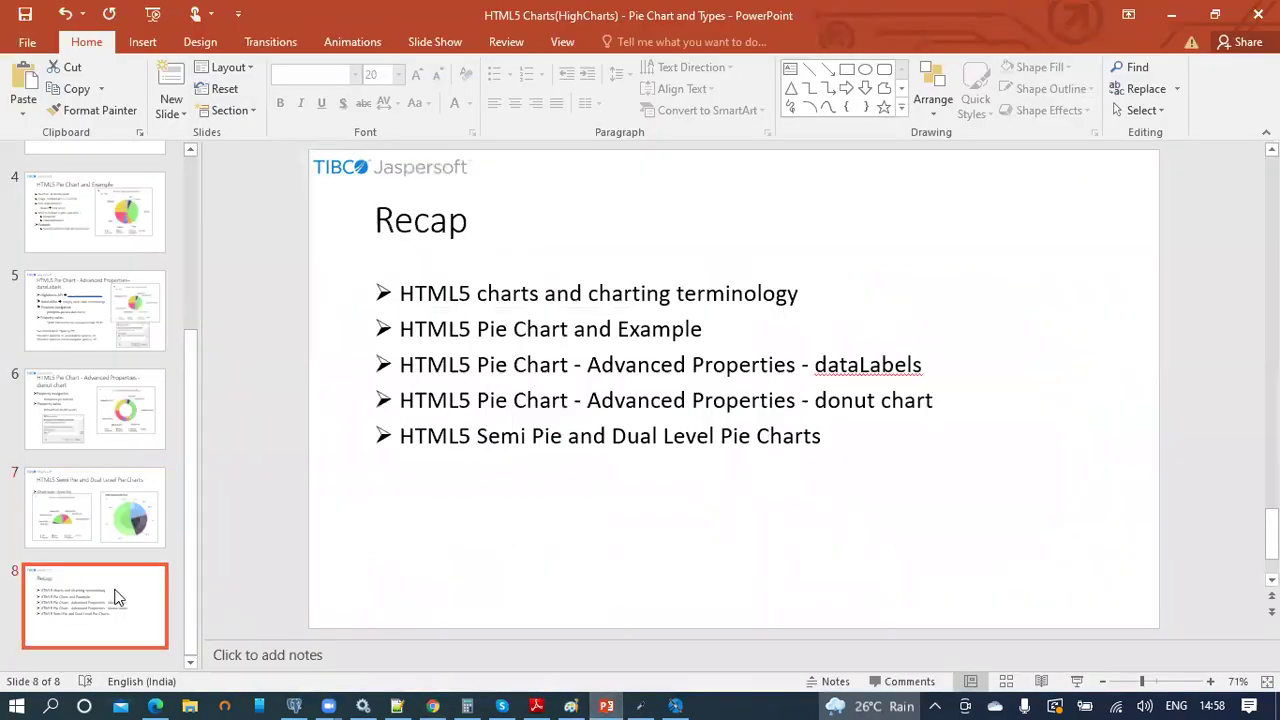
left_click(1075, 682)
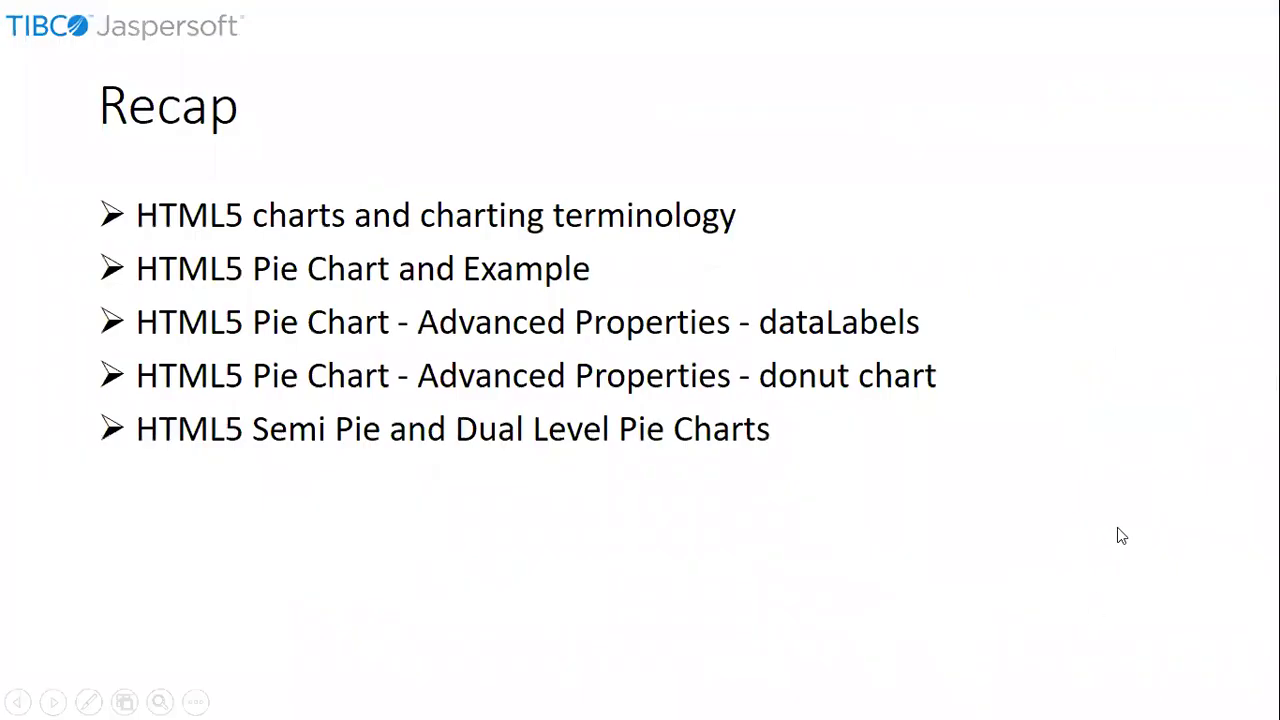